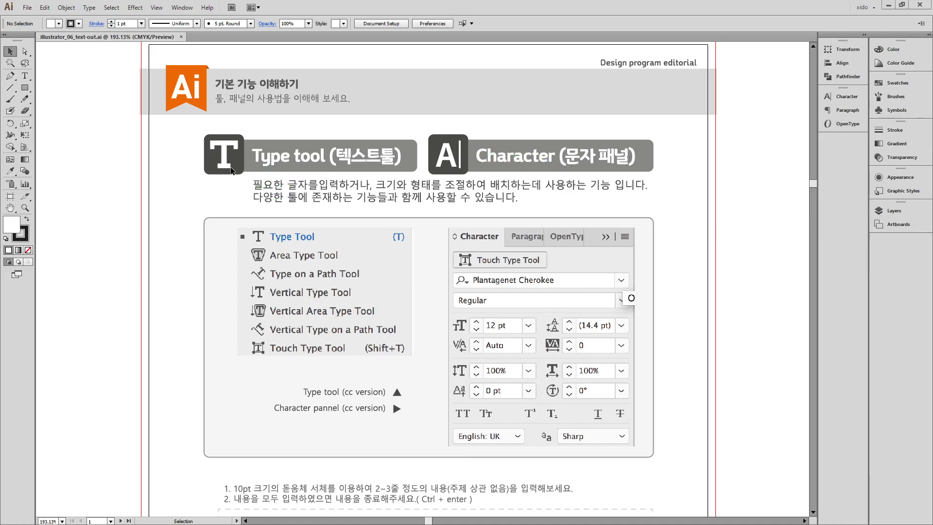
Examine the Type tool variants, including Vertical Type on a Path, with the toolbox temporarily detached, then return to the Selection tool
{"action": "left_click_drag", "start_coordinate": [12, 38], "coordinate": [82, 81]}
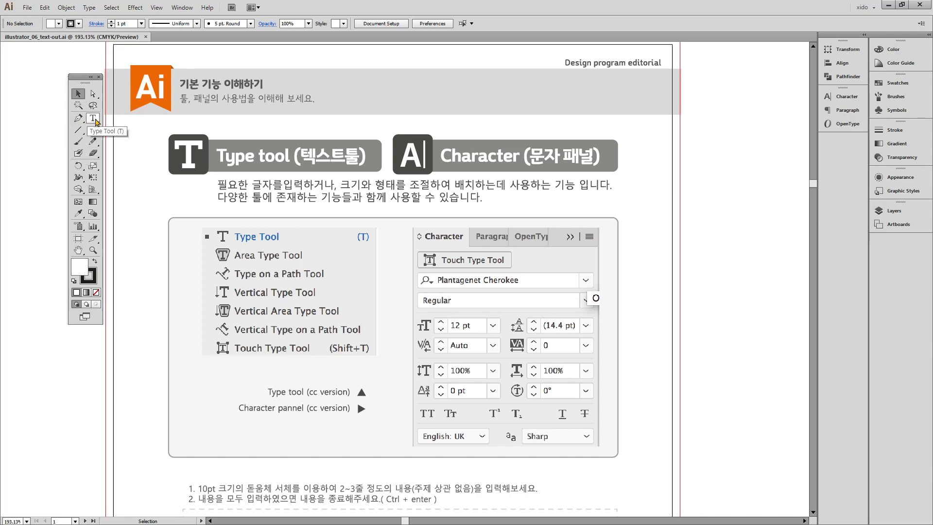
{"action": "left_click_drag", "start_coordinate": [96, 122], "coordinate": [191, 125]}
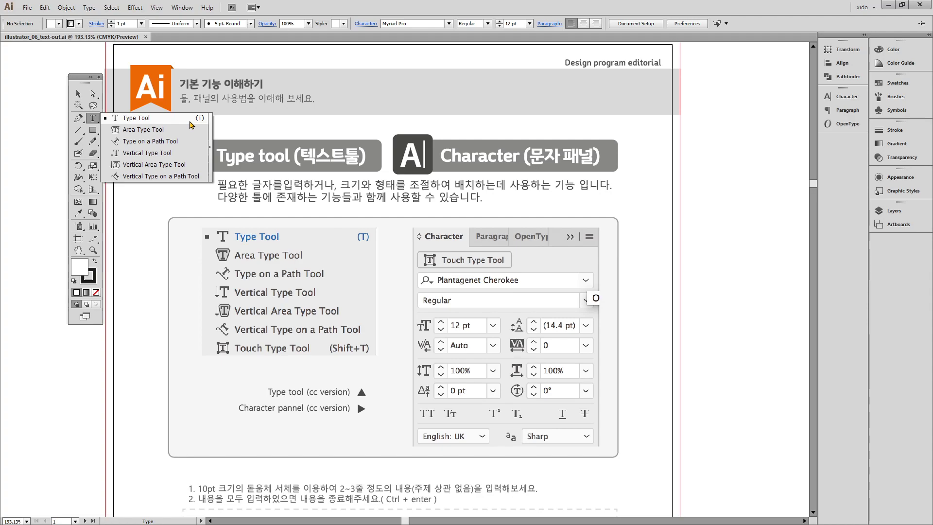
{"action": "left_click_drag", "start_coordinate": [191, 125], "coordinate": [187, 176]}
{"action": "left_click_drag", "start_coordinate": [81, 76], "coordinate": [2, 73]}
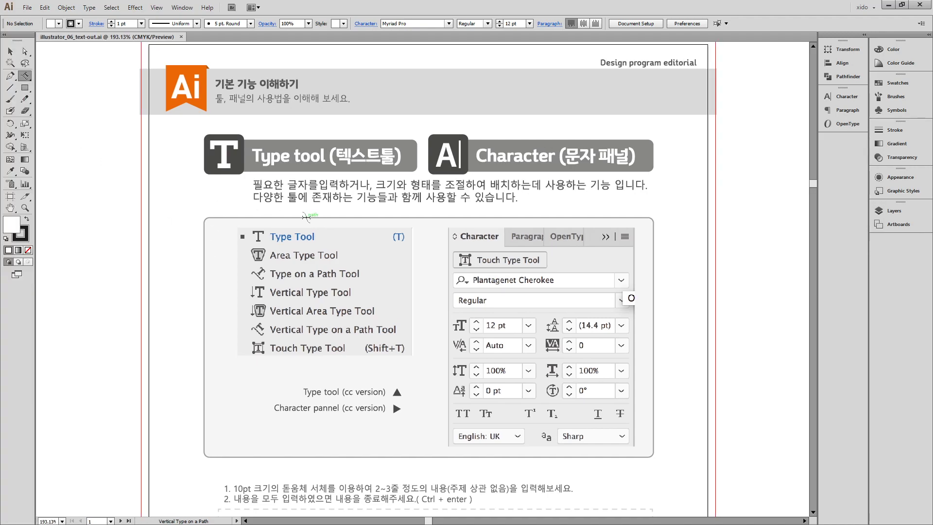
{"action": "key", "text": "v"}
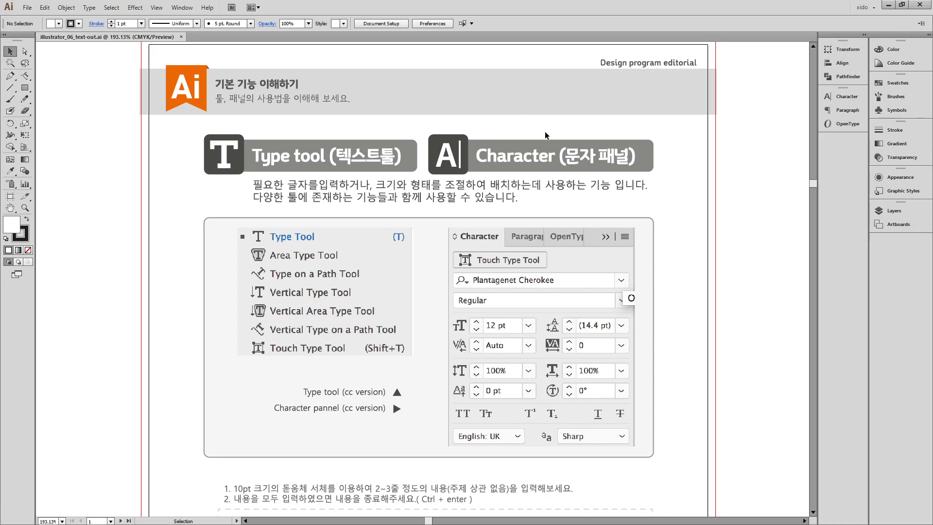
Look through the type-related panels available, then view the Paragraph and Character settings
{"action": "left_click", "coordinate": [174, 9]}
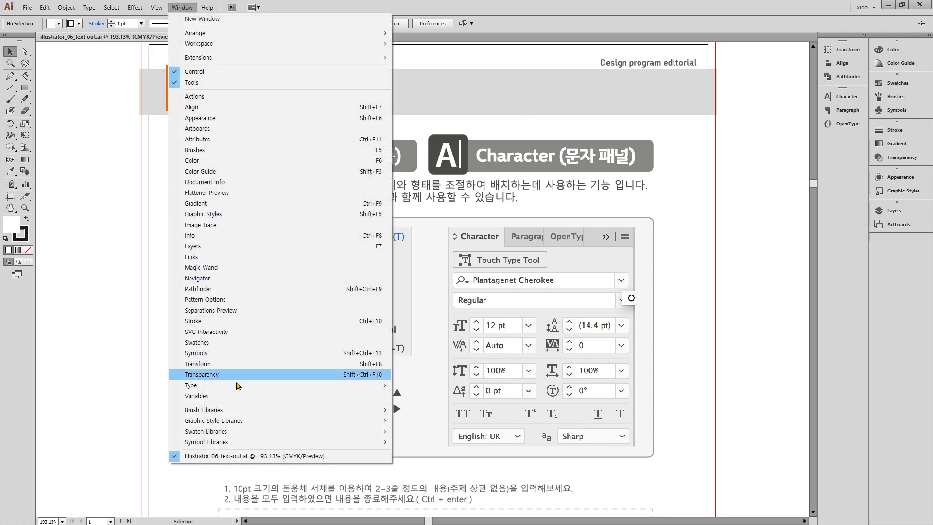
{"action": "mouse_move", "coordinate": [239, 390]}
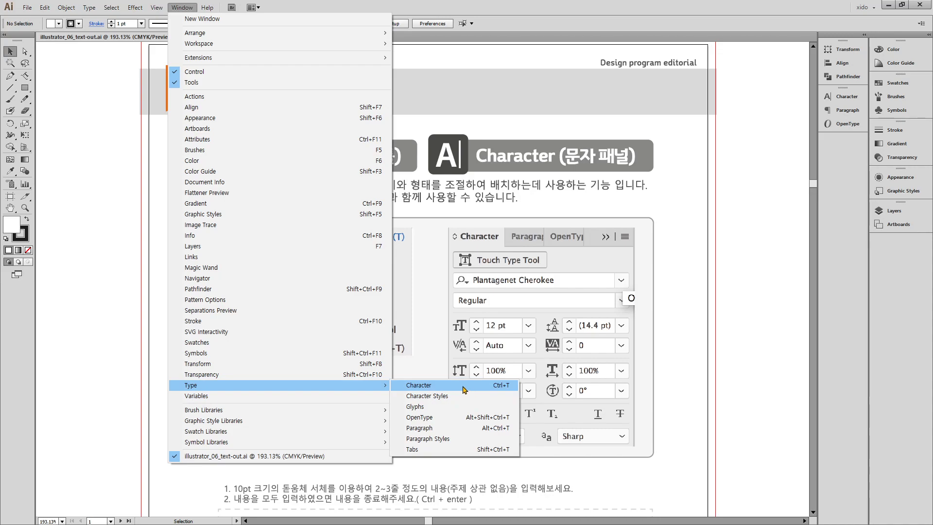
{"action": "left_click", "coordinate": [770, 144]}
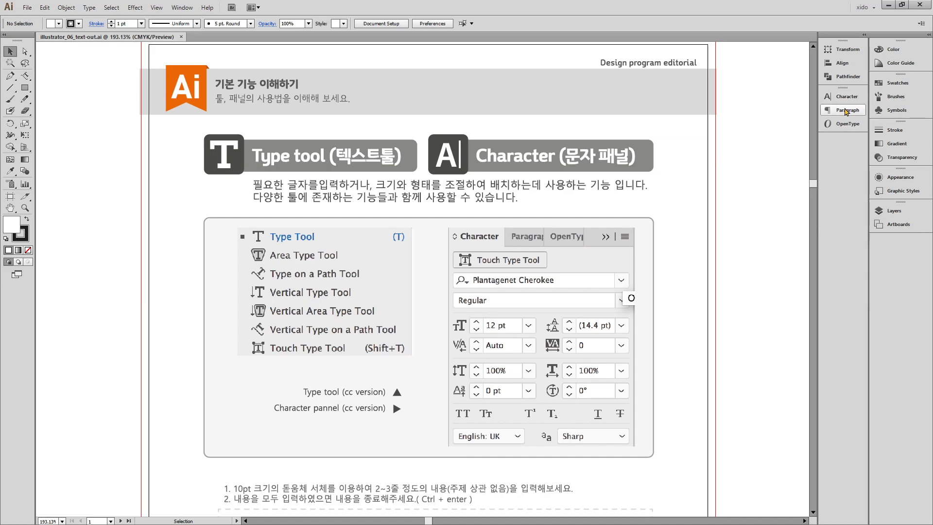
{"action": "left_click", "coordinate": [843, 111]}
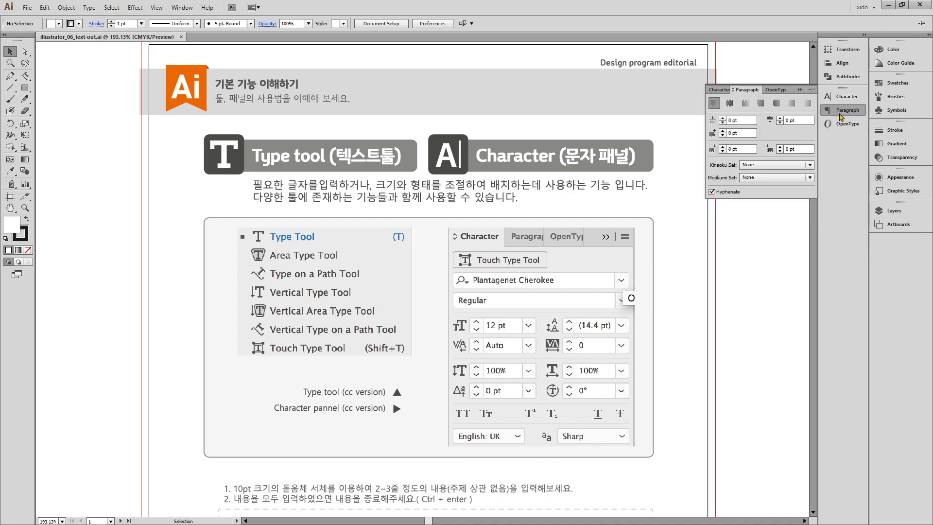
{"action": "left_click", "coordinate": [847, 97]}
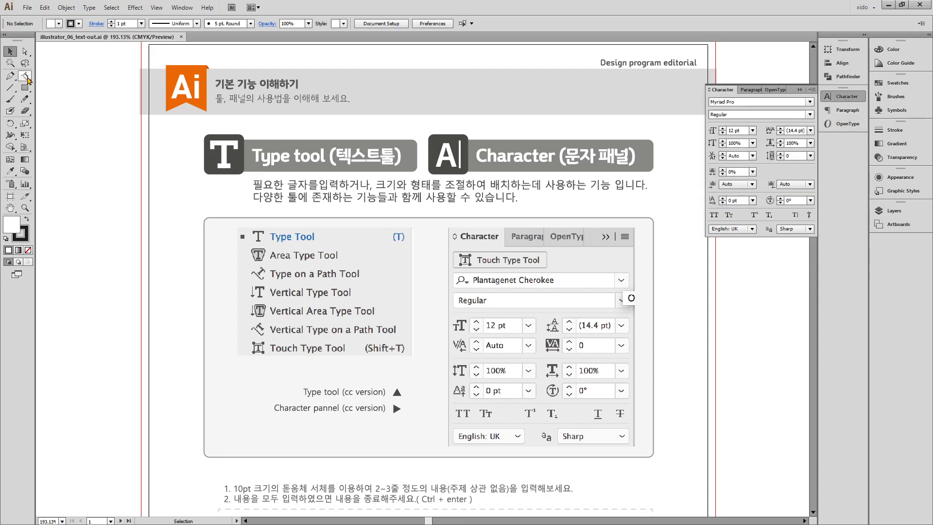
Restore the standard Type Tool as the active variant in its group and collapse the Character settings
{"action": "left_click_drag", "start_coordinate": [25, 75], "coordinate": [62, 79]}
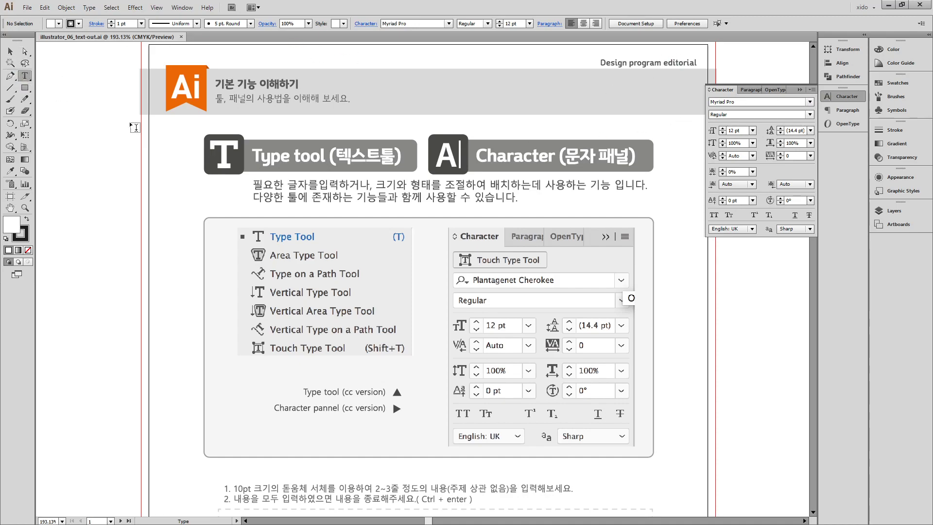
{"action": "key", "text": "v"}
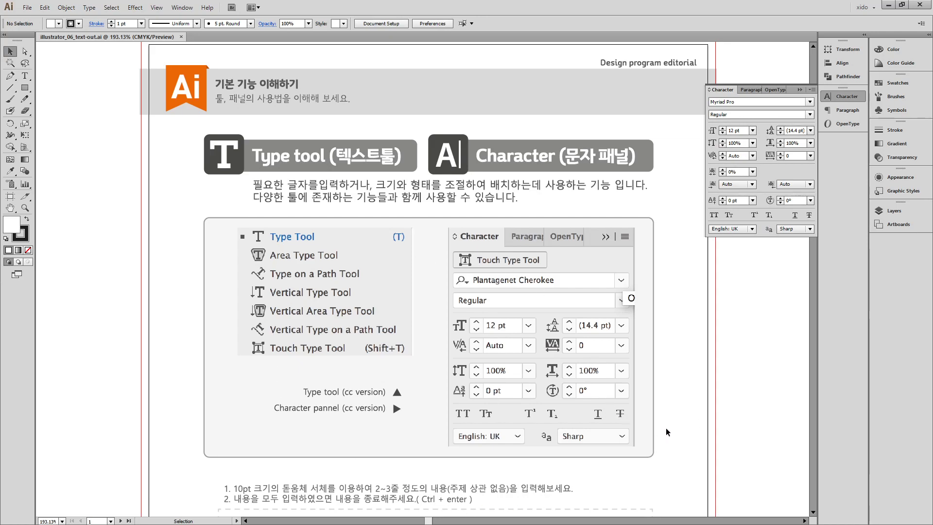
{"action": "left_click", "coordinate": [839, 96]}
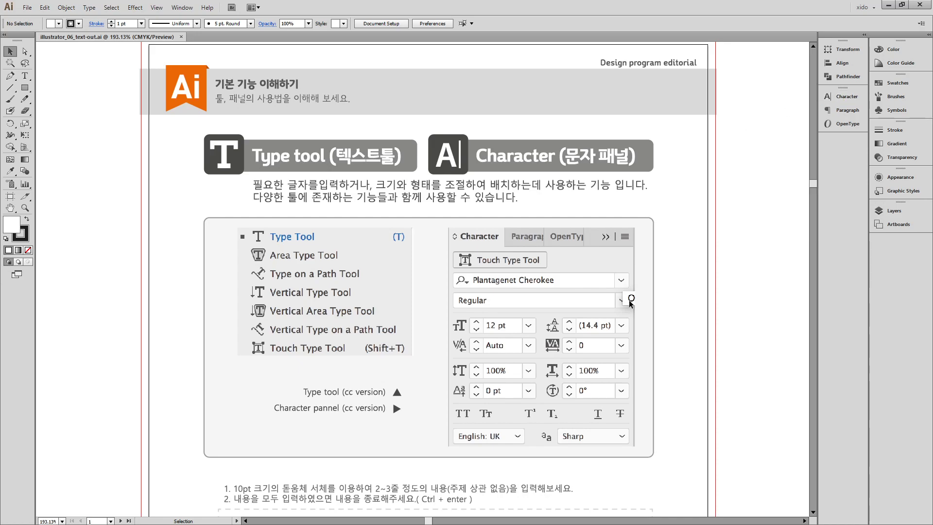
Activate the Type tool for the dashed practice box below the first exercise's instructions
{"action": "scroll", "coordinate": [384, 169], "scroll_direction": "down", "scroll_amount": 5}
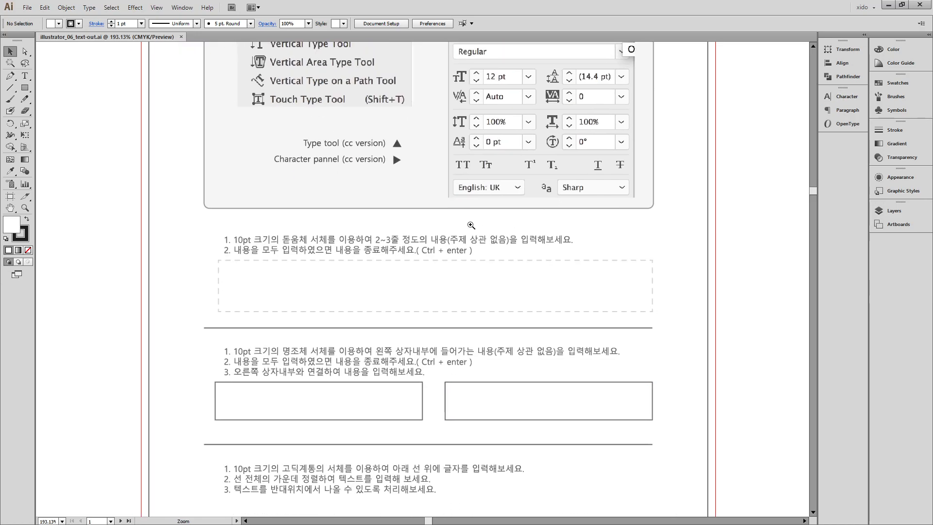
{"action": "left_click", "coordinate": [450, 290]}
{"action": "left_click", "coordinate": [382, 307]}
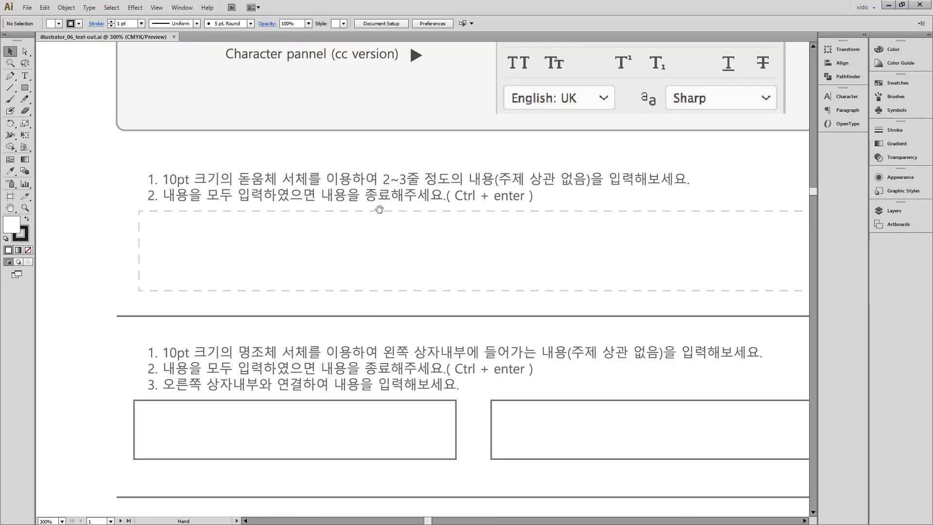
{"action": "left_click_drag", "start_coordinate": [360, 161], "coordinate": [338, 100]}
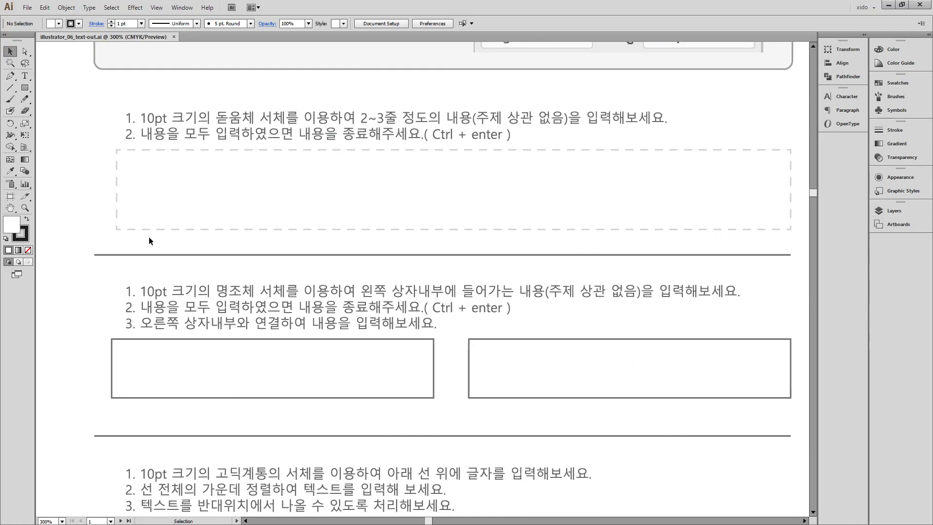
{"action": "left_click_drag", "start_coordinate": [265, 180], "coordinate": [236, 164]}
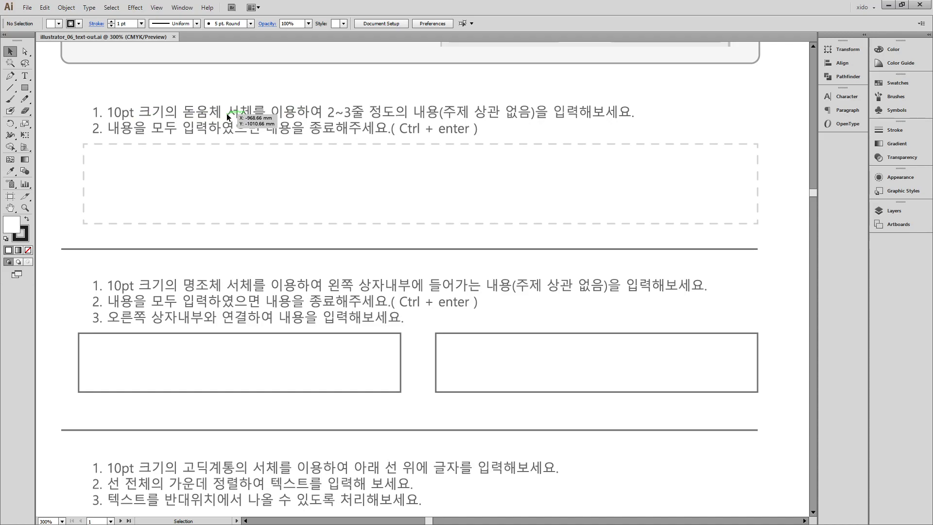
{"action": "left_click", "coordinate": [24, 77]}
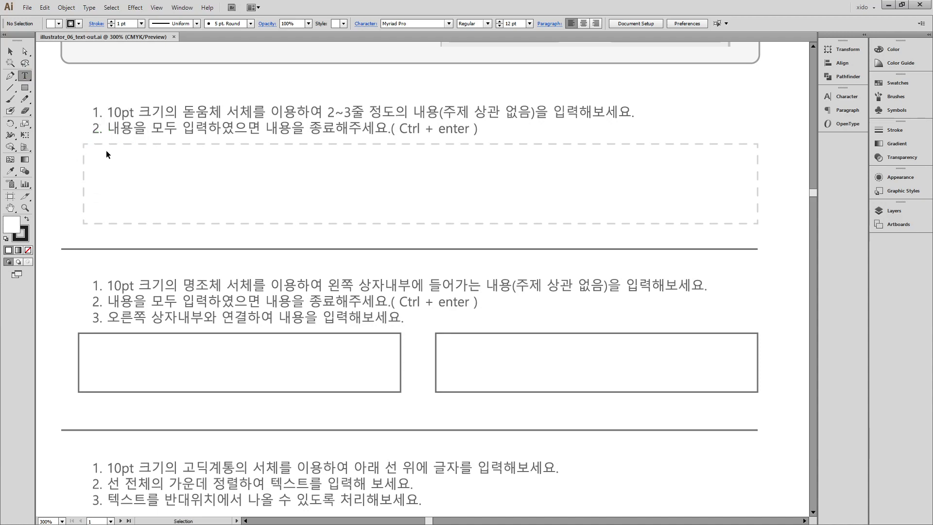
{"action": "key", "text": "ctrl+1"}
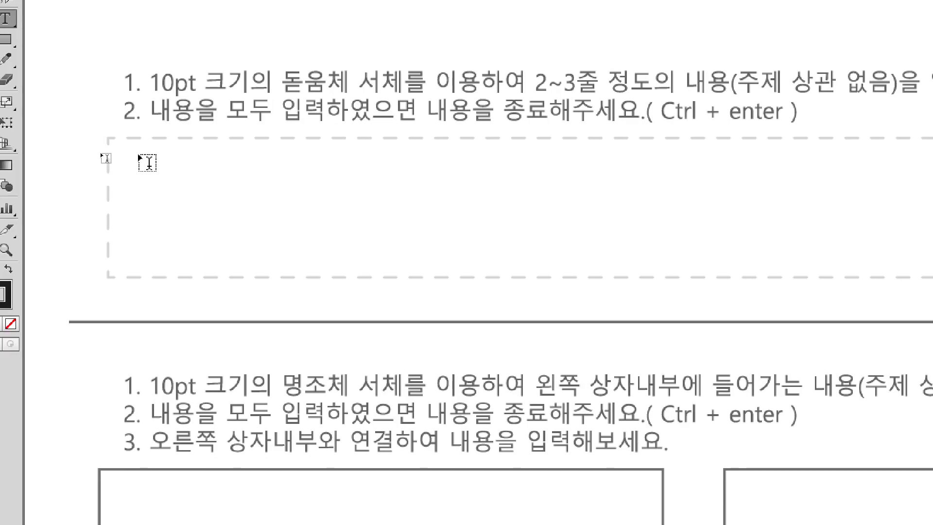
{"action": "left_click_drag", "start_coordinate": [140, 151], "coordinate": [154, 171]}
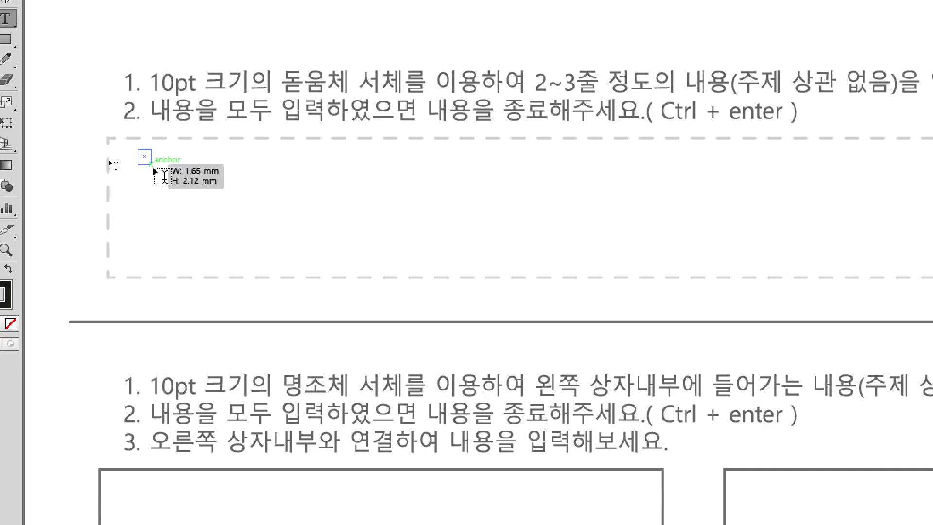
{"action": "left_click_drag", "start_coordinate": [154, 171], "coordinate": [154, 172]}
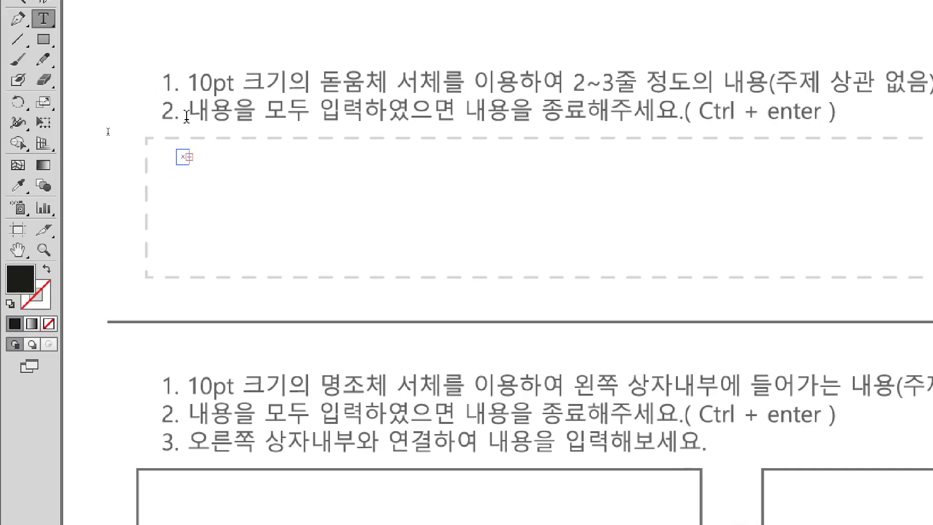
{"action": "key", "text": "Escape"}
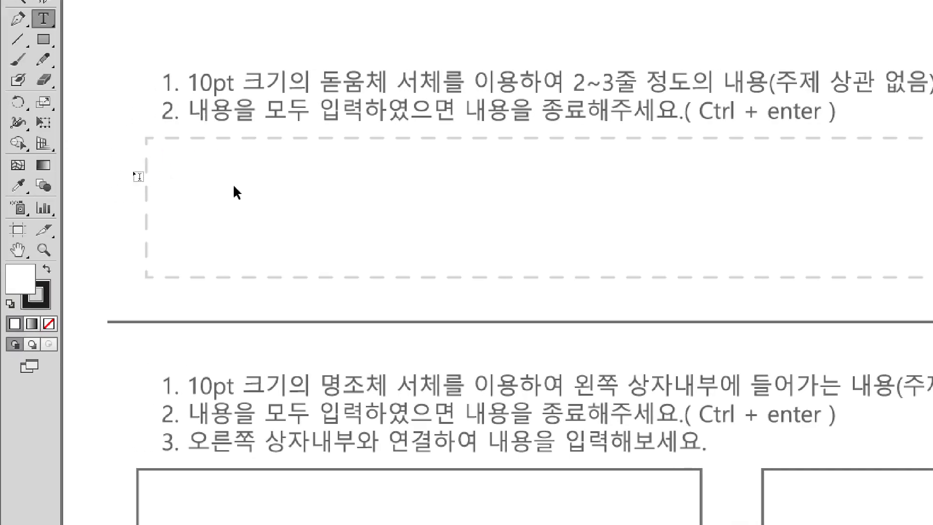
Create point text at the dashed box's upper-left with four lines: 123456, adsfasdfsdf, asdfasdfsadf and asdfasdfds
{"action": "left_click", "coordinate": [171, 152]}
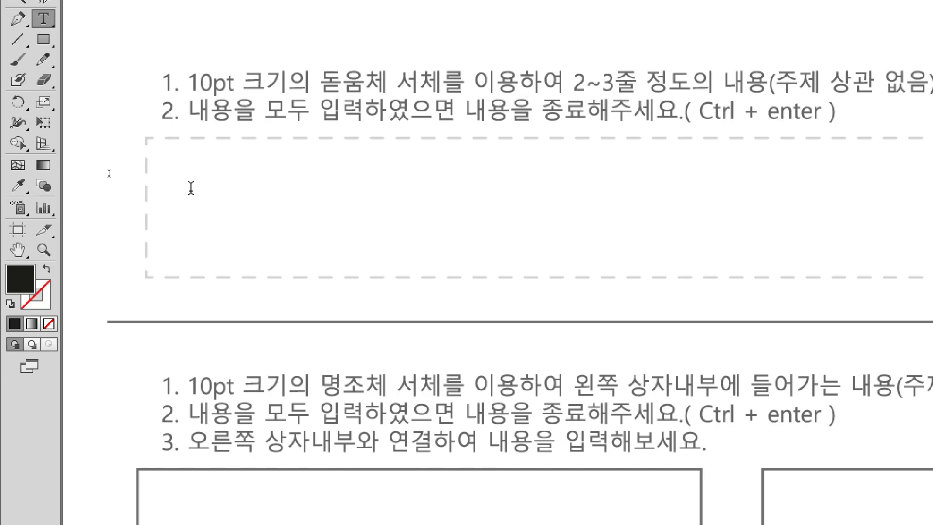
{"action": "key", "text": "ctrl"}
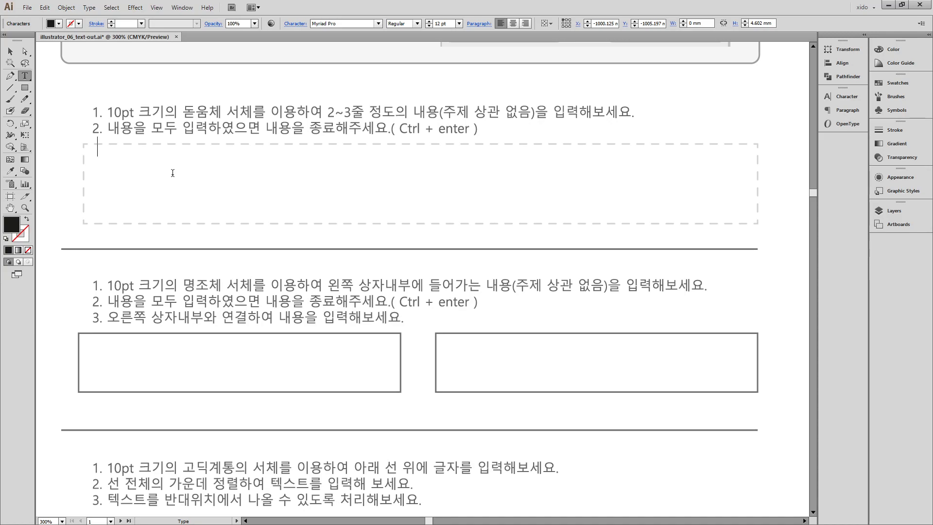
{"action": "type", "text": "123456"}
{"action": "key", "text": "Return"}
{"action": "type", "text": "adsfasdfsdf"}
{"action": "key", "text": "Return"}
{"action": "type", "text": "asdfasdfsadf"}
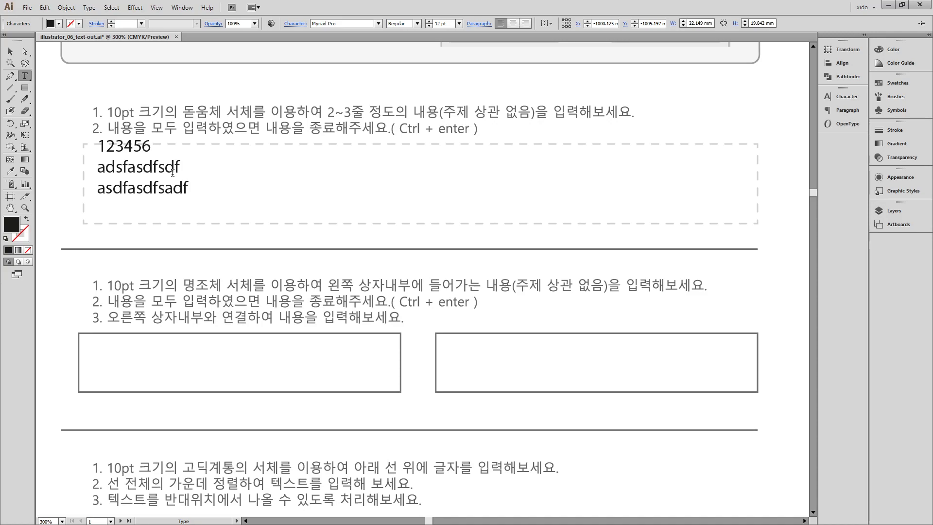
{"action": "key", "text": "Return"}
{"action": "type", "text": "asdfasdfds"}
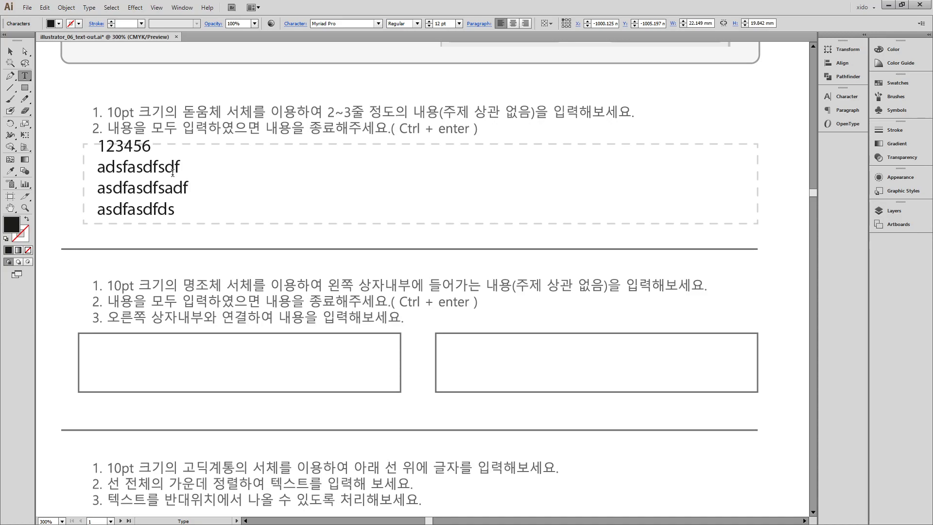
Append the Korean text "글자를 작성" after a space on the fourth line and finish the text entry
{"action": "key", "text": "Hangul"}
{"action": "type", "text": "글자를 ㅈ작성"}
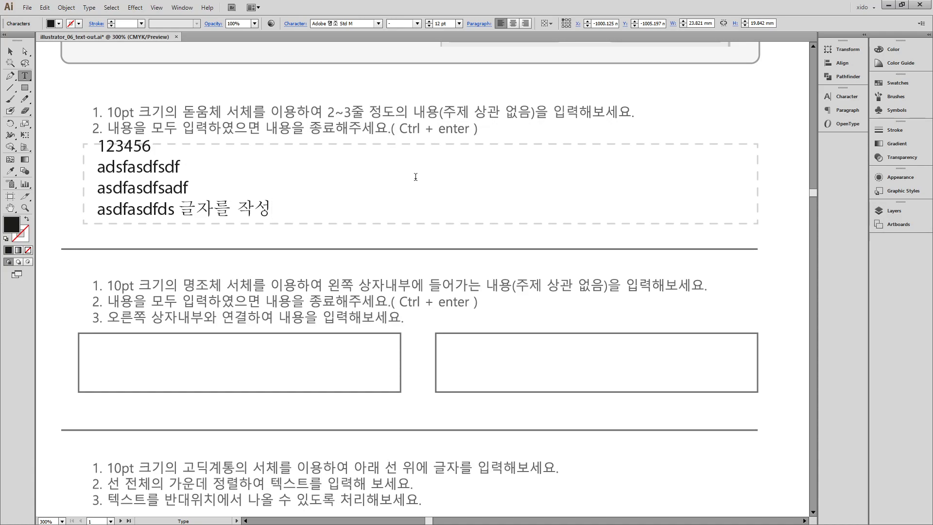
{"action": "key", "text": "ctrl+Return"}
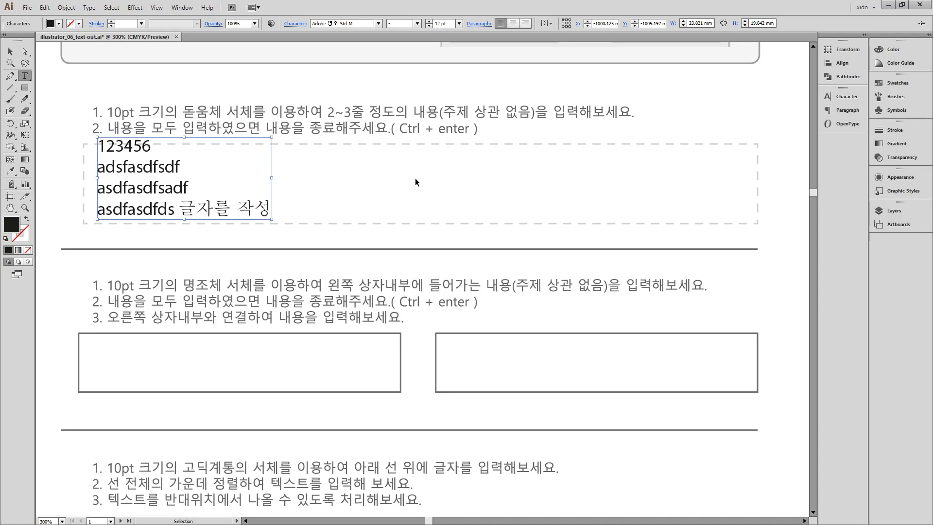
Move the finished text block about 1 mm right and 1 mm down within the dashed box
{"action": "key", "text": "v"}
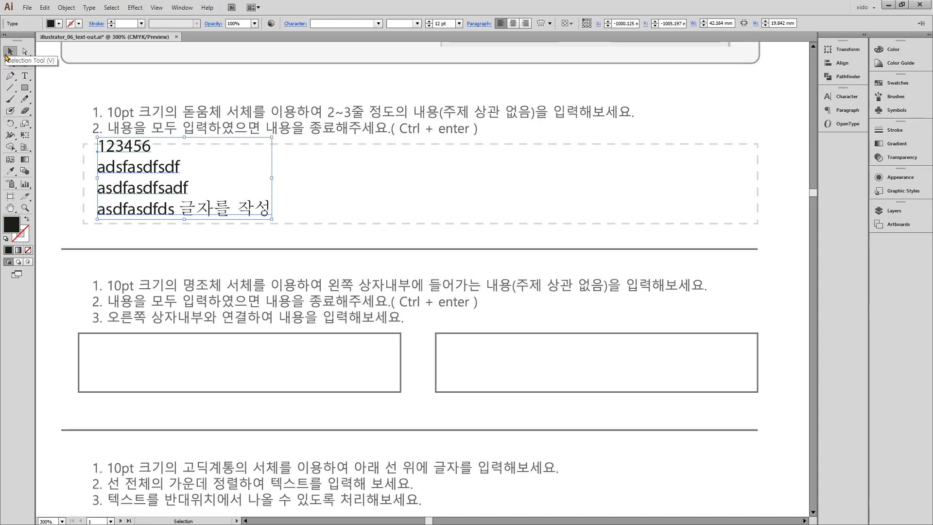
{"action": "left_click", "coordinate": [349, 266]}
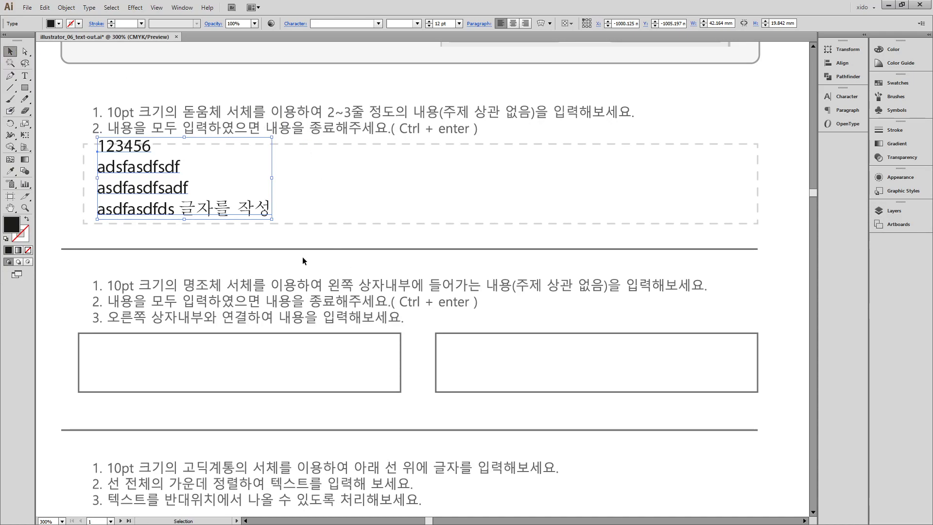
{"action": "left_click_drag", "start_coordinate": [189, 215], "coordinate": [196, 222]}
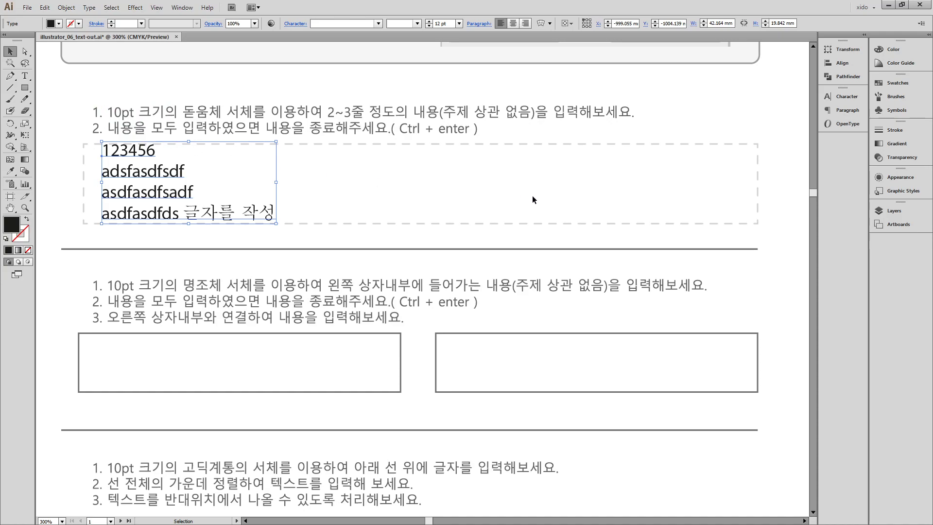
Detach the Character panel from the dock, expand it fully and place it beside the text block
{"action": "left_click_drag", "start_coordinate": [849, 99], "coordinate": [342, 149]}
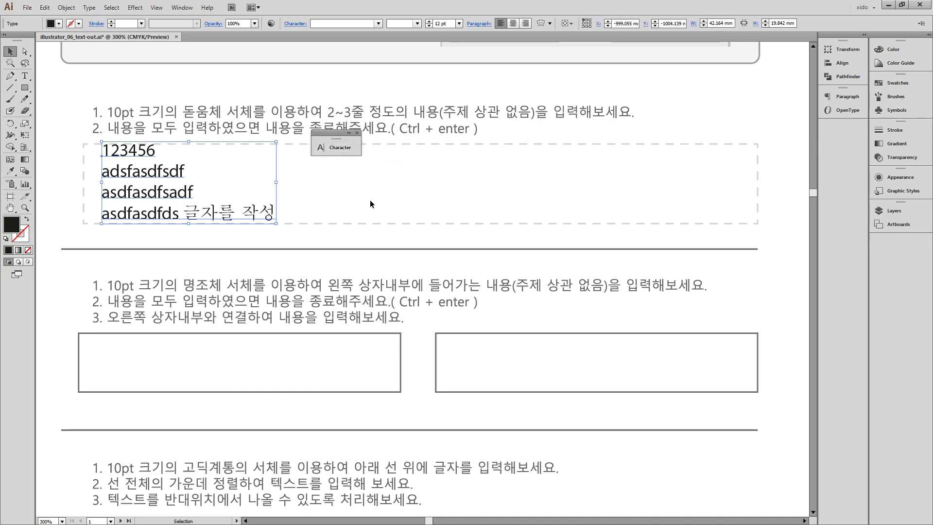
{"action": "left_click", "coordinate": [350, 132]}
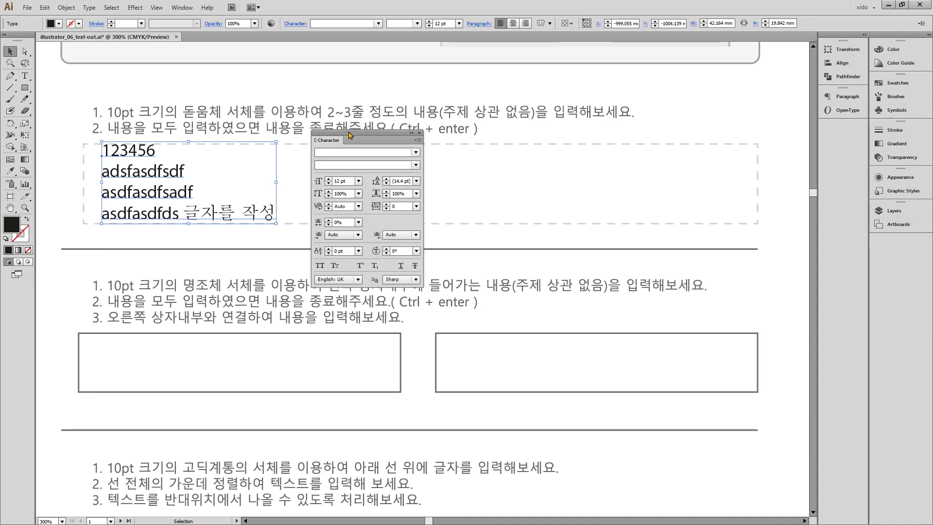
{"action": "mouse_move", "coordinate": [349, 133]}
{"action": "left_mouse_down"}
{"action": "mouse_move", "coordinate": [321, 141]}
{"action": "mouse_move", "coordinate": [331, 135]}
{"action": "left_mouse_up"}
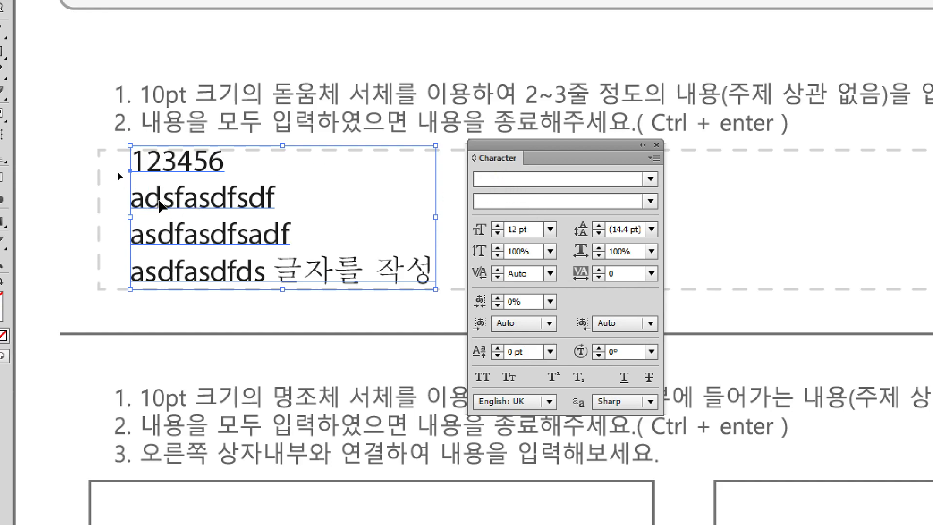
Highlight the Korean characters 글자 and the Latin characters dfasdfds on the fourth line to compare their Character settings
{"action": "double_click", "coordinate": [160, 207]}
{"action": "left_click_drag", "start_coordinate": [160, 206], "coordinate": [334, 271]}
{"action": "left_click", "coordinate": [277, 283]}
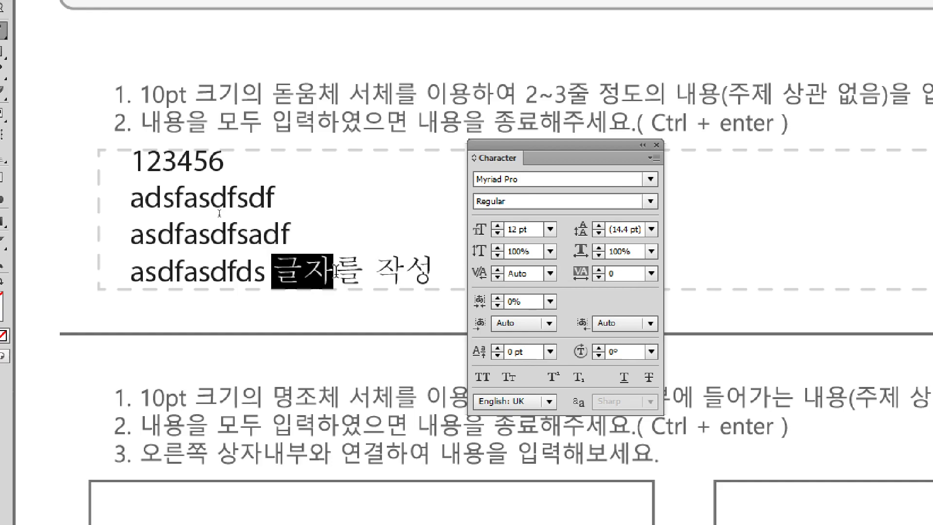
{"action": "left_click_drag", "start_coordinate": [265, 273], "coordinate": [156, 255]}
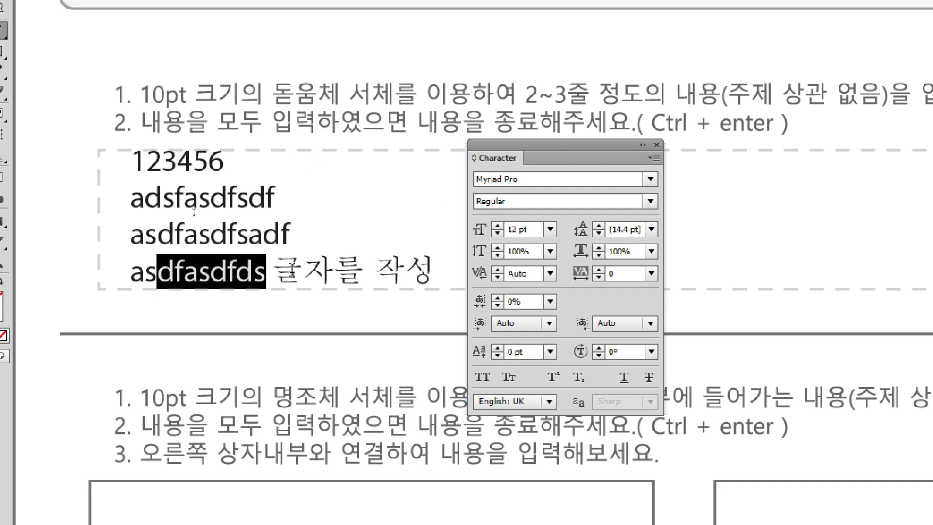
Highlight the Korean characters 자를, leave text editing and select the whole text block with the Selection tool
{"action": "left_click_drag", "start_coordinate": [302, 271], "coordinate": [373, 270]}
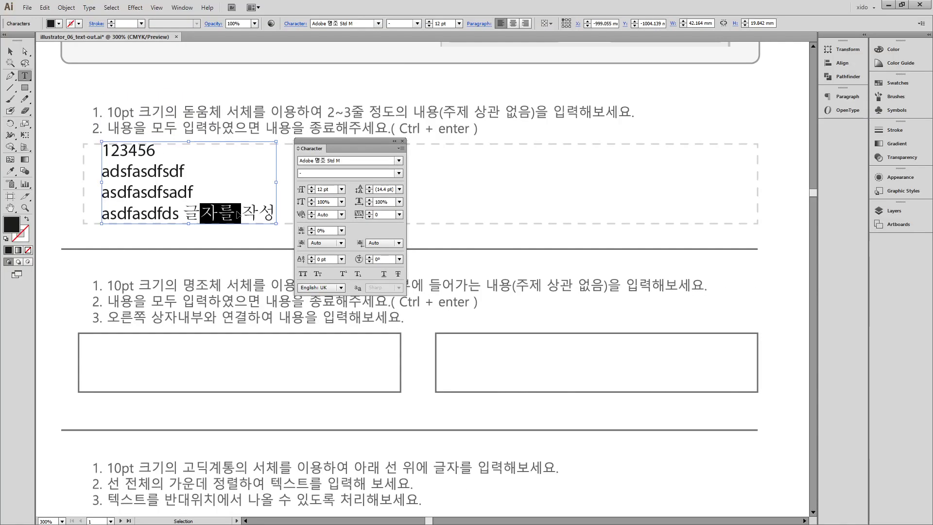
{"action": "left_click", "coordinate": [14, 54]}
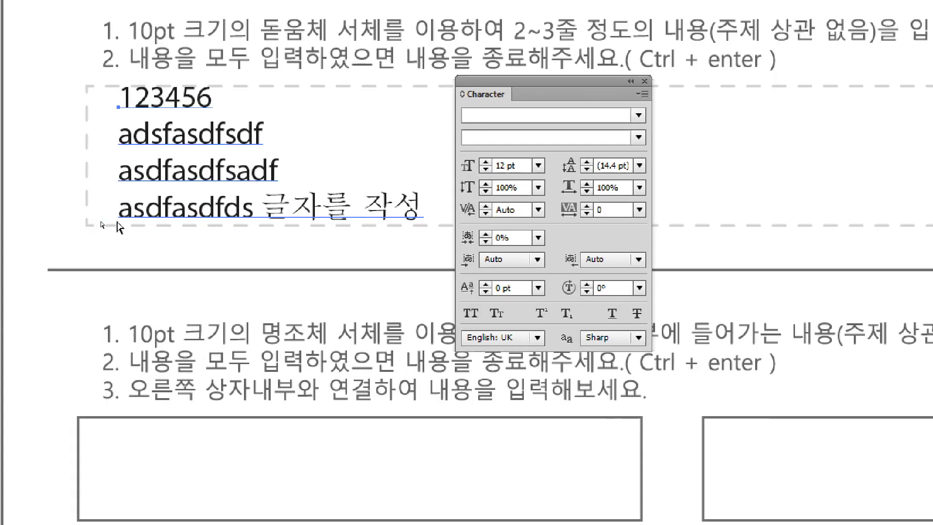
{"action": "left_click", "coordinate": [102, 223]}
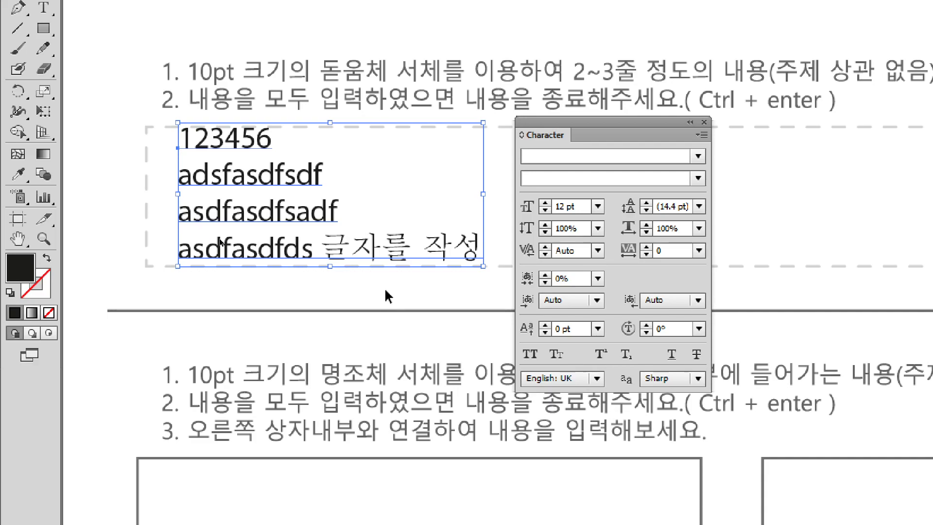
{"action": "left_click", "coordinate": [373, 326]}
{"action": "left_click", "coordinate": [308, 257]}
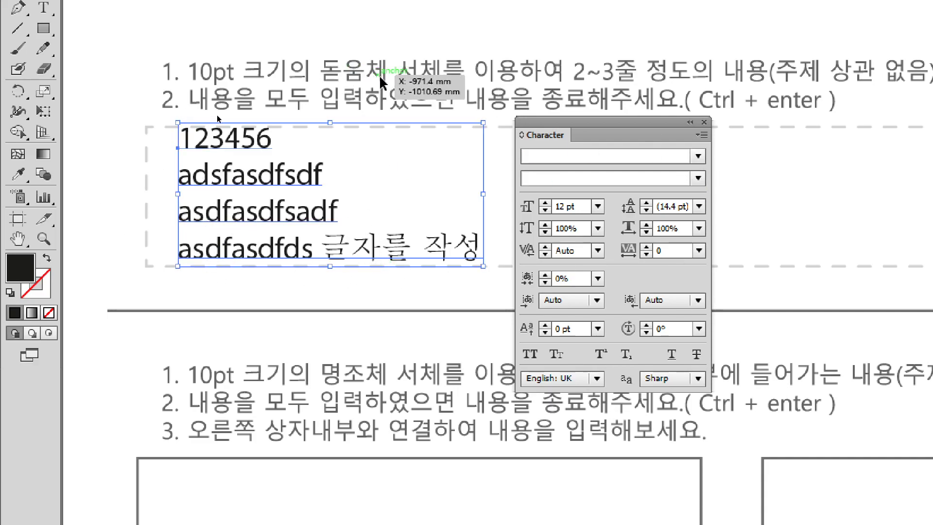
Apply the 돋움 font to the whole text block and switch it to 돋움체 Regular
{"action": "left_click", "coordinate": [699, 157]}
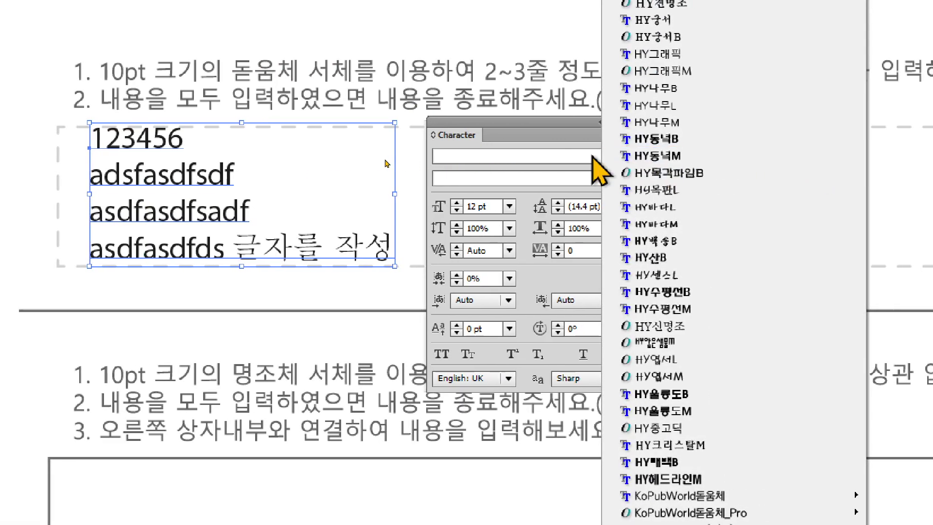
{"action": "left_click", "coordinate": [594, 157]}
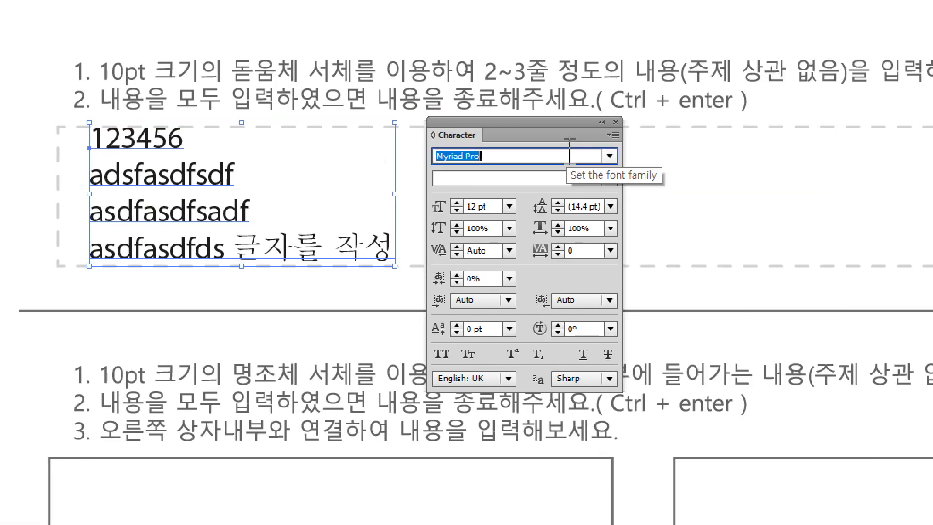
{"action": "left_click", "coordinate": [612, 156]}
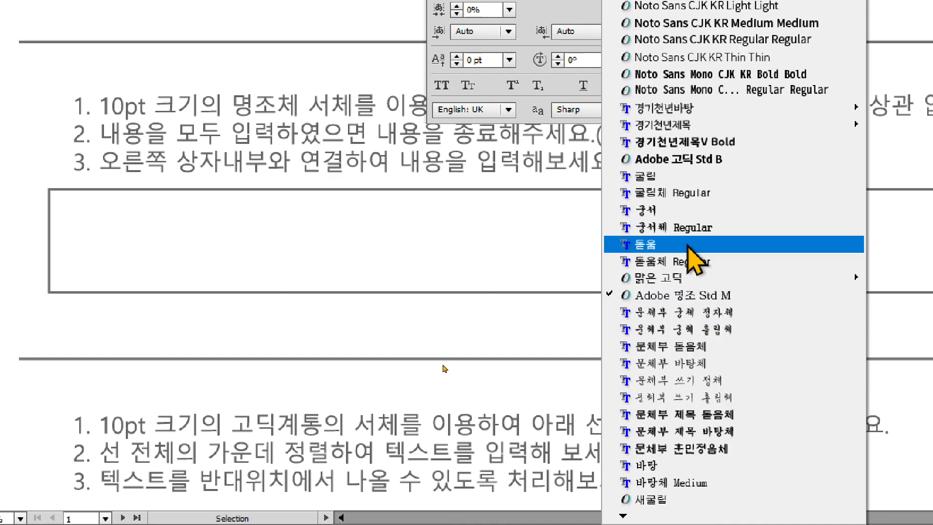
{"action": "left_click", "coordinate": [688, 245]}
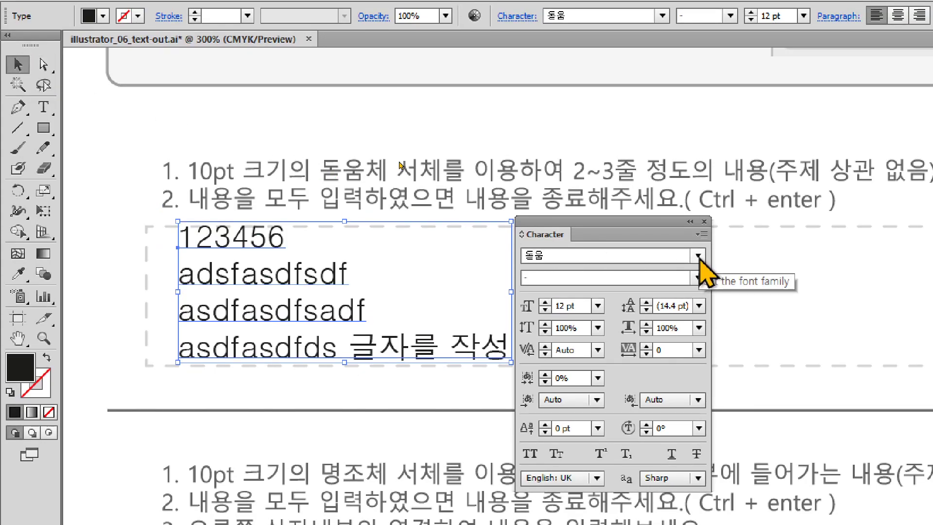
{"action": "left_click", "coordinate": [699, 256]}
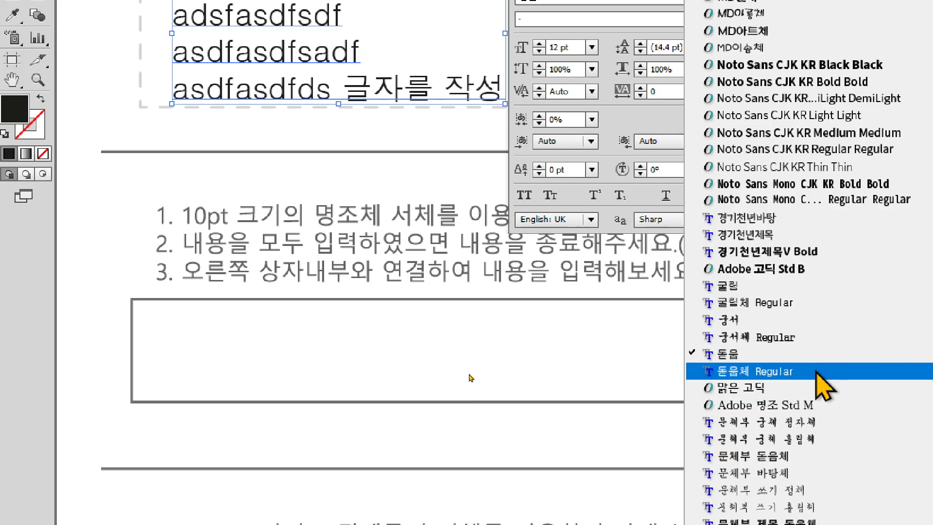
{"action": "left_click", "coordinate": [814, 381]}
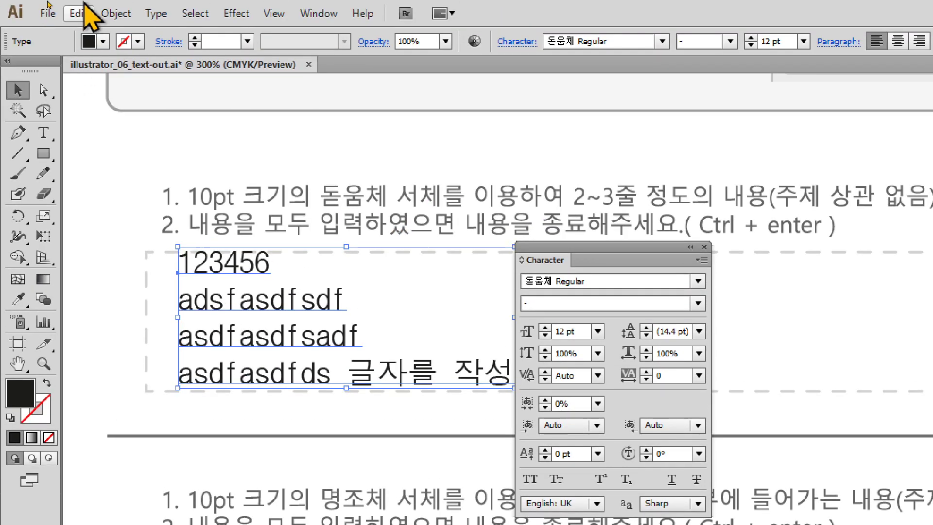
Look through the installed font families offered for type and close the list without choosing one
{"action": "left_click", "coordinate": [155, 13]}
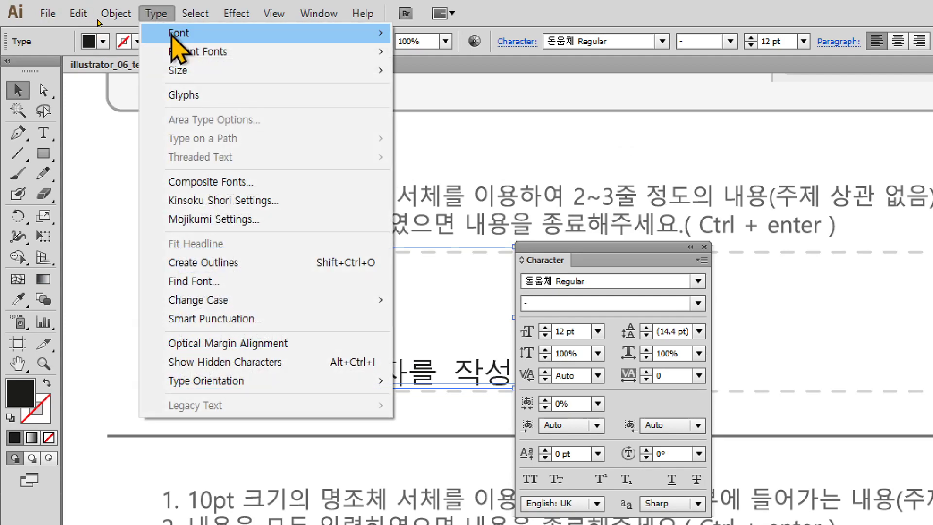
{"action": "mouse_move", "coordinate": [171, 34]}
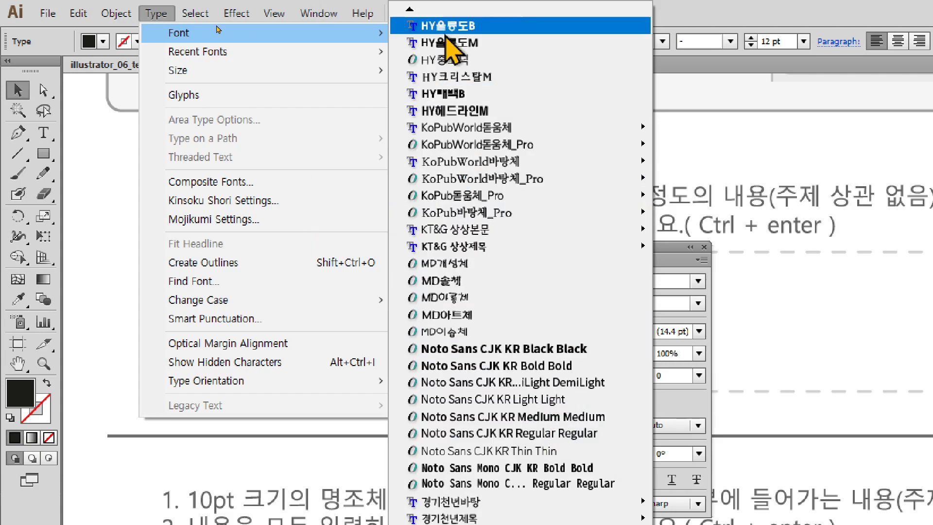
{"action": "mouse_move", "coordinate": [384, 32]}
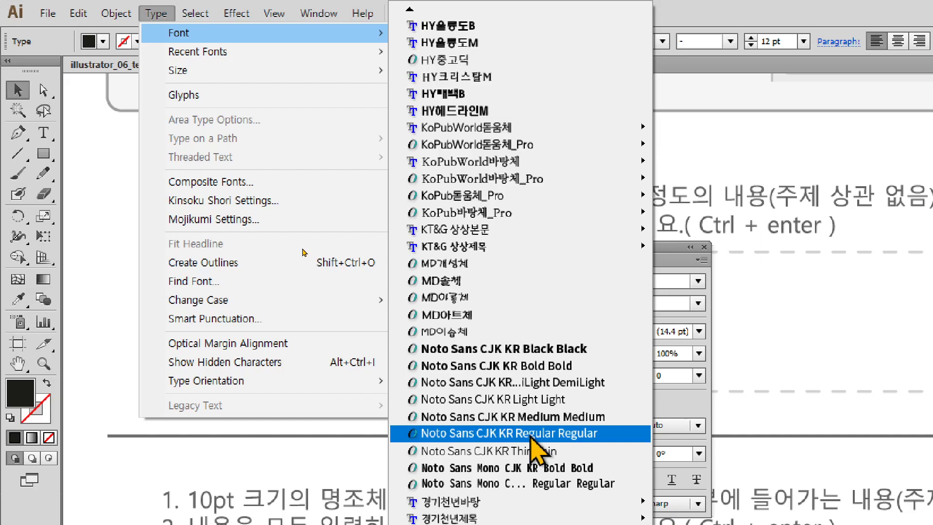
{"action": "left_click", "coordinate": [670, 249]}
Move the Character panel clear of the text block and check its font family list
{"action": "left_click_drag", "start_coordinate": [670, 249], "coordinate": [691, 145]}
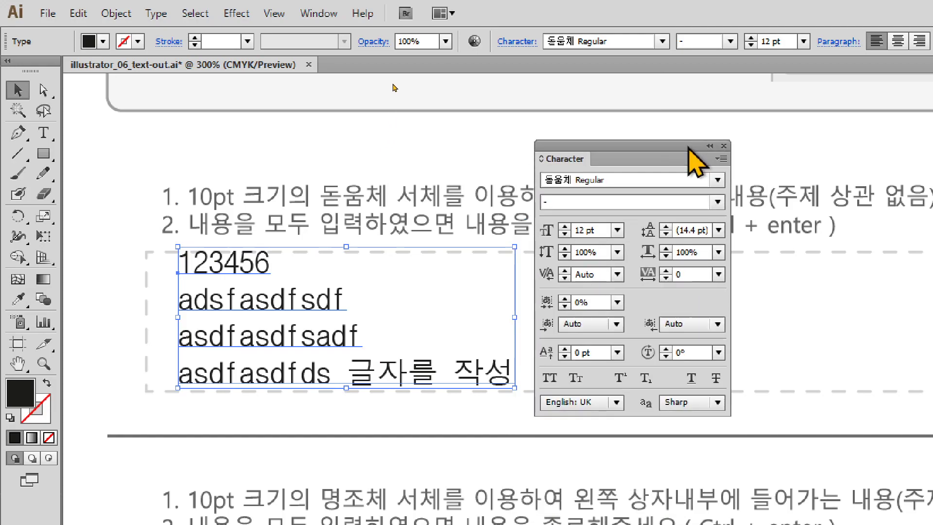
{"action": "left_click", "coordinate": [718, 179]}
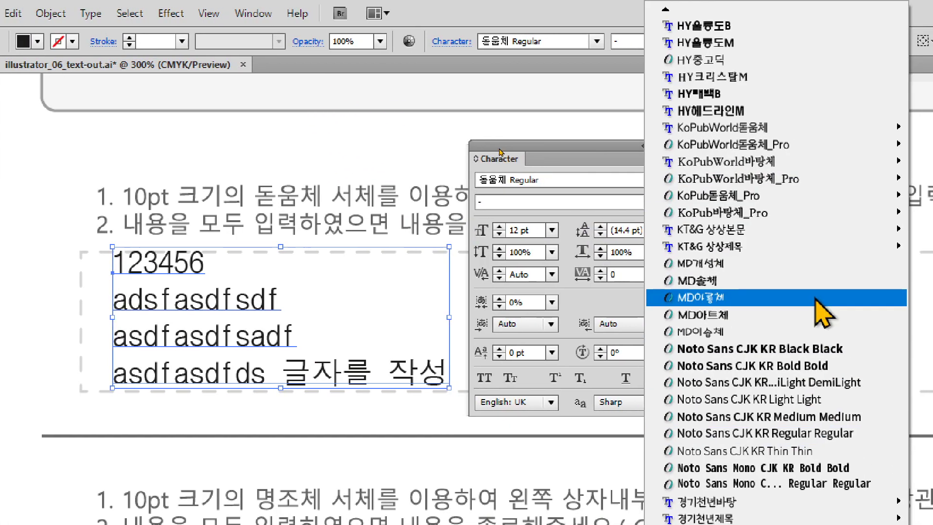
{"action": "left_click", "coordinate": [594, 154]}
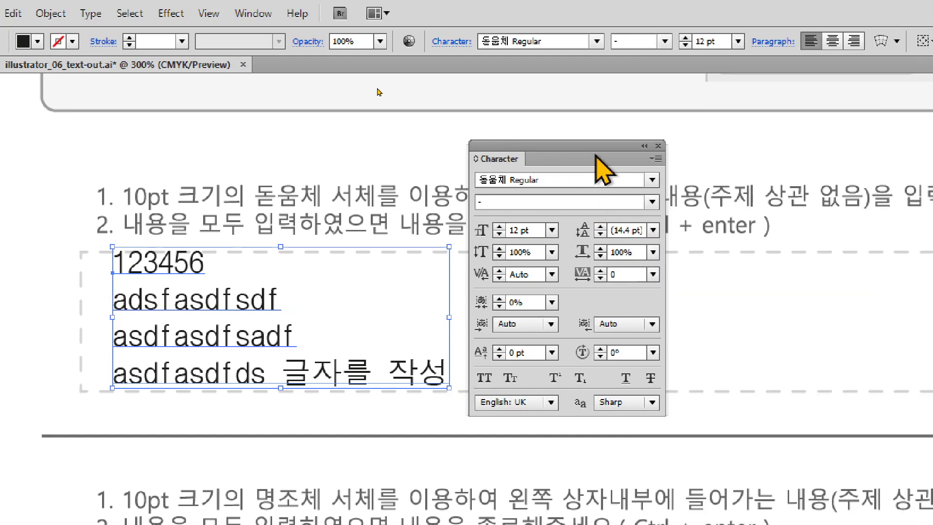
{"action": "left_click_drag", "start_coordinate": [589, 148], "coordinate": [662, 159]}
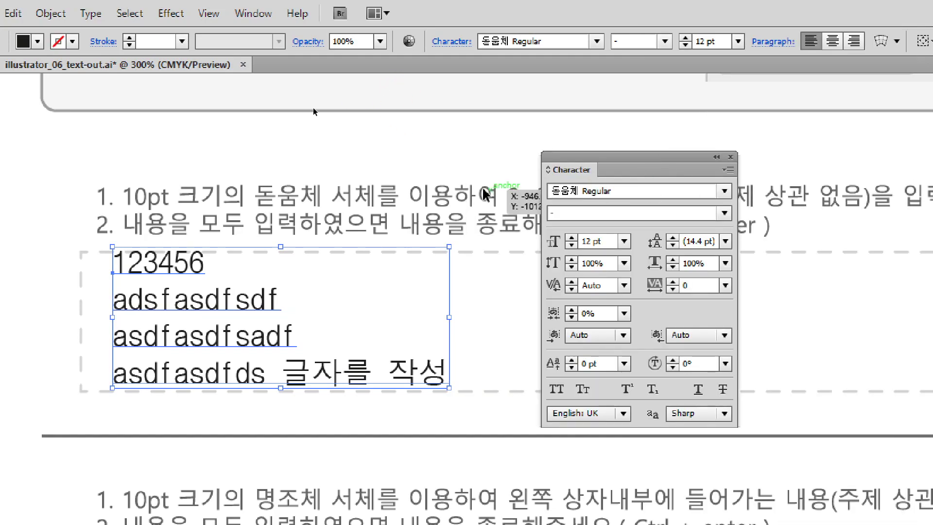
Alternate the text block's font between 돋움 and 돋움체 Regular to compare them, ending on 돋움체 Regular
{"action": "left_click", "coordinate": [582, 191]}
{"action": "left_click", "coordinate": [615, 191]}
{"action": "left_click_drag", "start_coordinate": [623, 191], "coordinate": [582, 191]}
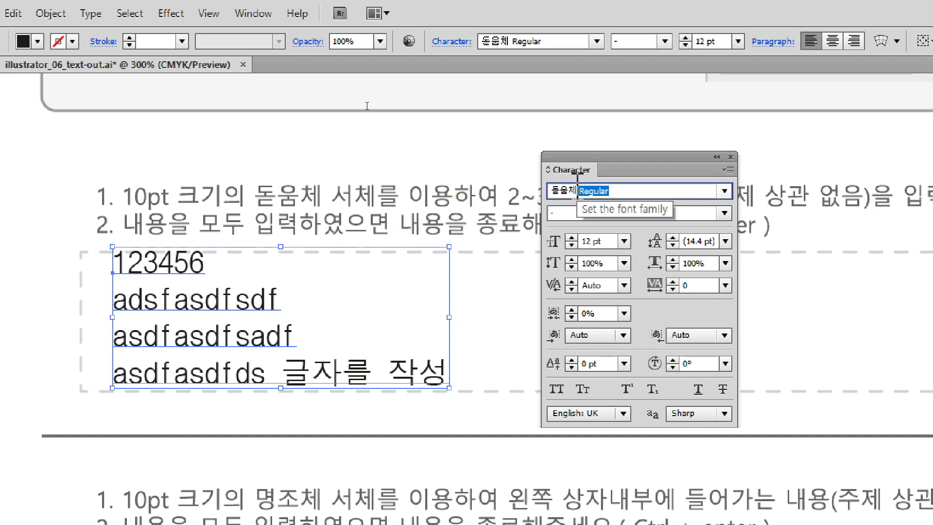
{"action": "left_click", "coordinate": [641, 195]}
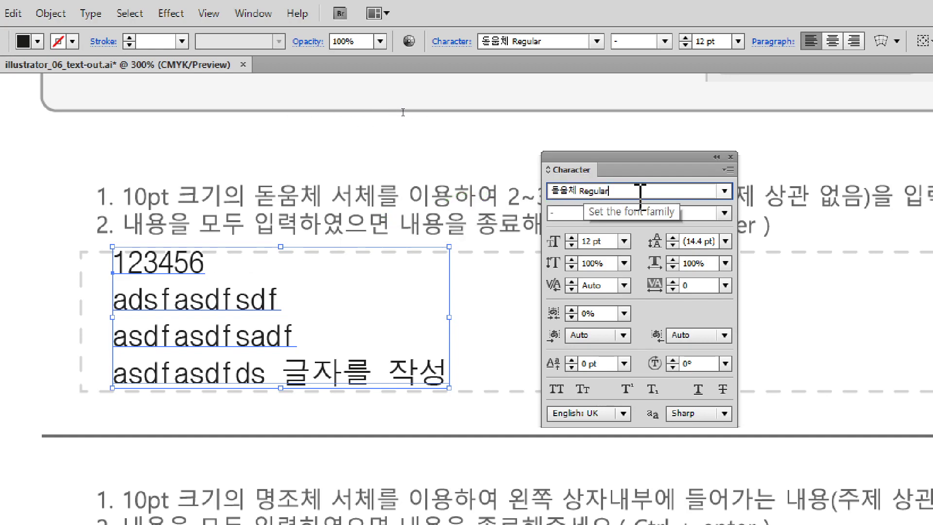
{"action": "key", "text": "Up"}
{"action": "key", "text": "Down"}
{"action": "key", "text": "Up"}
{"action": "key", "text": "Down"}
{"action": "key", "text": "Up"}
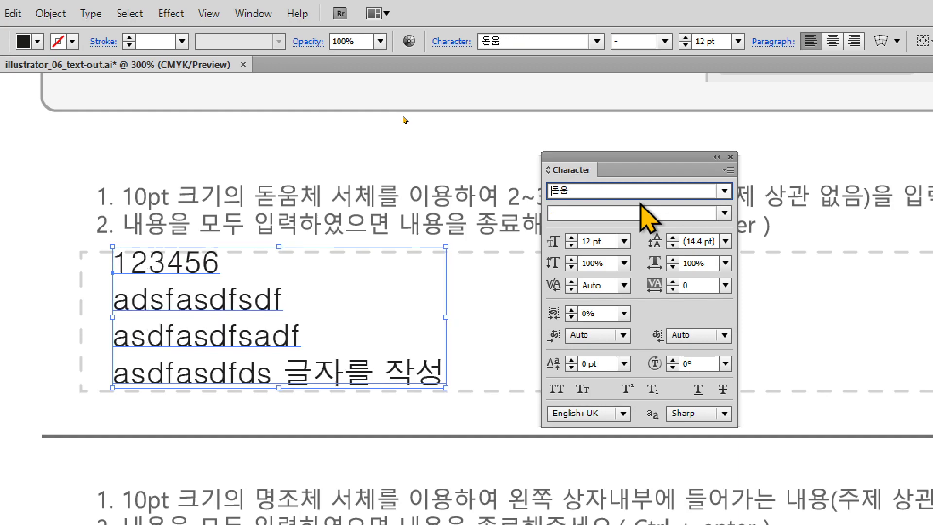
{"action": "key", "text": "Down"}
{"action": "key", "text": "Up"}
{"action": "key", "text": "Down"}
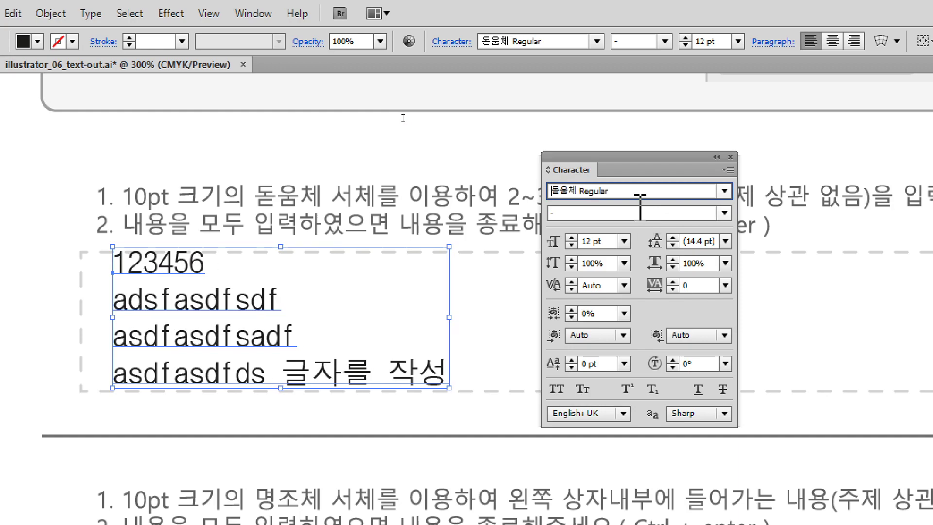
Check which font styles are available for the text block's 돋움체 Regular font
{"action": "left_click", "coordinate": [275, 325]}
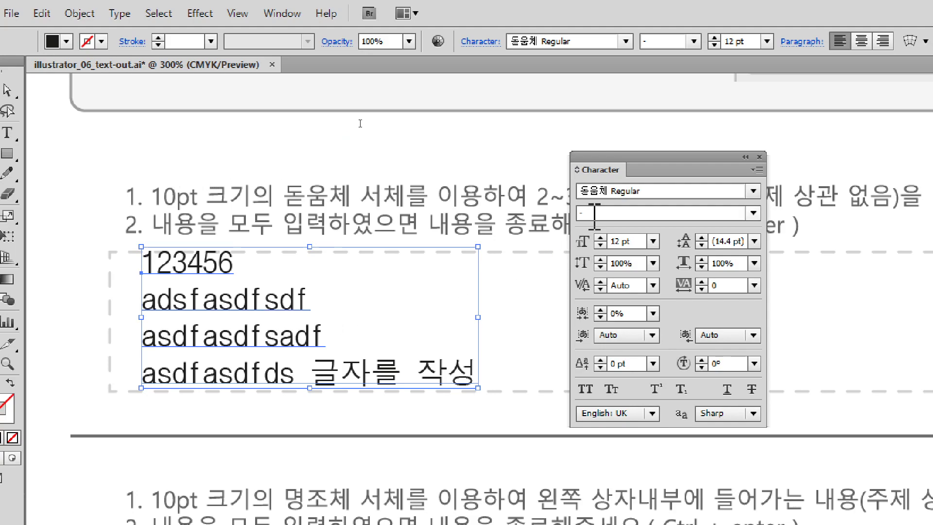
{"action": "left_click", "coordinate": [754, 213]}
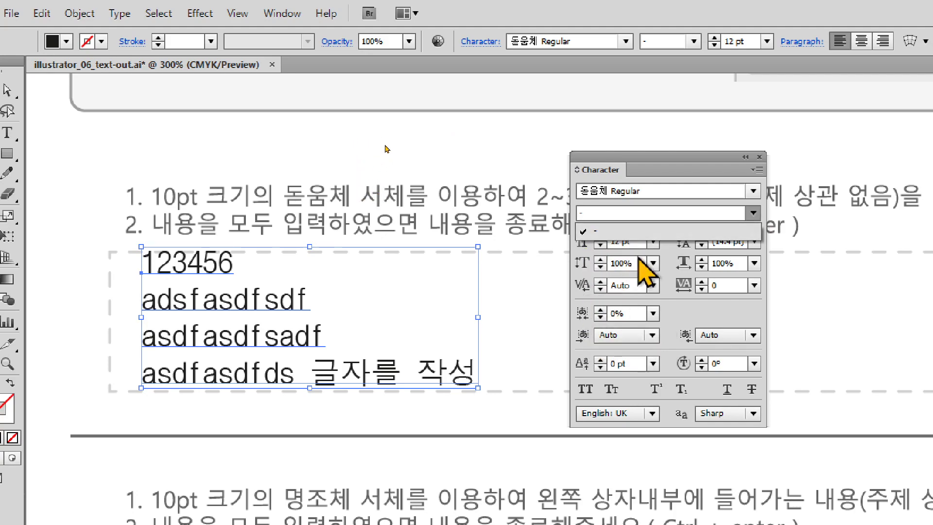
{"action": "left_click", "coordinate": [632, 199]}
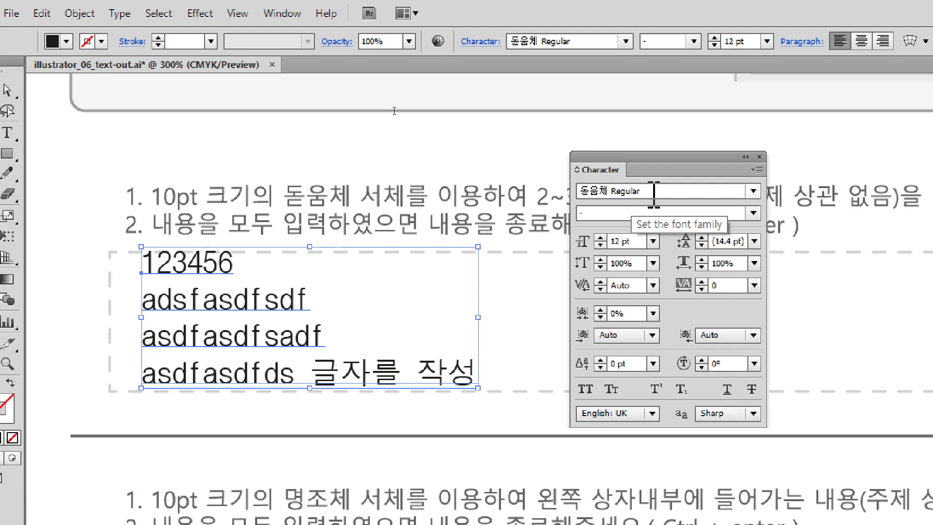
Set the text block's font to KoPub돋움체_Pro in the Light style
{"action": "left_click", "coordinate": [754, 191]}
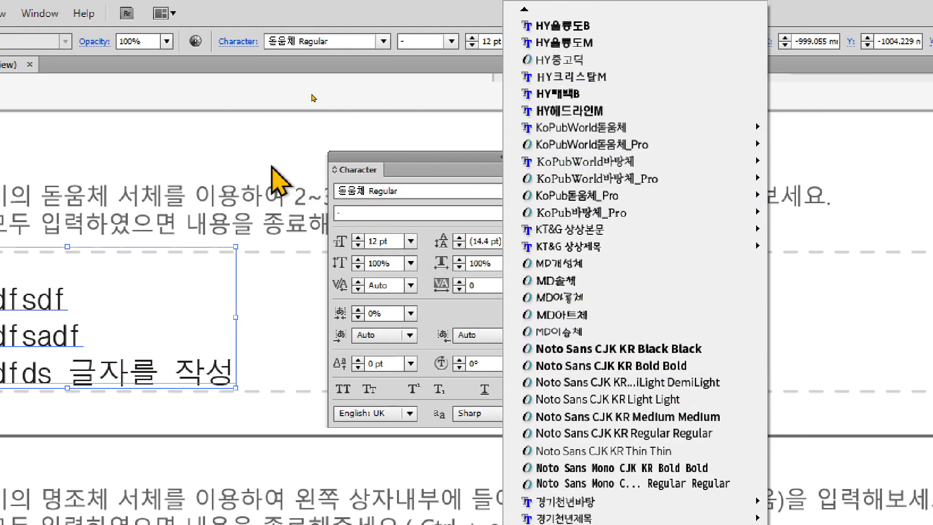
{"action": "mouse_move", "coordinate": [575, 184]}
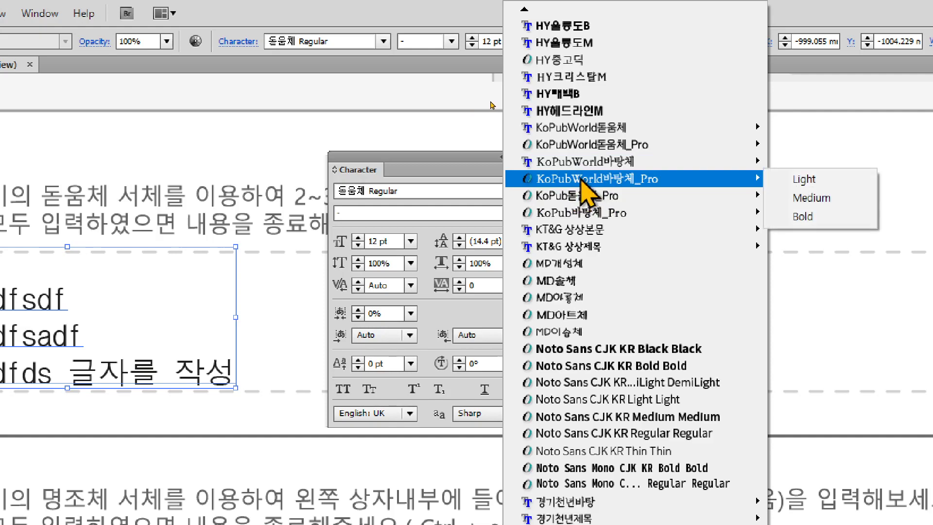
{"action": "mouse_move", "coordinate": [544, 197]}
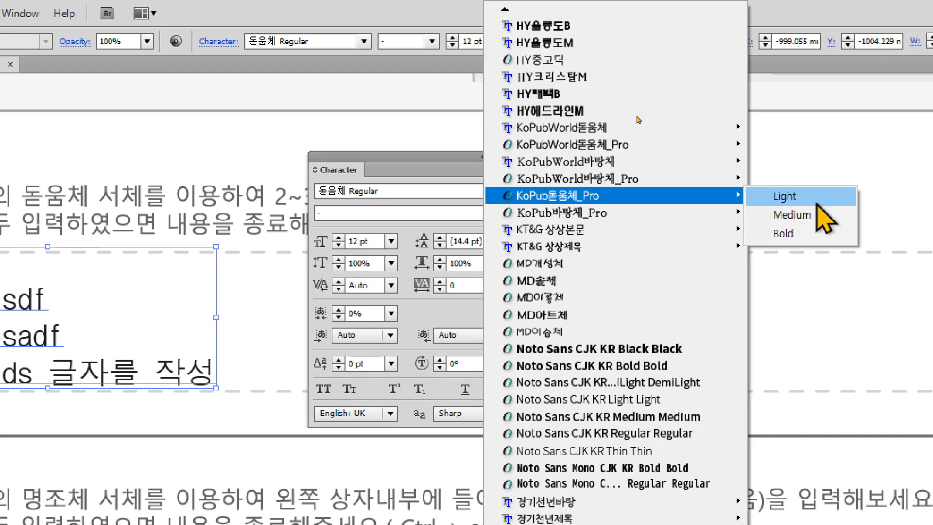
{"action": "left_click", "coordinate": [818, 203]}
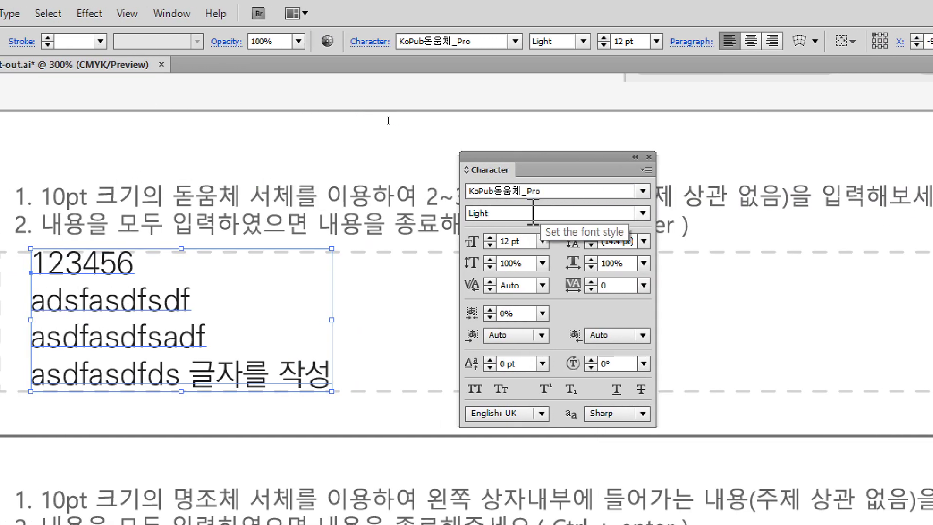
Try the Medium style on the text block and set its font style to Bold
{"action": "left_click", "coordinate": [644, 214]}
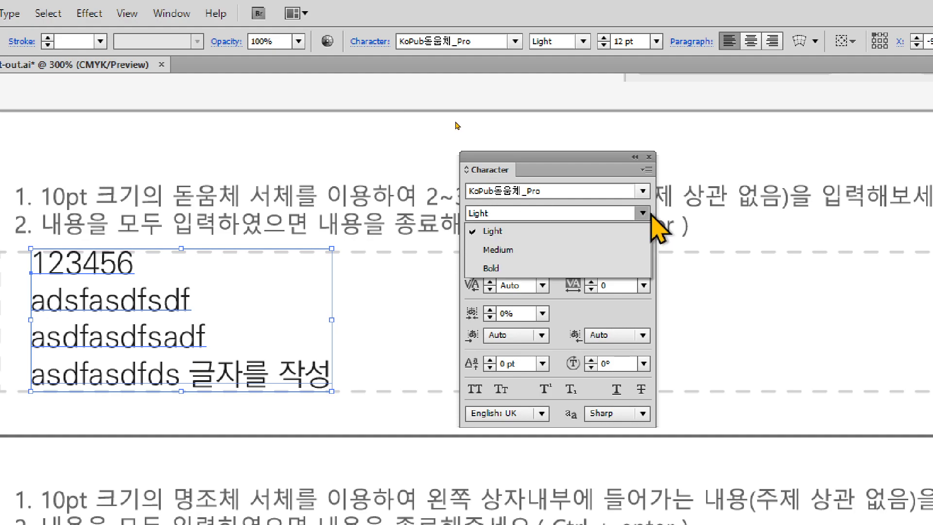
{"action": "left_click", "coordinate": [640, 249]}
{"action": "left_click", "coordinate": [643, 214]}
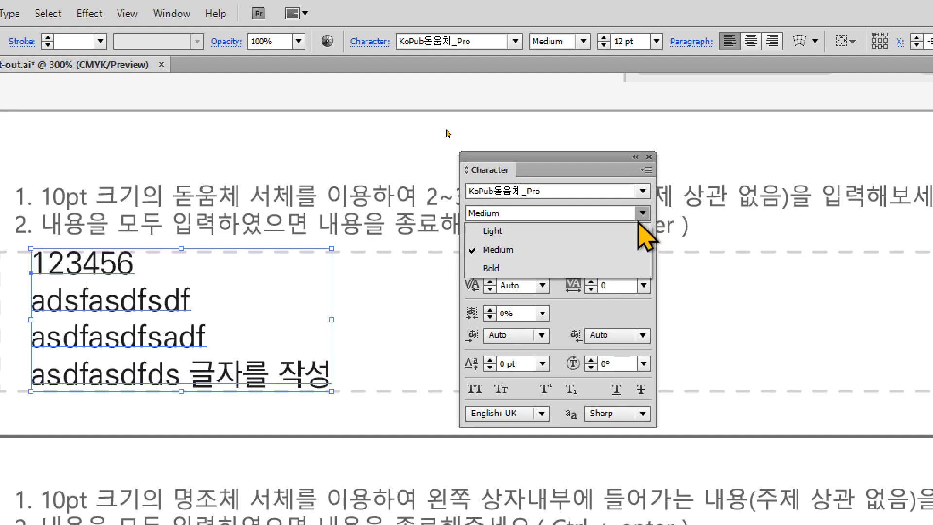
{"action": "left_click", "coordinate": [623, 267]}
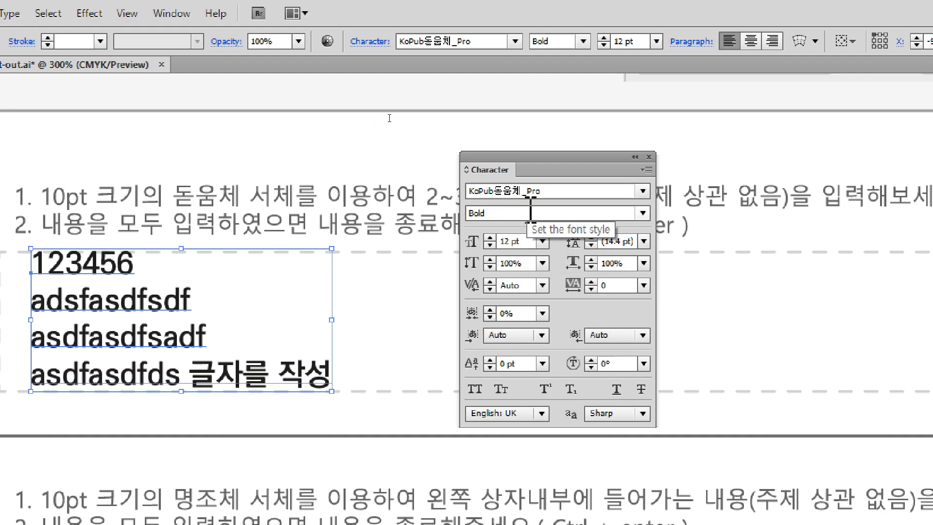
Review the styles available for KoPub돋움체_Pro and move the Character panel lower beside the text block
{"action": "left_click", "coordinate": [498, 191]}
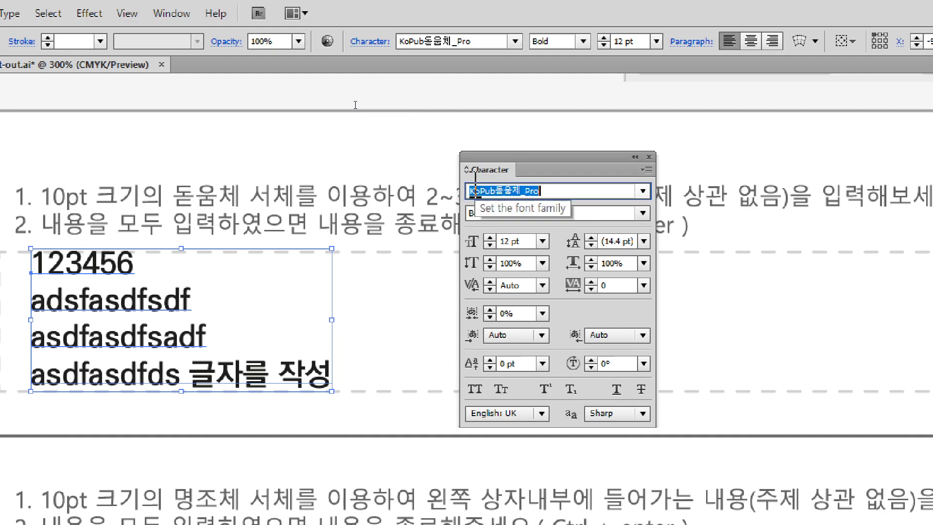
{"action": "left_click", "coordinate": [642, 213]}
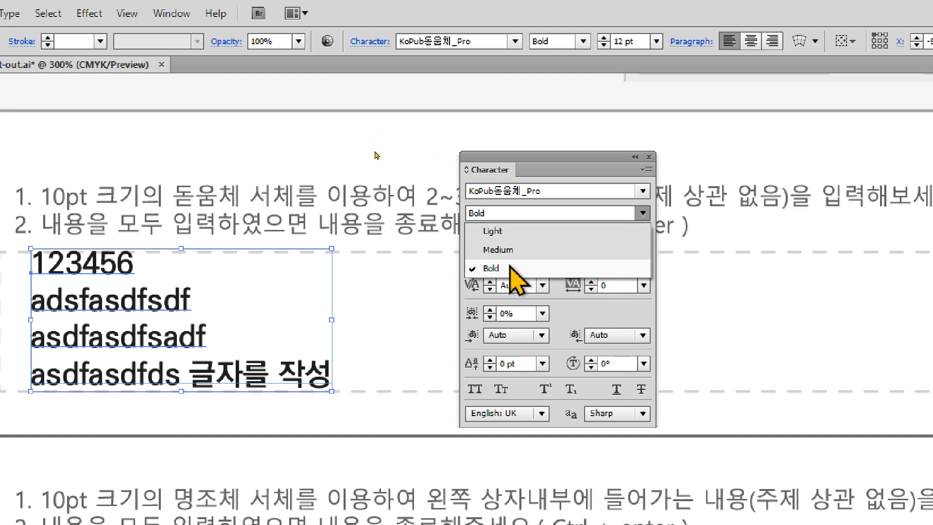
{"action": "left_click", "coordinate": [560, 188]}
{"action": "left_click", "coordinate": [478, 191]}
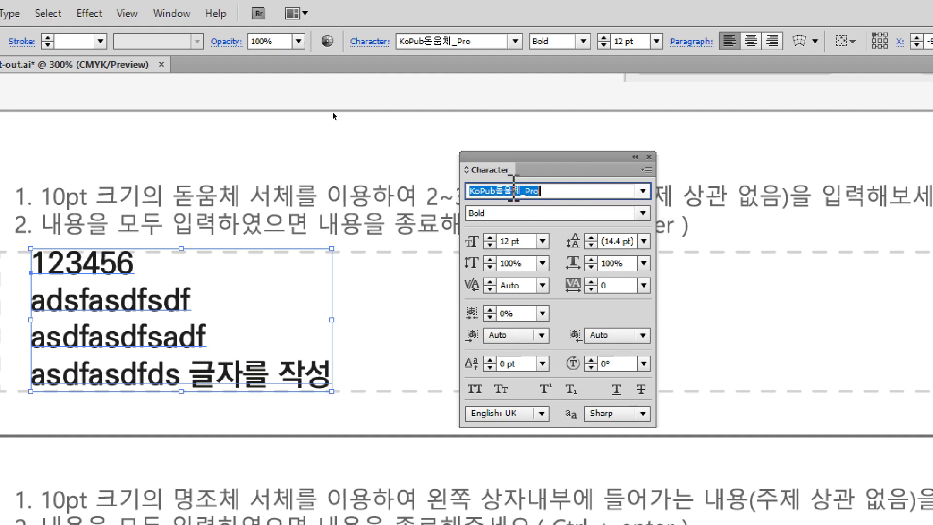
{"action": "left_click_drag", "start_coordinate": [640, 155], "coordinate": [588, 250]}
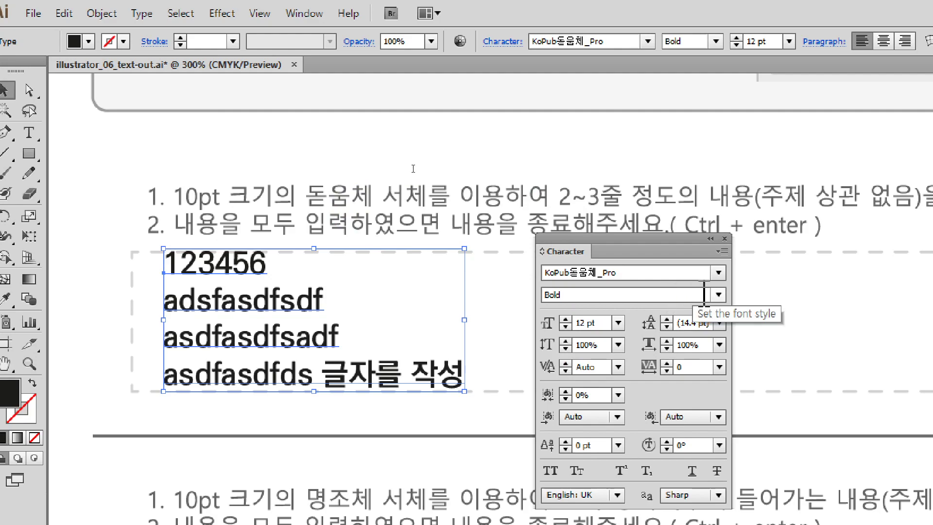
Set the text block's font style to Light
{"action": "left_click", "coordinate": [719, 295]}
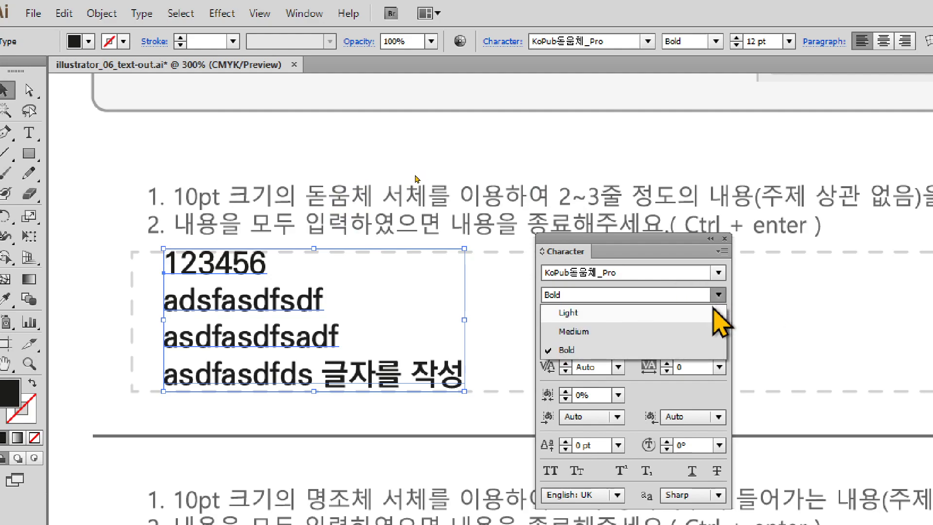
{"action": "left_click", "coordinate": [714, 311]}
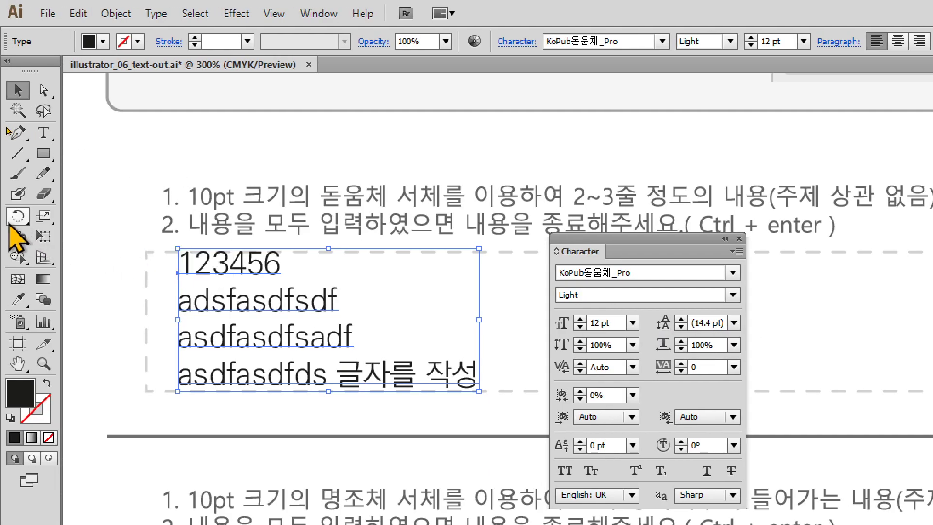
Preview a 15° shear along the horizontal axis on the text block and cancel it
{"action": "left_click", "coordinate": [47, 223]}
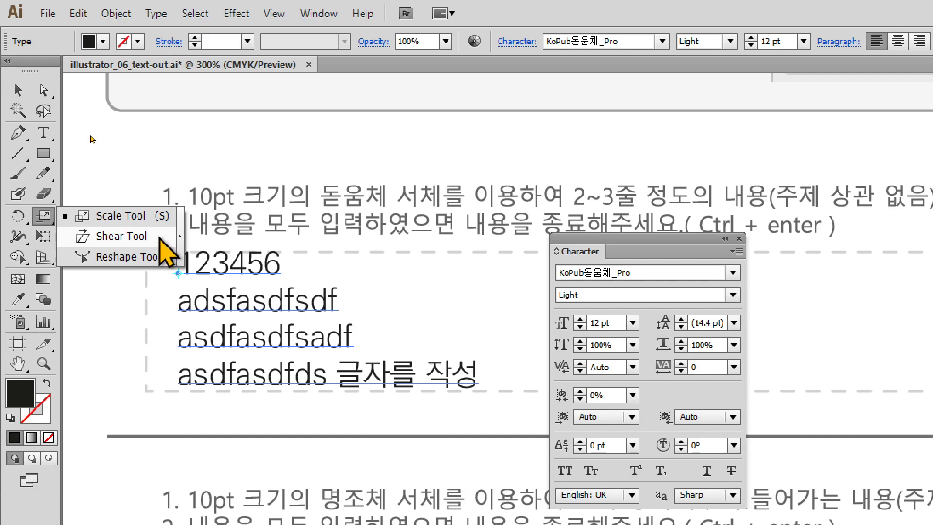
{"action": "left_click", "coordinate": [141, 237]}
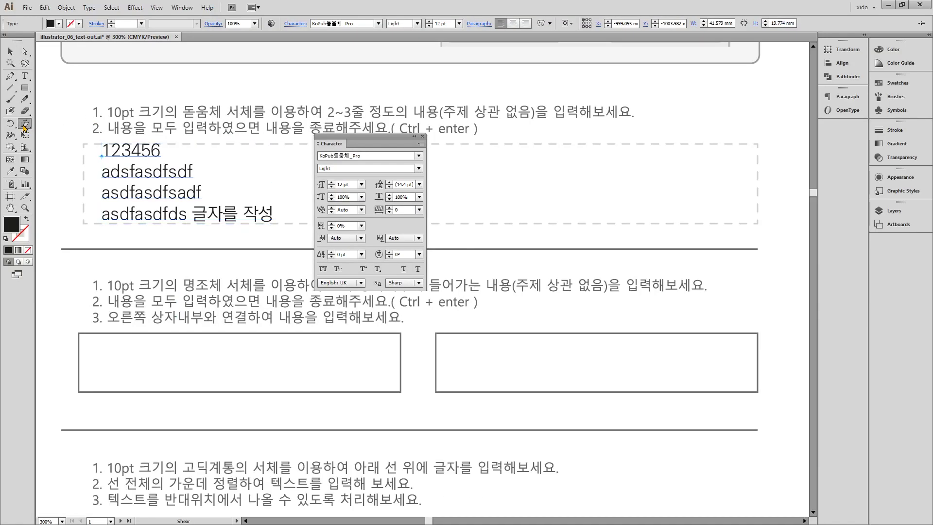
{"action": "key", "text": "Return"}
{"action": "left_click_drag", "start_coordinate": [256, 284], "coordinate": [355, 140]}
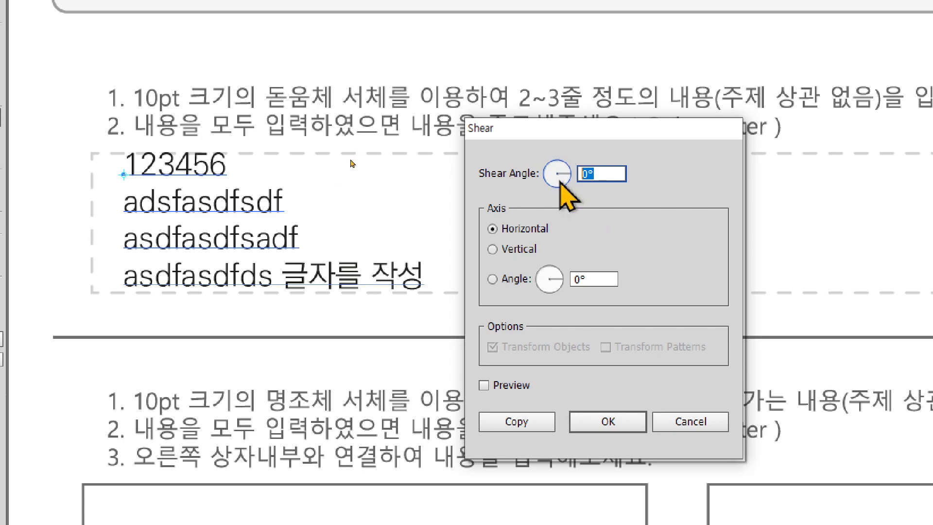
{"action": "type", "text": "15"}
{"action": "key", "text": "Tab"}
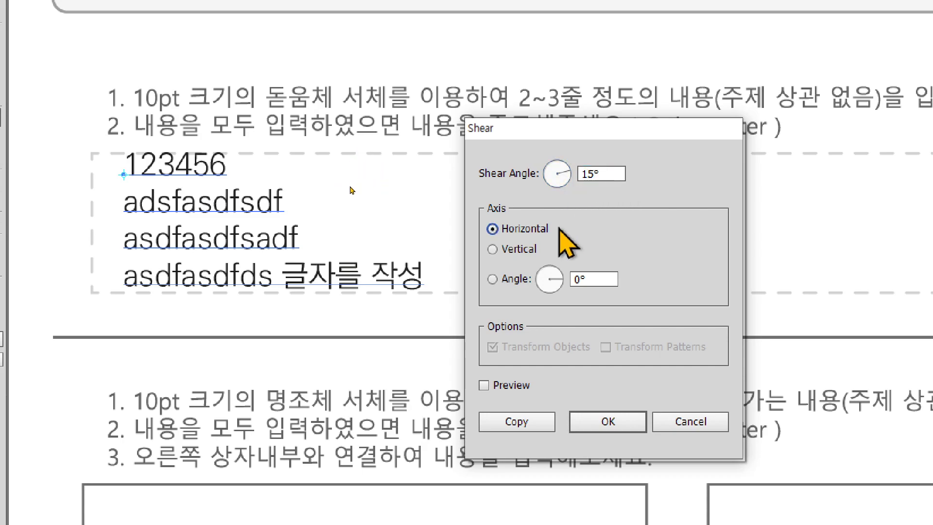
{"action": "left_click", "coordinate": [518, 392]}
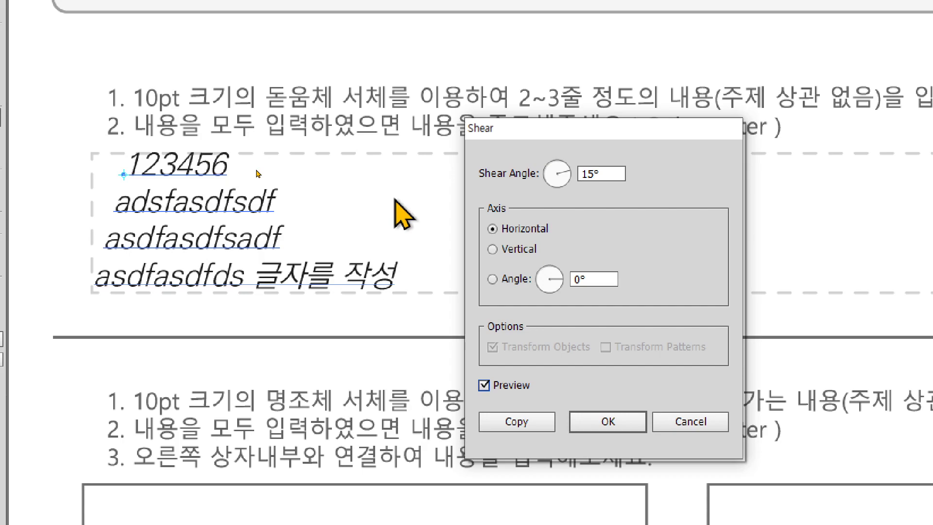
{"action": "left_click", "coordinate": [687, 425]}
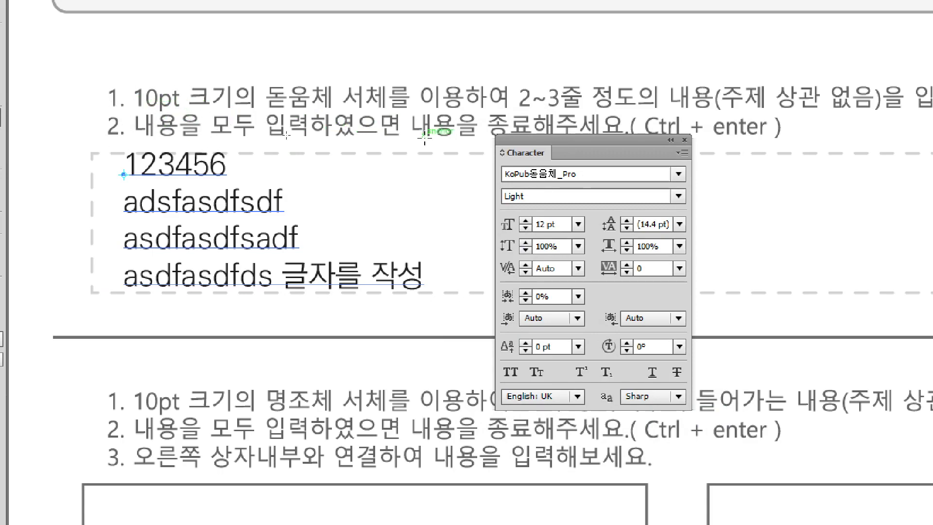
Set the text block's font size to 10 pt and nudge the block slightly downward inside the dashed box
{"action": "left_click_drag", "start_coordinate": [521, 148], "coordinate": [428, 116]}
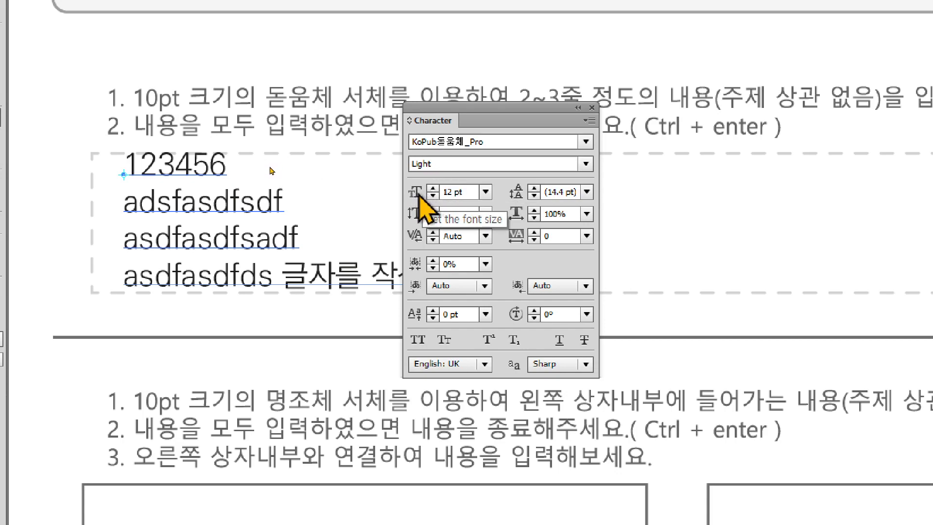
{"action": "left_click", "coordinate": [485, 192]}
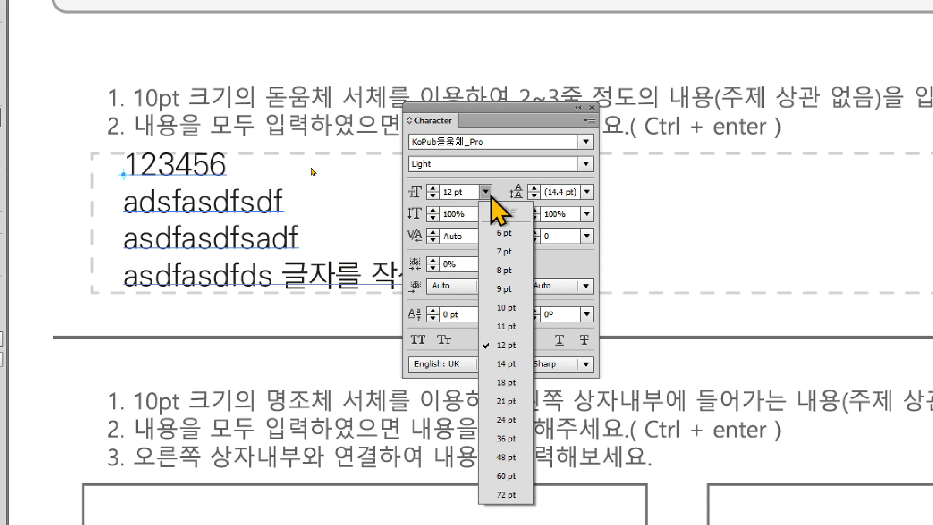
{"action": "left_click", "coordinate": [517, 307]}
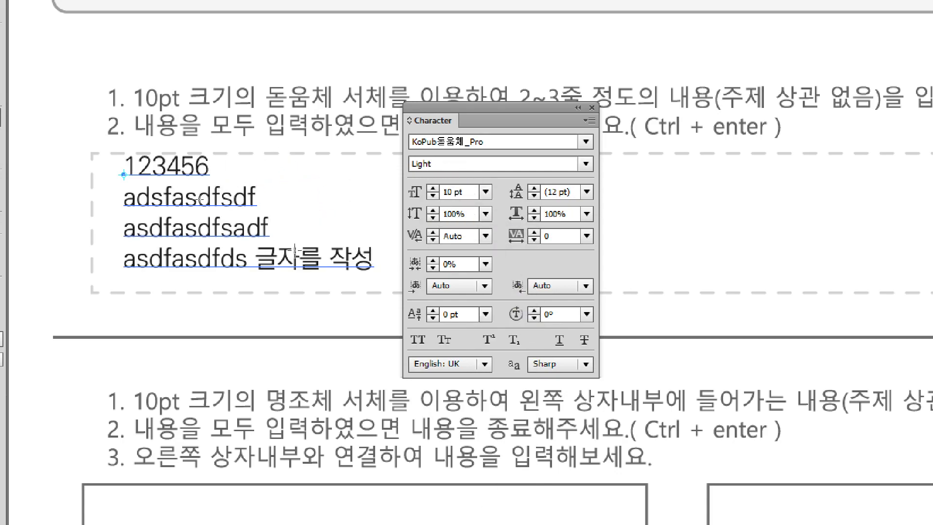
{"action": "key", "text": "Down"}
{"action": "key", "text": "Down"}
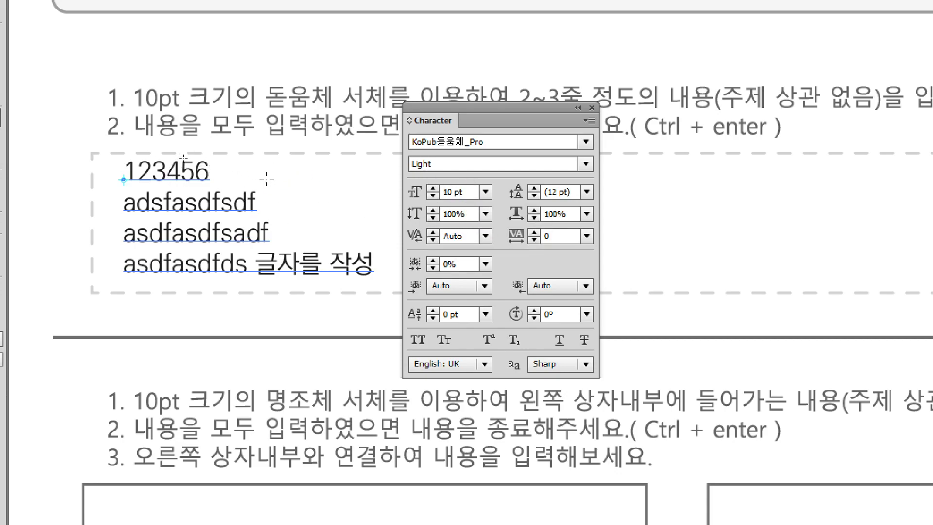
{"action": "key", "text": "v"}
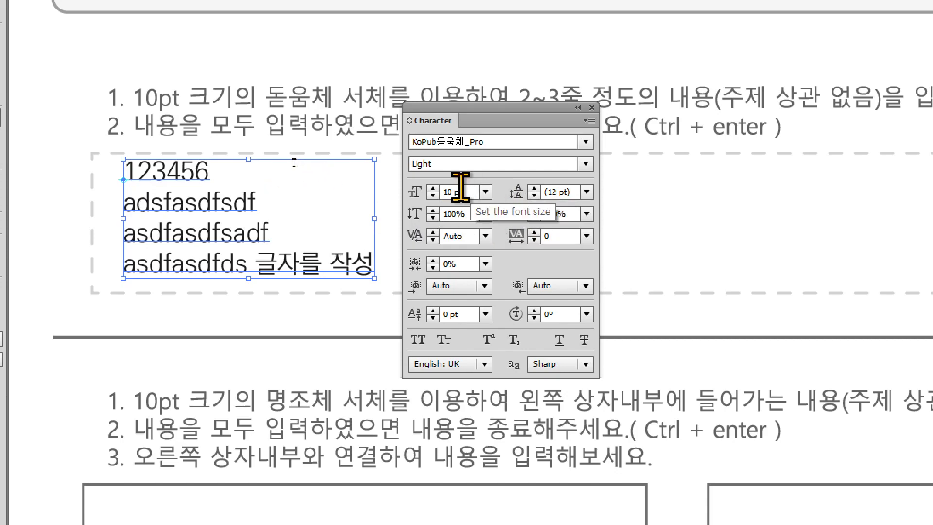
Tighten the text block's leading step by step down to 7 pt
{"action": "left_click", "coordinate": [570, 193]}
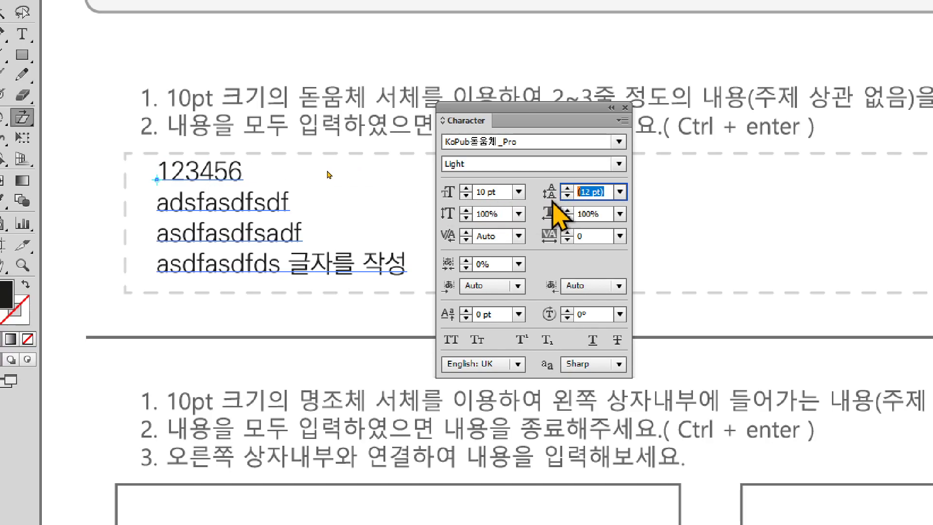
{"action": "key", "text": "Down"}
{"action": "key", "text": "Down"}
{"action": "key", "text": "Down"}
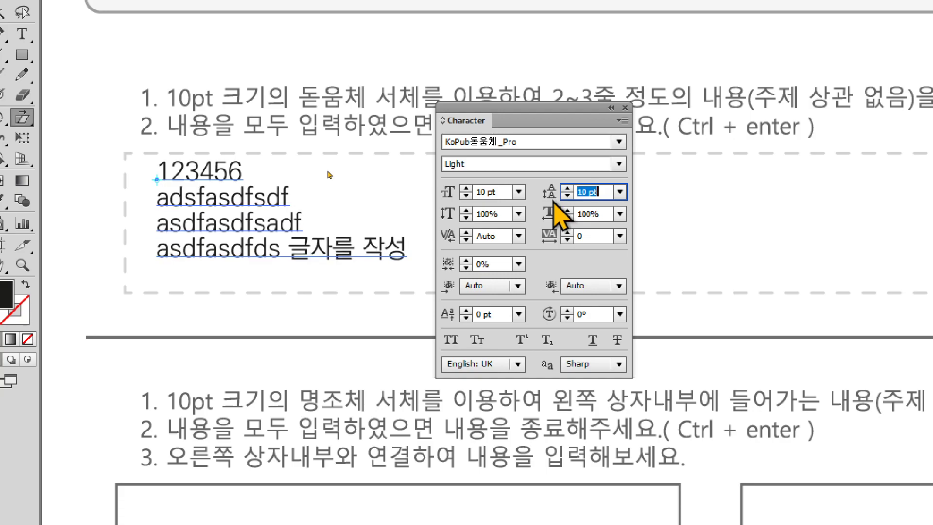
{"action": "key", "text": "Down"}
{"action": "key", "text": "Down"}
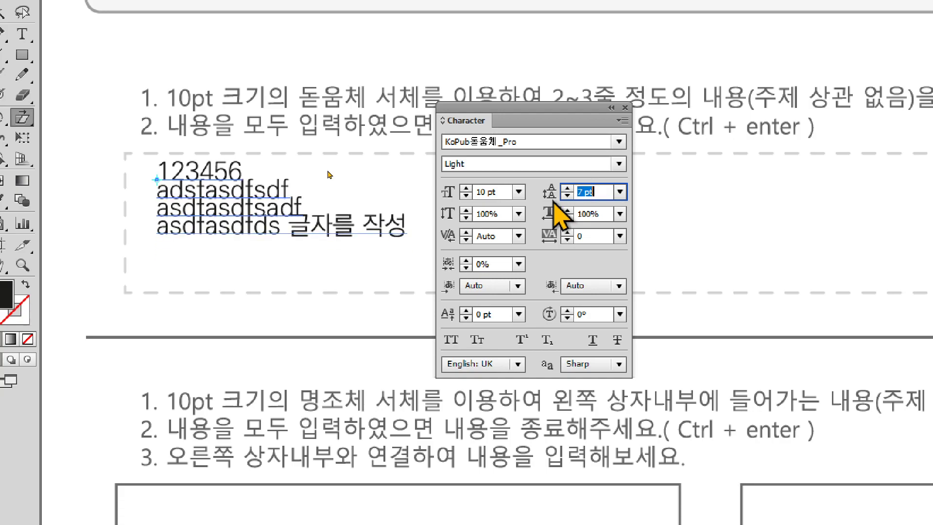
Widen the text block's leading step by step up to 15 pt and return it to Auto
{"action": "key", "text": "Up"}
{"action": "key", "text": "Up"}
{"action": "key", "text": "Up"}
{"action": "key", "text": "Up"}
{"action": "key", "text": "Up"}
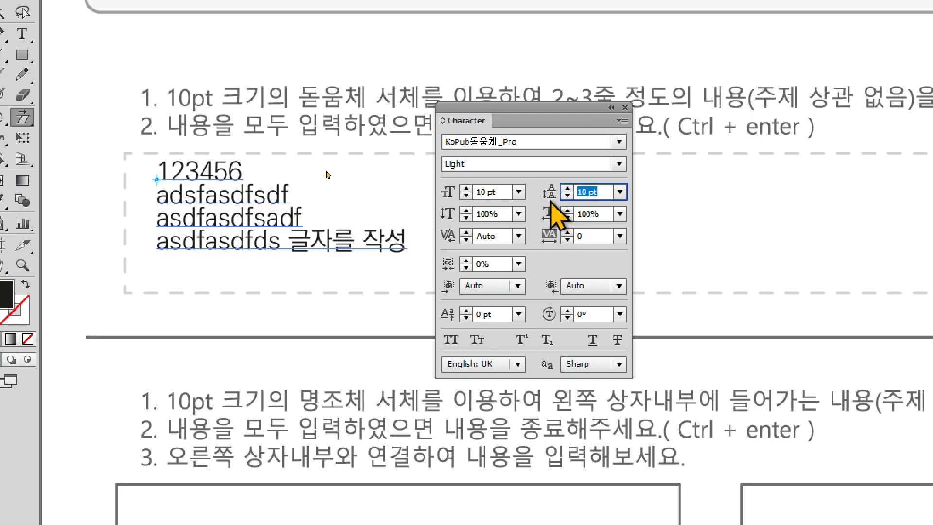
{"action": "key", "text": "Up"}
{"action": "key", "text": "Up"}
{"action": "key", "text": "Up"}
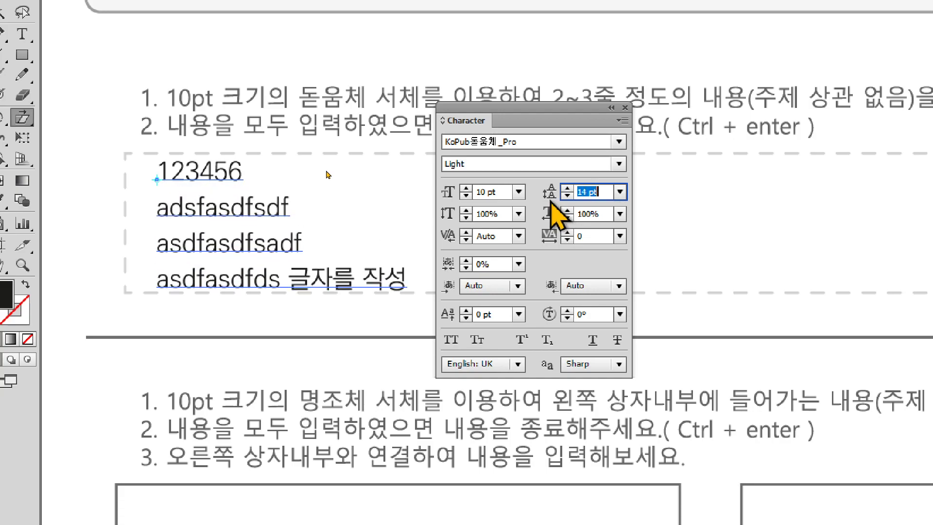
{"action": "left_click", "coordinate": [621, 192]}
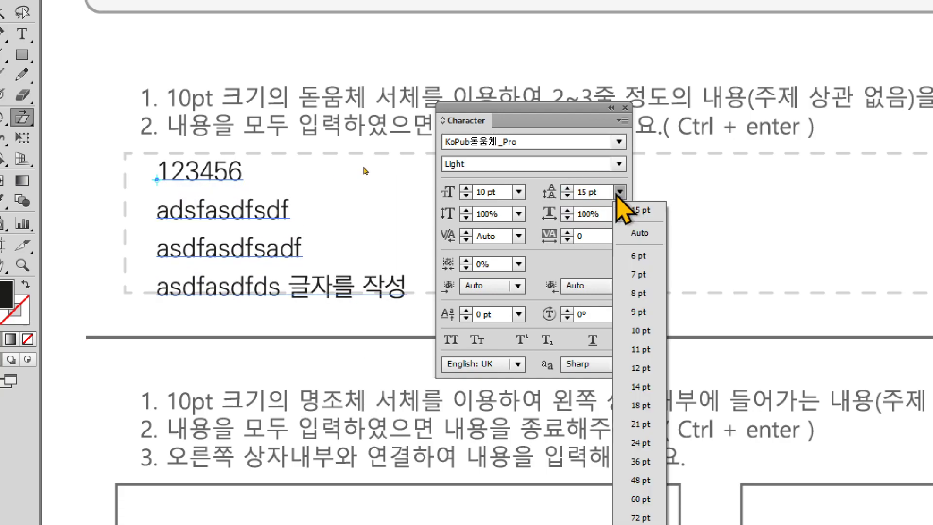
{"action": "left_click", "coordinate": [639, 233]}
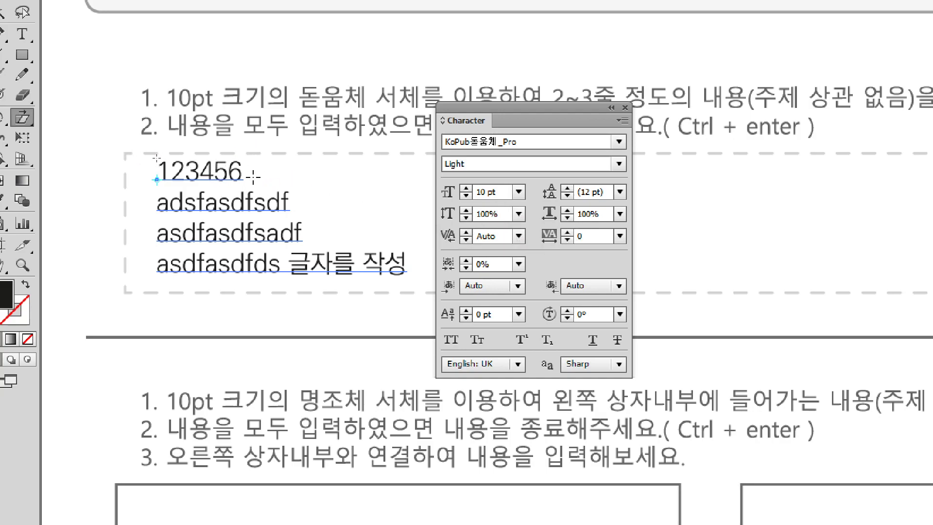
Try vertical scales of 110% and 125% on the text block and set it back to 100%
{"action": "left_click", "coordinate": [519, 214]}
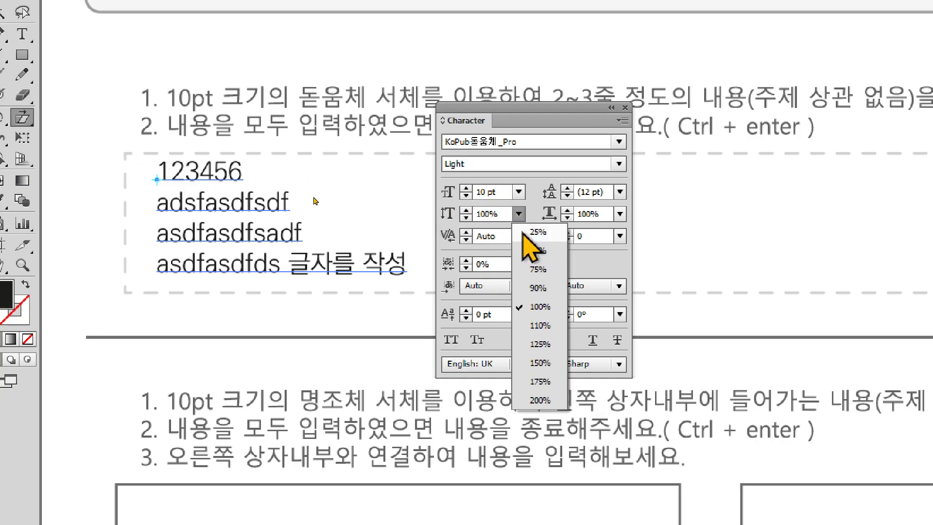
{"action": "left_click", "coordinate": [539, 325]}
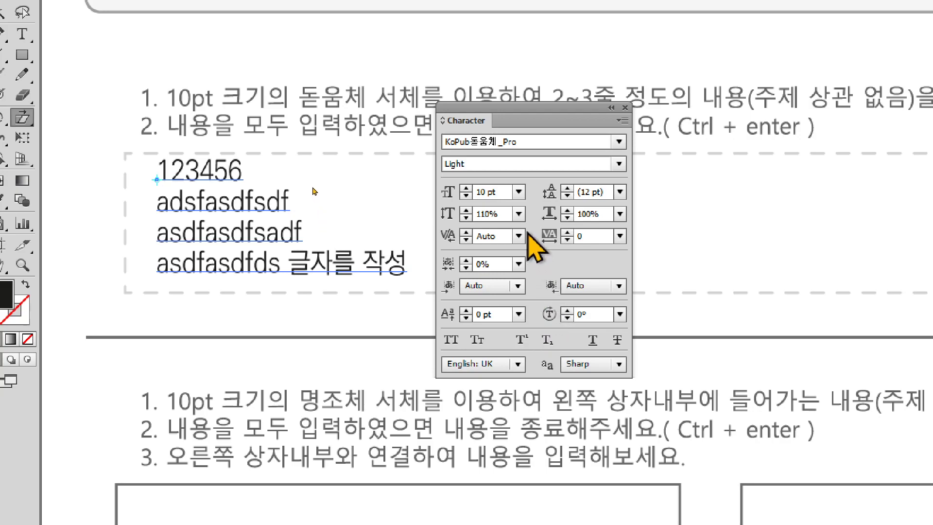
{"action": "left_click", "coordinate": [519, 215]}
{"action": "left_click", "coordinate": [486, 343]}
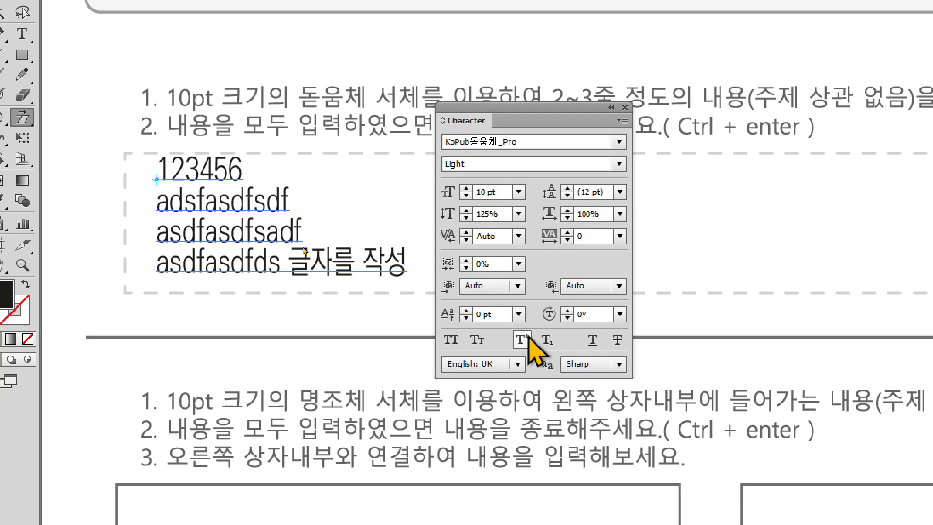
{"action": "left_click", "coordinate": [518, 217]}
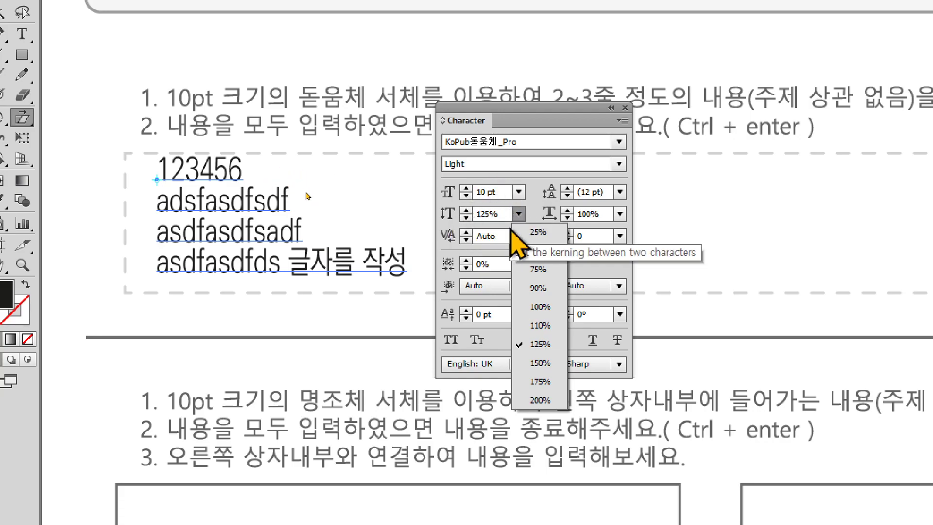
{"action": "left_click", "coordinate": [538, 307]}
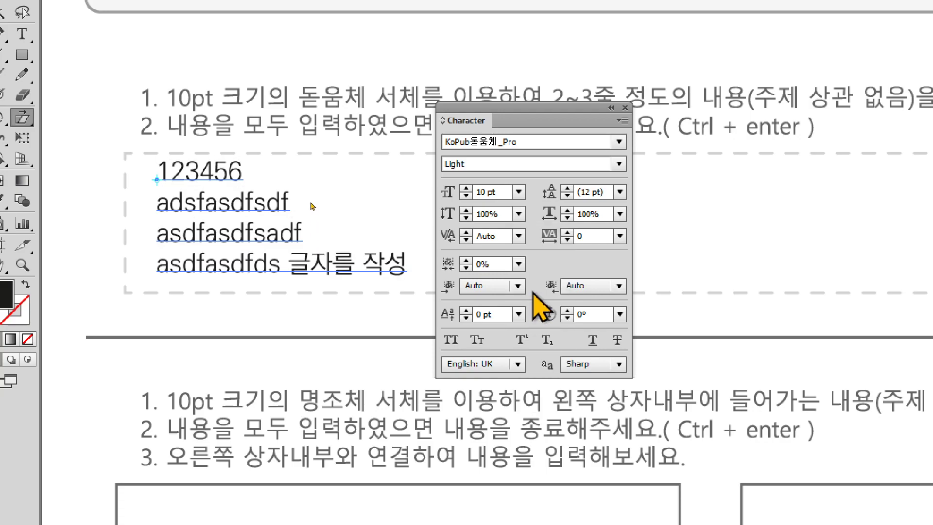
{"action": "left_click", "coordinate": [501, 216]}
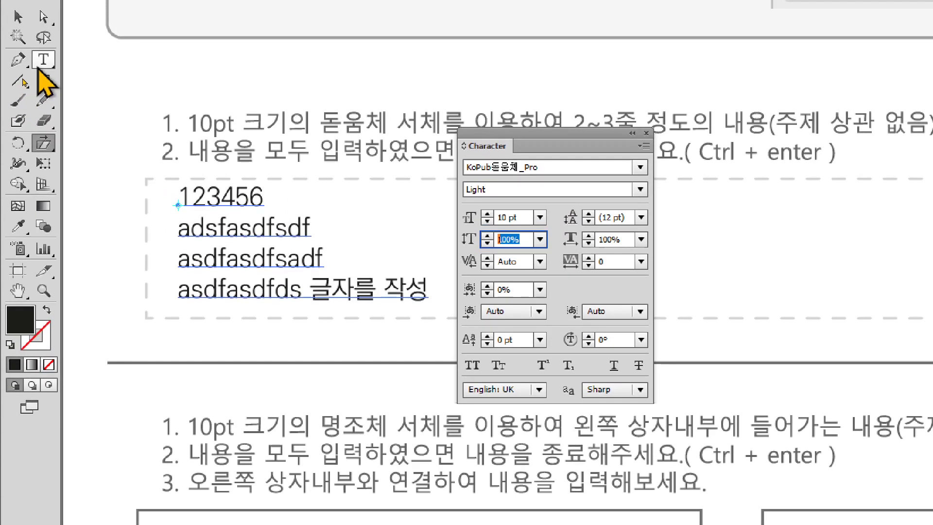
Select only the digit 6 in the first text line, try a 25% horizontal scale, and set it to 200%
{"action": "left_click", "coordinate": [22, 34]}
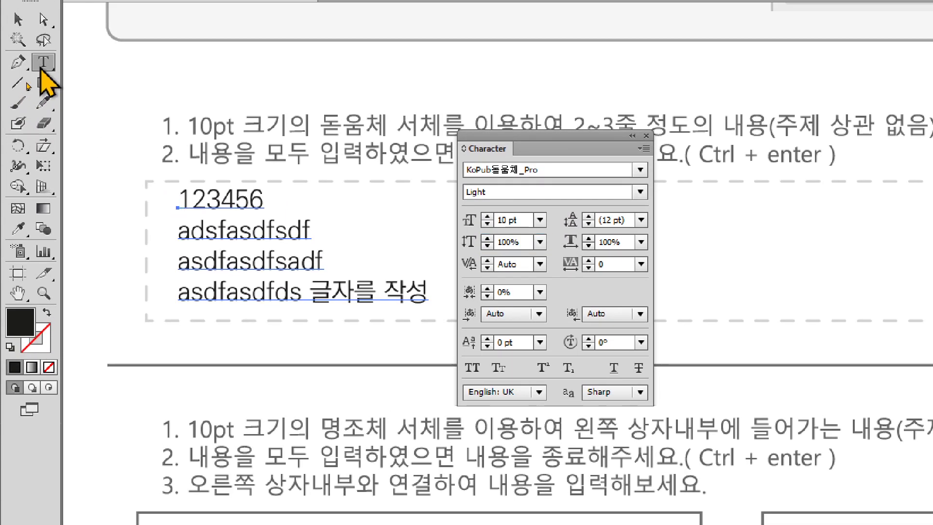
{"action": "left_click", "coordinate": [219, 230]}
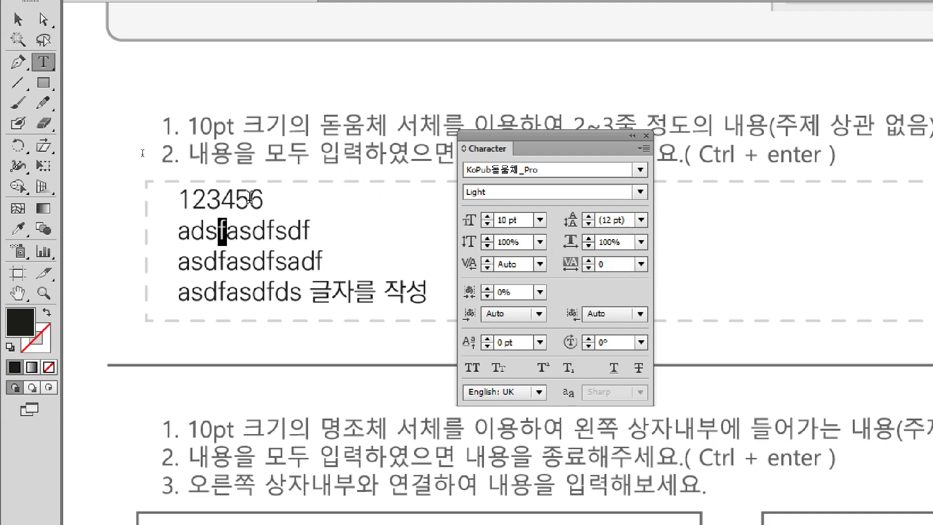
{"action": "left_click_drag", "start_coordinate": [249, 200], "coordinate": [266, 199]}
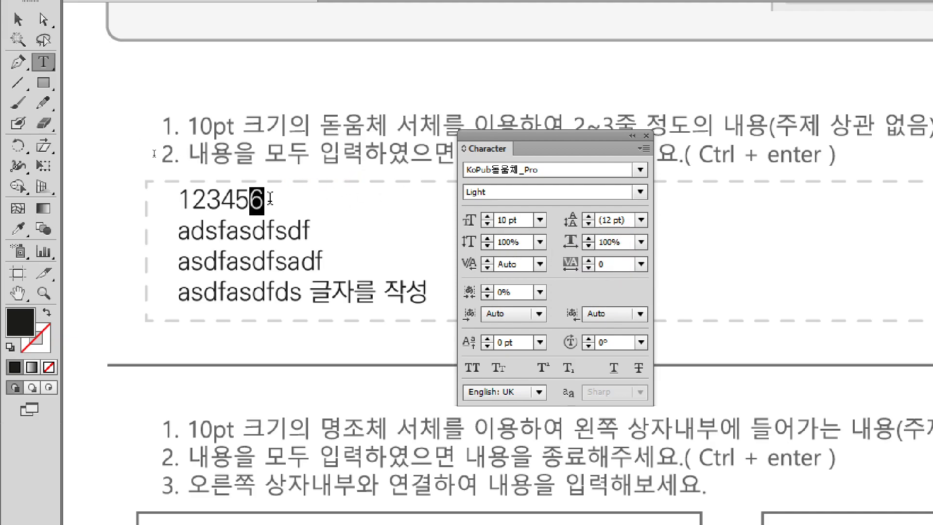
{"action": "left_click", "coordinate": [641, 241]}
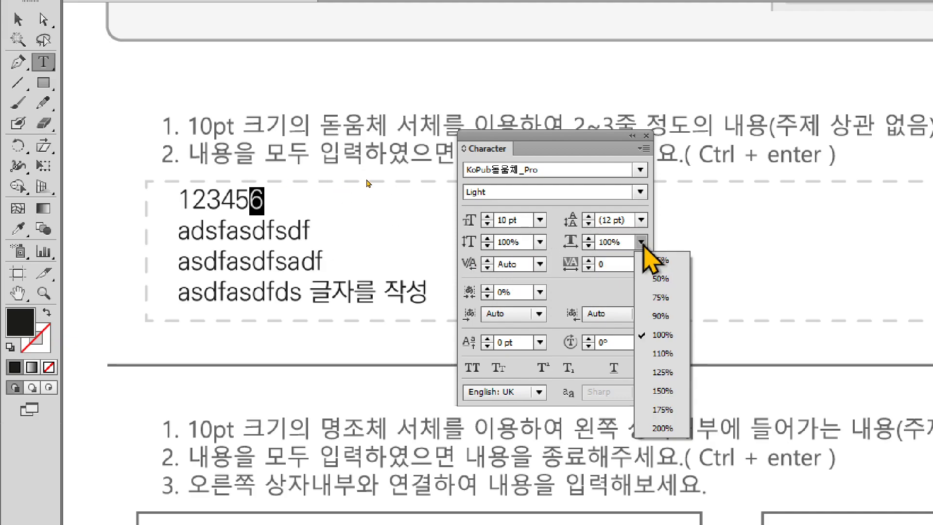
{"action": "left_click", "coordinate": [670, 261]}
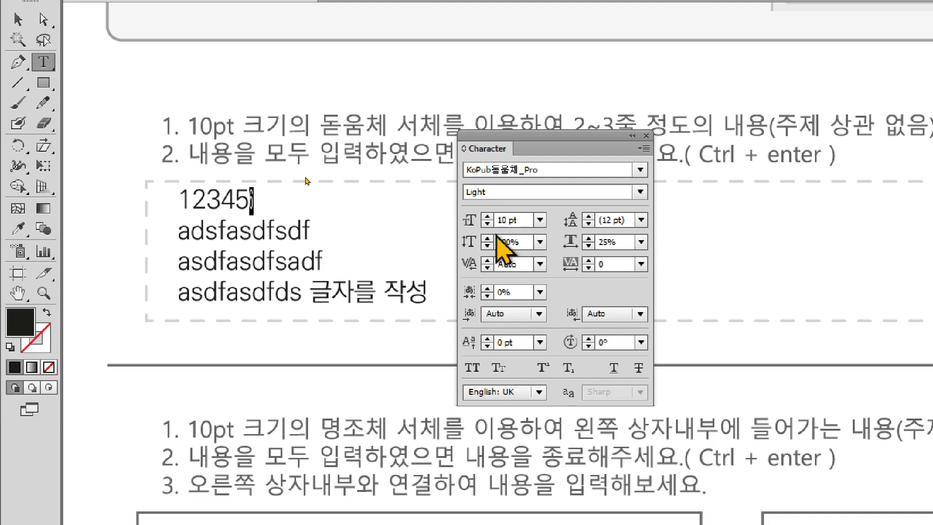
{"action": "left_click", "coordinate": [642, 241]}
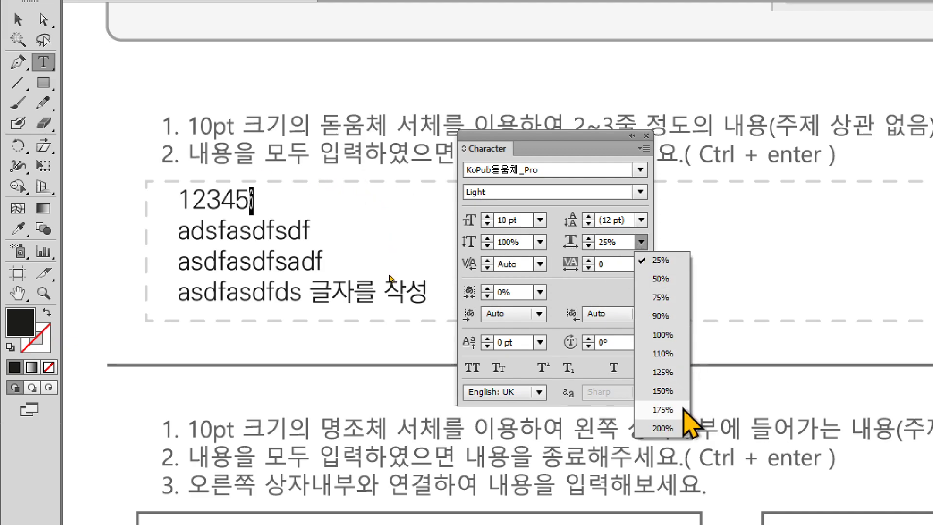
{"action": "left_click", "coordinate": [663, 428]}
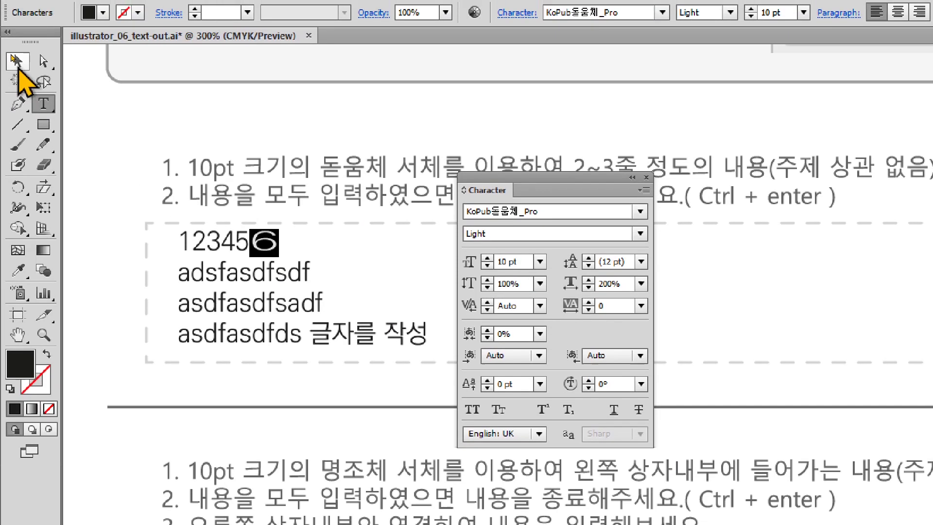
Select the whole text block as an object and set its horizontal scale to 100%
{"action": "left_click", "coordinate": [18, 20]}
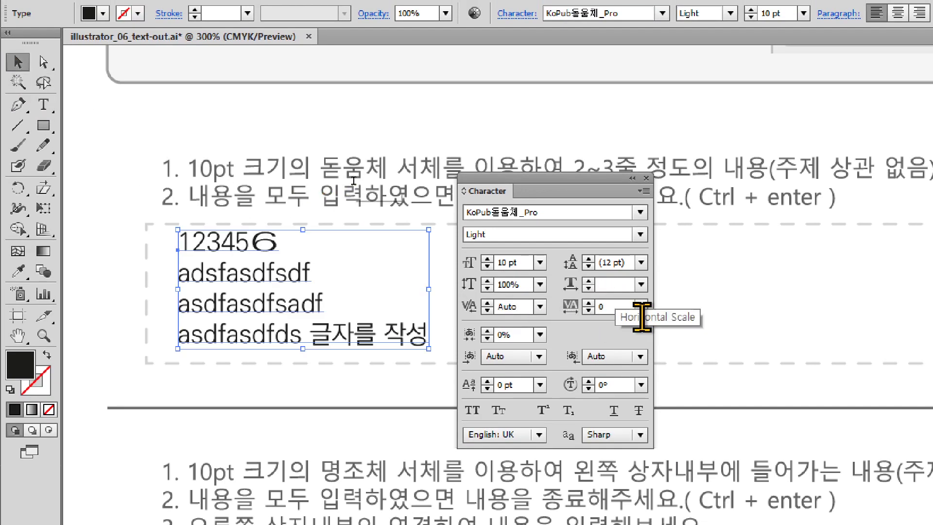
{"action": "left_click", "coordinate": [642, 284]}
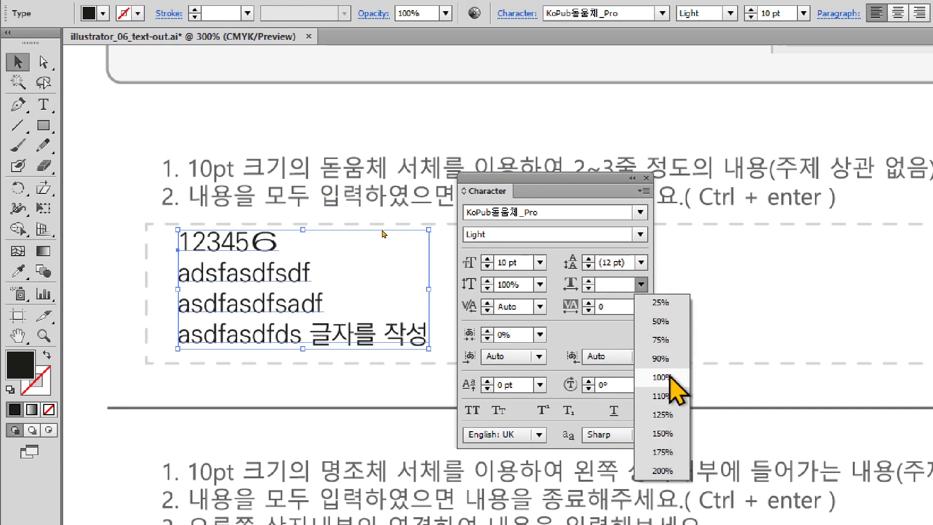
{"action": "left_click", "coordinate": [666, 377]}
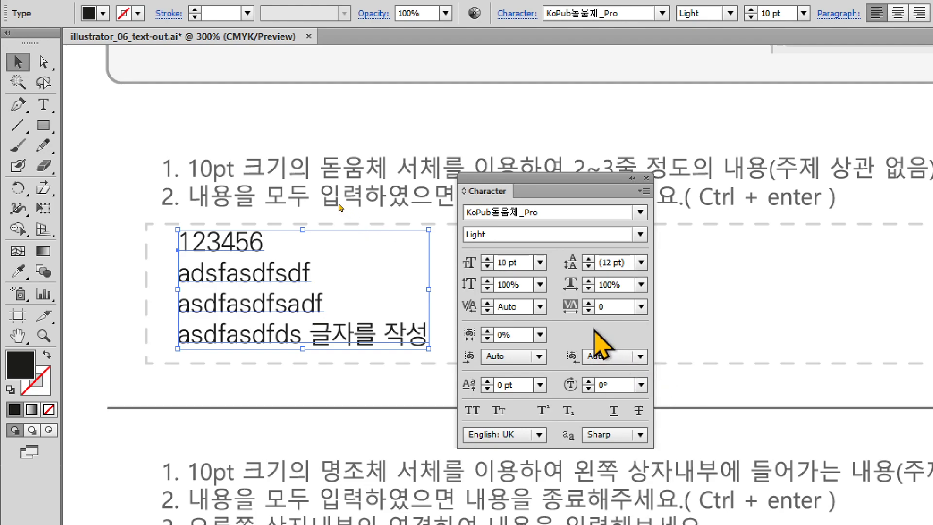
Try a 75% horizontal scale on the whole text block and set it back to 100%
{"action": "left_click", "coordinate": [642, 286]}
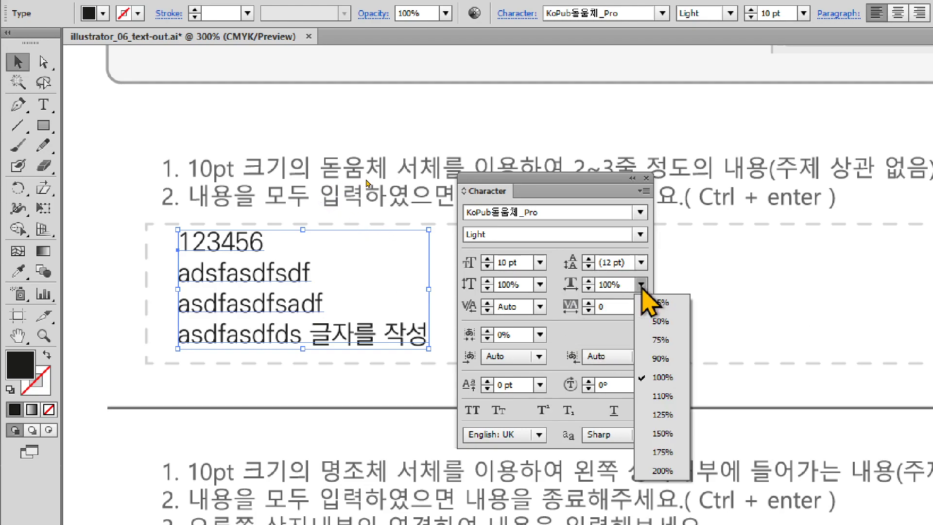
{"action": "left_click", "coordinate": [674, 340]}
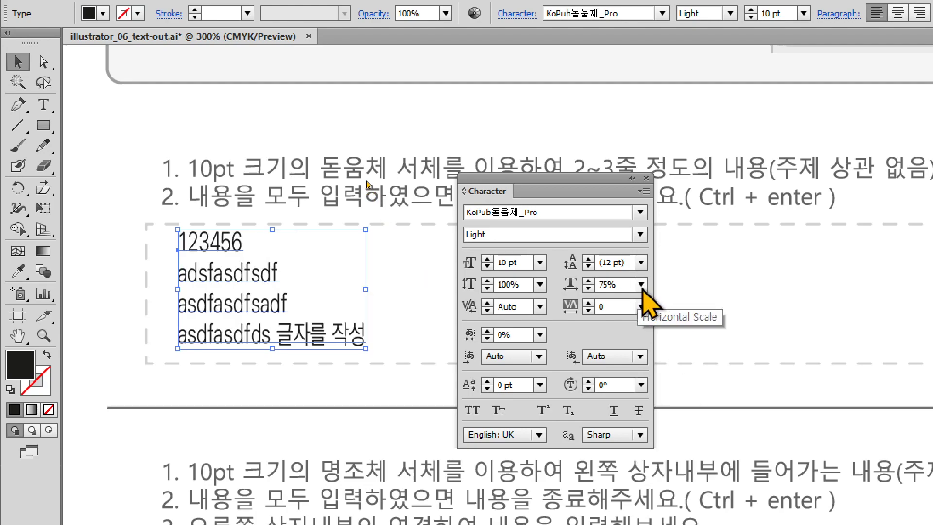
{"action": "left_click", "coordinate": [642, 285]}
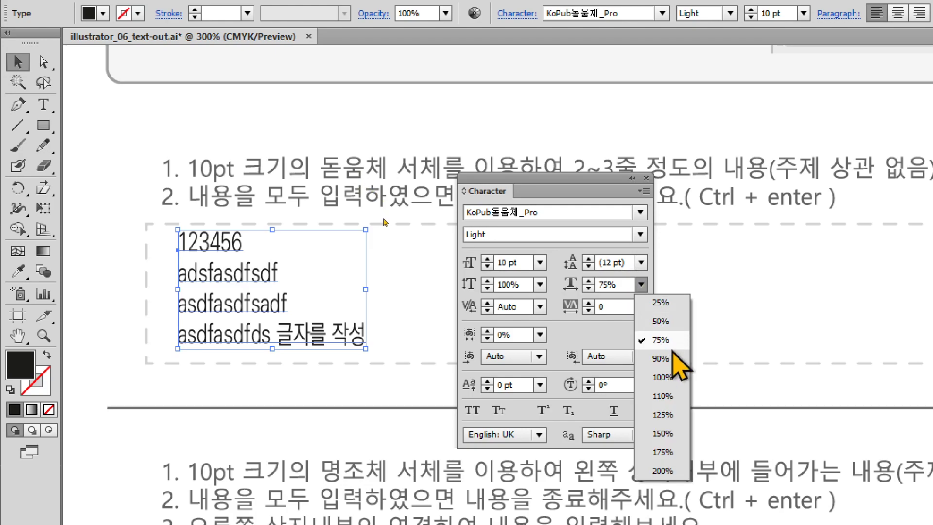
{"action": "left_click", "coordinate": [671, 377]}
Draw a rectangle about 46.5 mm wide above the first exercise's instructions, give it the default white fill and black stroke, and move it slightly down
{"action": "left_click_drag", "start_coordinate": [582, 181], "coordinate": [748, 203]}
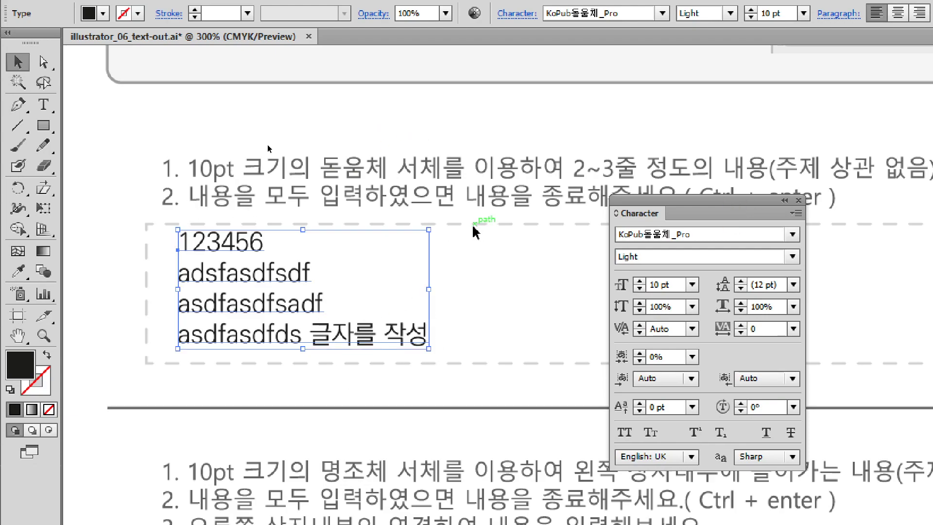
{"action": "left_click", "coordinate": [43, 125]}
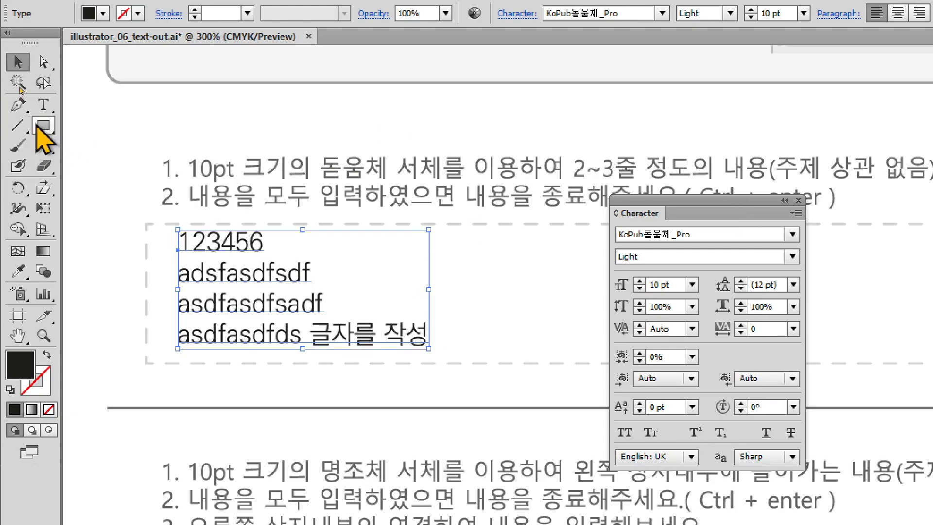
{"action": "left_click_drag", "start_coordinate": [155, 83], "coordinate": [493, 123]}
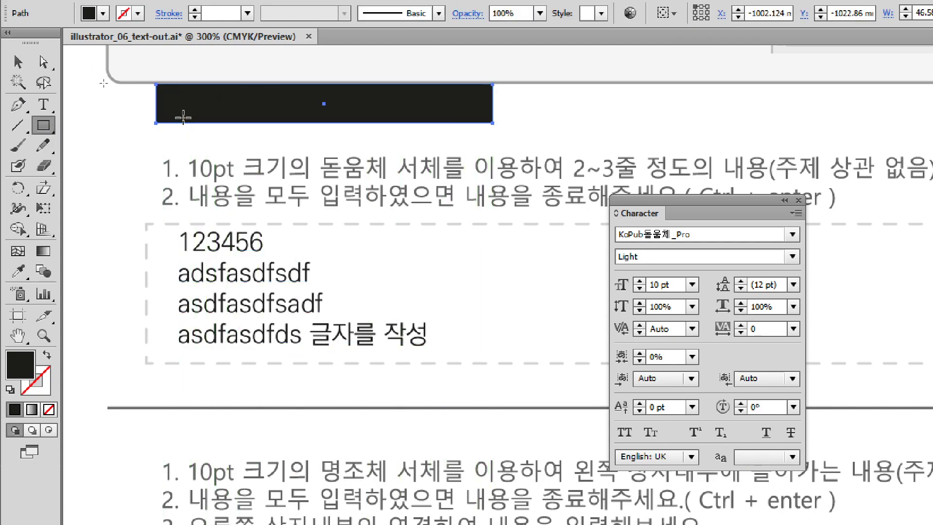
{"action": "left_click", "coordinate": [18, 63]}
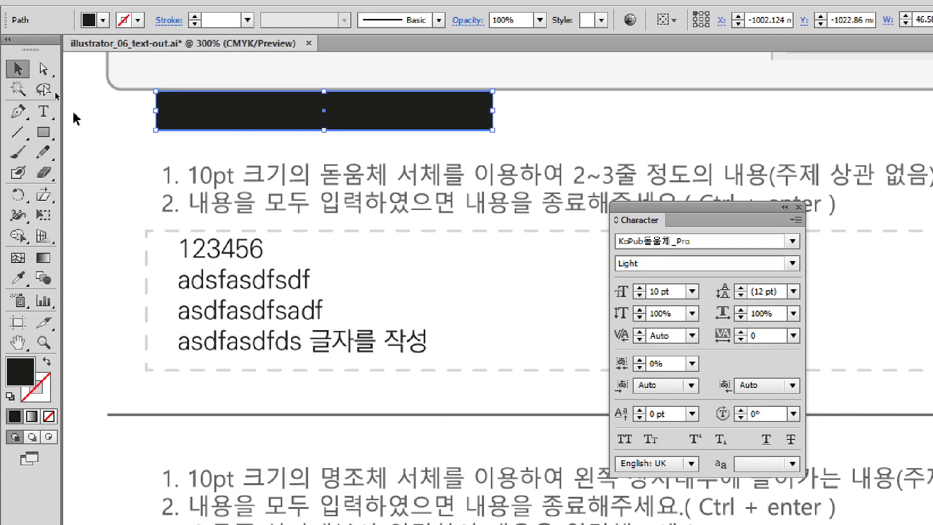
{"action": "key", "text": "d"}
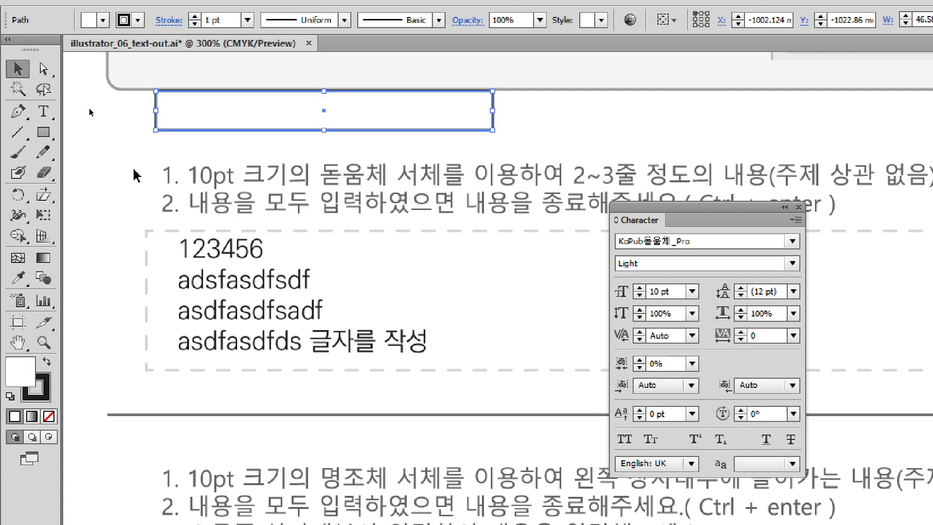
{"action": "left_click_drag", "start_coordinate": [195, 122], "coordinate": [196, 137]}
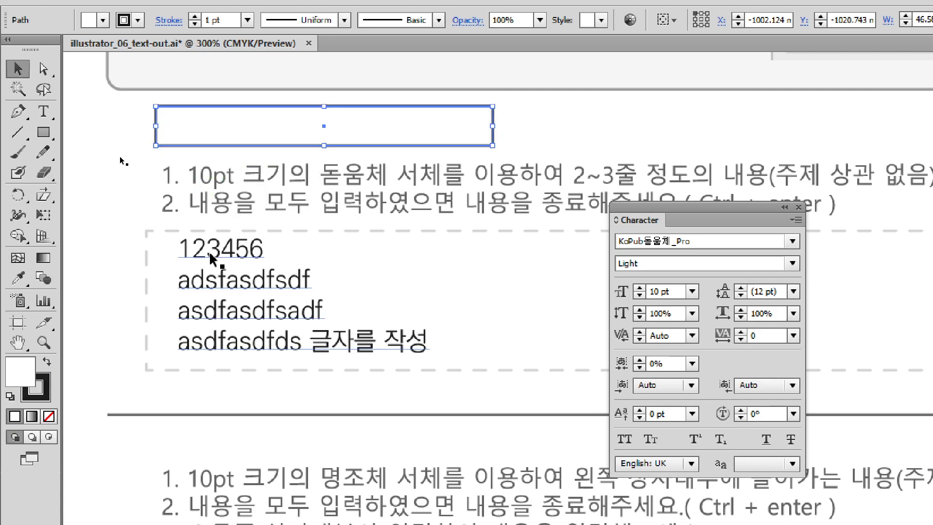
Copy the text block onto the rectangle, bring the copy to the front, and reduce it to the single line "123456 adsfasdfsdfasdfasdfsadf"
{"action": "left_click_drag", "start_coordinate": [213, 253], "coordinate": [196, 134]}
{"action": "key", "text": "ctrl+shift+bracketright"}
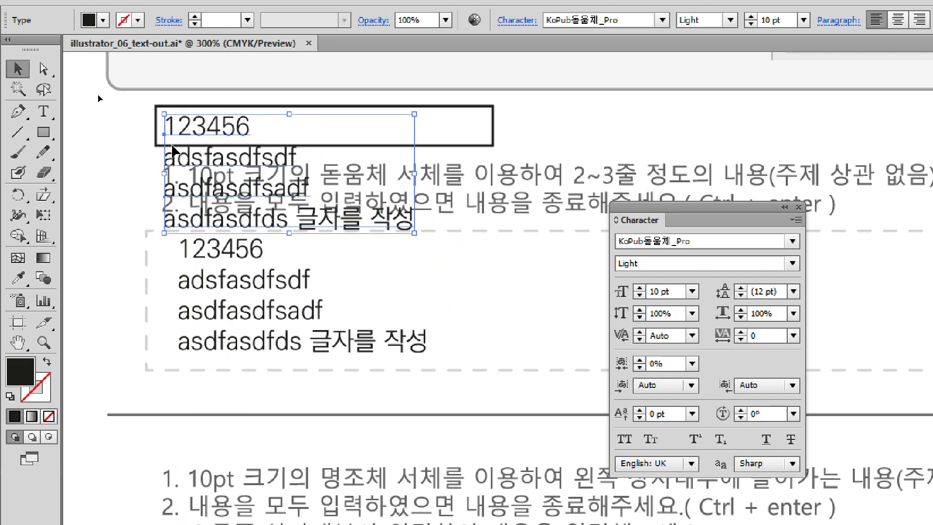
{"action": "double_click", "coordinate": [236, 129]}
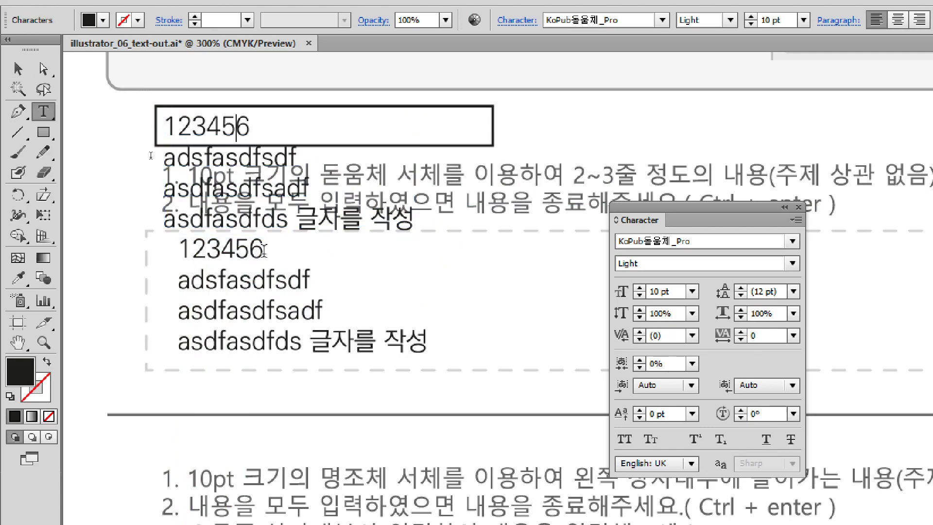
{"action": "key", "text": "Delete"}
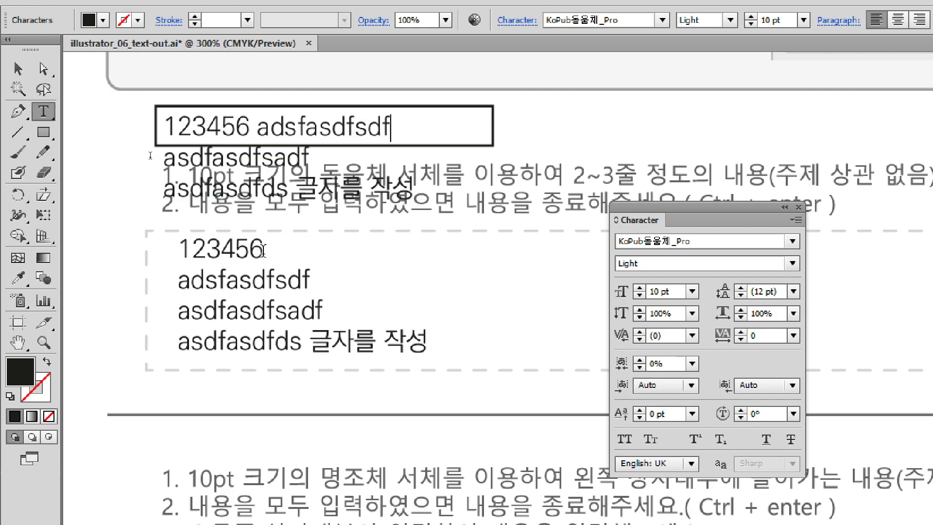
{"action": "key", "text": "End"}
{"action": "key", "text": "Delete"}
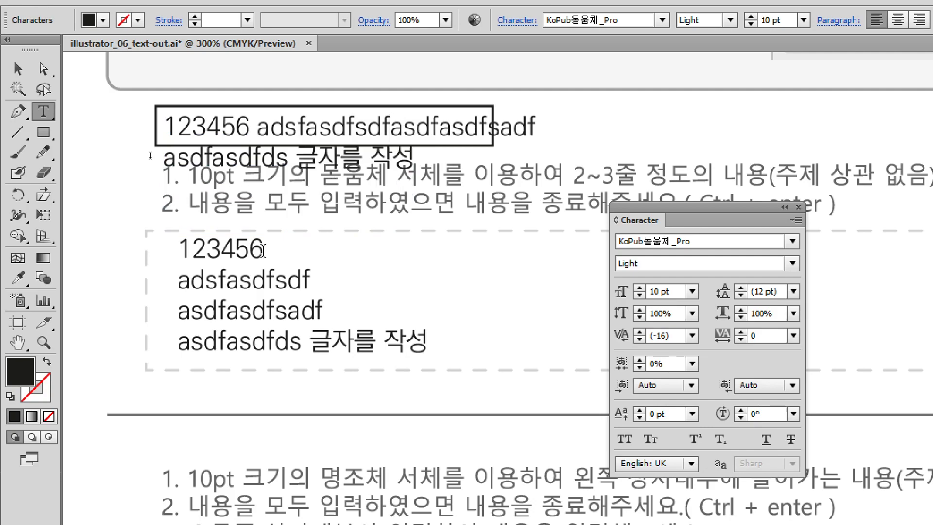
{"action": "key", "text": "End"}
{"action": "key", "text": "shift+Down"}
{"action": "key", "text": "Delete"}
{"action": "key", "text": "ctrl+Return"}
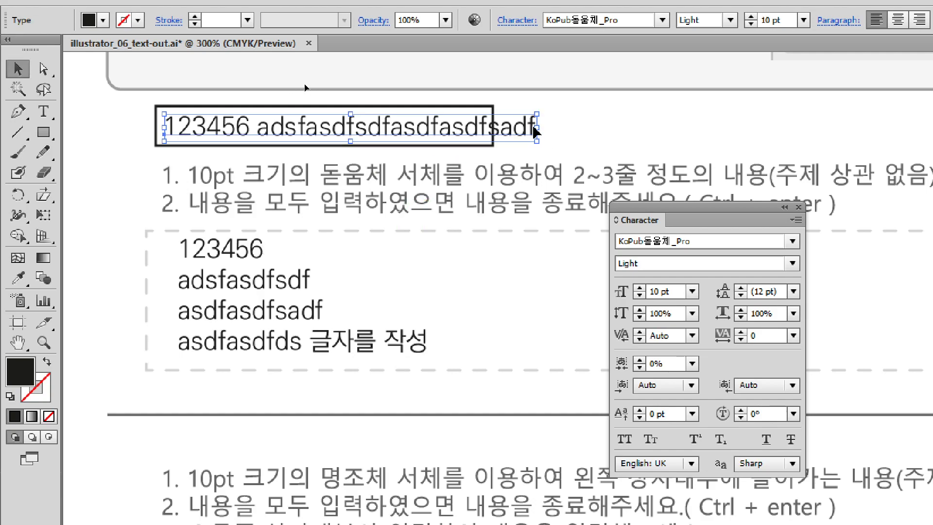
Squeeze the copied text line horizontally to fit inside the rectangle, lower its horizontal scale to 82%, and deselect it
{"action": "left_click_drag", "start_coordinate": [537, 128], "coordinate": [484, 127]}
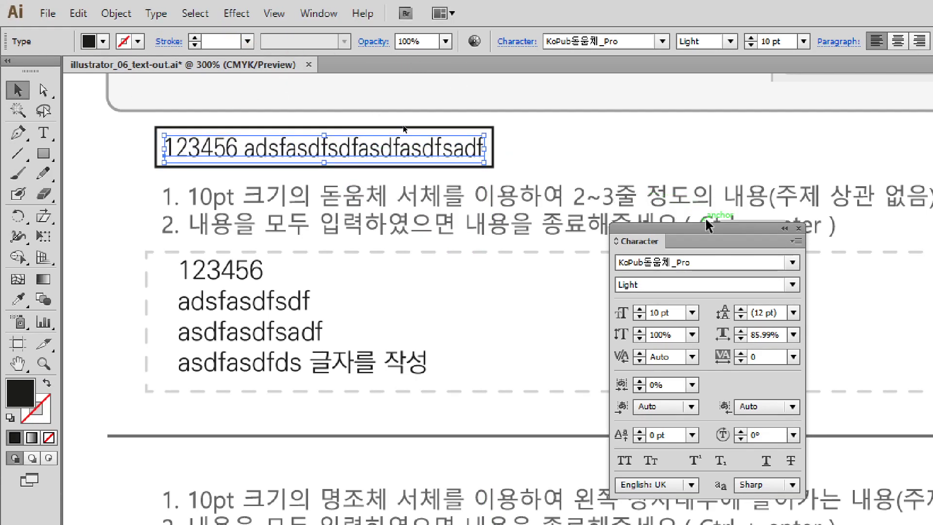
{"action": "left_click_drag", "start_coordinate": [708, 232], "coordinate": [606, 104]}
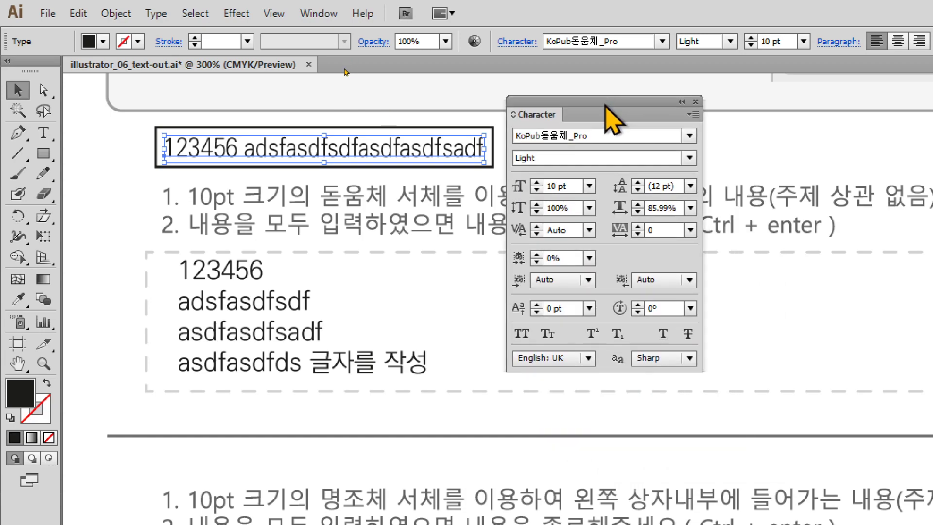
{"action": "left_click", "coordinate": [637, 212]}
{"action": "left_click", "coordinate": [637, 213]}
{"action": "left_click", "coordinate": [638, 212]}
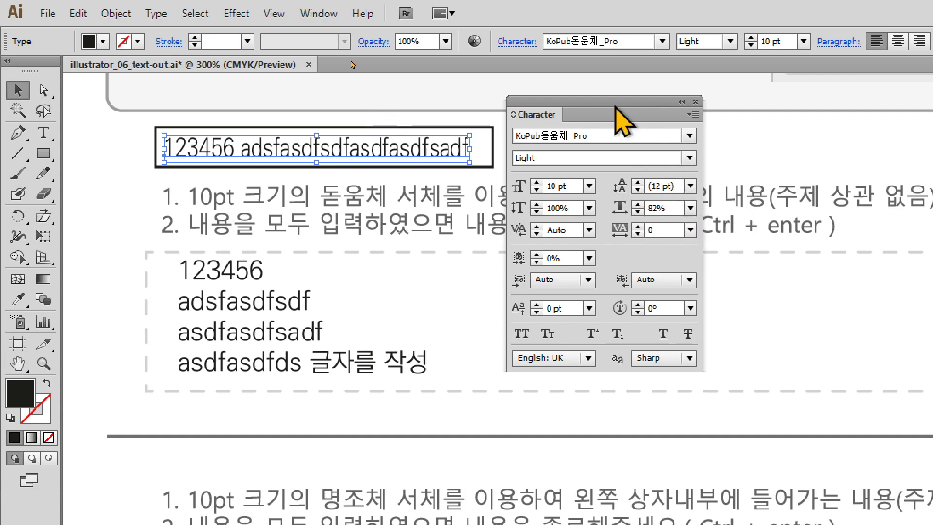
{"action": "left_click_drag", "start_coordinate": [627, 116], "coordinate": [734, 117]}
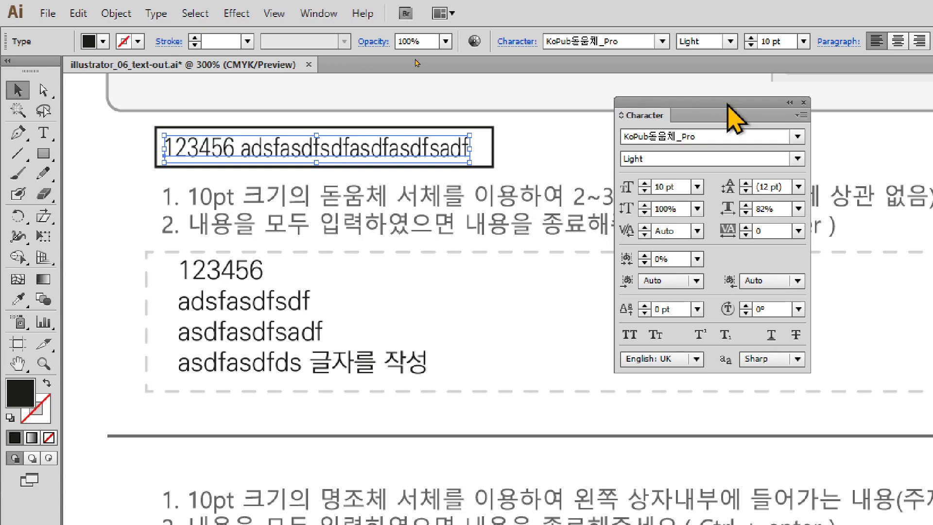
{"action": "left_click", "coordinate": [312, 90]}
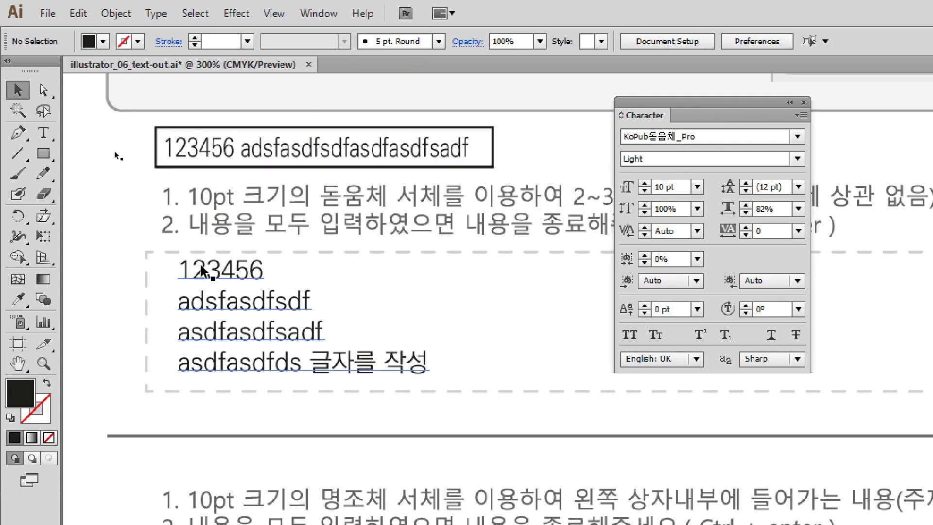
Delete everything after the first line of the original text block, leaving only 123456
{"action": "key", "text": "t"}
{"action": "left_click_drag", "start_coordinate": [179, 270], "coordinate": [271, 266]}
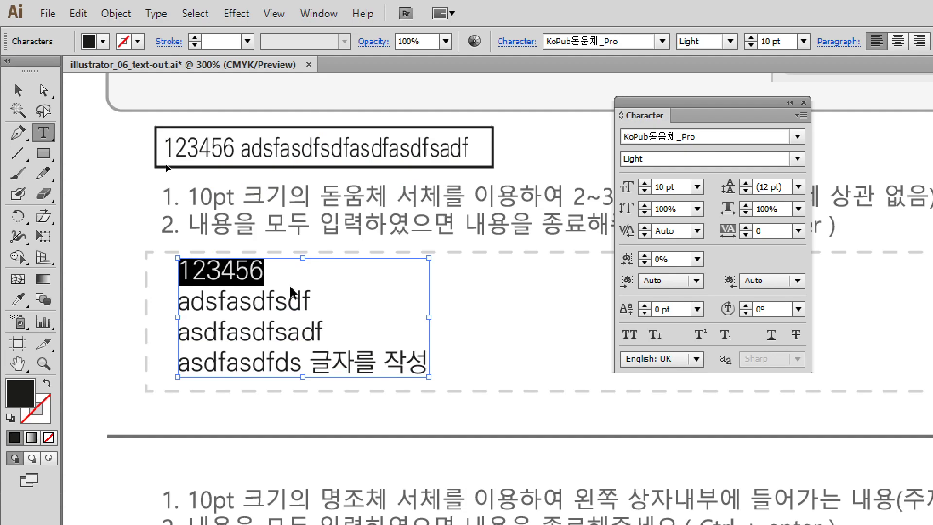
{"action": "key", "text": "Escape"}
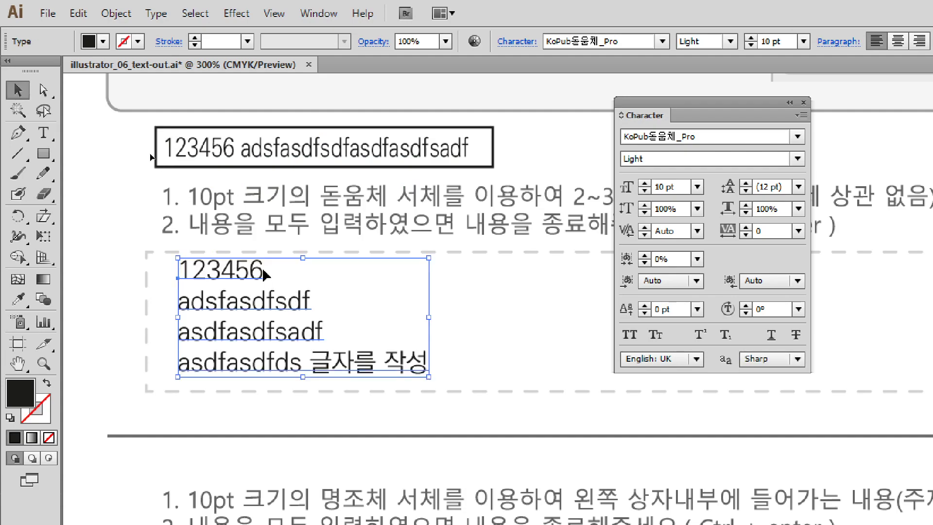
{"action": "key", "text": "t"}
{"action": "left_click_drag", "start_coordinate": [265, 270], "coordinate": [451, 360]}
{"action": "key", "text": "BackSpace"}
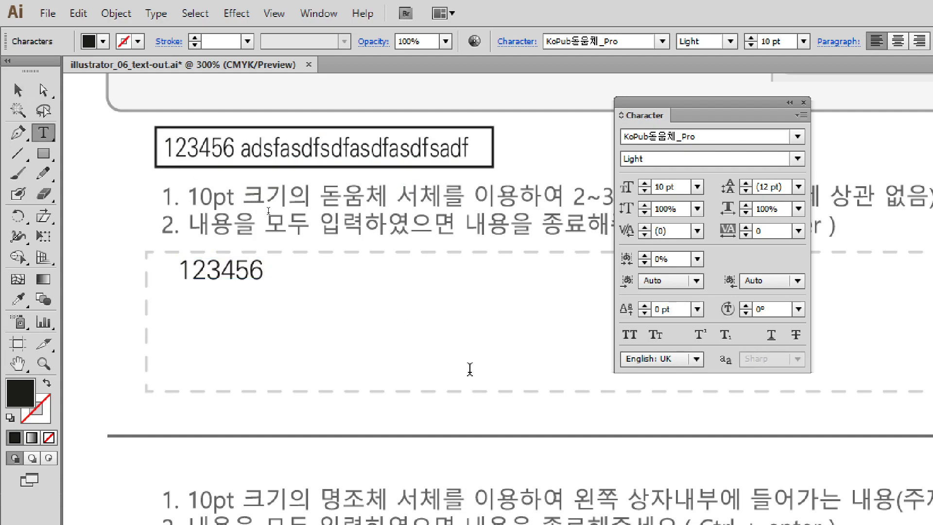
{"action": "key", "text": "Escape"}
Place two copies of the 123456 line below it, stretching the middle one very wide and condensing the lowest to 56.45% horizontal scale
{"action": "left_click_drag", "start_coordinate": [219, 279], "coordinate": [507, 309]}
{"action": "left_click_drag", "start_coordinate": [359, 319], "coordinate": [226, 346]}
{"action": "left_click", "coordinate": [358, 377]}
{"action": "left_click_drag", "start_coordinate": [358, 377], "coordinate": [319, 293]}
{"action": "left_click_drag", "start_coordinate": [87, 156], "coordinate": [496, 303]}
{"action": "left_click_drag", "start_coordinate": [514, 333], "coordinate": [370, 114]}
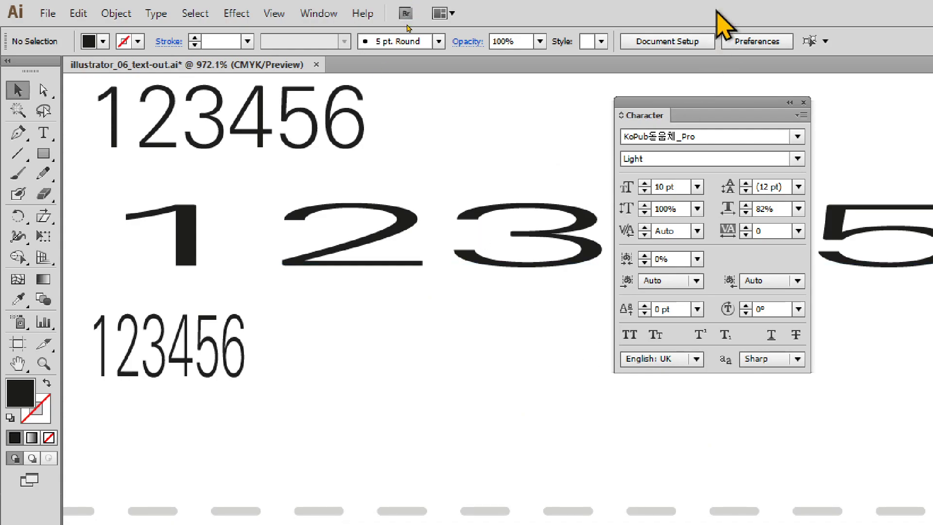
Select the 123456 lines individually and together to compare their font and horizontal scale settings
{"action": "left_click_drag", "start_coordinate": [705, 101], "coordinate": [517, 111]}
{"action": "left_click", "coordinate": [316, 124]}
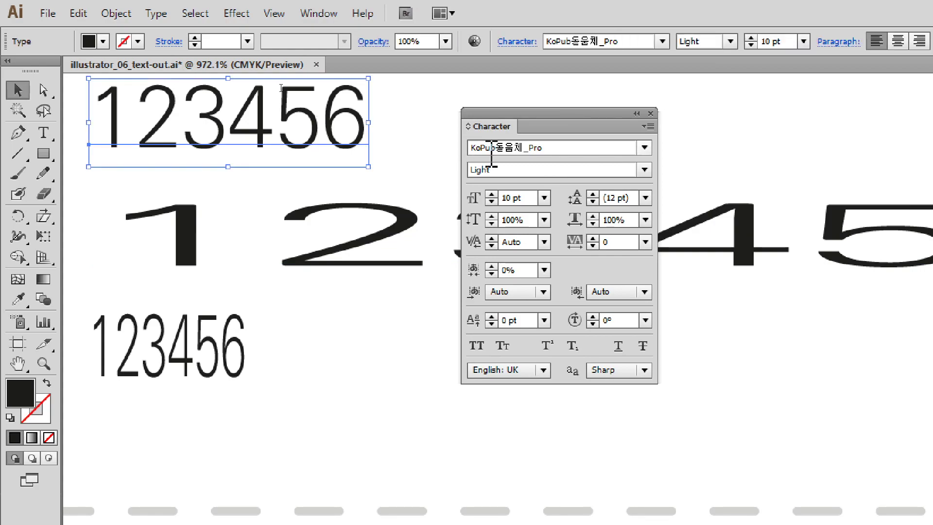
{"action": "left_click", "coordinate": [488, 151]}
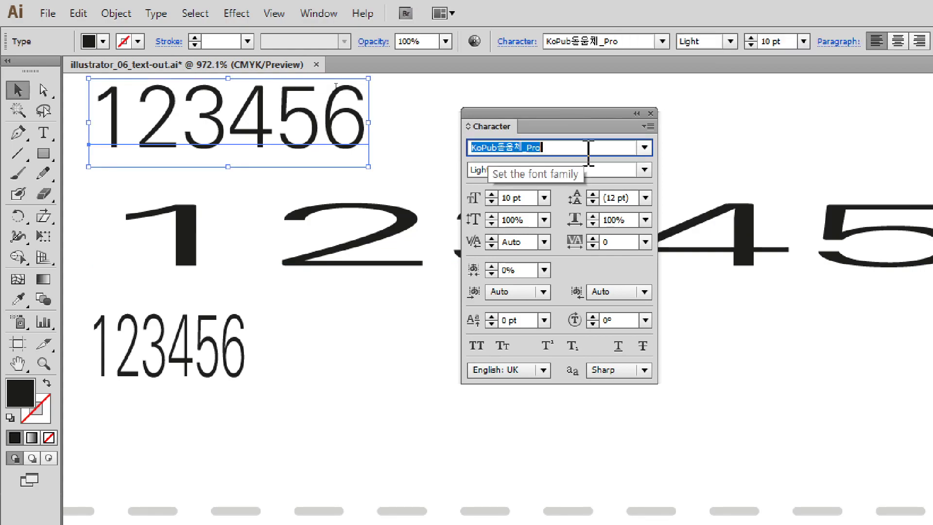
{"action": "left_click", "coordinate": [291, 264]}
{"action": "left_click", "coordinate": [262, 330]}
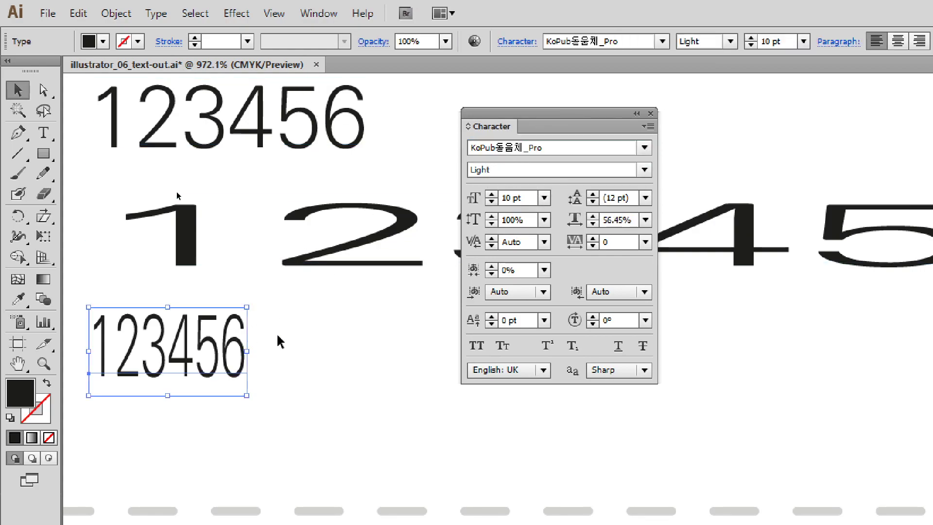
{"action": "left_click", "coordinate": [227, 219]}
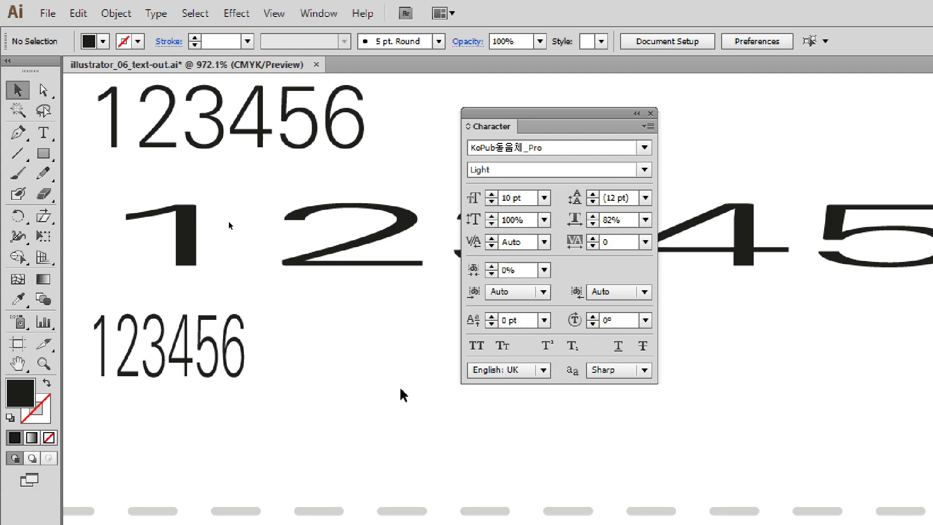
{"action": "left_click_drag", "start_coordinate": [381, 389], "coordinate": [97, 121]}
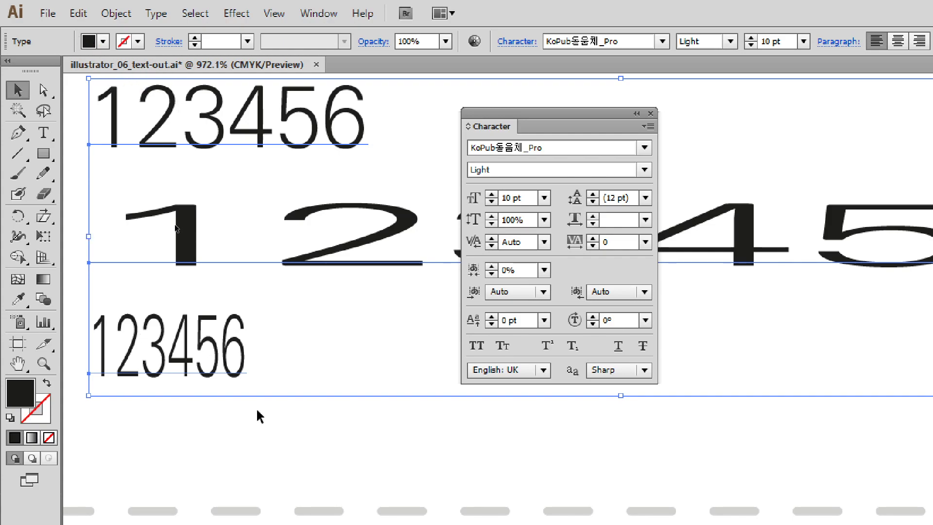
{"action": "left_click", "coordinate": [211, 226]}
Select all three 123456 lines and set their horizontal scale to 100%
{"action": "left_click_drag", "start_coordinate": [380, 418], "coordinate": [207, 133]}
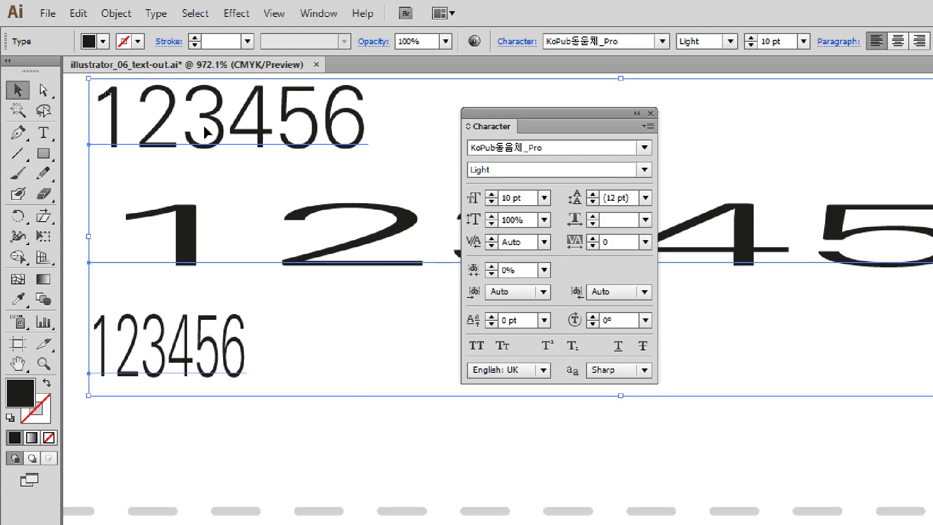
{"action": "left_click", "coordinate": [623, 221]}
{"action": "type", "text": "1"}
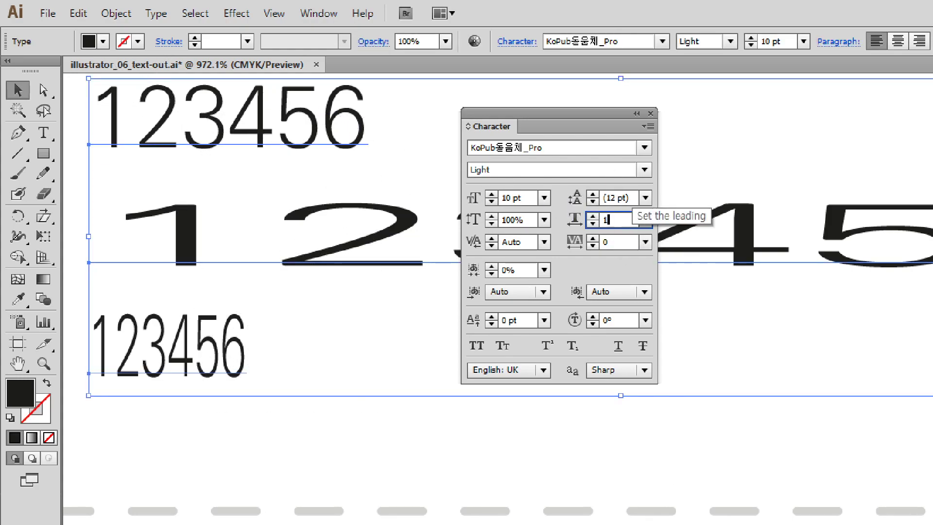
{"action": "type", "text": "00"}
{"action": "key", "text": "Return"}
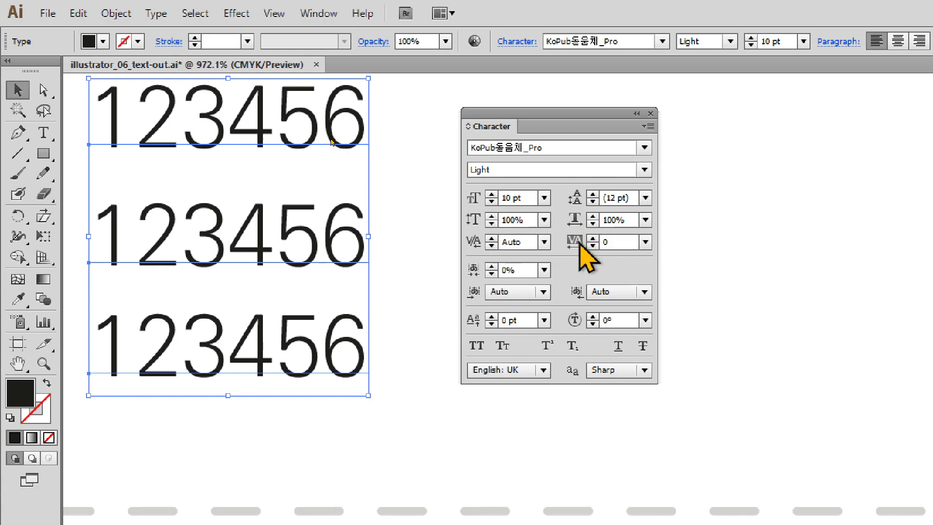
Lower the middle 123456 line's tracking to -7
{"action": "left_click", "coordinate": [226, 94]}
{"action": "left_click", "coordinate": [339, 242]}
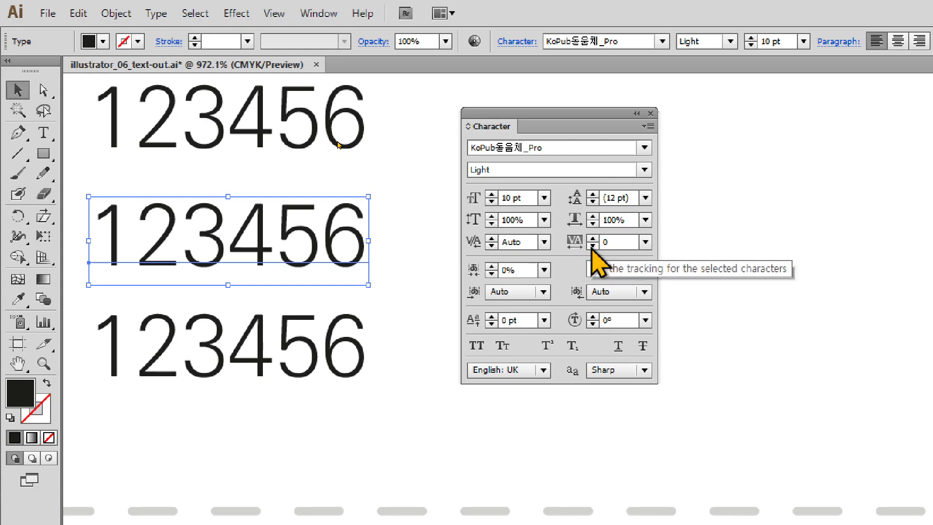
{"action": "left_click", "coordinate": [593, 245]}
{"action": "left_click", "coordinate": [592, 245]}
{"action": "left_click", "coordinate": [593, 246]}
{"action": "left_click", "coordinate": [593, 246]}
{"action": "left_click", "coordinate": [592, 246]}
{"action": "left_click", "coordinate": [592, 245]}
{"action": "left_click", "coordinate": [593, 245]}
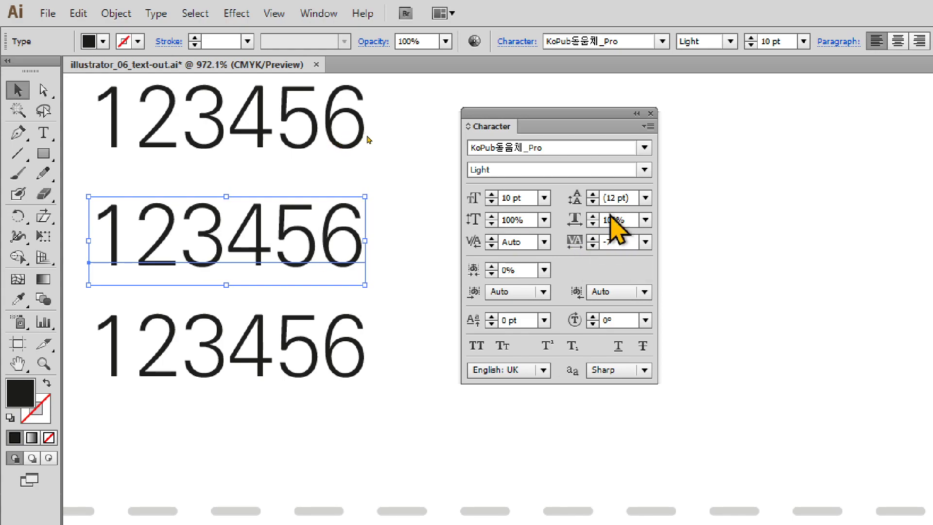
Tighten the middle 123456 line's tracking to -25 and finally to -50, then deselect the line
{"action": "left_click", "coordinate": [649, 244]}
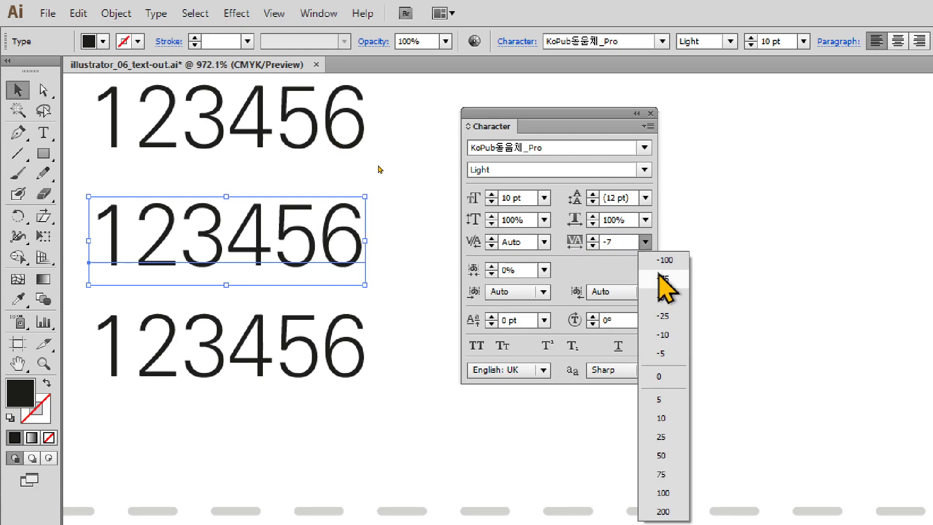
{"action": "left_click", "coordinate": [671, 318]}
{"action": "left_click", "coordinate": [645, 242]}
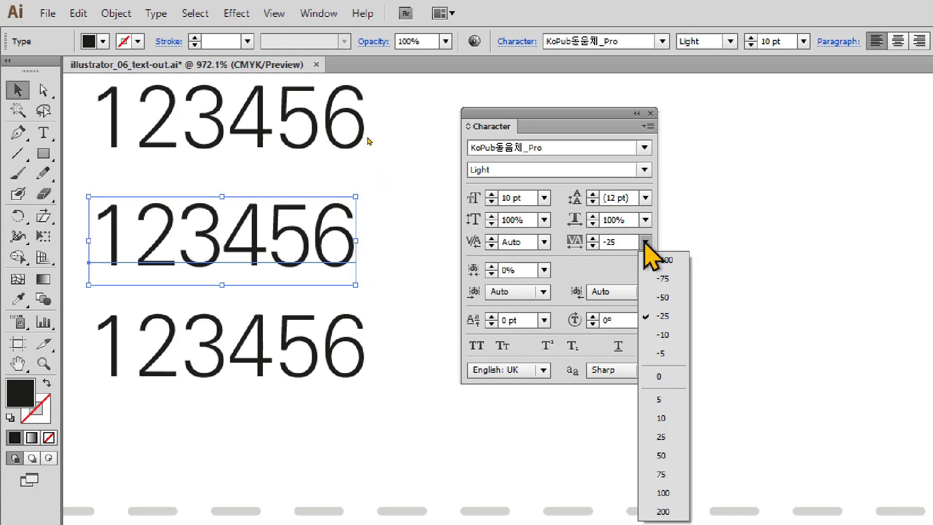
{"action": "left_click", "coordinate": [680, 301]}
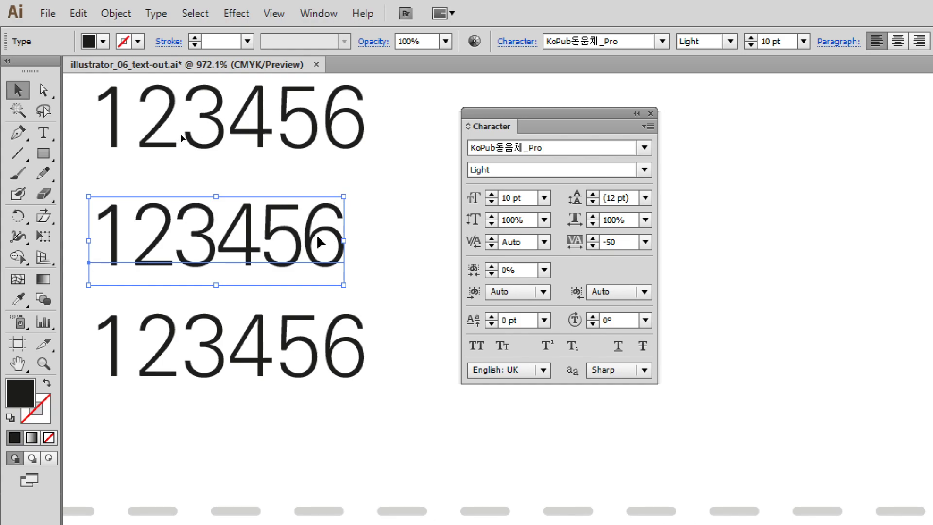
{"action": "left_click", "coordinate": [418, 286]}
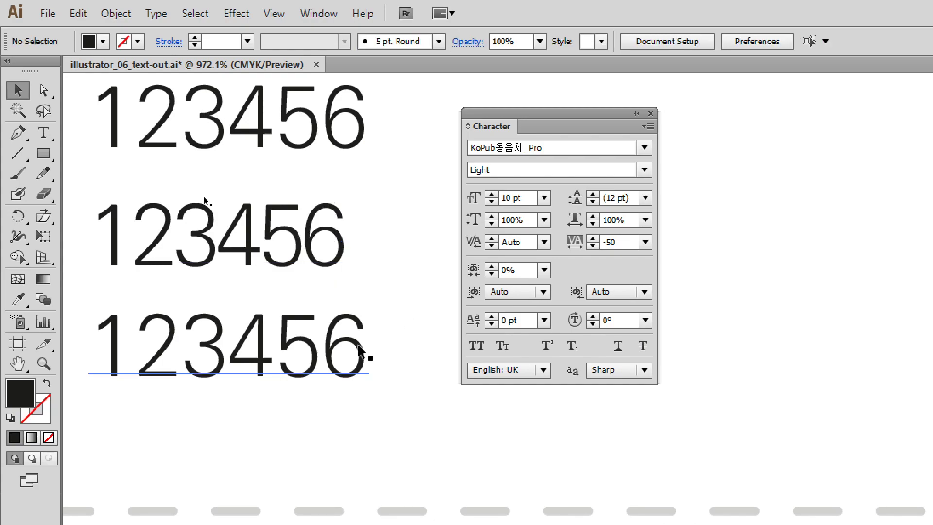
Try Tsume values of 20%, 40%, 80% and 100% on the lowest 123456 line
{"action": "left_click", "coordinate": [365, 354]}
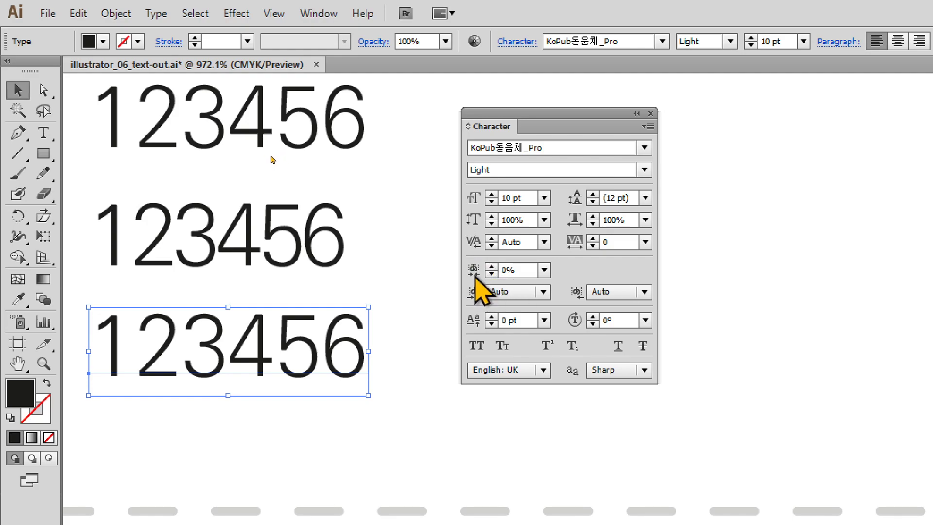
{"action": "left_click", "coordinate": [545, 270]}
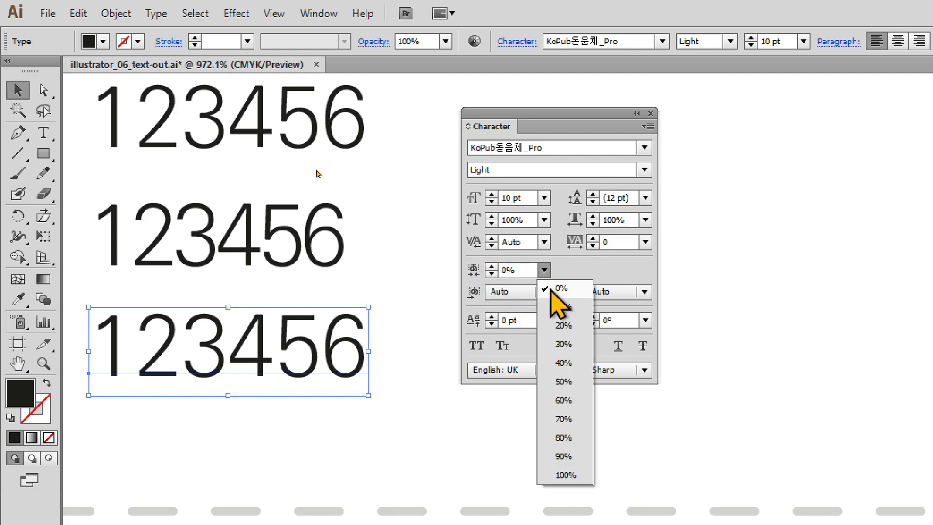
{"action": "left_click", "coordinate": [564, 321]}
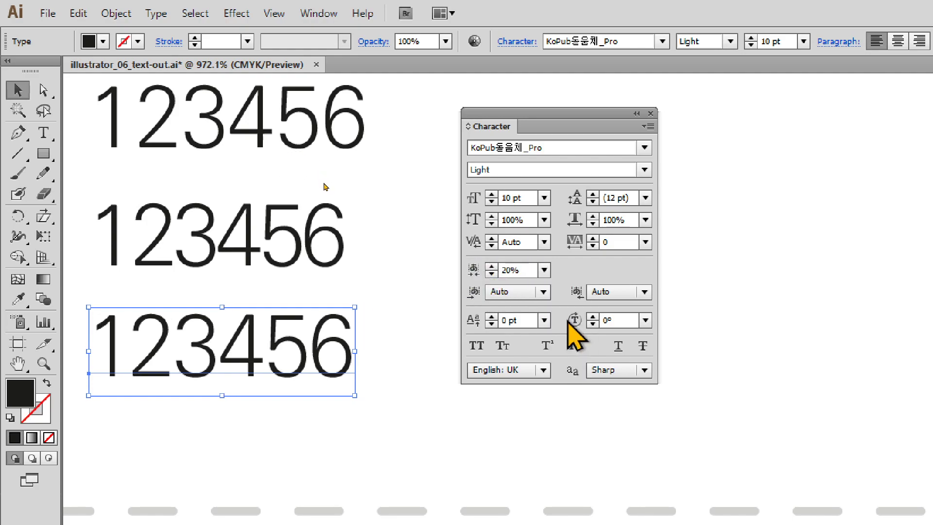
{"action": "left_click", "coordinate": [545, 269]}
{"action": "left_click", "coordinate": [563, 363]}
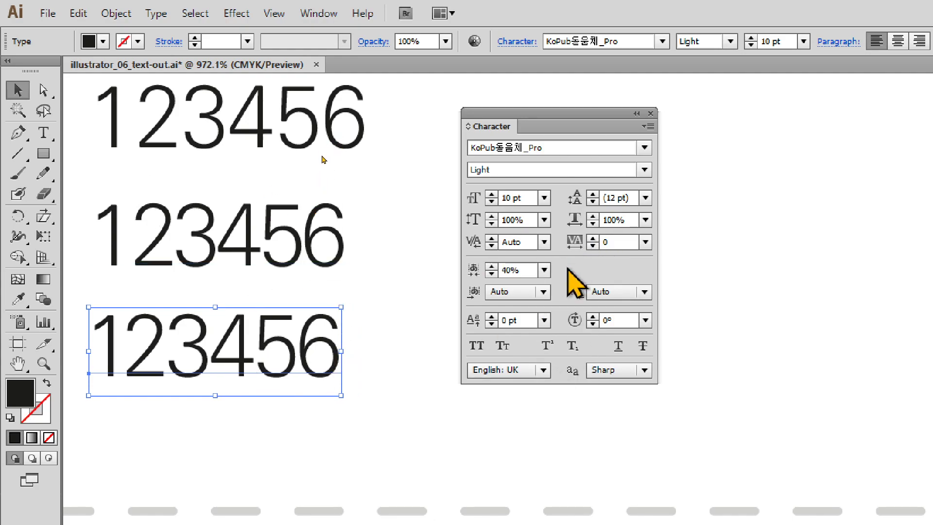
{"action": "left_click", "coordinate": [544, 270]}
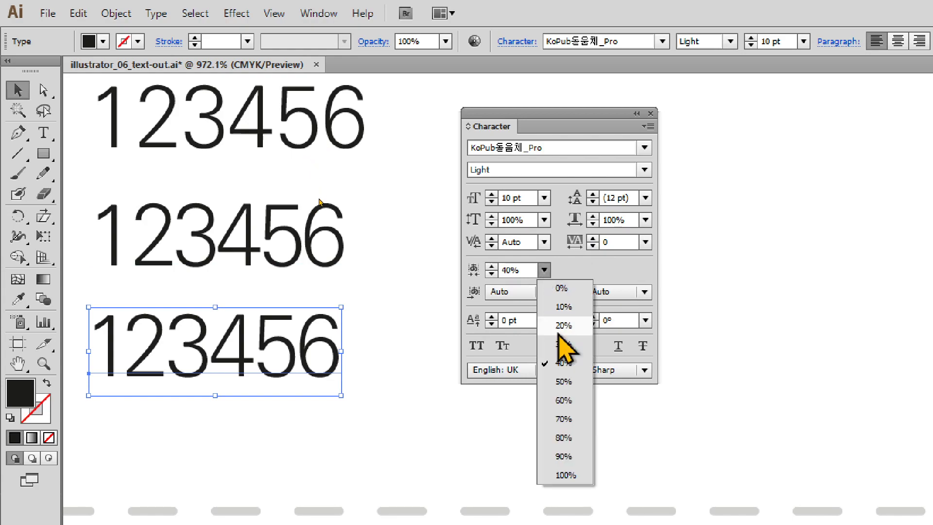
{"action": "left_click", "coordinate": [555, 442]}
{"action": "left_click", "coordinate": [544, 270]}
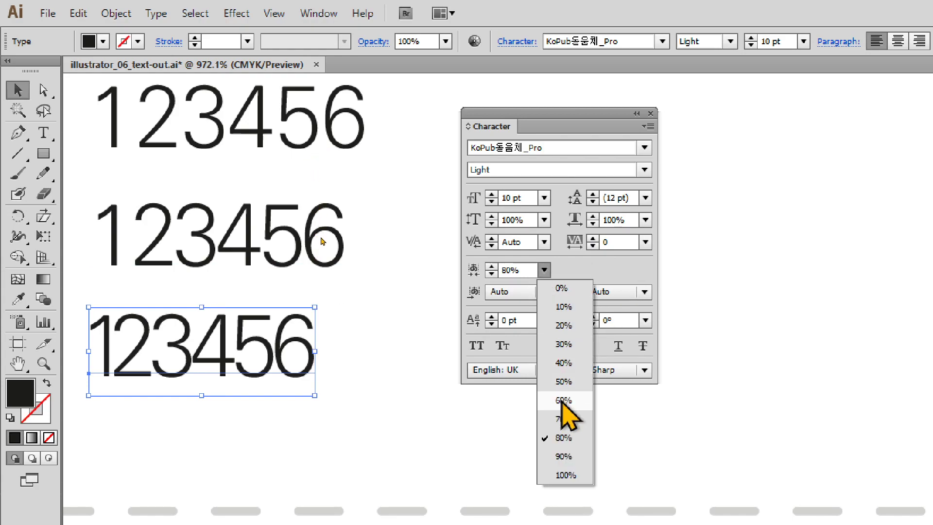
{"action": "left_click", "coordinate": [566, 475]}
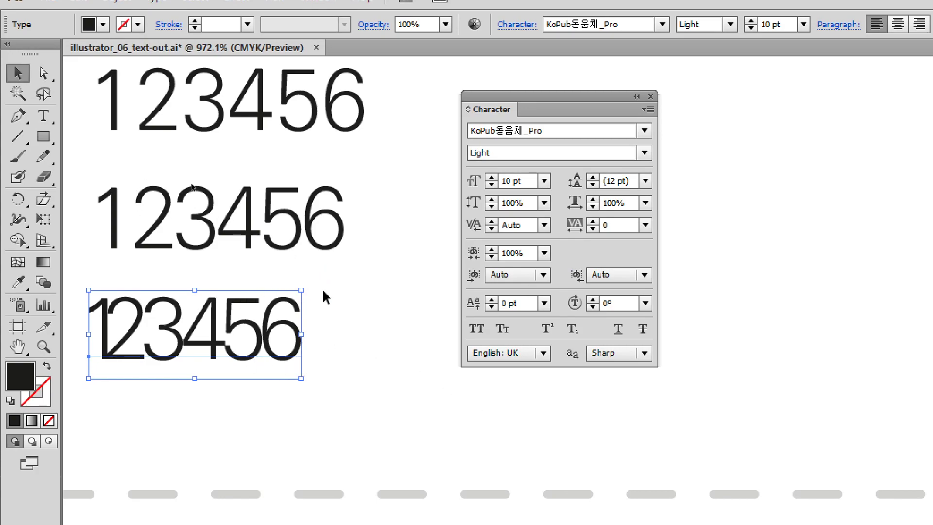
Compare the tracking and Tsume value choices offered for the middle 123456 line, leaving its settings unaltered
{"action": "left_click", "coordinate": [544, 253]}
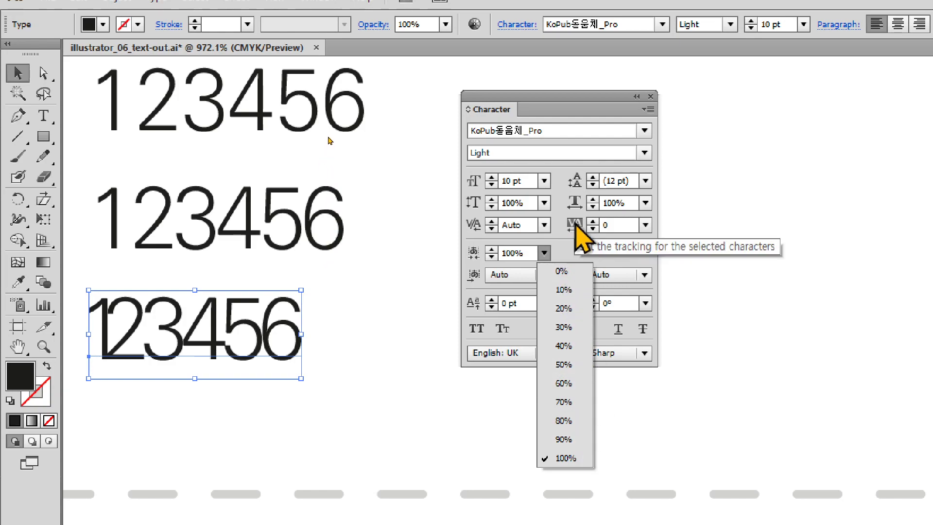
{"action": "left_click", "coordinate": [321, 229]}
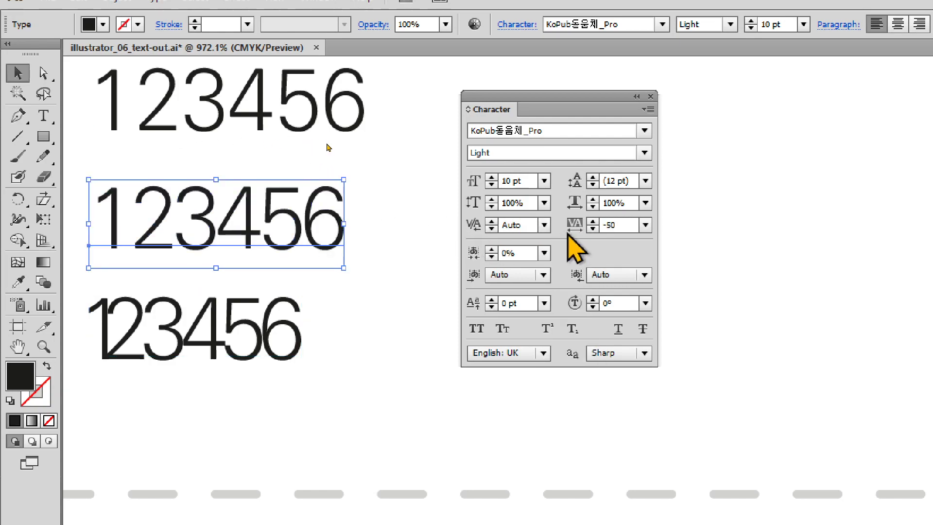
{"action": "left_click", "coordinate": [645, 225]}
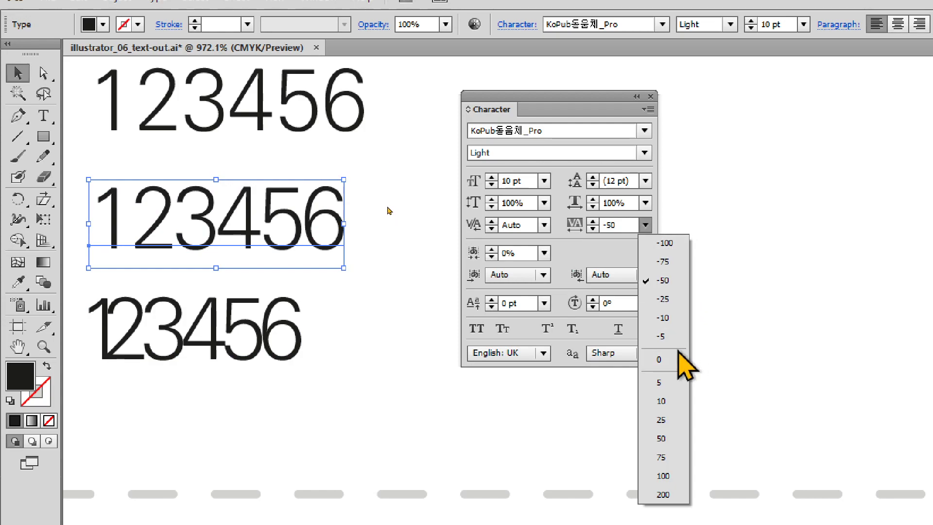
{"action": "left_click", "coordinate": [549, 256]}
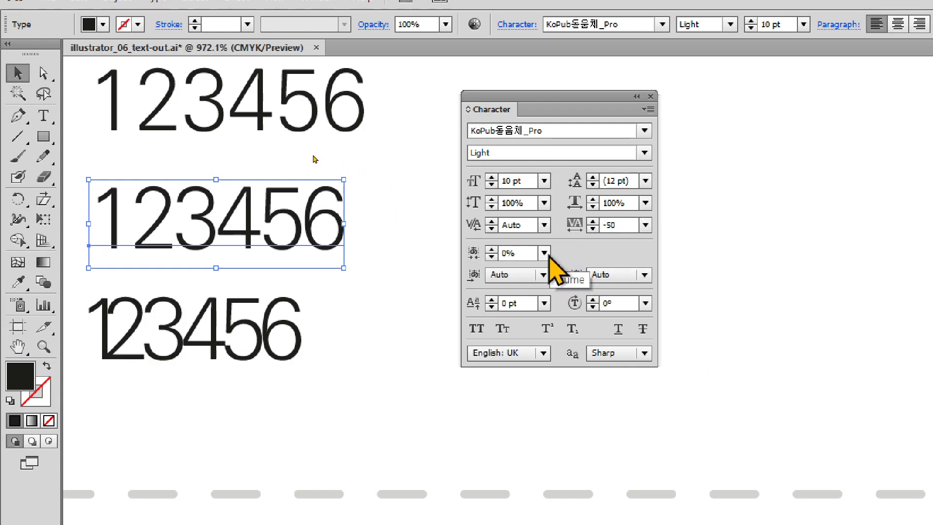
{"action": "left_click", "coordinate": [549, 256]}
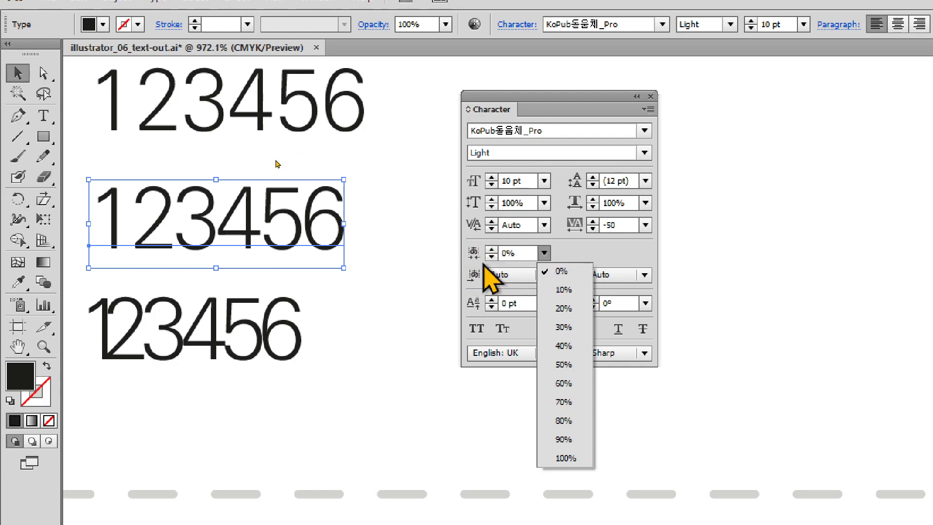
{"action": "left_click", "coordinate": [605, 256]}
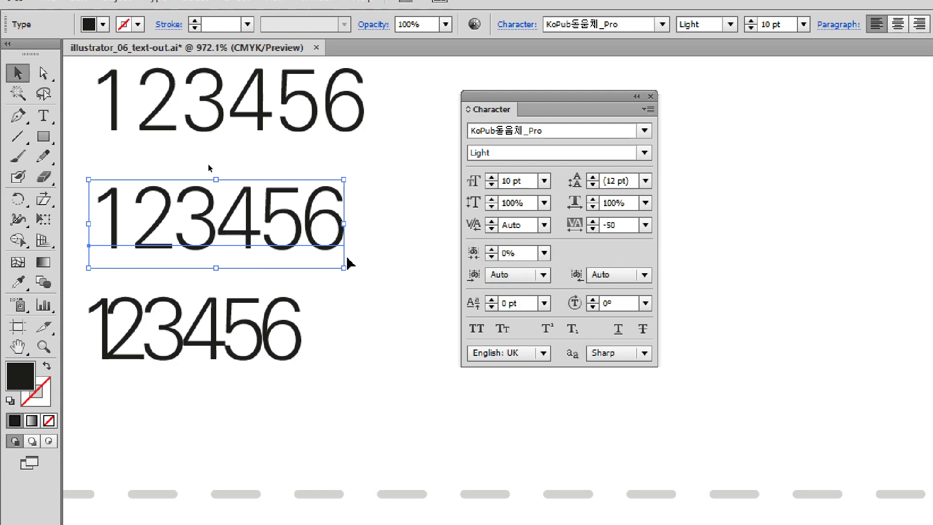
{"action": "left_click", "coordinate": [440, 291]}
Set the lowest 123456 line's tracking to -25 and its Tsume to 10%
{"action": "left_click", "coordinate": [270, 318]}
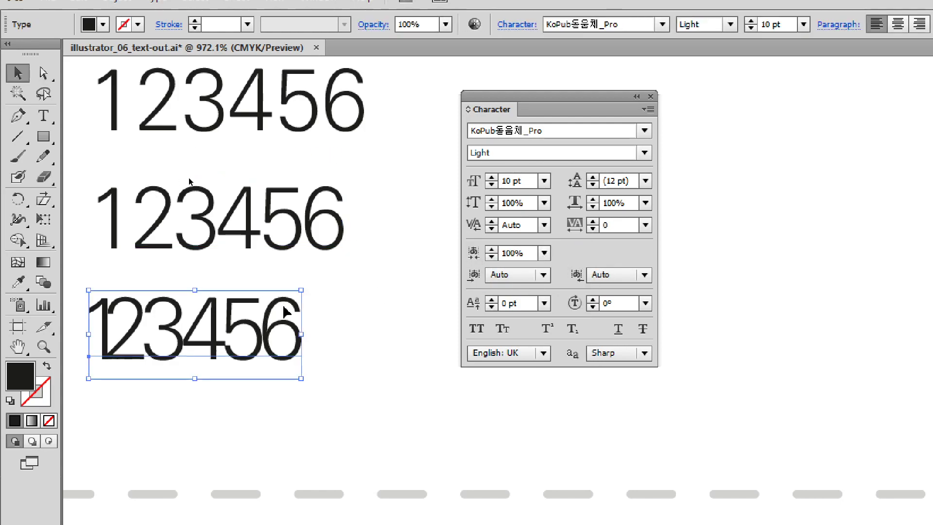
{"action": "left_click", "coordinate": [645, 224]}
{"action": "left_click", "coordinate": [667, 262]}
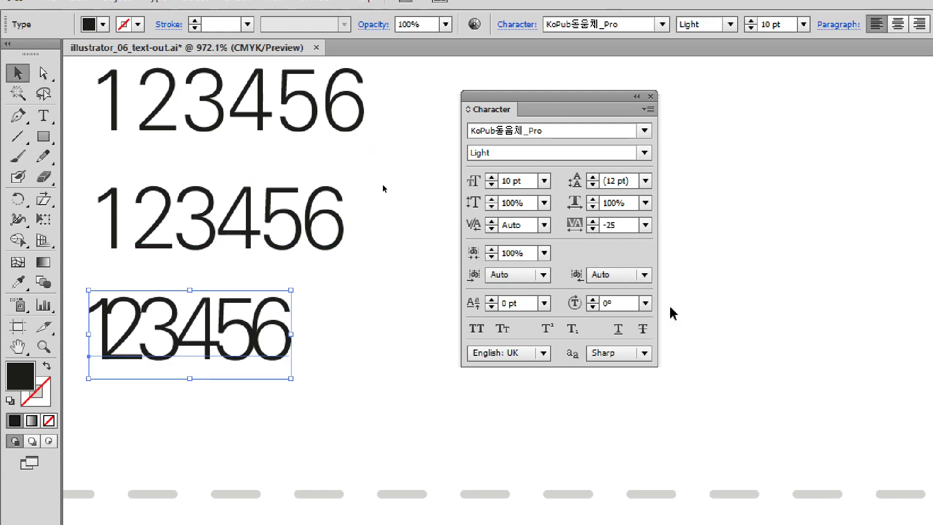
{"action": "left_click", "coordinate": [544, 253]}
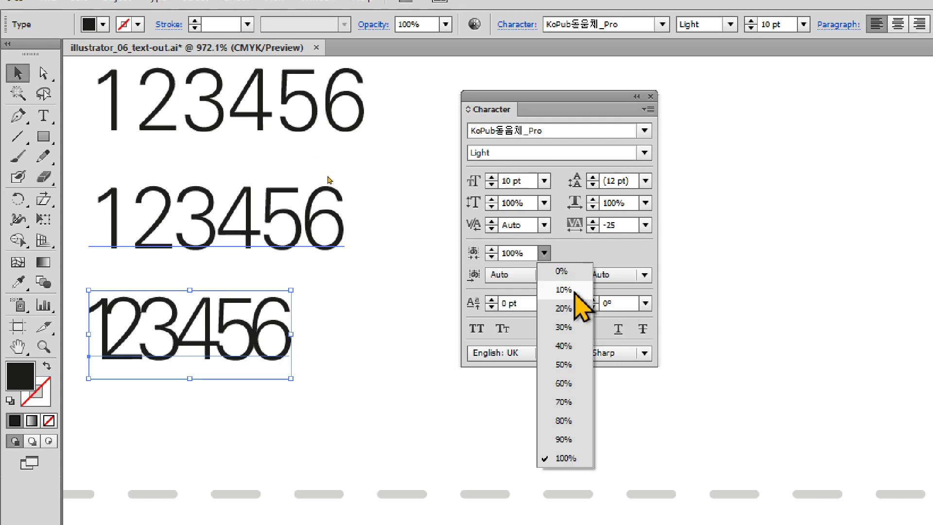
{"action": "left_click", "coordinate": [575, 290]}
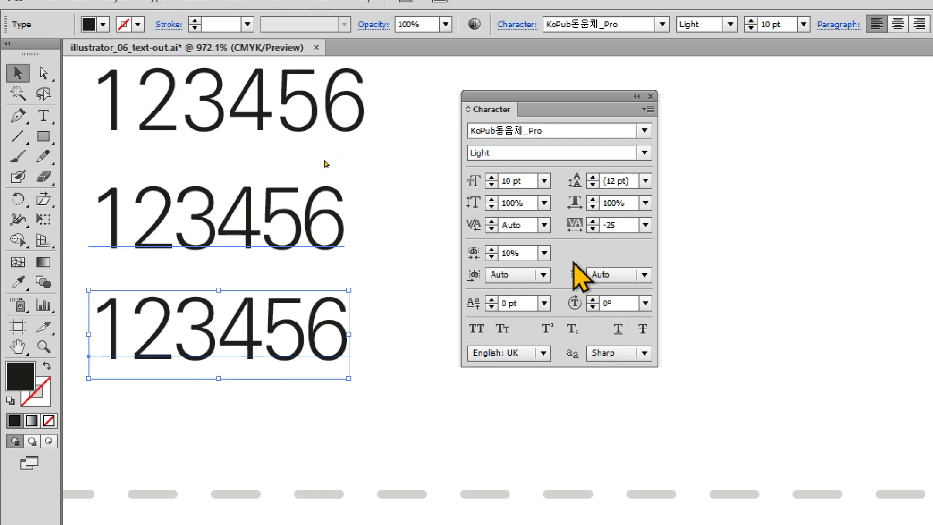
Select the middle and lowest 123456 lines in turn to compare their spacing, tracking and Tsume settings
{"action": "left_click", "coordinate": [342, 232]}
{"action": "left_click", "coordinate": [348, 338]}
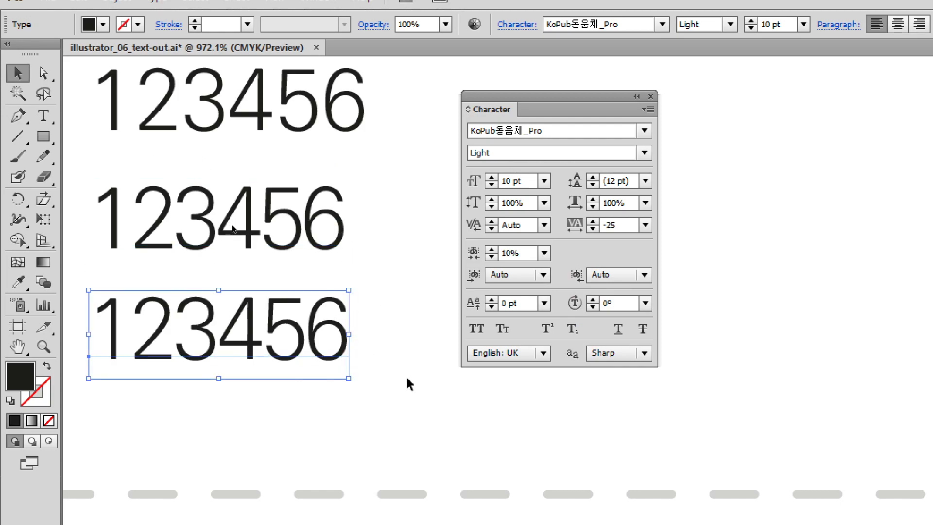
{"action": "left_click", "coordinate": [410, 384]}
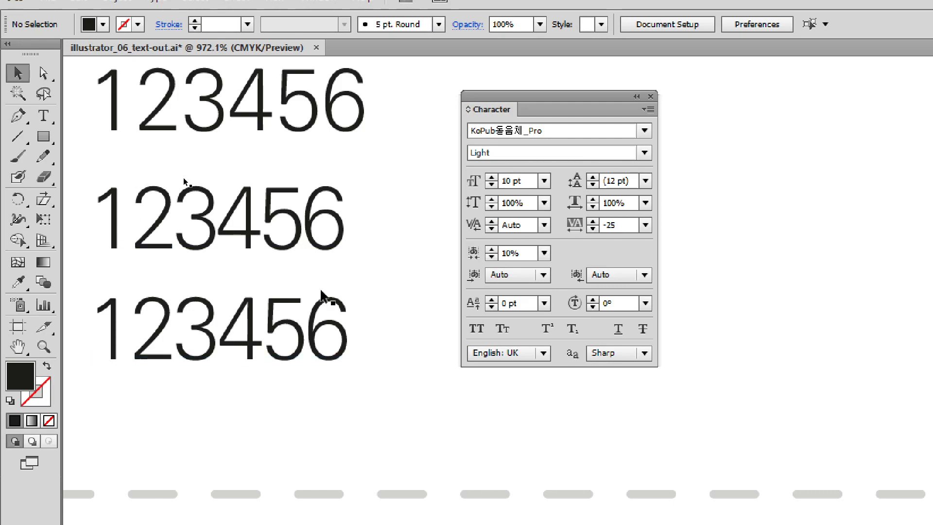
{"action": "left_click", "coordinate": [270, 236]}
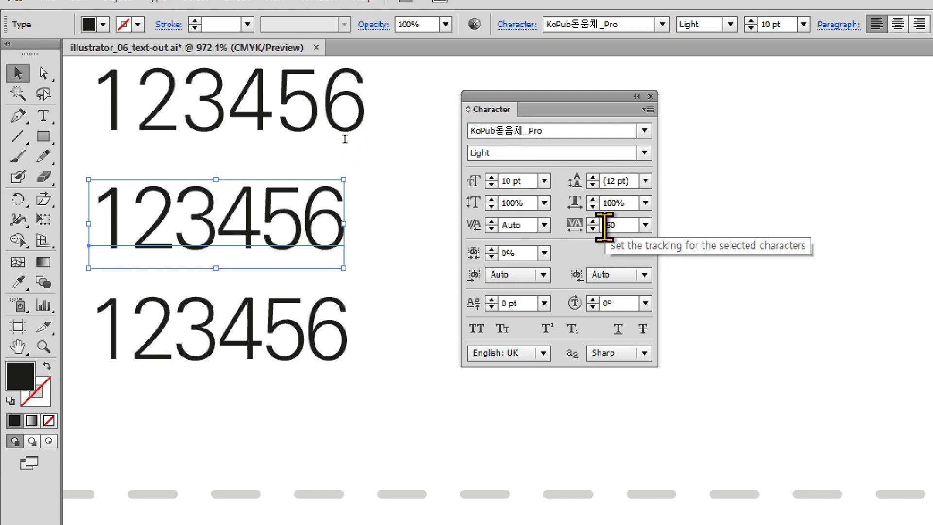
{"action": "left_click", "coordinate": [309, 335]}
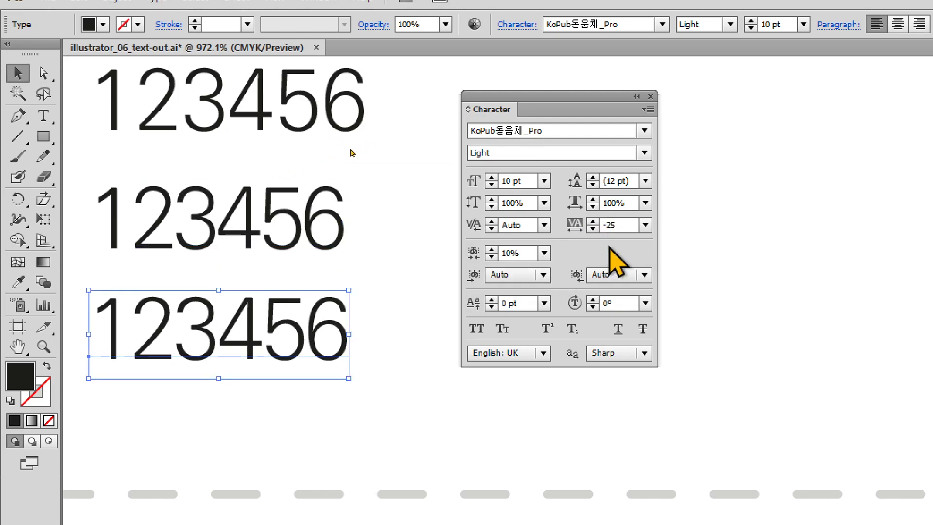
{"action": "left_click", "coordinate": [645, 225]}
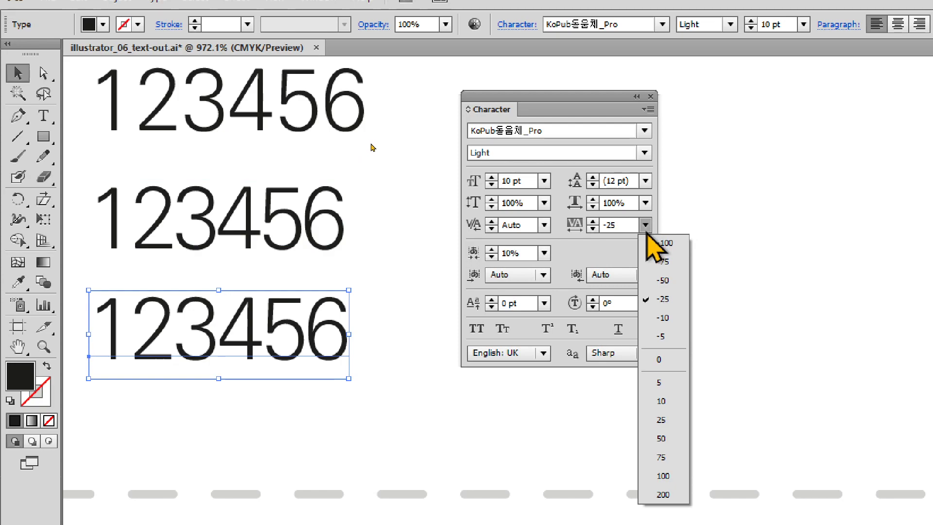
{"action": "left_click", "coordinate": [666, 298]}
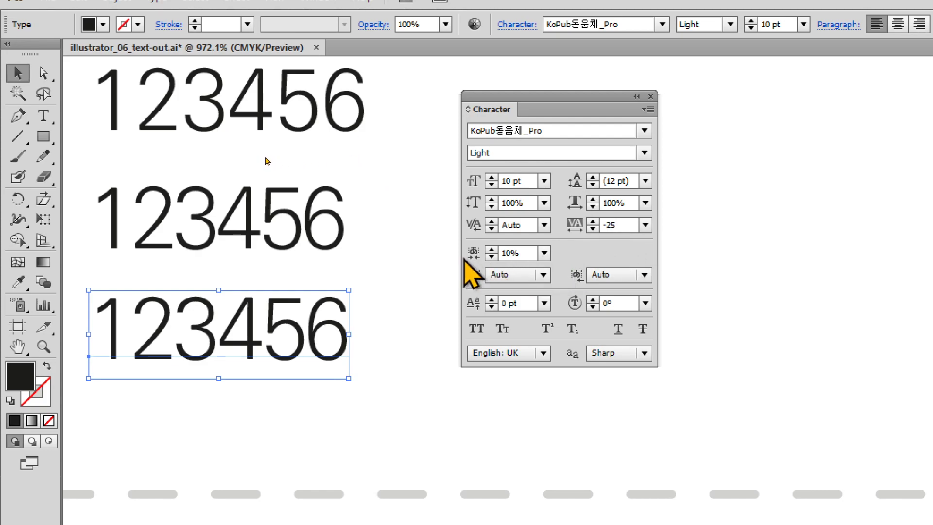
{"action": "left_click", "coordinate": [539, 256]}
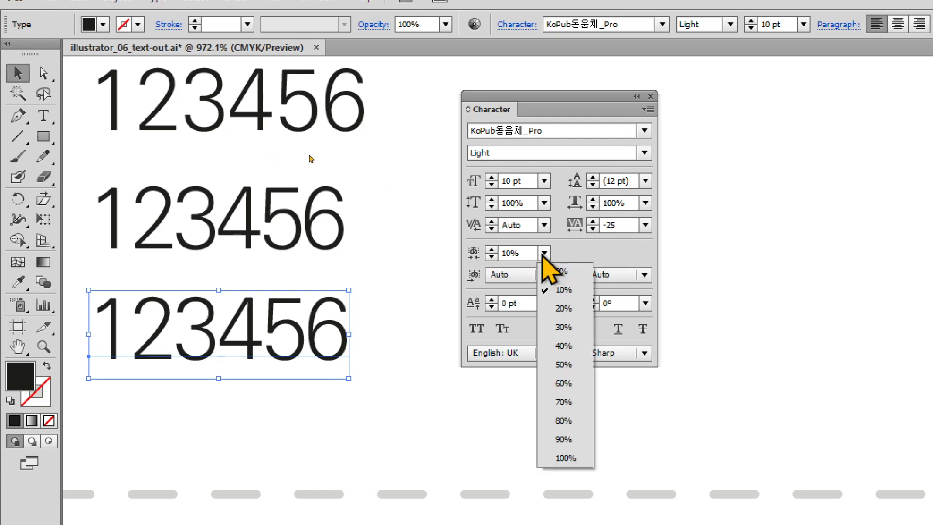
{"action": "left_click", "coordinate": [564, 290]}
{"action": "left_click", "coordinate": [379, 415]}
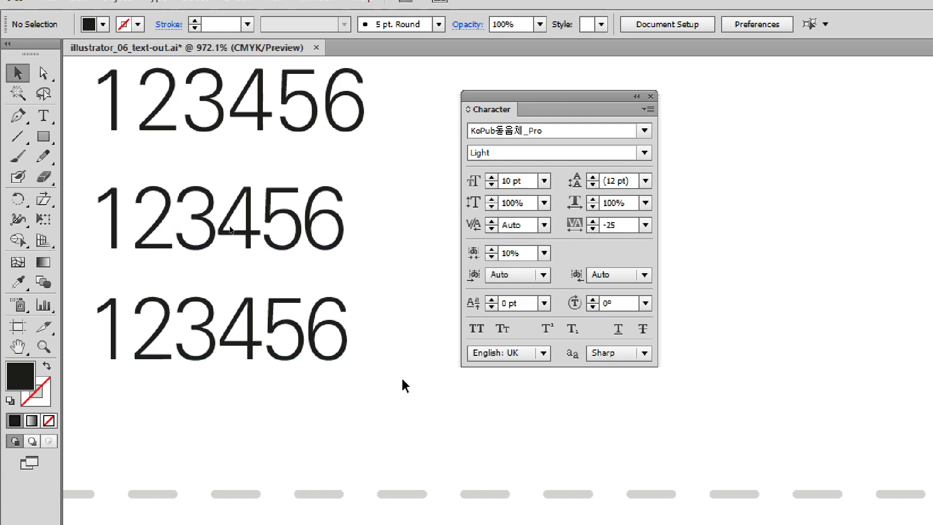
{"action": "left_click", "coordinate": [335, 349]}
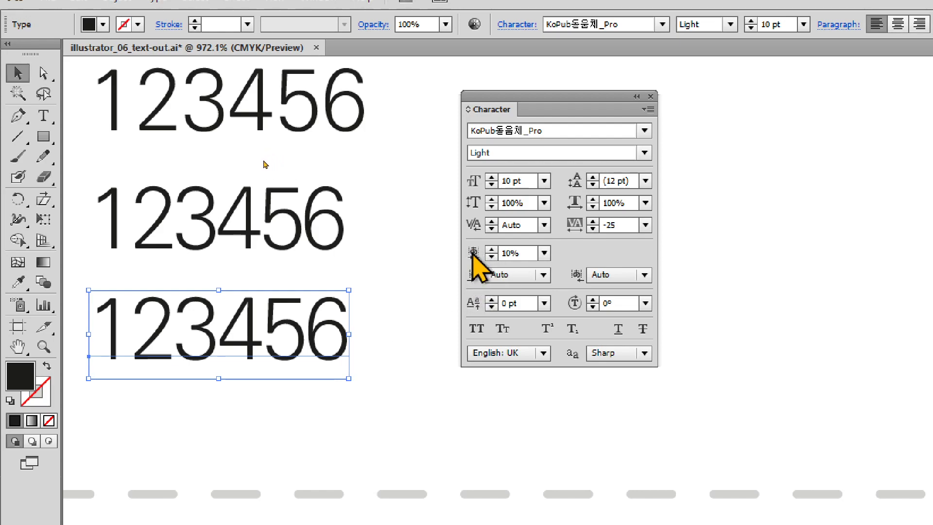
{"action": "left_click", "coordinate": [394, 367]}
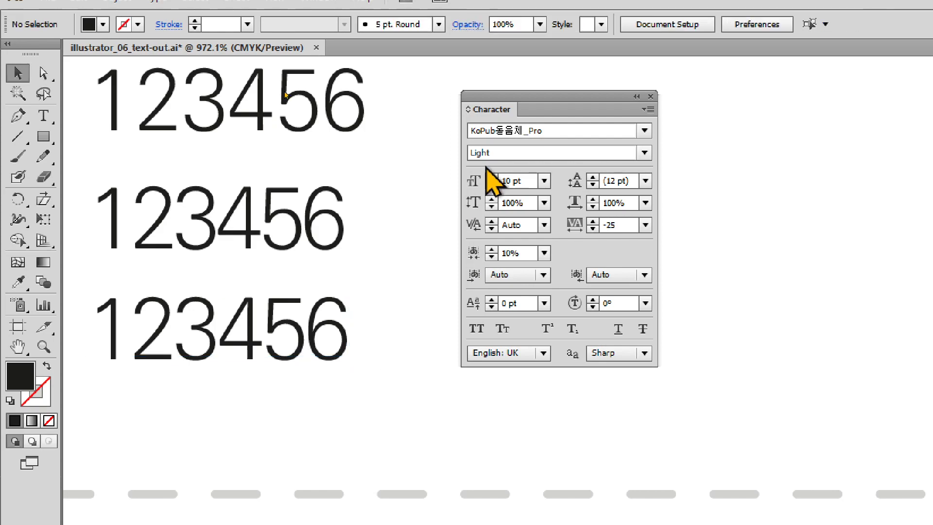
Move the Character panel aside and duplicate the top 123456 line horizontally, about 18.5 mm to its right
{"action": "left_click_drag", "start_coordinate": [514, 111], "coordinate": [846, 117]}
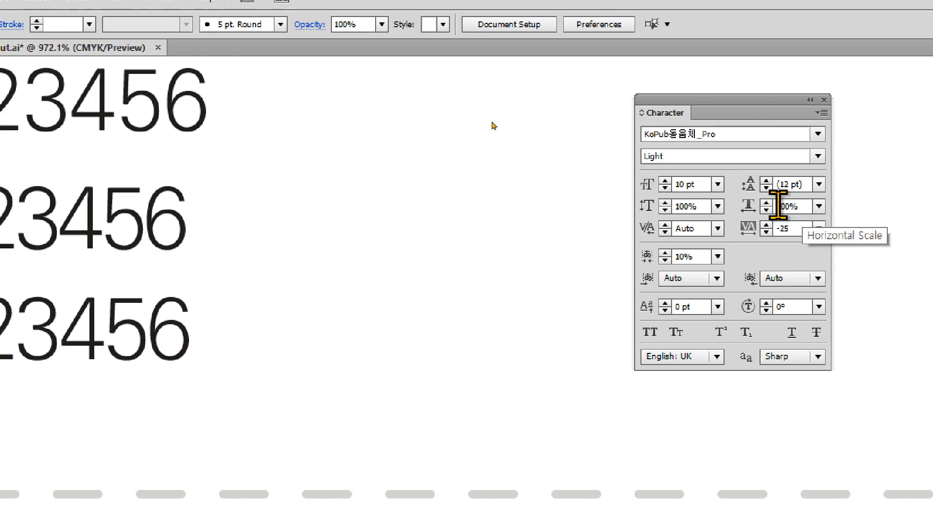
{"action": "left_click_drag", "start_coordinate": [31, 110], "coordinate": [465, 129]}
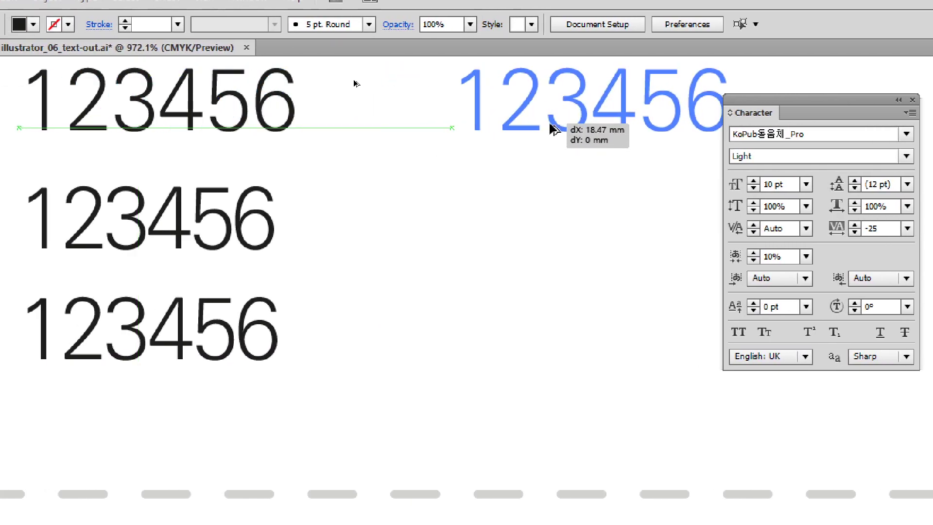
{"action": "left_click_drag", "start_coordinate": [551, 129], "coordinate": [552, 129]}
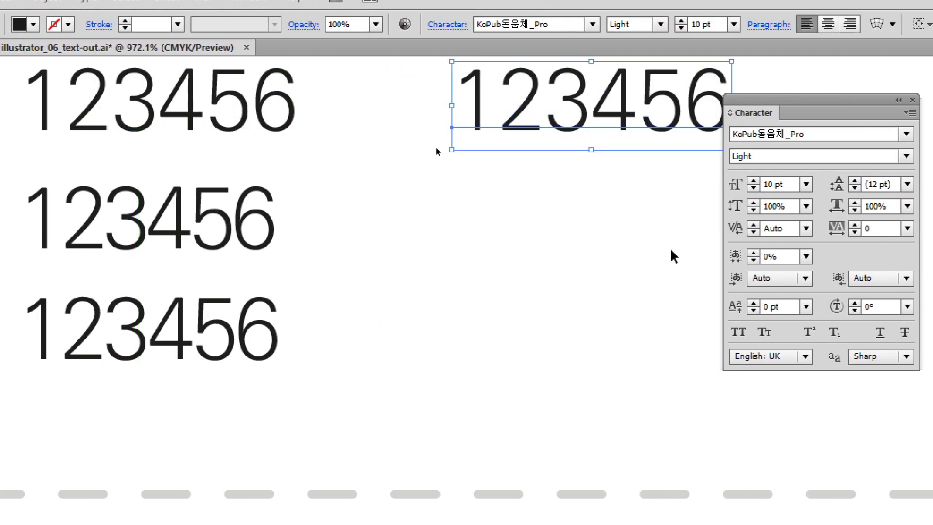
Replace the text of the duplicated 123456 line with abcdGHPYU
{"action": "left_click_drag", "start_coordinate": [567, 231], "coordinate": [319, 272]}
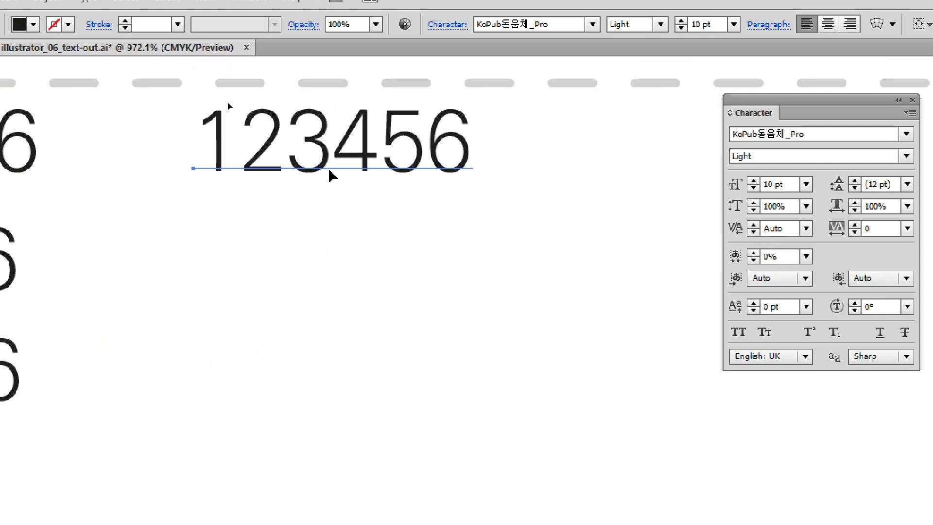
{"action": "double_click", "coordinate": [332, 151]}
{"action": "key", "text": "ctrl+a"}
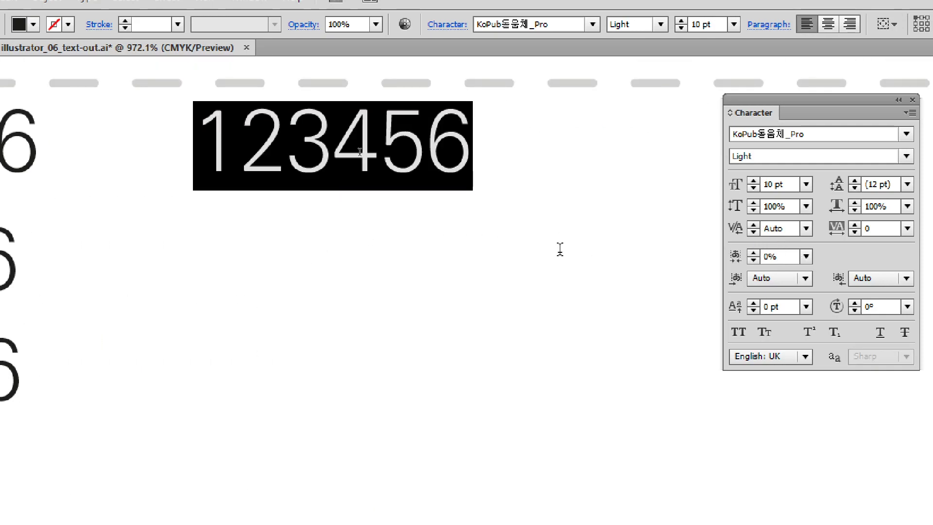
{"action": "type", "text": "ㅁ"}
{"action": "key", "text": "BackSpace"}
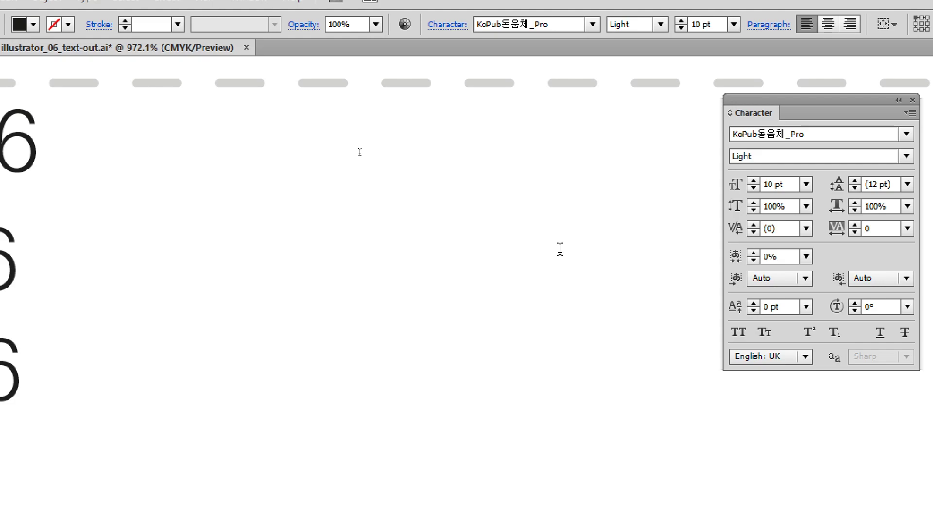
{"action": "type", "text": "abcd"}
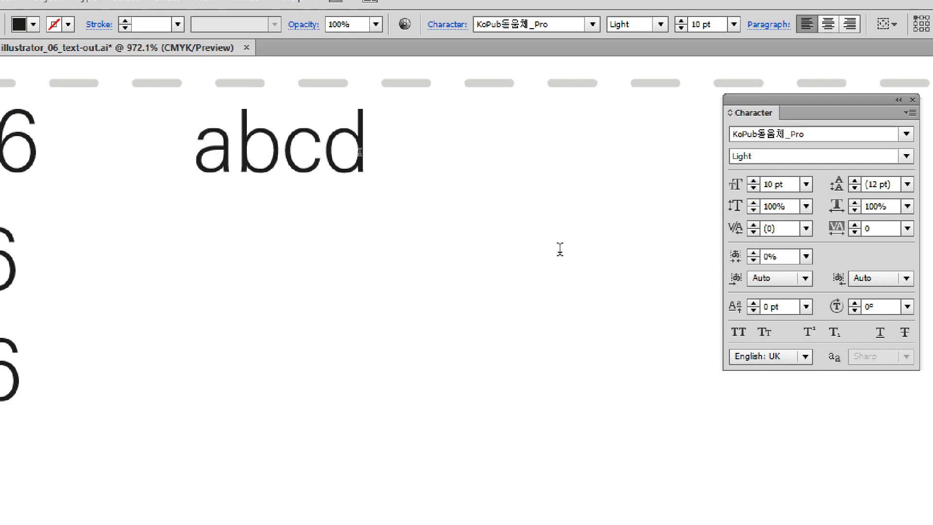
{"action": "type", "text": "GHPYU"}
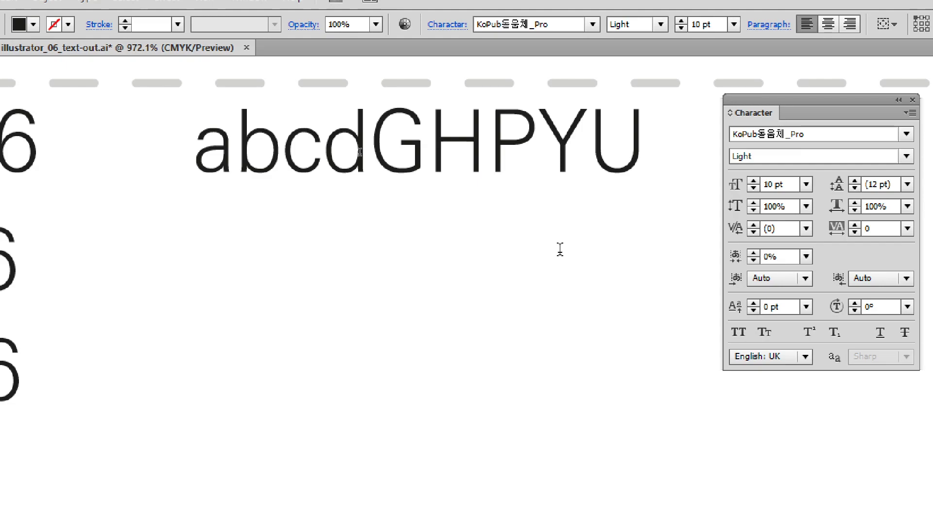
{"action": "key", "text": "Escape"}
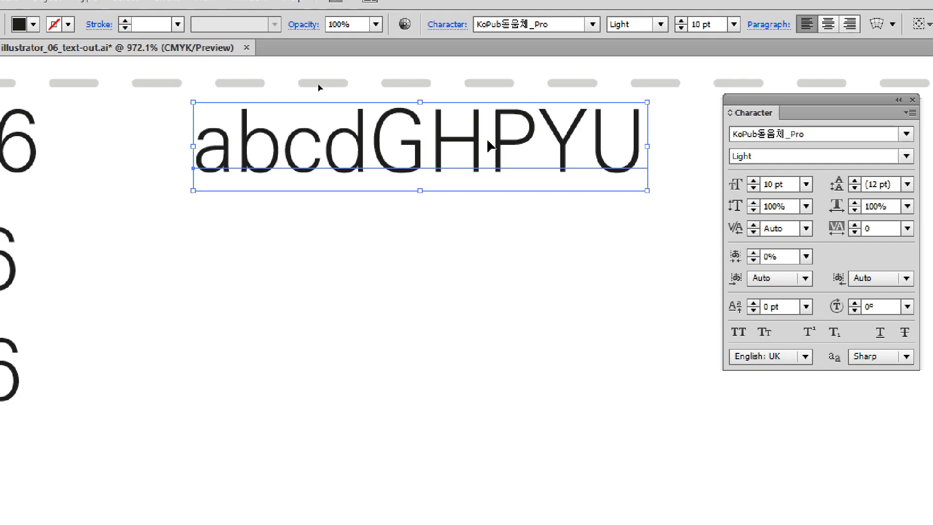
Duplicate the abcdGHPYU line directly below itself and replace the copy's text with 맑음 오늘의 날씨;
{"action": "left_click_drag", "start_coordinate": [428, 135], "coordinate": [429, 215]}
{"action": "double_click", "coordinate": [424, 225]}
{"action": "key", "text": "ctrl+a"}
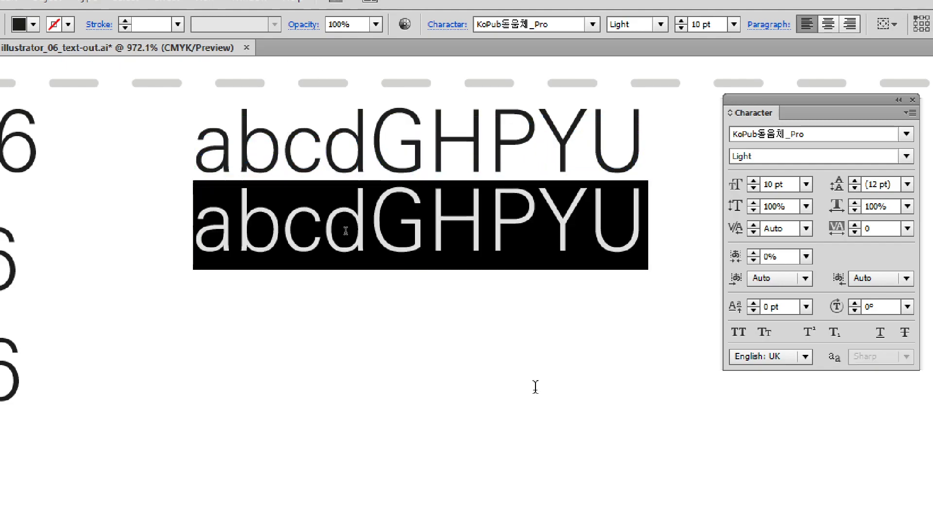
{"action": "type", "text": "맑음"}
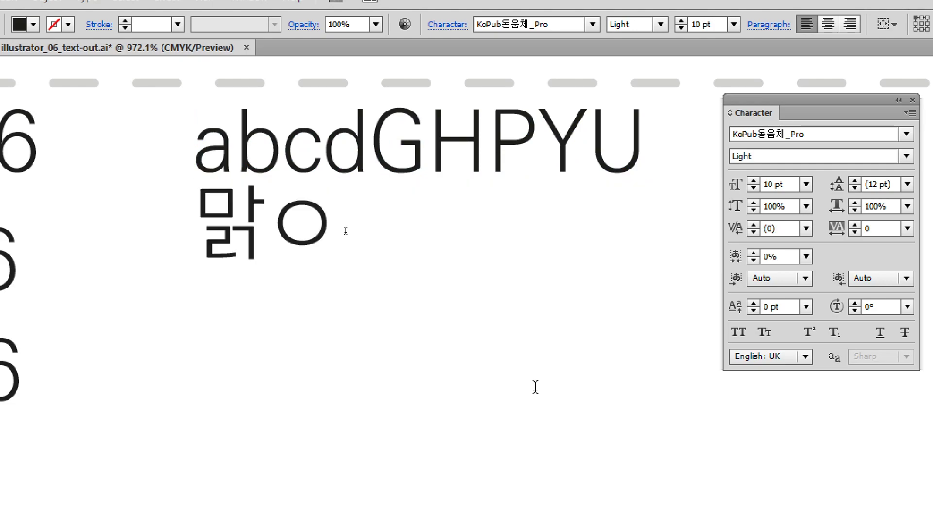
{"action": "type", "text": " 오늘의"}
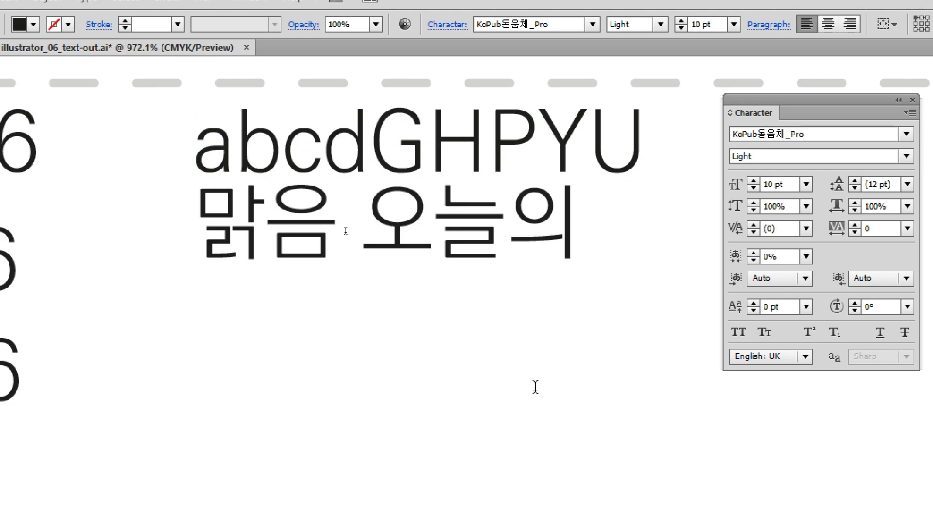
{"action": "type", "text": " 나ㄹ씨"}
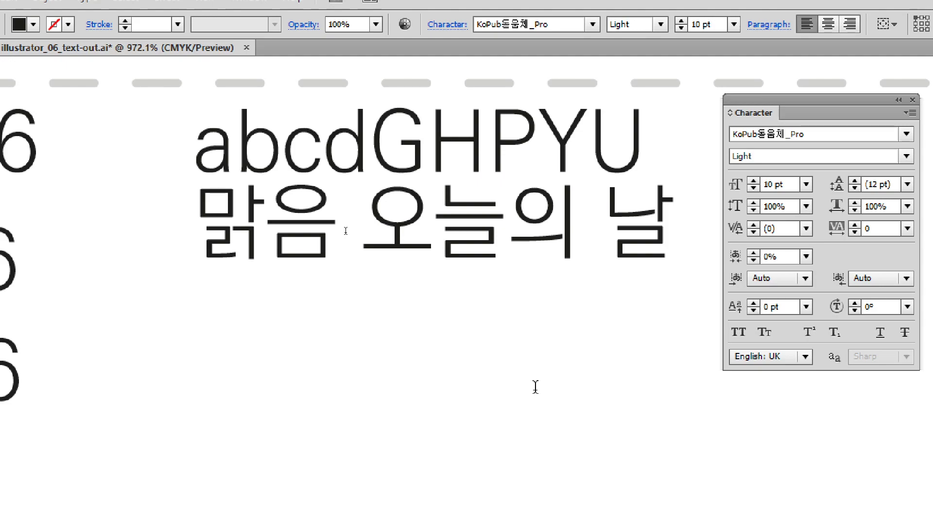
{"action": "key", "text": "Escape"}
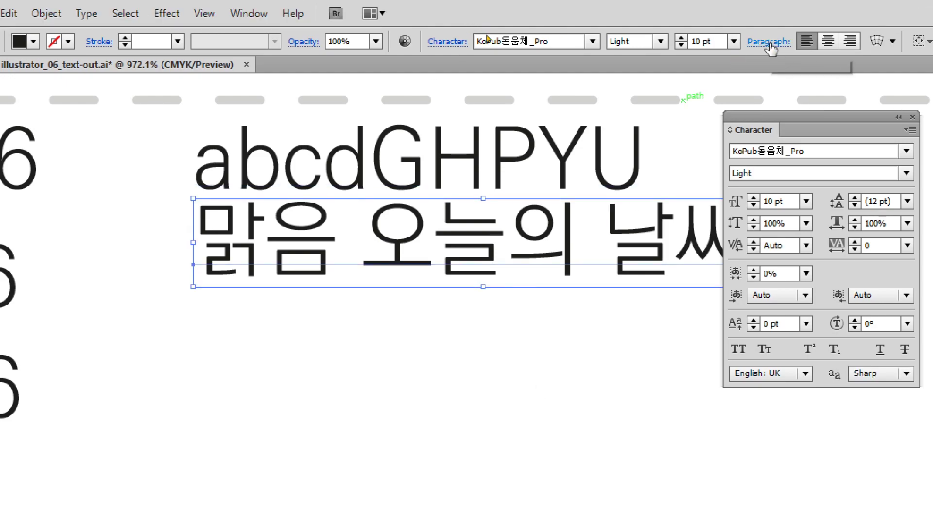
Move the Character panel clear of the Korean line, compare it with the abcdGHPYU line, and set the Korean line's font size to 9 pt
{"action": "left_click_drag", "start_coordinate": [783, 102], "coordinate": [869, 92]}
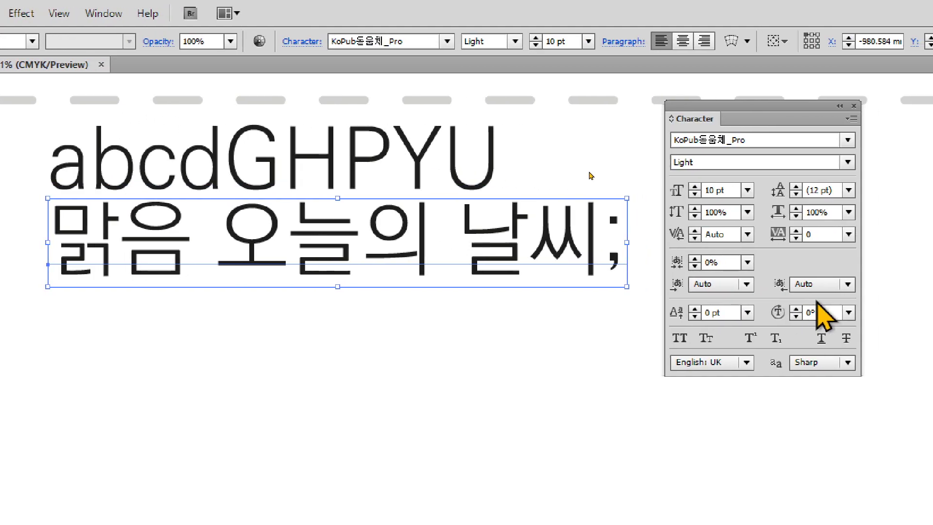
{"action": "left_click", "coordinate": [430, 170]}
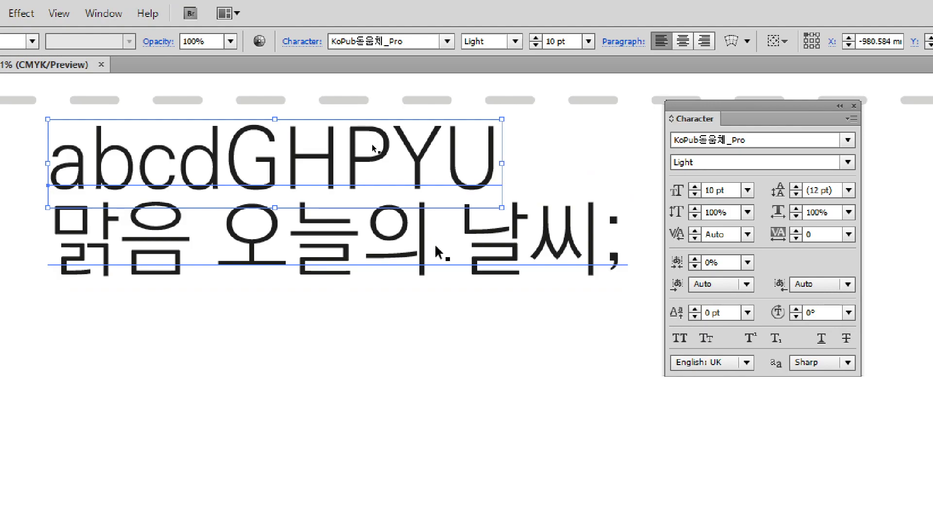
{"action": "left_click", "coordinate": [437, 266]}
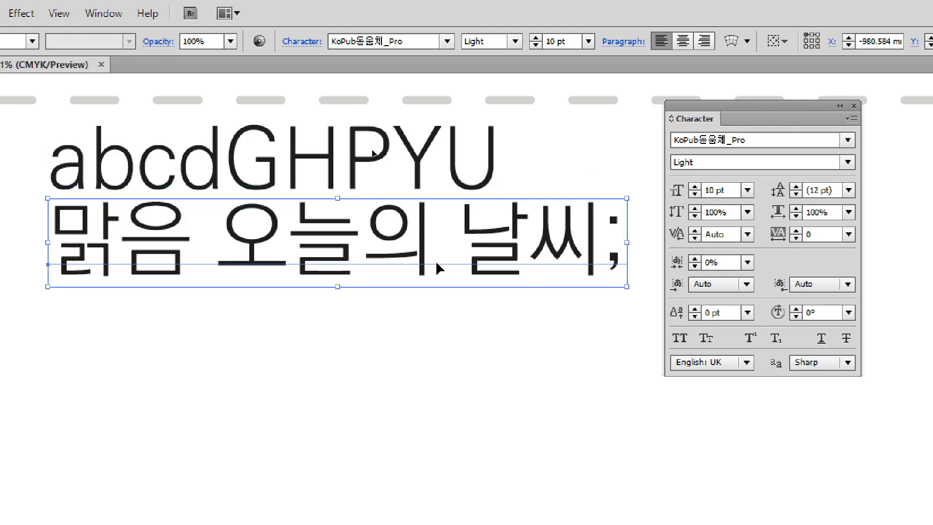
{"action": "left_click", "coordinate": [444, 179]}
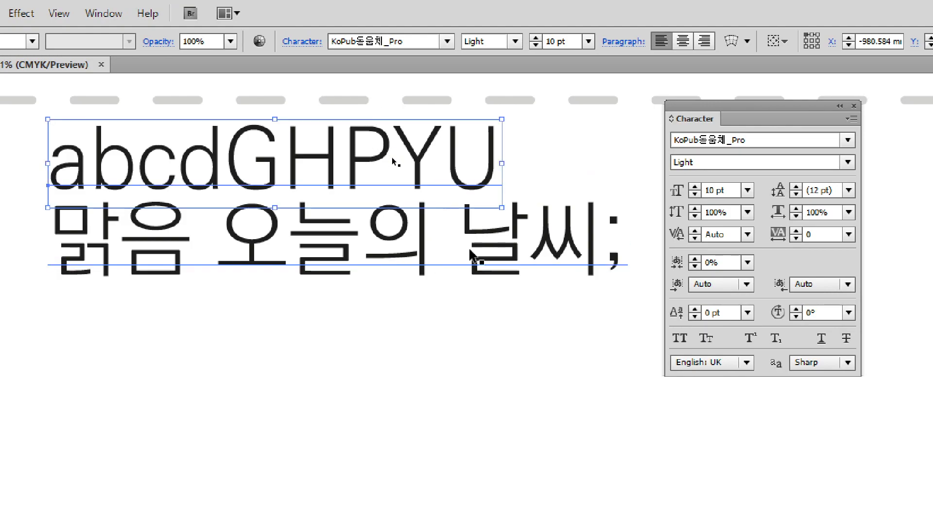
{"action": "left_click", "coordinate": [482, 358]}
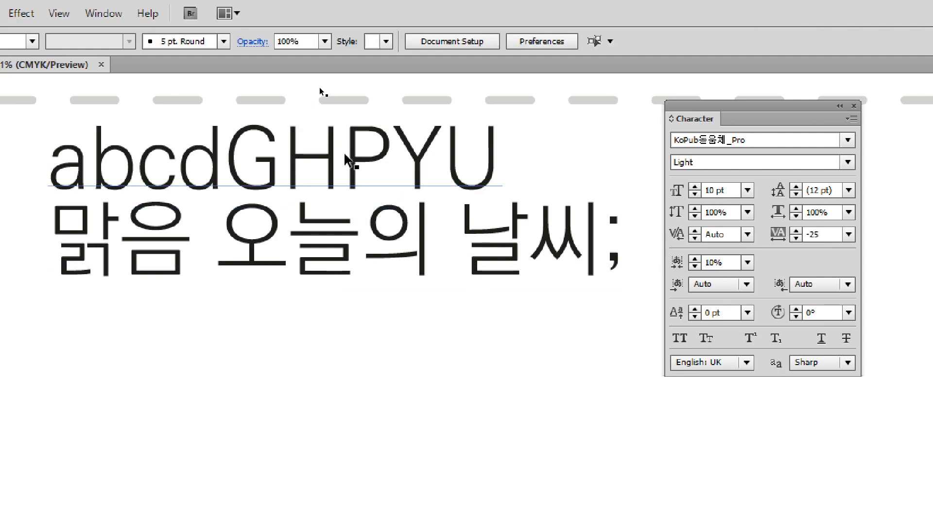
{"action": "left_click", "coordinate": [374, 214]}
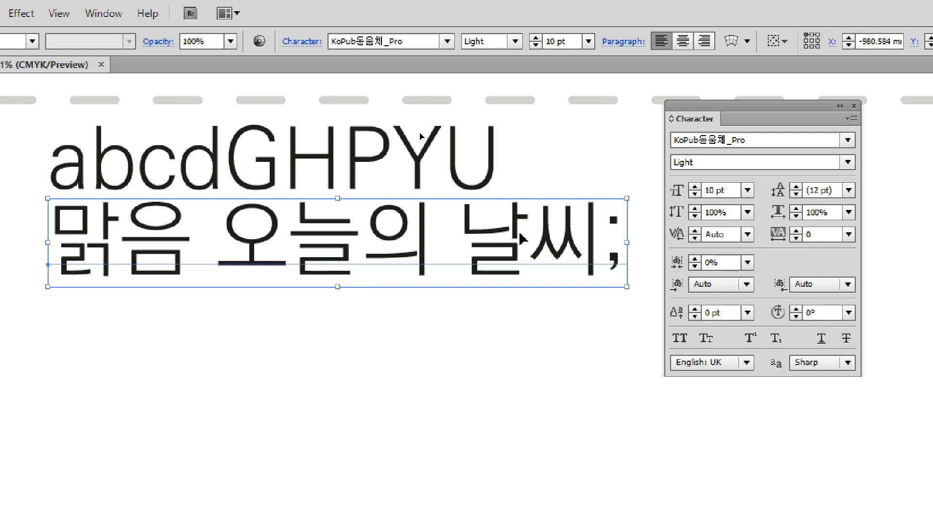
{"action": "left_click", "coordinate": [696, 194]}
{"action": "left_click", "coordinate": [490, 389]}
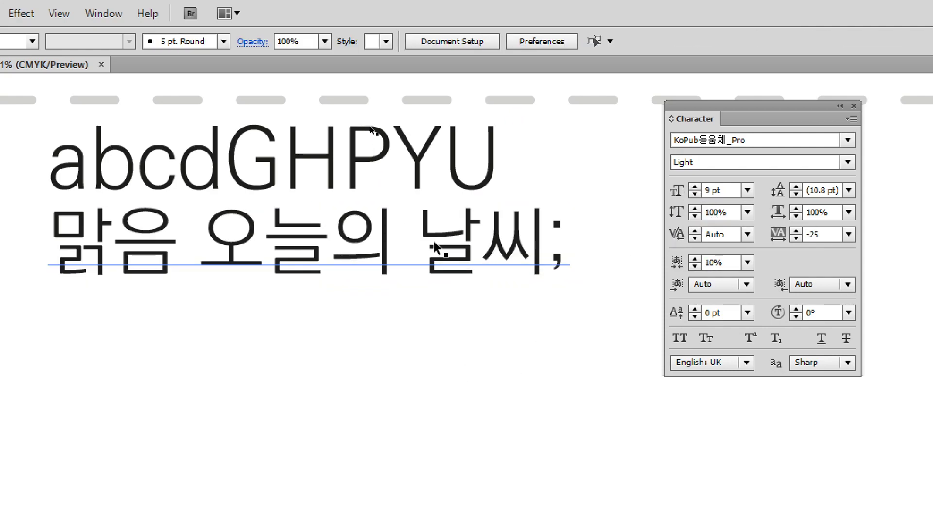
{"action": "left_click", "coordinate": [429, 168]}
{"action": "left_click", "coordinate": [436, 250]}
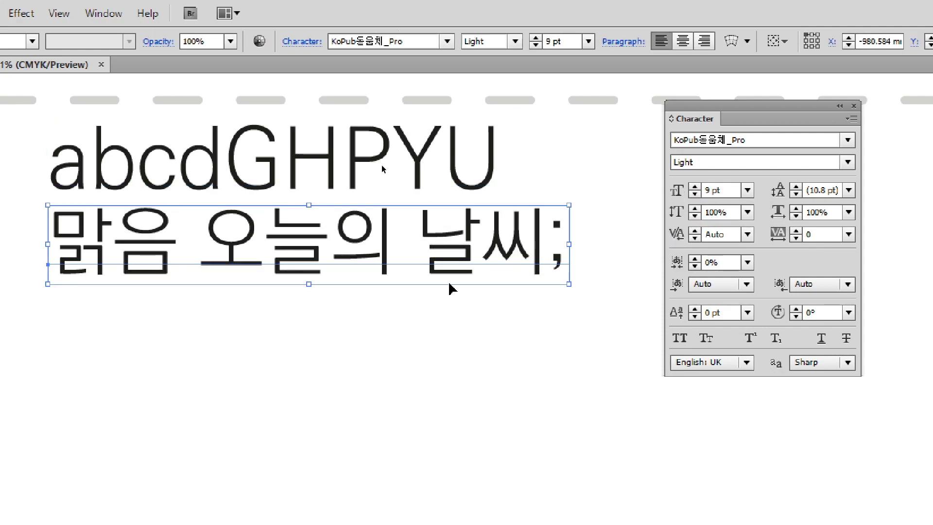
{"action": "left_click", "coordinate": [387, 191]}
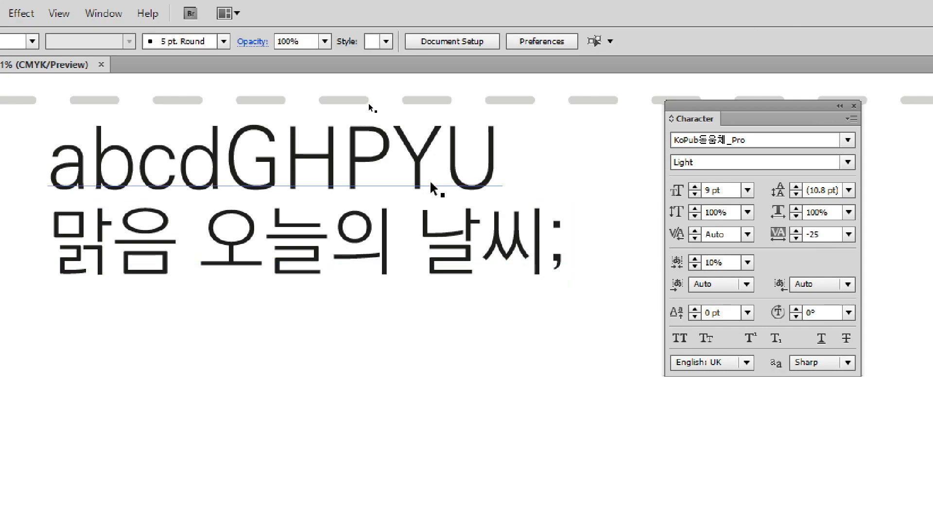
Change the font of both the abcdGHPYU line and the Korean line to 돋움체 Regular
{"action": "left_click_drag", "start_coordinate": [479, 340], "coordinate": [172, 175]}
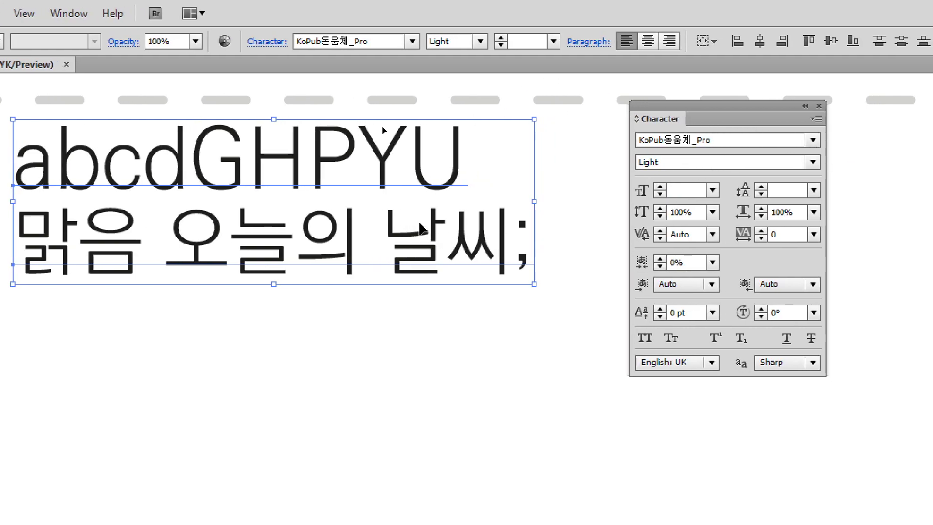
{"action": "left_click", "coordinate": [813, 140]}
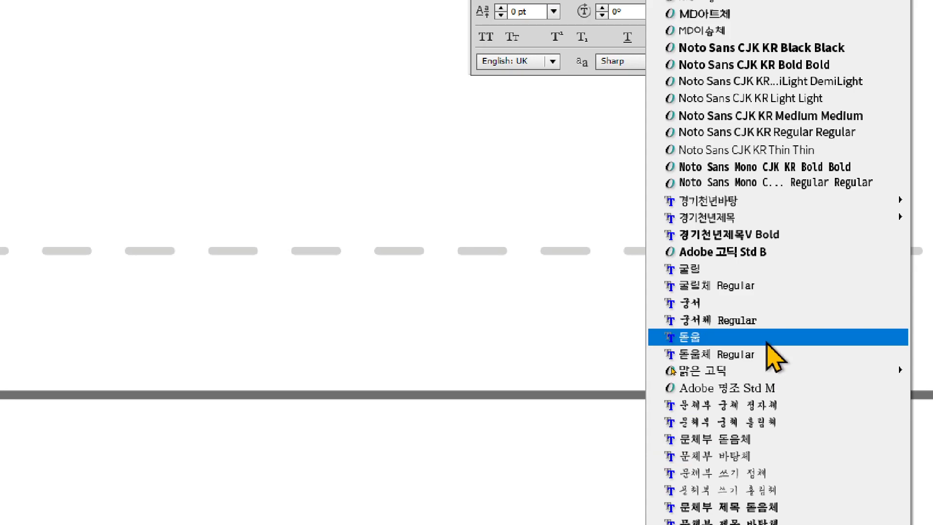
{"action": "left_click", "coordinate": [769, 355]}
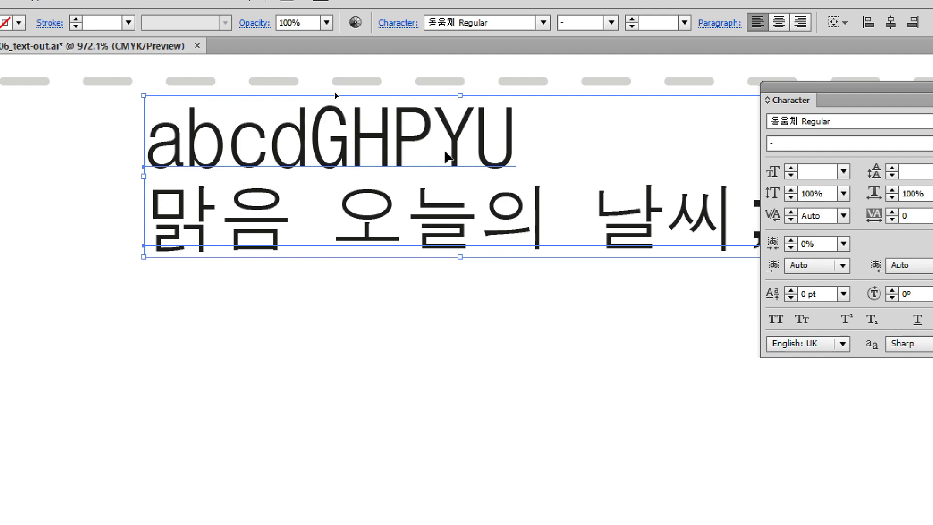
{"action": "left_click", "coordinate": [570, 305]}
Set the horizontal scale of the Korean line 맑음 오늘의 날씨; to 80% and deselect it
{"action": "key", "text": "space"}
{"action": "left_click_drag", "start_coordinate": [568, 308], "coordinate": [514, 301]}
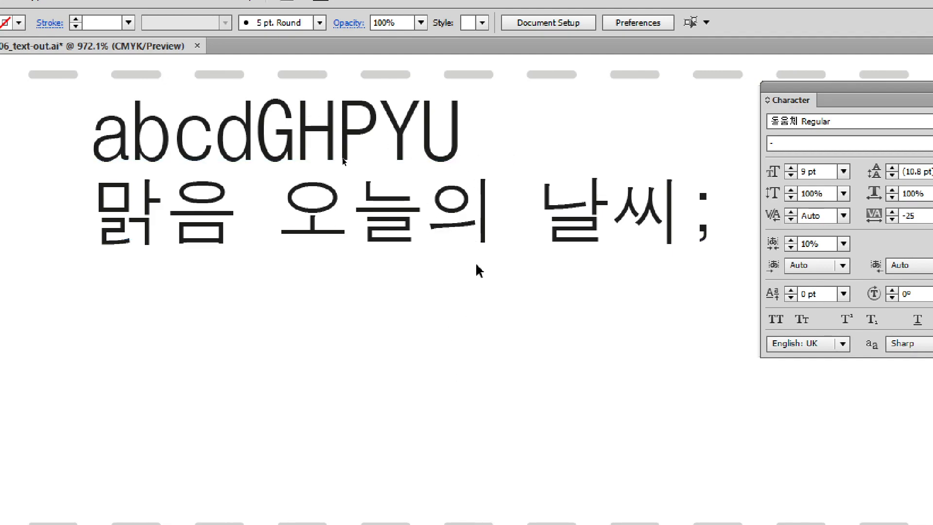
{"action": "left_click", "coordinate": [633, 236]}
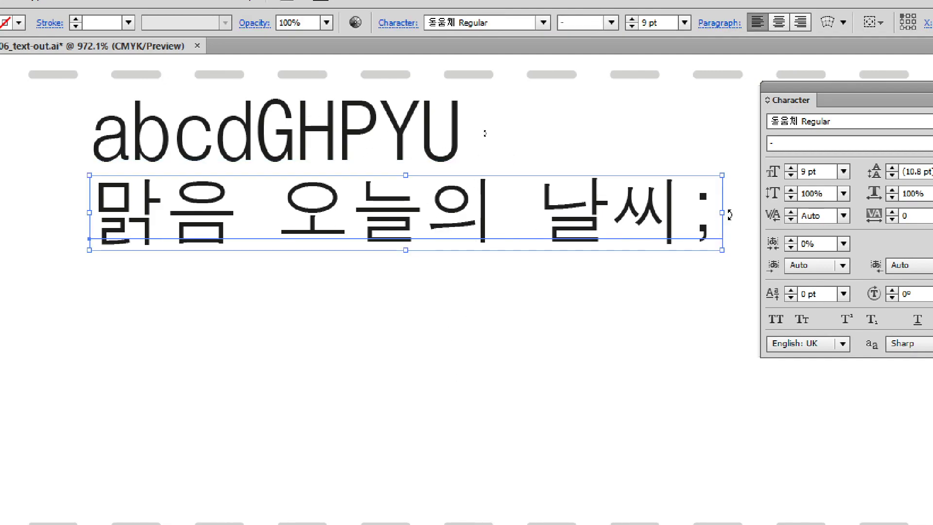
{"action": "left_click", "coordinate": [910, 194]}
{"action": "key", "text": "shift+Down"}
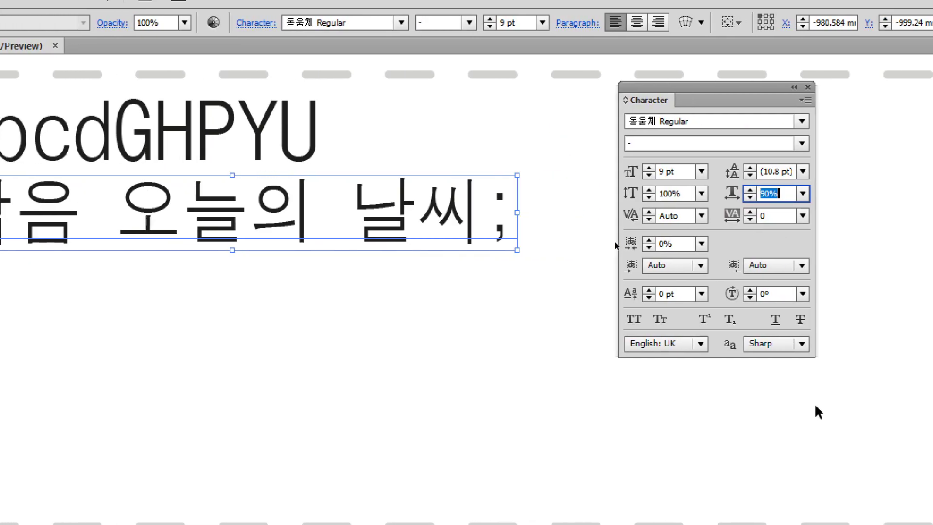
{"action": "key", "text": "shift+Down"}
{"action": "key", "text": "shift+Down"}
{"action": "key", "text": "shift+Up"}
{"action": "key", "text": "Return"}
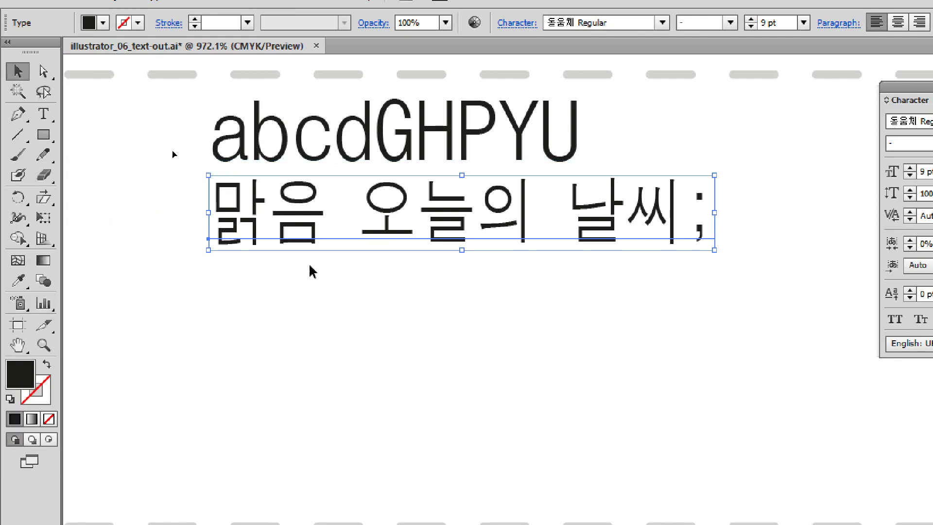
{"action": "left_click", "coordinate": [455, 349]}
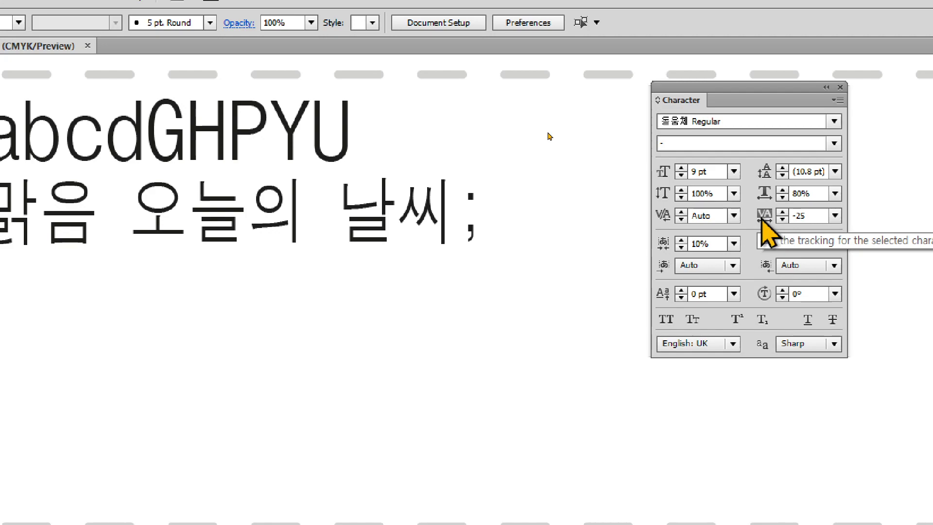
Duplicate the abcdGHPYU line below the Korean line and replace the copy's text with AY
{"action": "left_click_drag", "start_coordinate": [136, 182], "coordinate": [213, 328]}
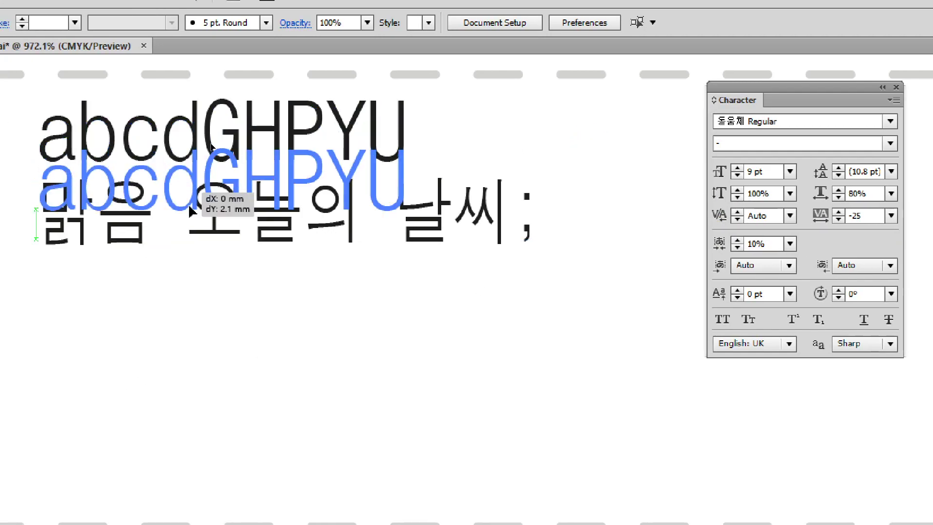
{"action": "left_click_drag", "start_coordinate": [493, 434], "coordinate": [588, 367]}
{"action": "double_click", "coordinate": [313, 267]}
{"action": "key", "text": "ctrl+a"}
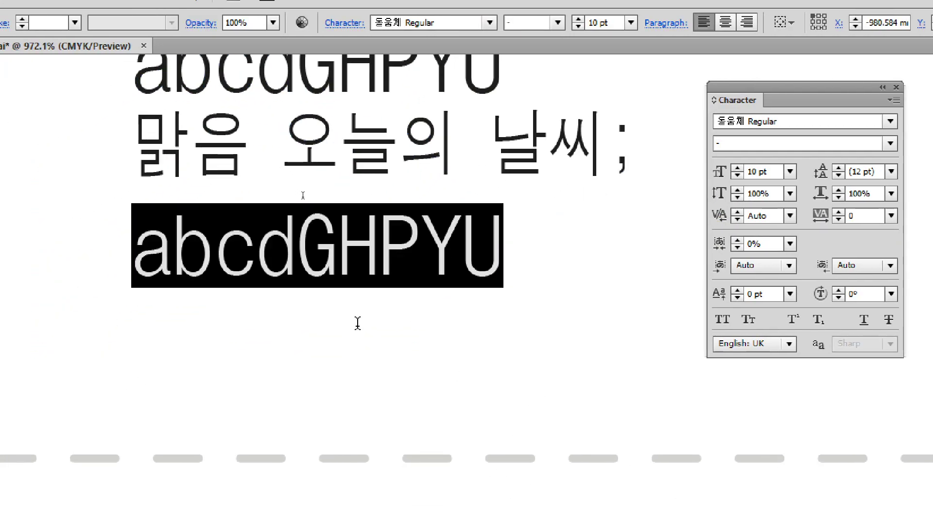
{"action": "type", "text": "ㅁ"}
{"action": "key", "text": "BackSpace"}
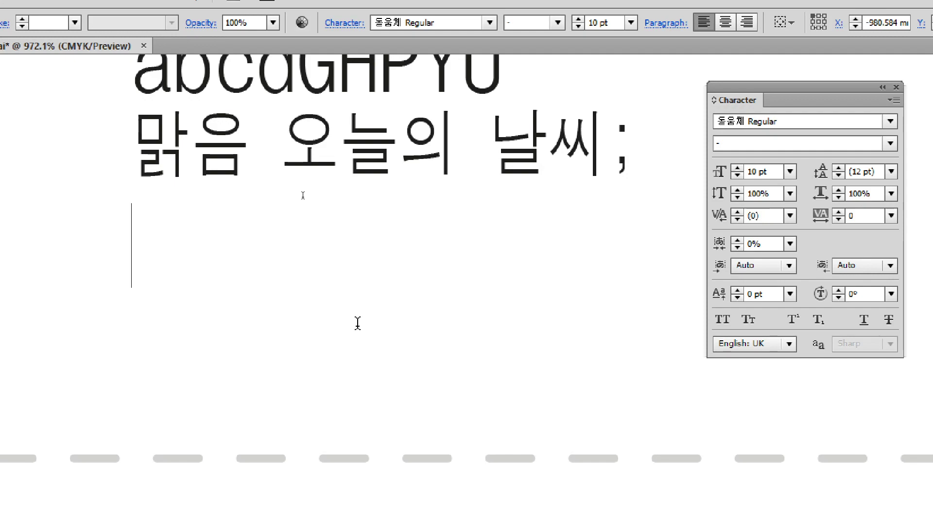
{"action": "type", "text": "AY"}
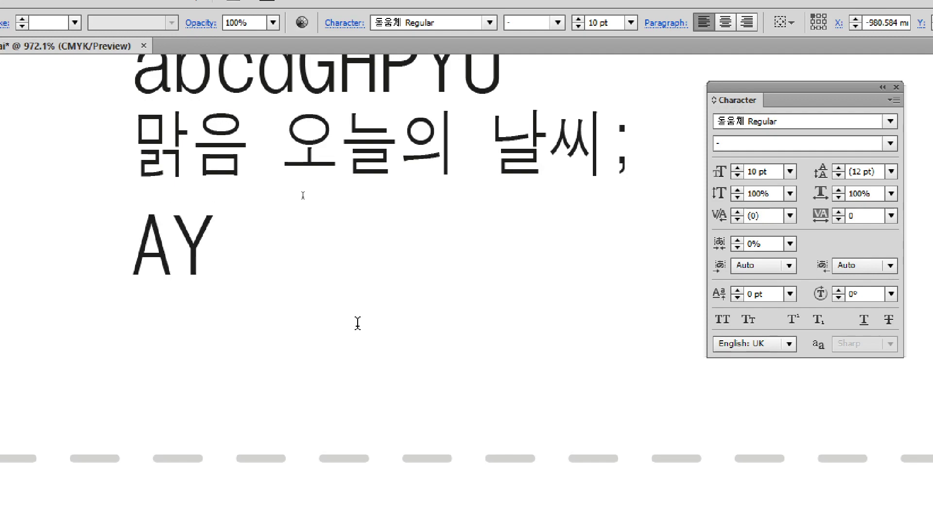
Extend the AY text below the Korean line so it reads AYJFTLVW, and finish editing it
{"action": "type", "text": "JF"}
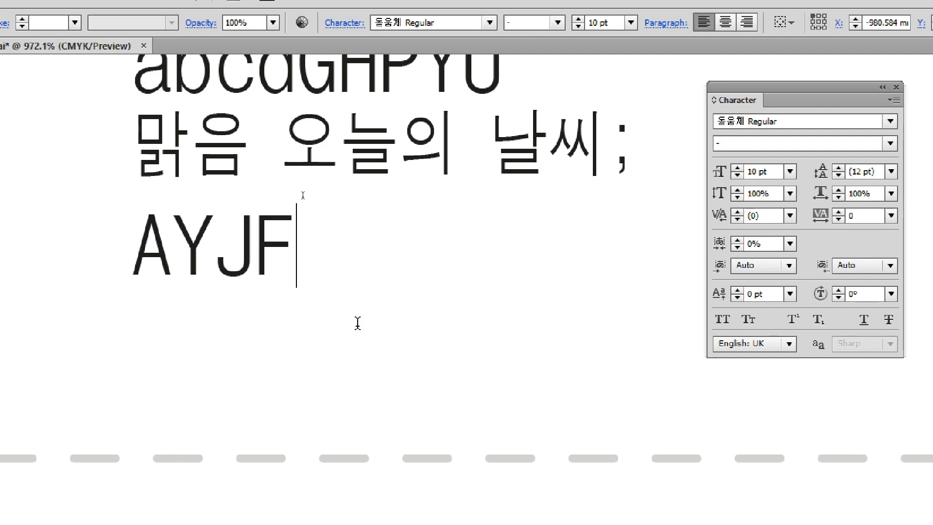
{"action": "type", "text": "TL"}
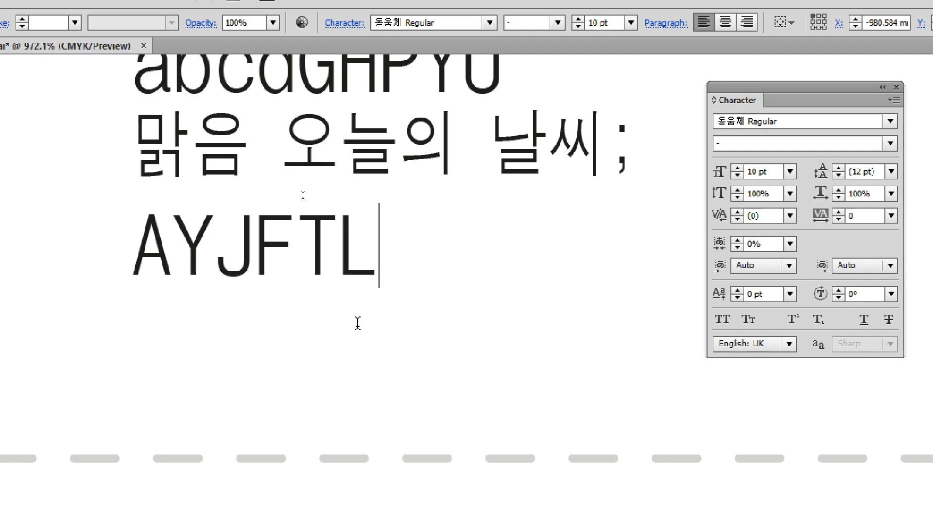
{"action": "type", "text": "VWM"}
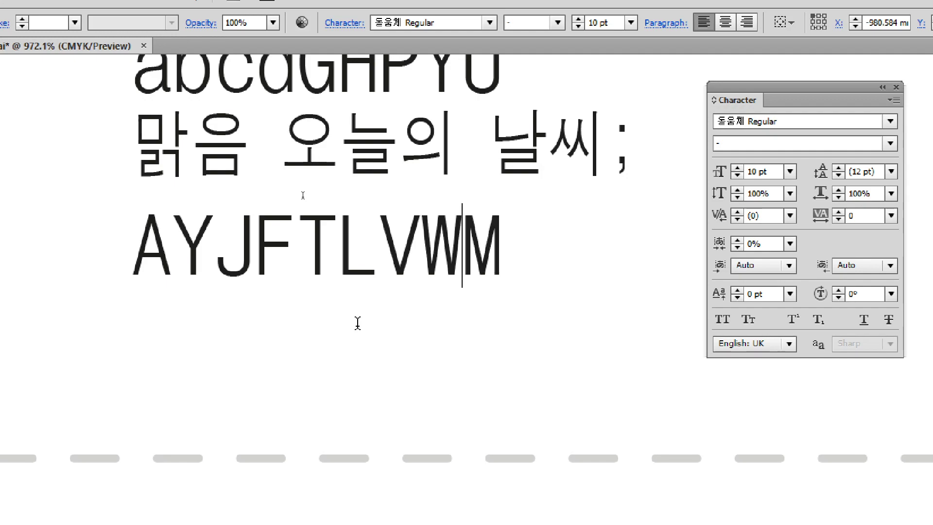
{"action": "key", "text": "BackSpace"}
{"action": "key", "text": "Escape"}
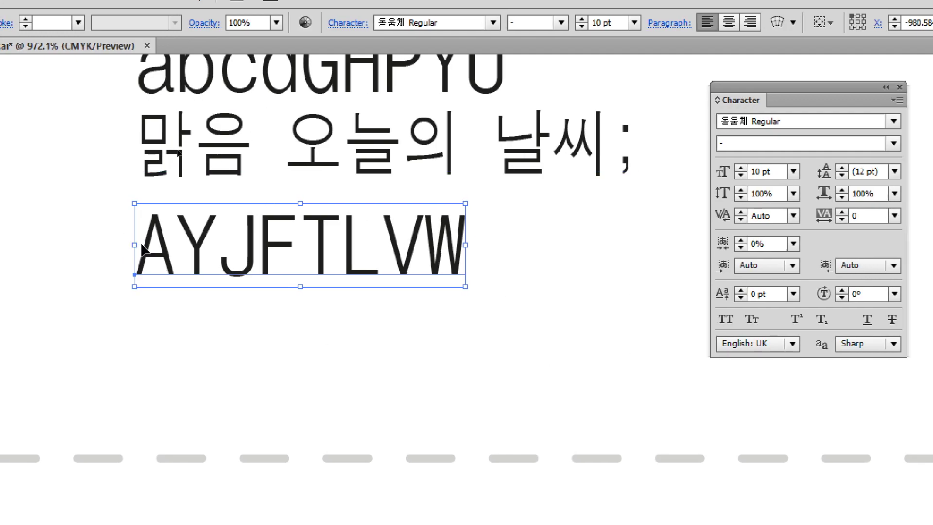
{"action": "key", "text": "ctrl+shift+a"}
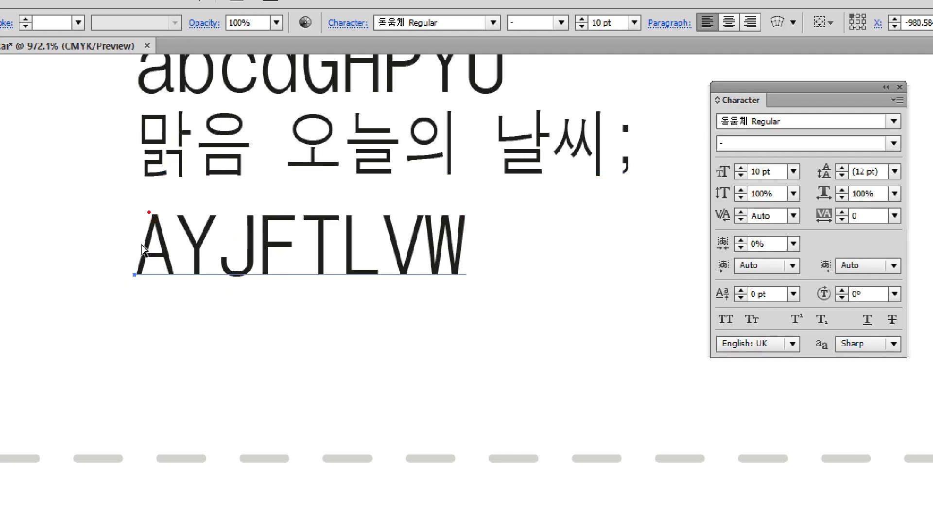
{"action": "left_click_drag", "start_coordinate": [152, 206], "coordinate": [132, 265]}
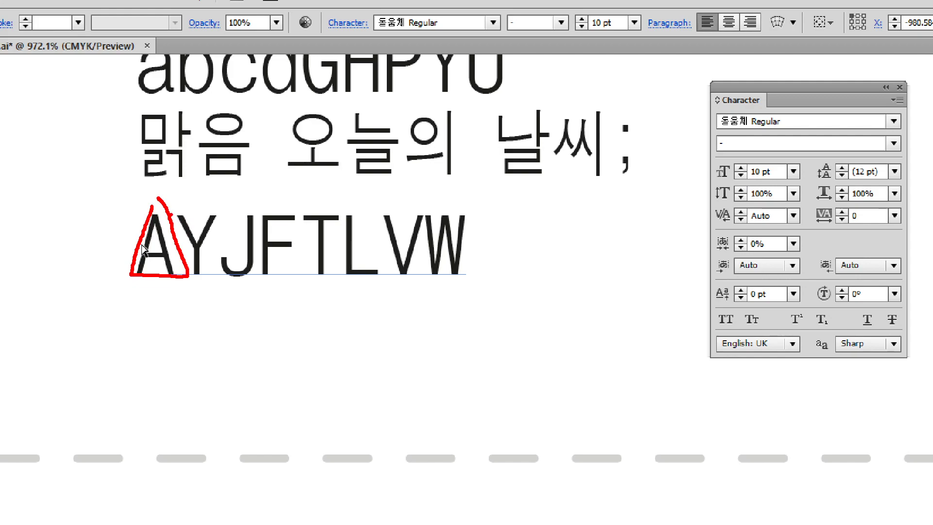
{"action": "left_click_drag", "start_coordinate": [136, 197], "coordinate": [173, 283]}
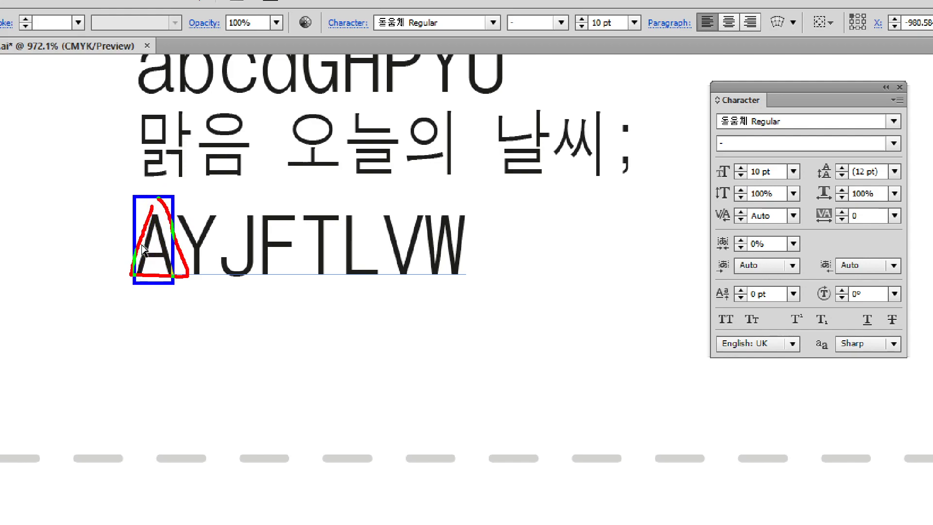
{"action": "left_click_drag", "start_coordinate": [179, 196], "coordinate": [216, 282]}
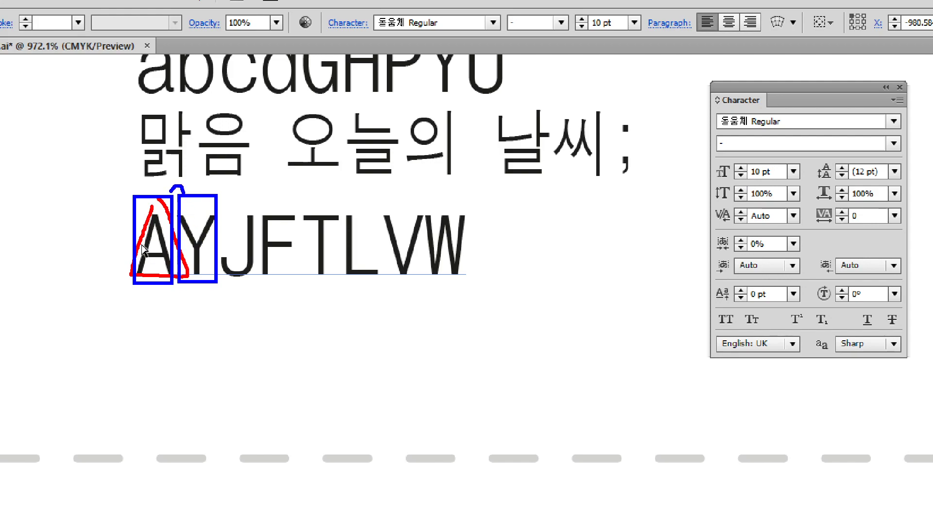
{"action": "left_click_drag", "start_coordinate": [298, 197], "coordinate": [304, 290]}
{"action": "left_click_drag", "start_coordinate": [373, 223], "coordinate": [385, 287]}
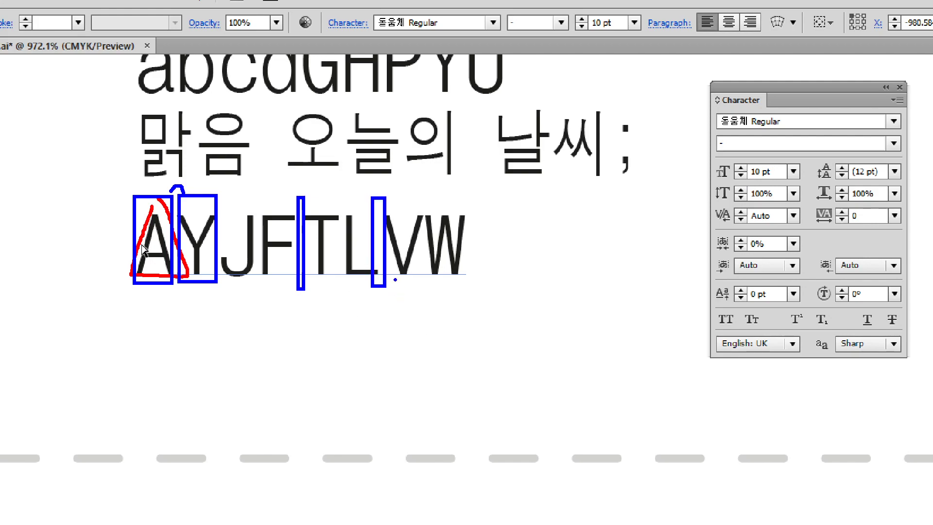
Set the kerning of the "AYJFTLVW" text line to Optical
{"action": "key", "text": "Escape"}
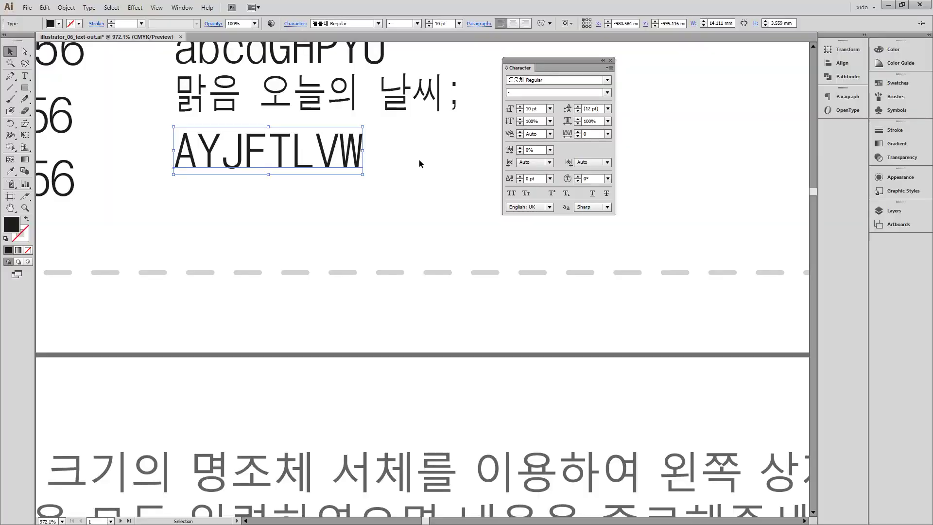
{"action": "key", "text": "a"}
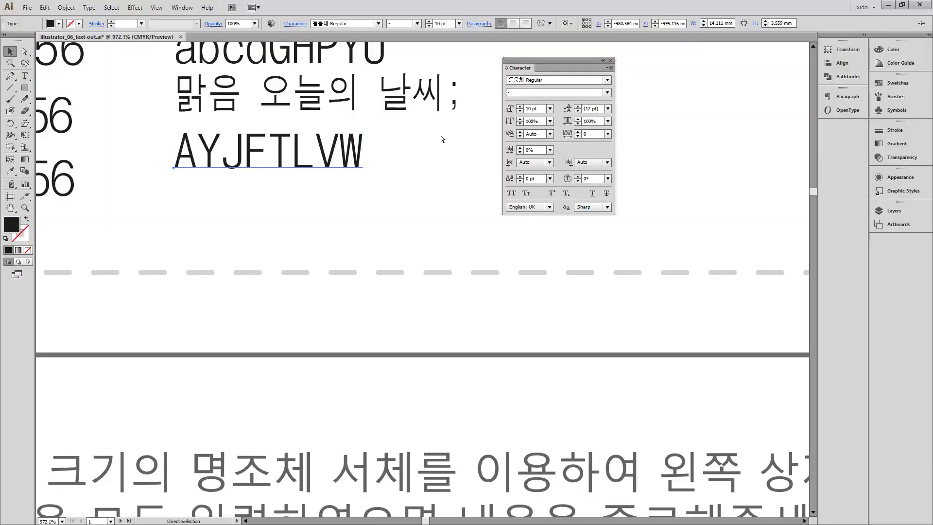
{"action": "key", "text": "ctrl+4"}
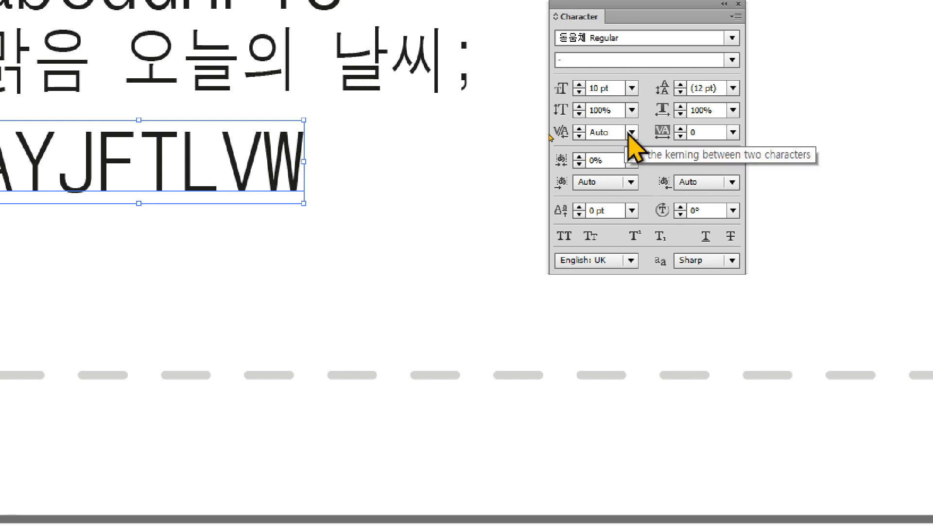
{"action": "left_click", "coordinate": [630, 133]}
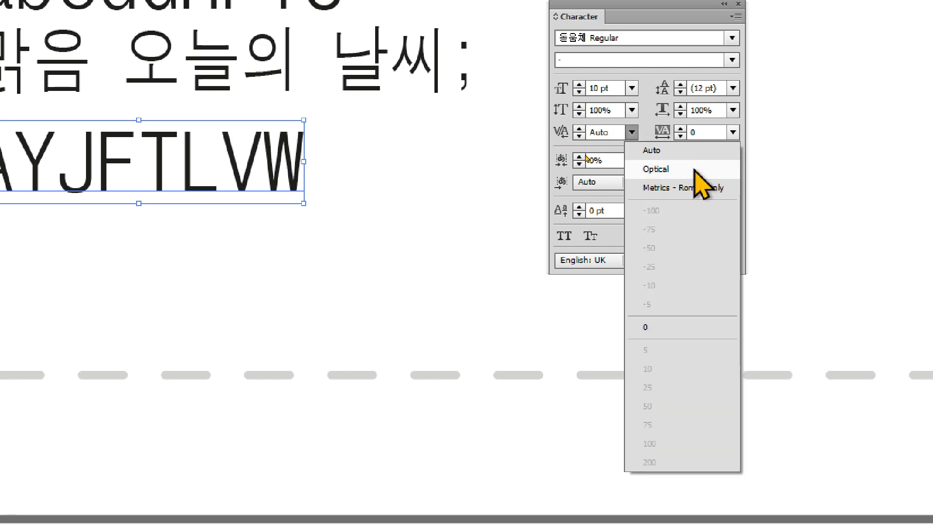
{"action": "left_click", "coordinate": [695, 170]}
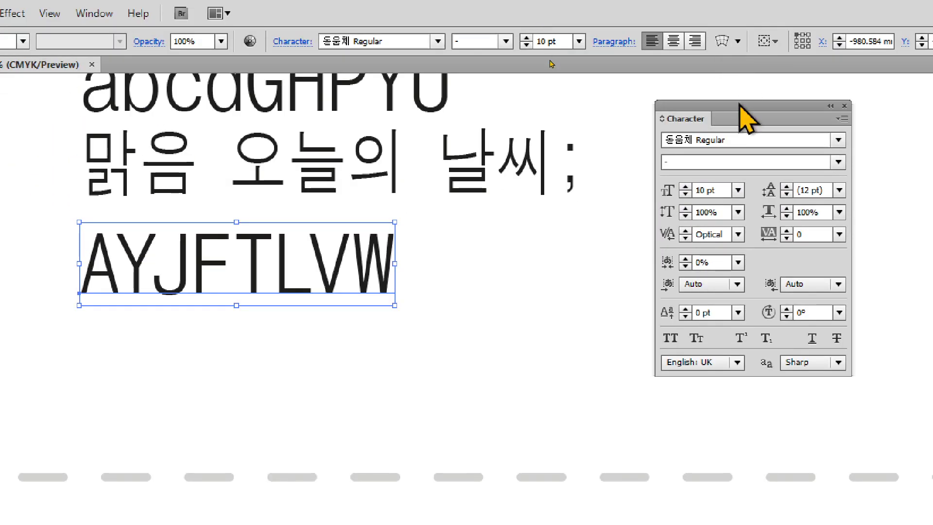
Try Metrics - Roman Only kerning on the "AYJFTLVW" line and return it to Optical
{"action": "left_click_drag", "start_coordinate": [740, 104], "coordinate": [512, 90]}
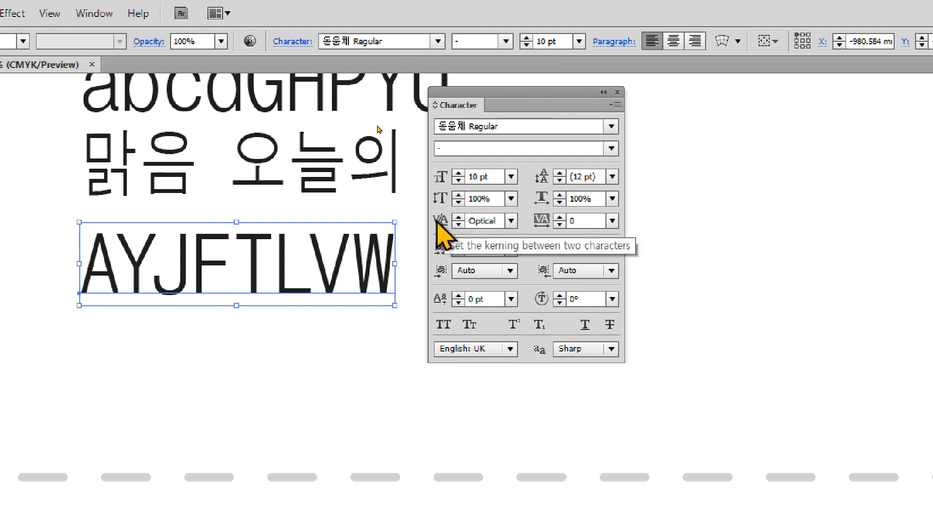
{"action": "left_click", "coordinate": [511, 221]}
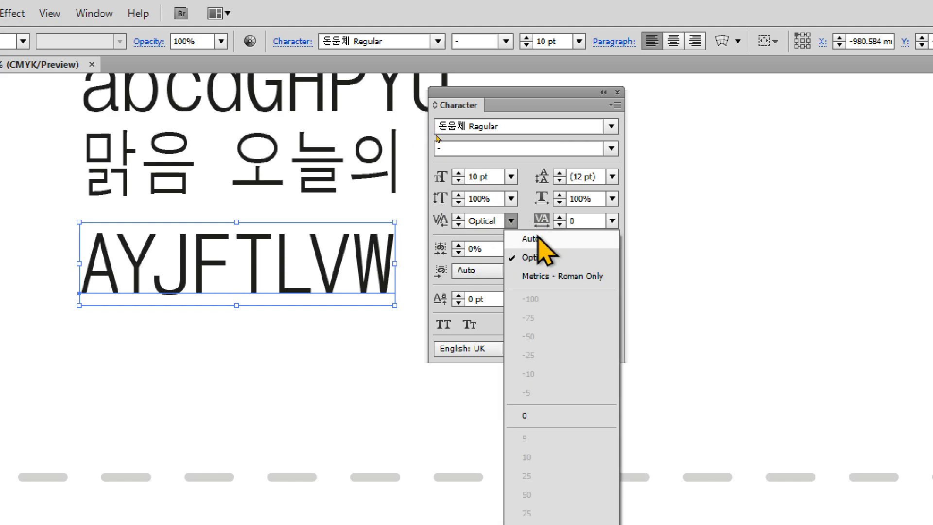
{"action": "left_click", "coordinate": [573, 276]}
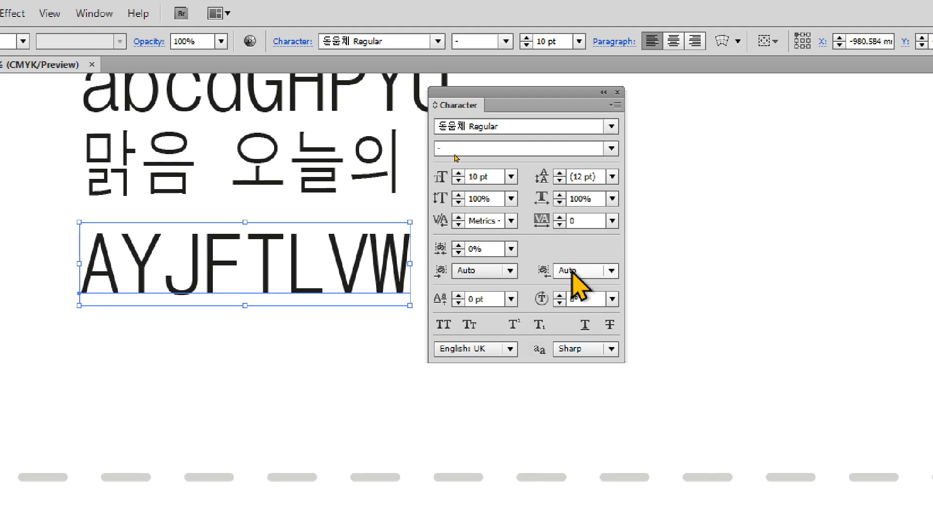
{"action": "left_click", "coordinate": [511, 221]}
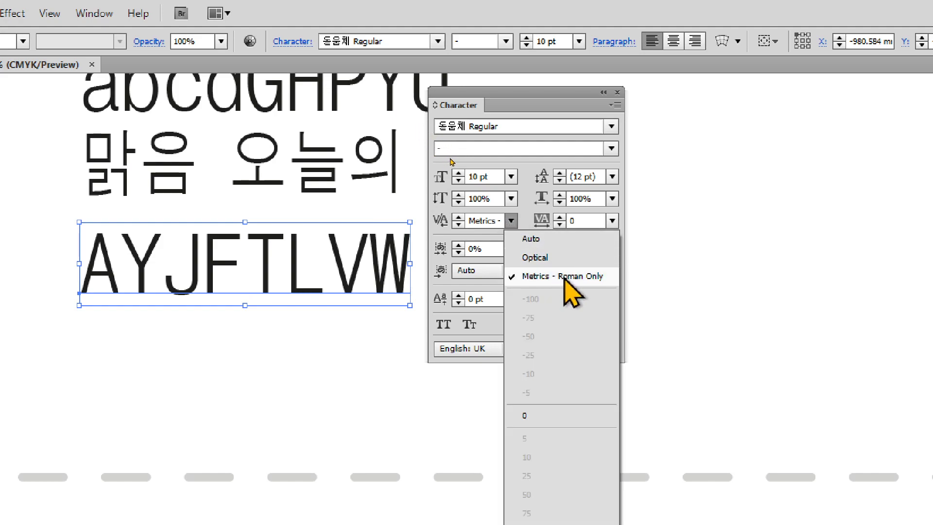
{"action": "left_click", "coordinate": [579, 258]}
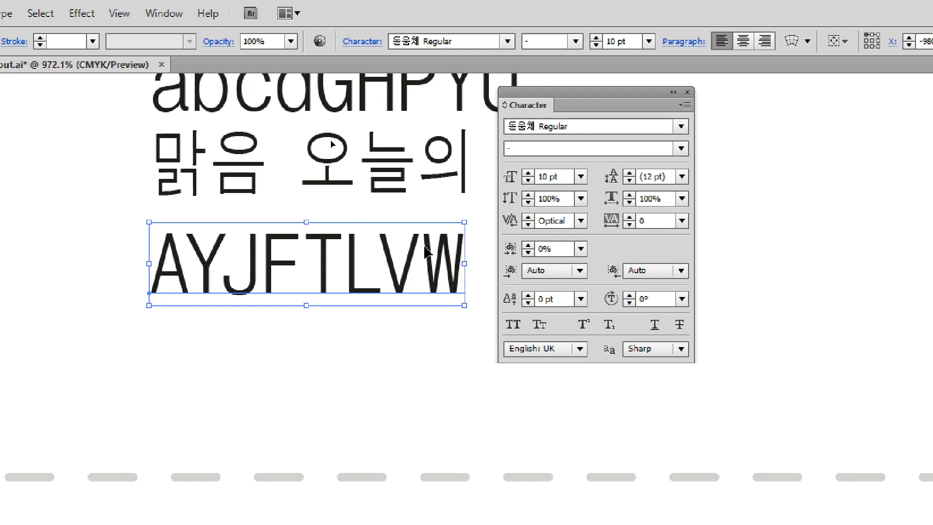
Duplicate the "AYJFTLVW" text directly below the original and replace the copy's content with "abcdf"
{"action": "left_click_drag", "start_coordinate": [426, 255], "coordinate": [438, 338]}
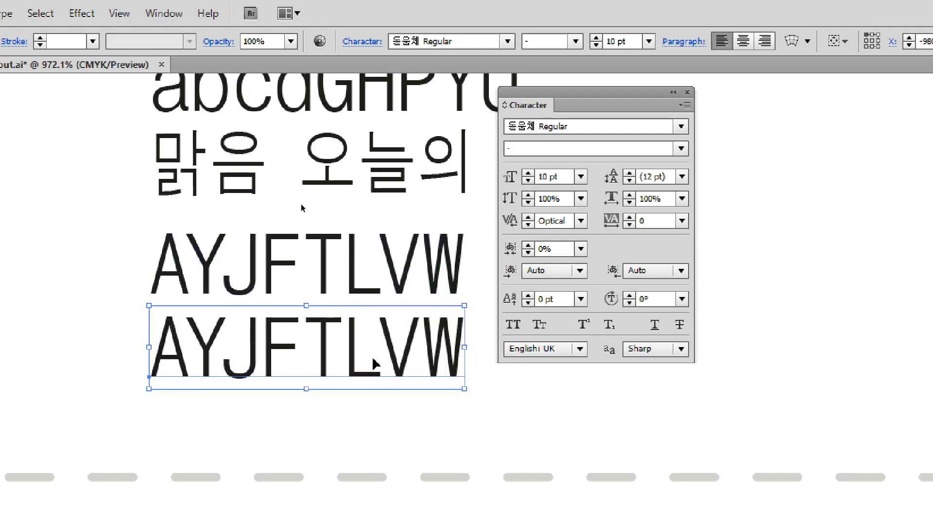
{"action": "double_click", "coordinate": [374, 364]}
{"action": "key", "text": "ctrl+a"}
{"action": "type", "text": "ab"}
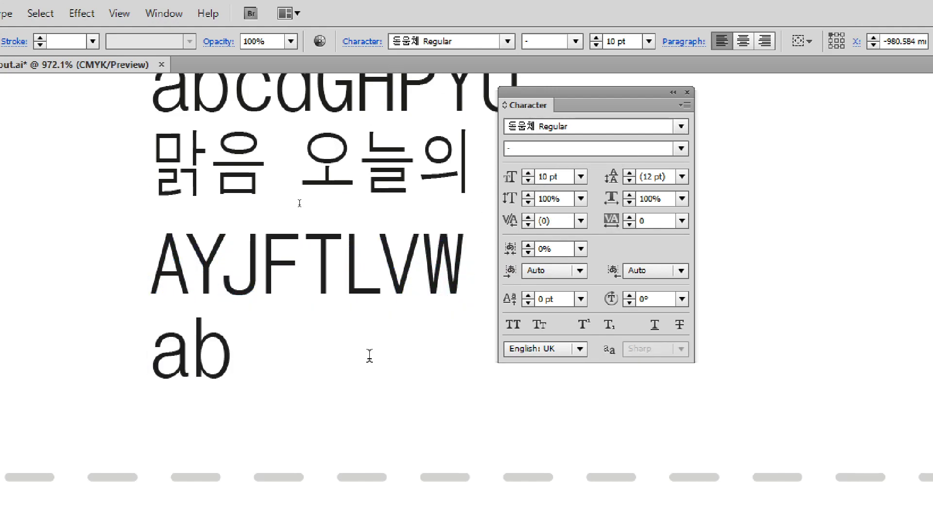
{"action": "type", "text": "cdf"}
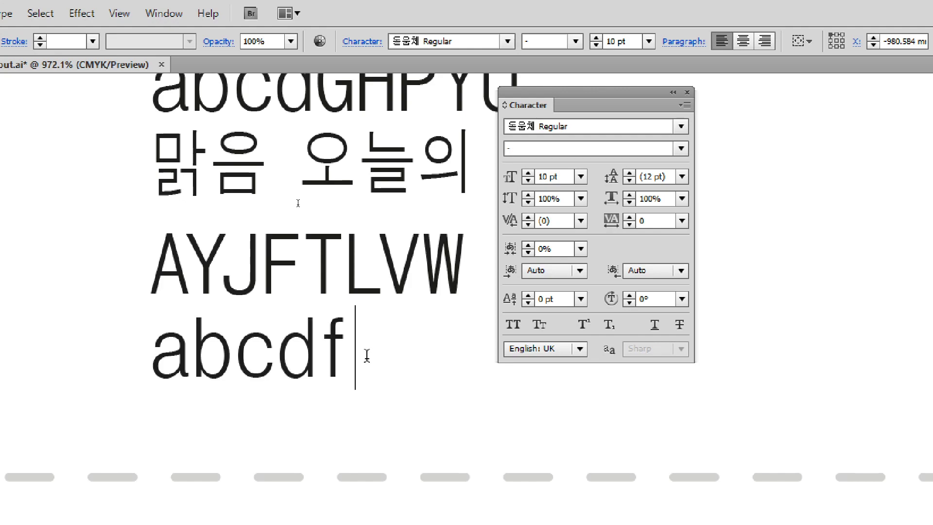
{"action": "key", "text": "Escape"}
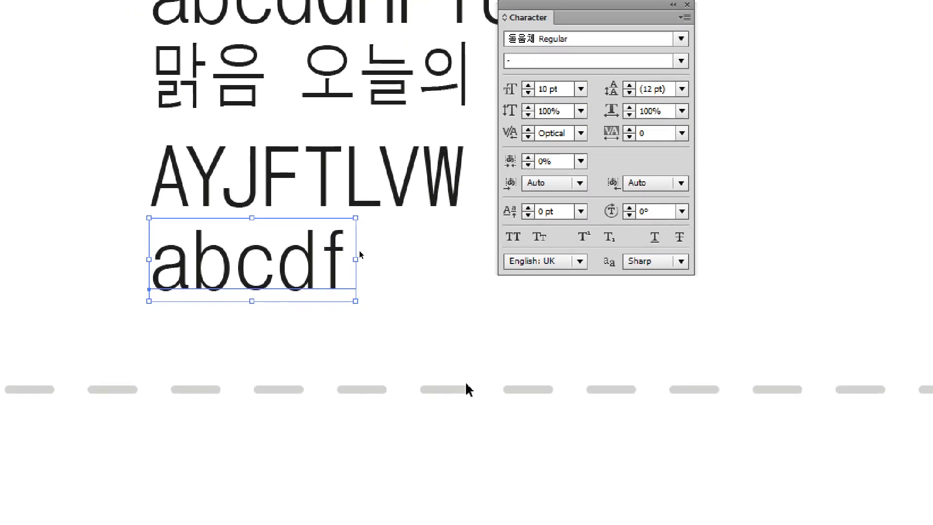
Toggle All Caps on and off for the "abcdf" text to compare the letterforms
{"action": "left_click", "coordinate": [514, 237]}
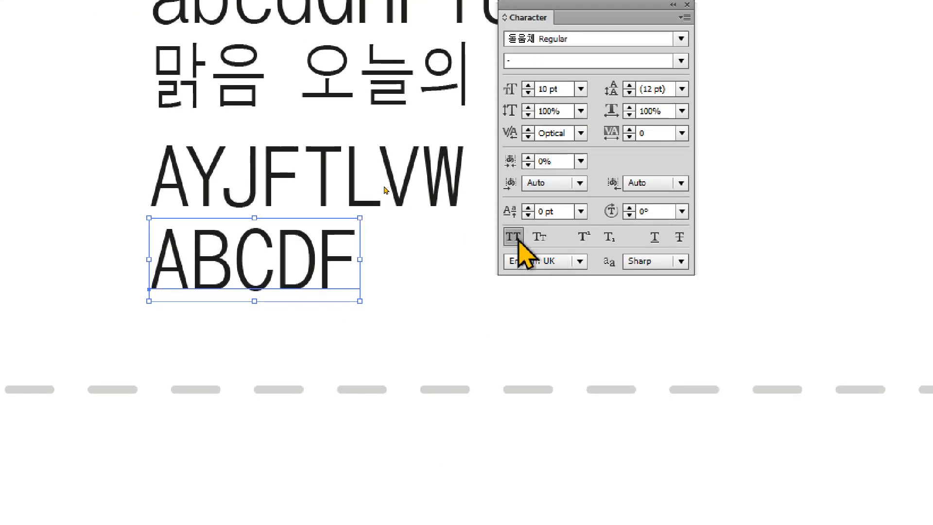
{"action": "left_click", "coordinate": [516, 238]}
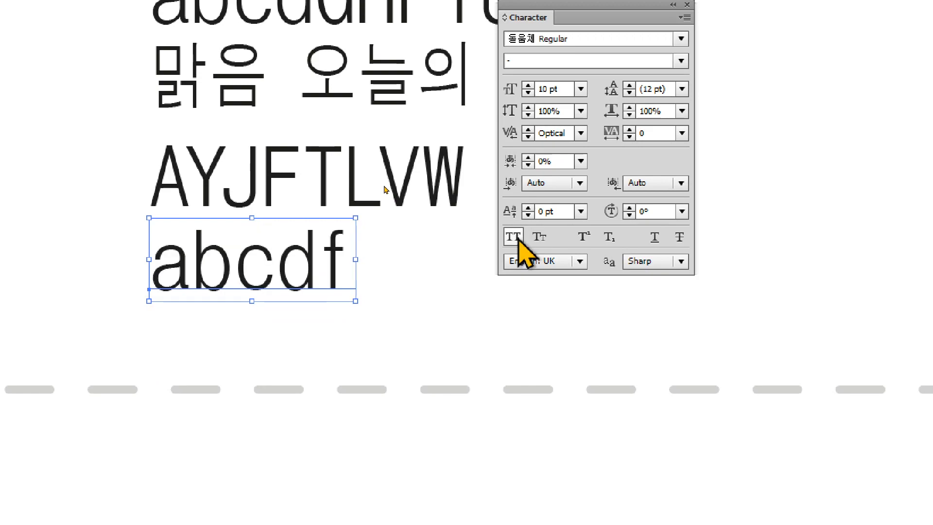
{"action": "left_click", "coordinate": [518, 240]}
{"action": "left_click", "coordinate": [518, 240]}
{"action": "left_click", "coordinate": [518, 240]}
{"action": "left_click", "coordinate": [519, 240]}
{"action": "left_click", "coordinate": [518, 240]}
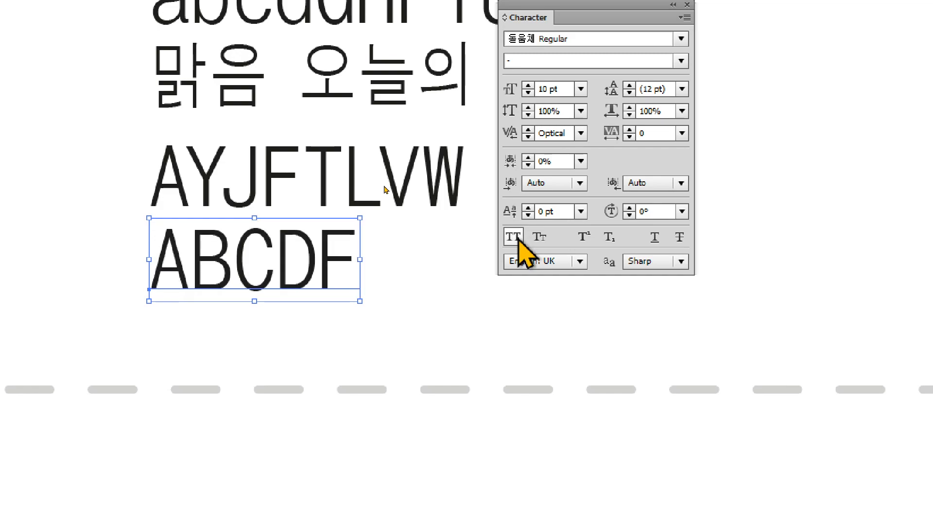
{"action": "left_click", "coordinate": [518, 240]}
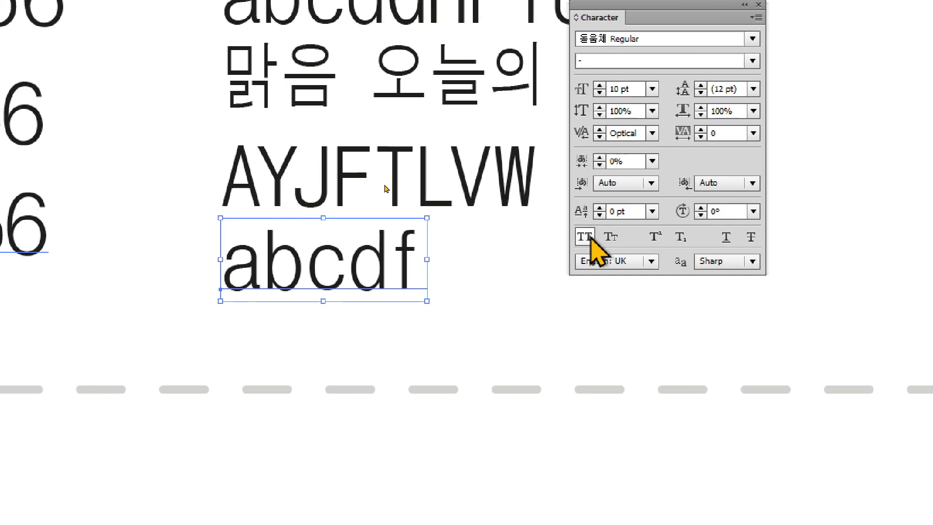
Toggle Small Caps on and off for the "abcdf" text
{"action": "left_click", "coordinate": [611, 237]}
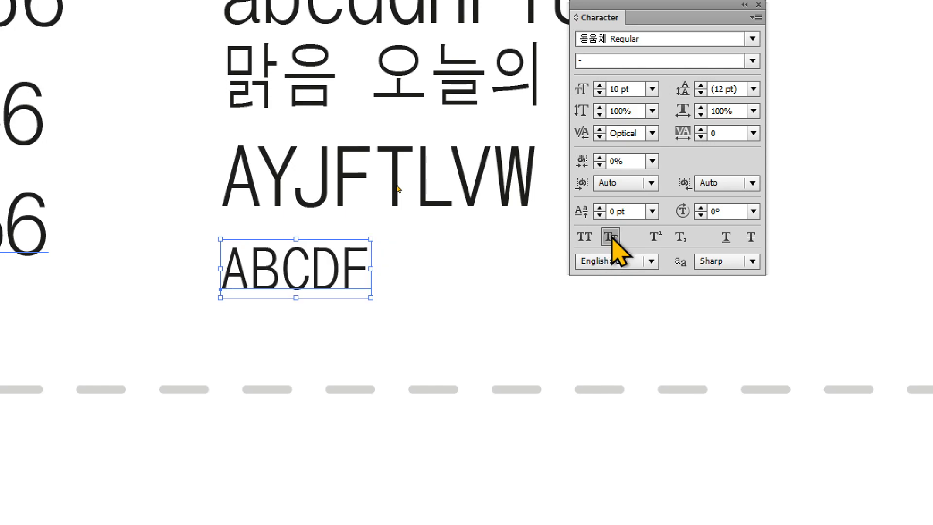
{"action": "left_click", "coordinate": [612, 237]}
{"action": "left_click", "coordinate": [612, 238]}
{"action": "left_click", "coordinate": [612, 237]}
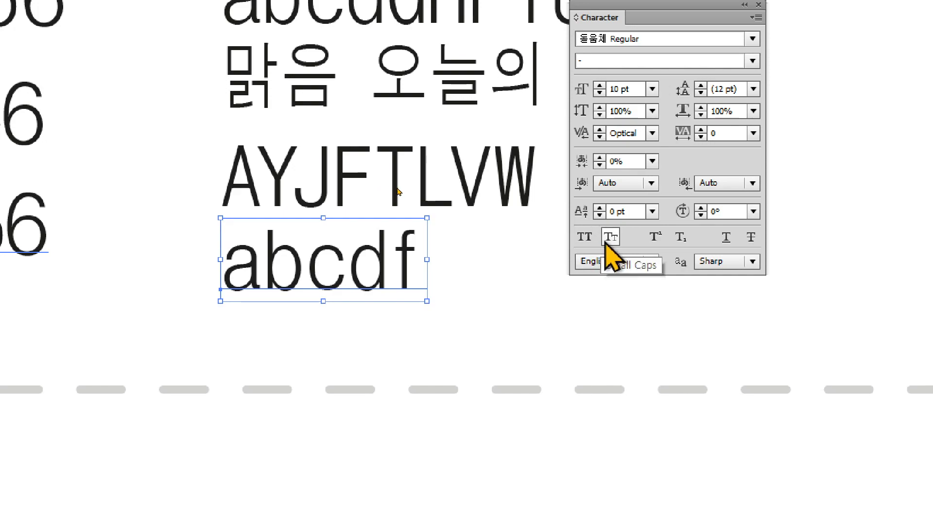
{"action": "left_click", "coordinate": [615, 238]}
{"action": "left_click", "coordinate": [613, 238]}
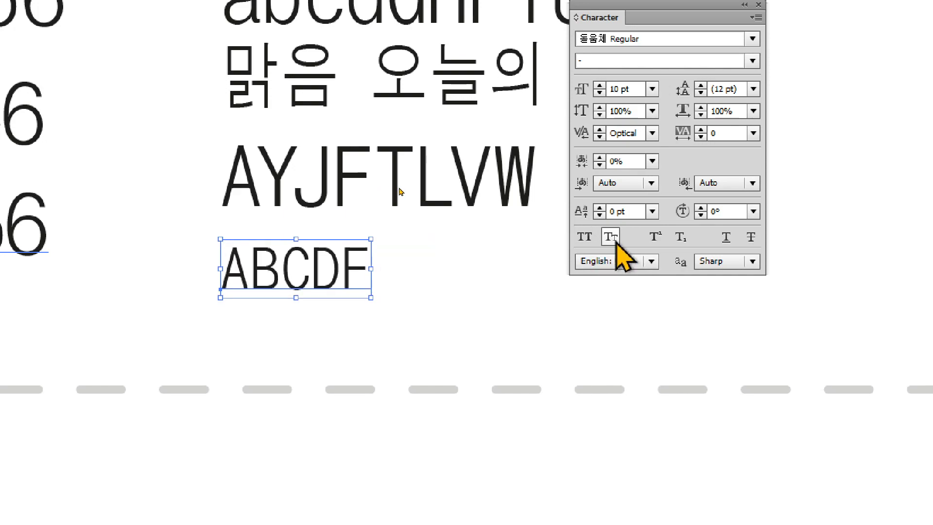
Try Superscript and Subscript on the "abcdf" text and restore its normal position
{"action": "left_click", "coordinate": [661, 242]}
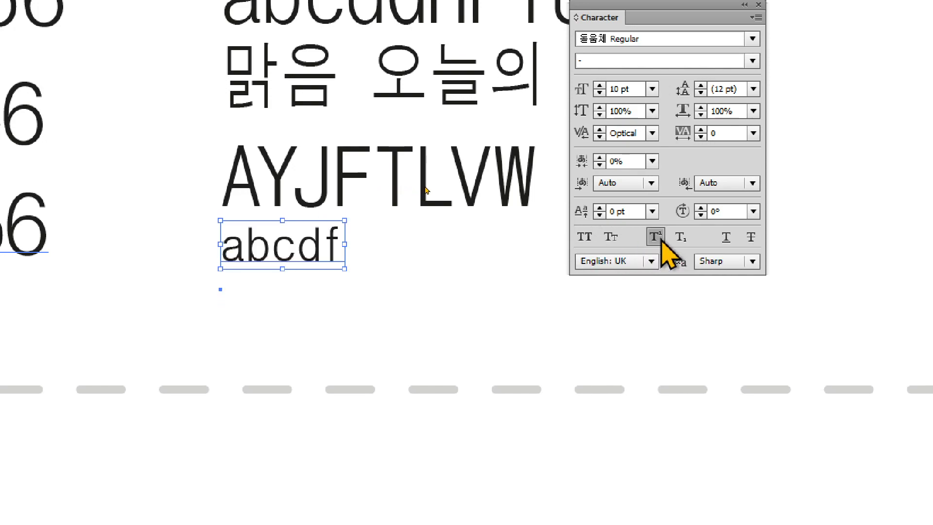
{"action": "left_click", "coordinate": [682, 238]}
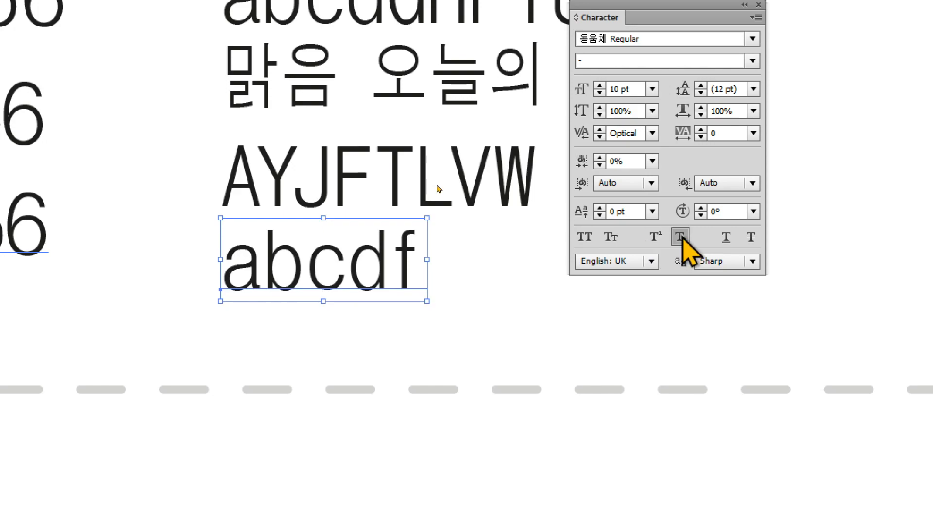
{"action": "left_click", "coordinate": [681, 238]}
Try Underline, Strikethrough and Subscript together on the "abcdf" text and clear all three
{"action": "left_click", "coordinate": [725, 237]}
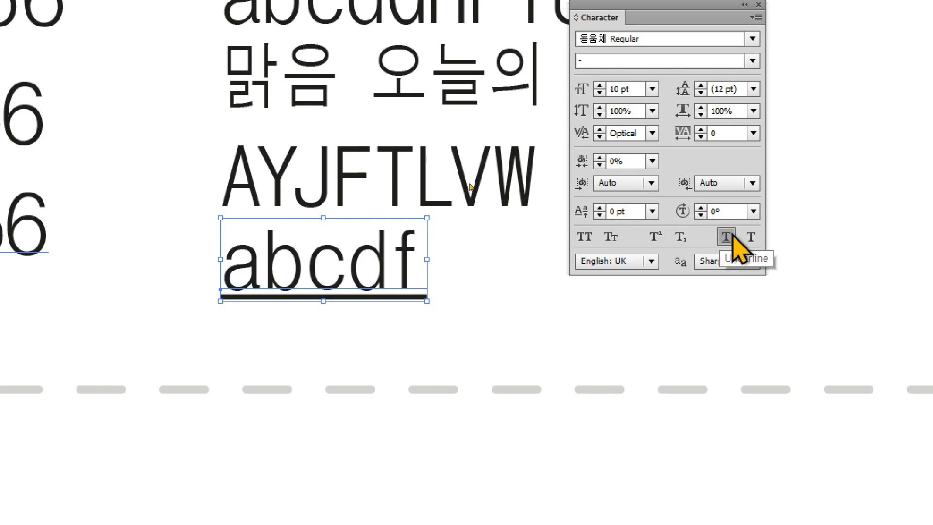
{"action": "left_click", "coordinate": [753, 237]}
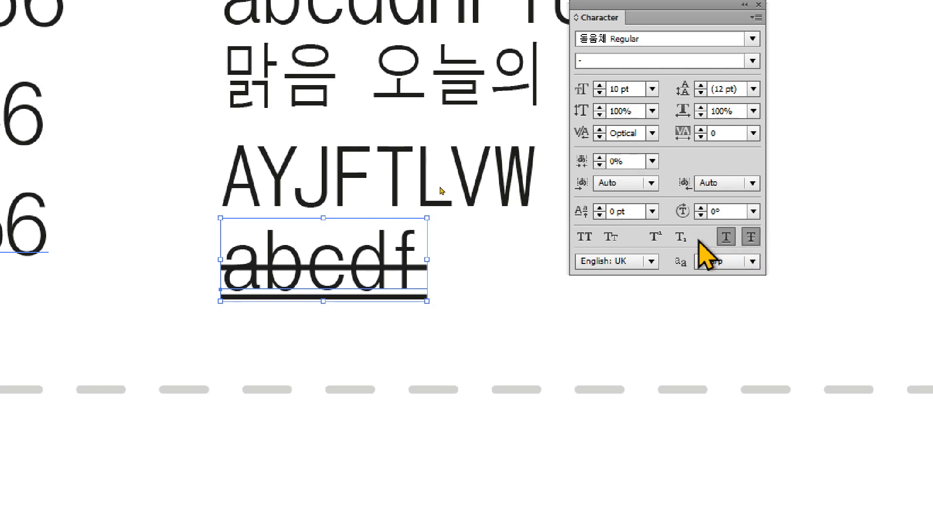
{"action": "left_click", "coordinate": [681, 238]}
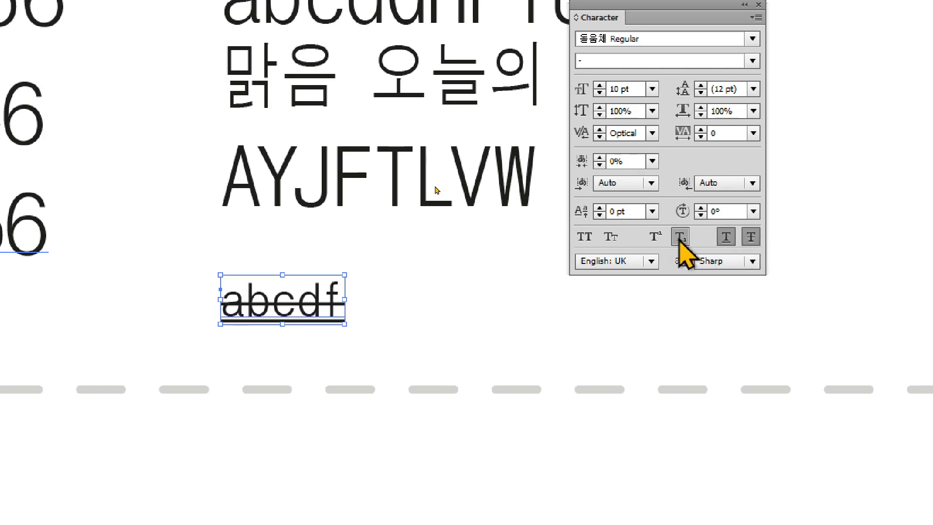
{"action": "left_click", "coordinate": [680, 237]}
{"action": "left_click", "coordinate": [726, 238]}
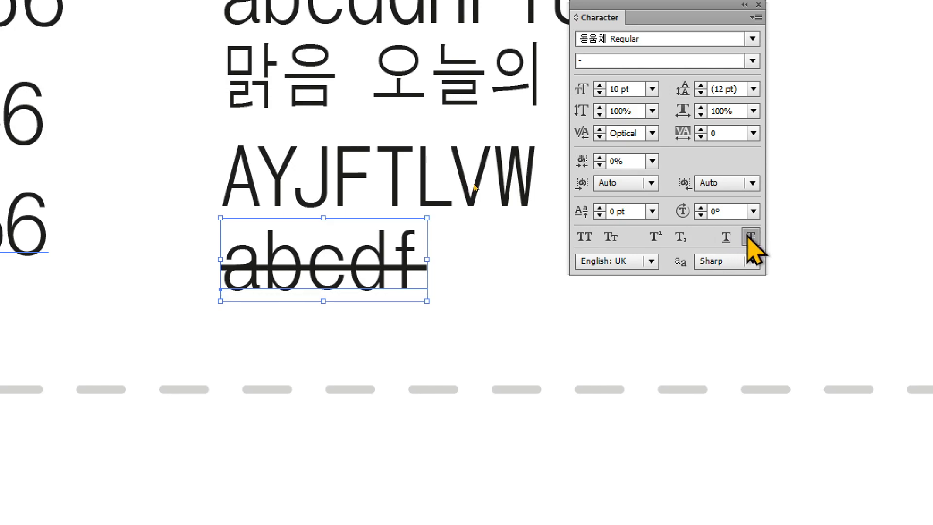
{"action": "left_click", "coordinate": [751, 236]}
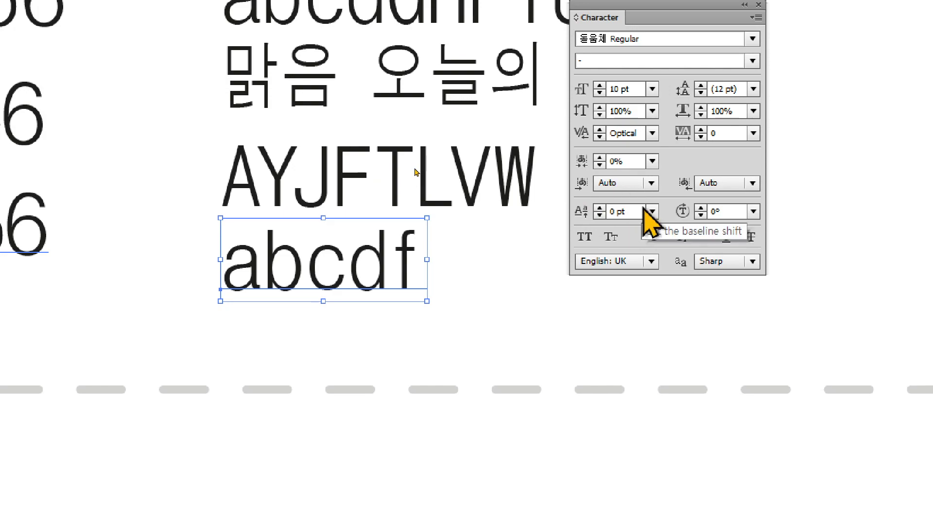
Try a 17° character rotation on the "abcdf" text and reset it to 0°
{"action": "left_click", "coordinate": [701, 208]}
{"action": "left_click", "coordinate": [701, 208]}
{"action": "left_click", "coordinate": [701, 208]}
{"action": "left_click", "coordinate": [701, 208]}
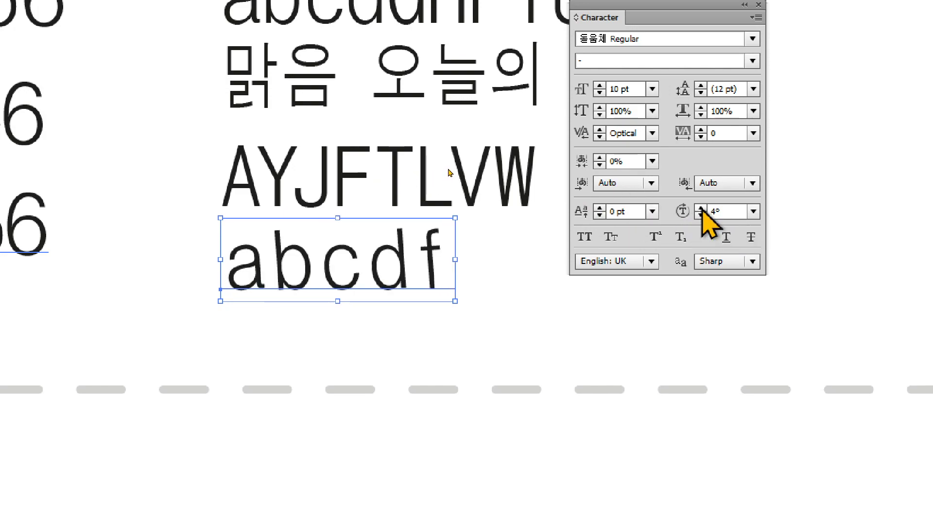
{"action": "left_click", "coordinate": [701, 208]}
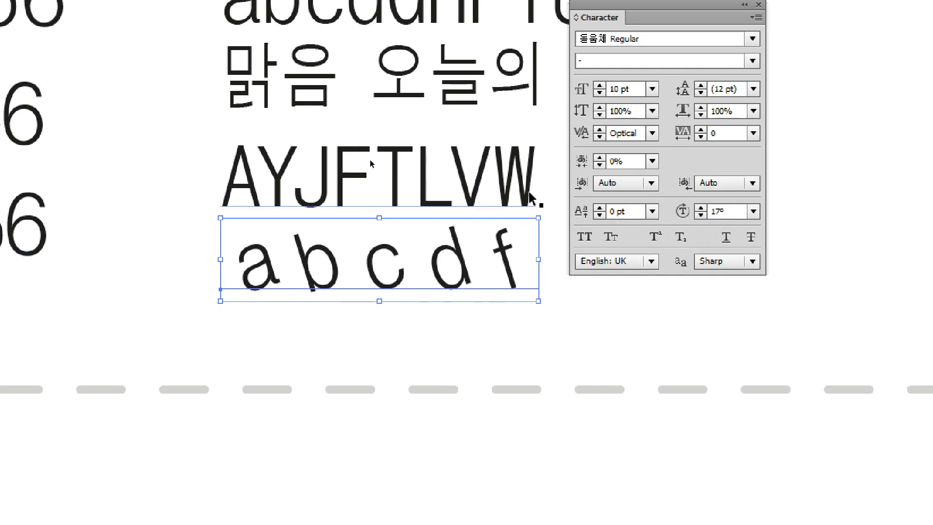
{"action": "left_click", "coordinate": [754, 211]}
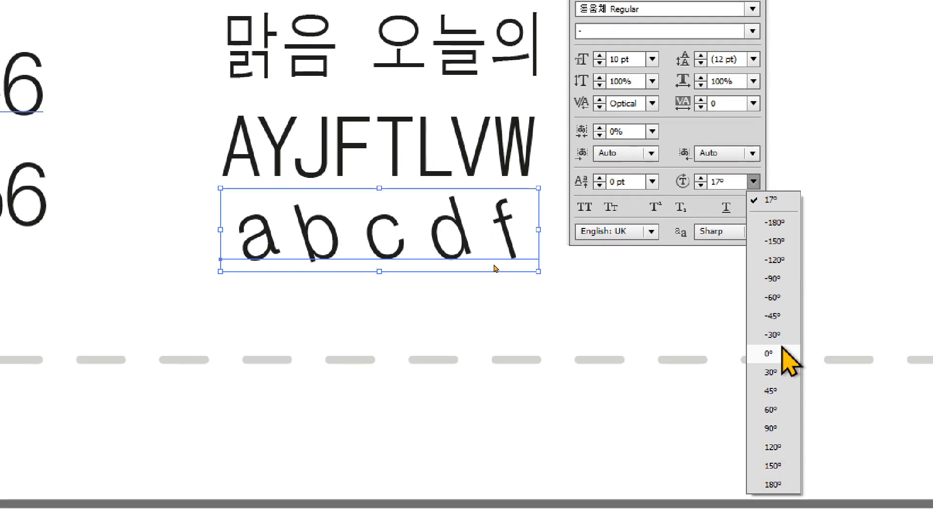
{"action": "left_click", "coordinate": [777, 383]}
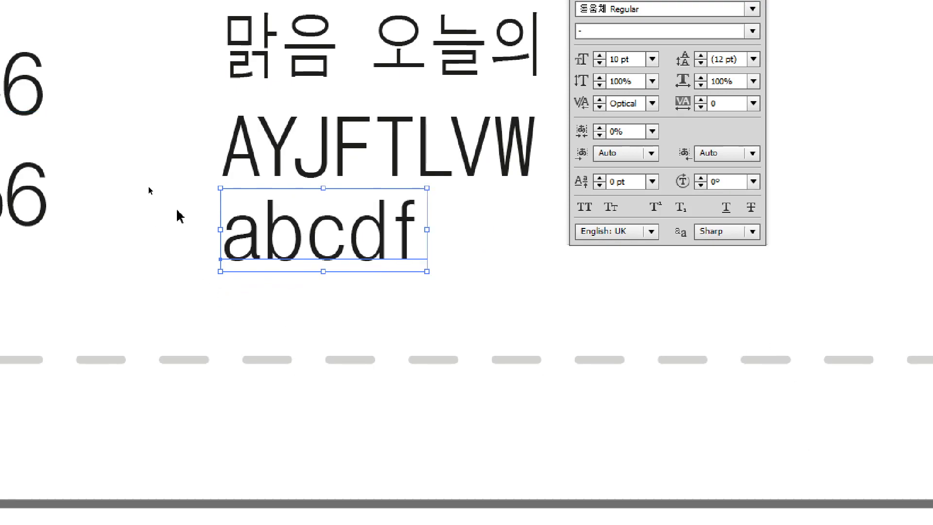
Deselect the "abcdf" text and dock the floating Character panel between Paragraph and OpenType
{"action": "key", "text": "a"}
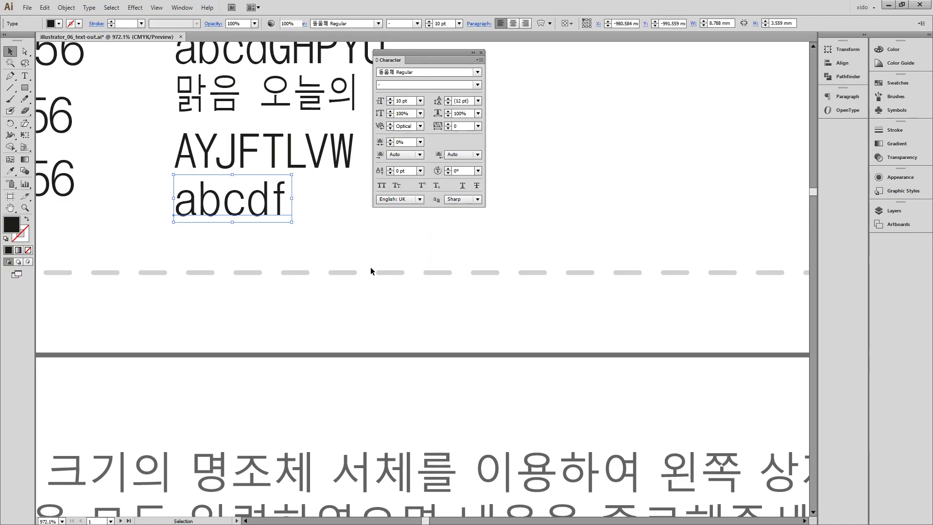
{"action": "left_click", "coordinate": [585, 352]}
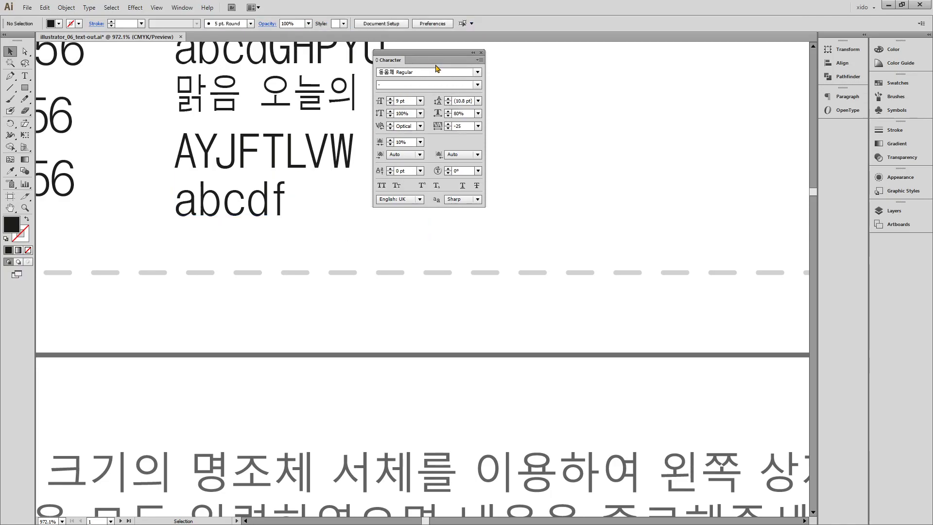
{"action": "left_click_drag", "start_coordinate": [446, 58], "coordinate": [844, 123]}
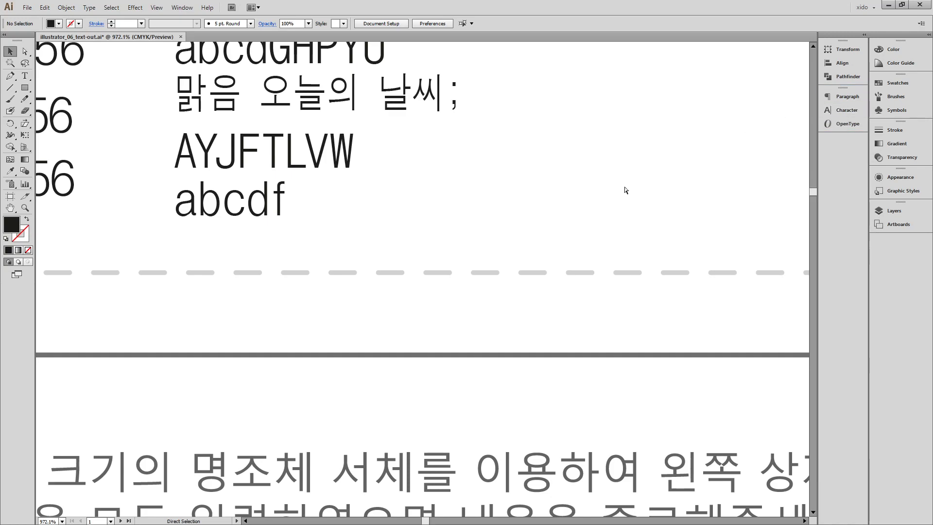
Set the default leading to 11 pt with no text selected
{"action": "key", "text": "ctrl+minus"}
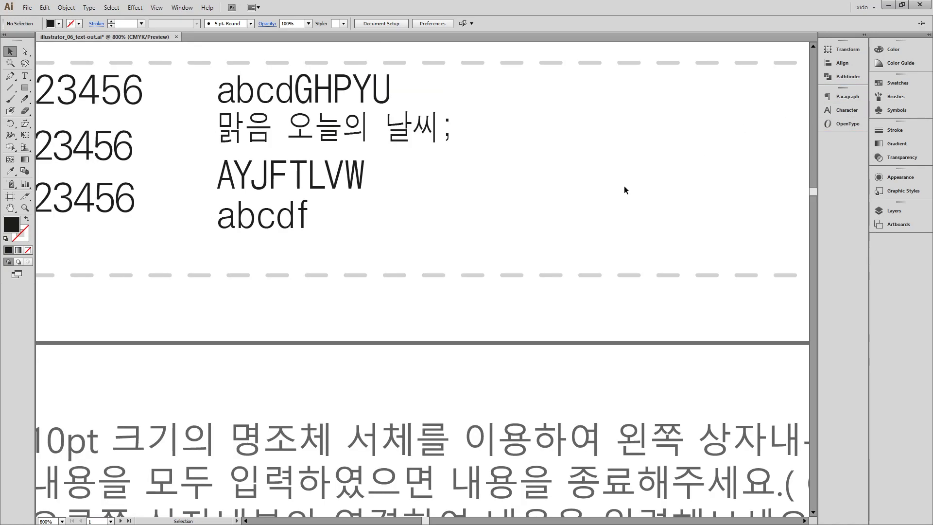
{"action": "left_click_drag", "start_coordinate": [280, 371], "coordinate": [377, 402]}
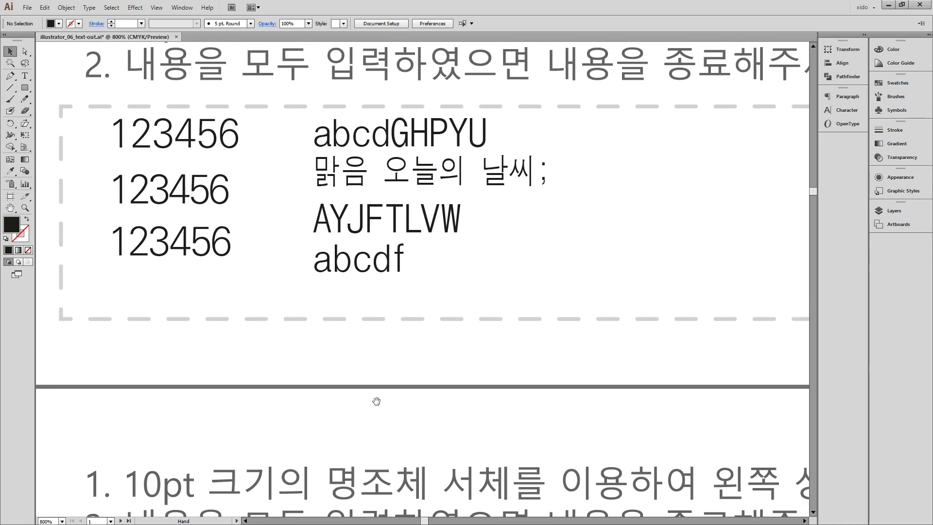
{"action": "left_click", "coordinate": [26, 76]}
{"action": "left_click", "coordinate": [10, 51]}
{"action": "left_click", "coordinate": [858, 98]}
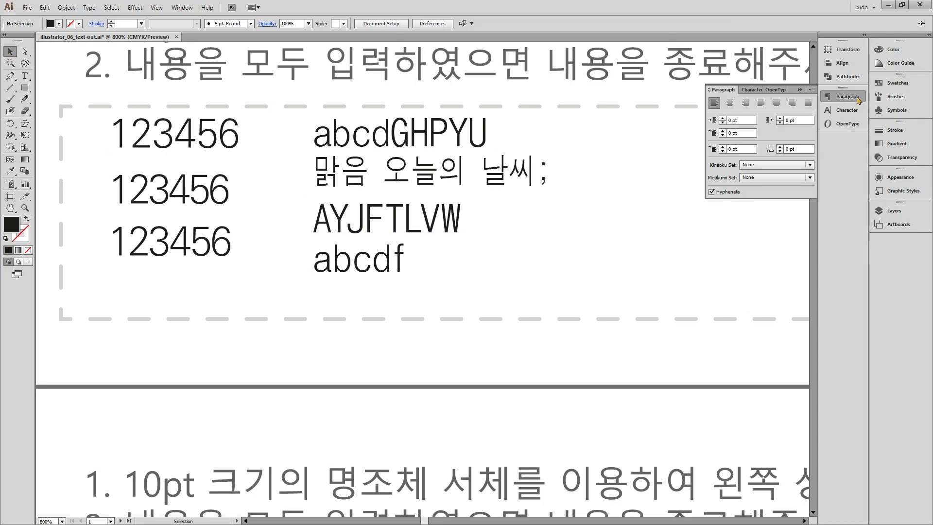
{"action": "left_click", "coordinate": [856, 112]}
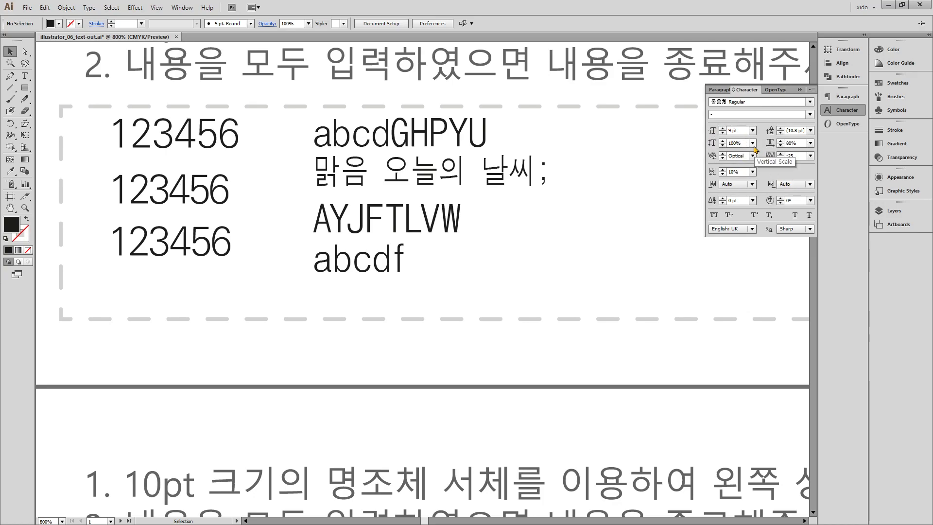
{"action": "left_click", "coordinate": [781, 133]}
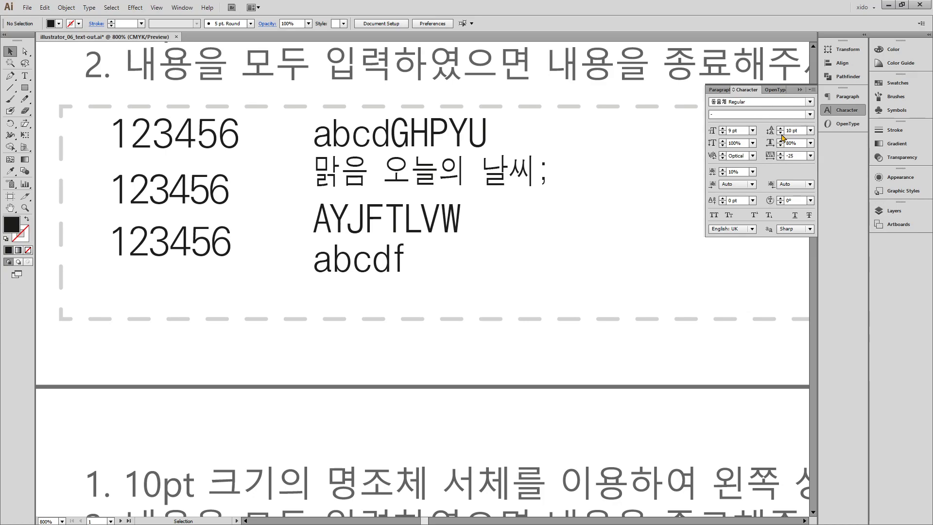
{"action": "left_click", "coordinate": [781, 129]}
{"action": "left_click", "coordinate": [753, 156]}
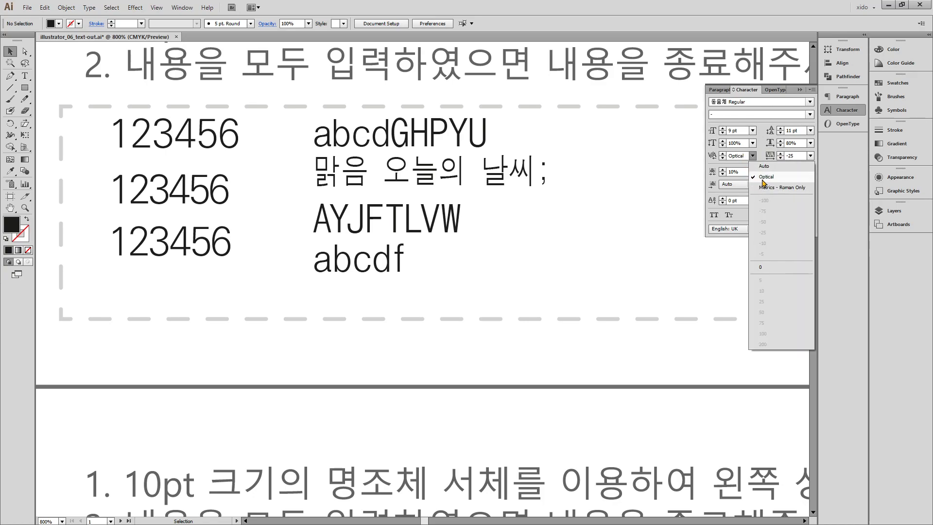
{"action": "left_click", "coordinate": [811, 156]}
{"action": "left_click", "coordinate": [811, 156]}
{"action": "left_click", "coordinate": [811, 155]}
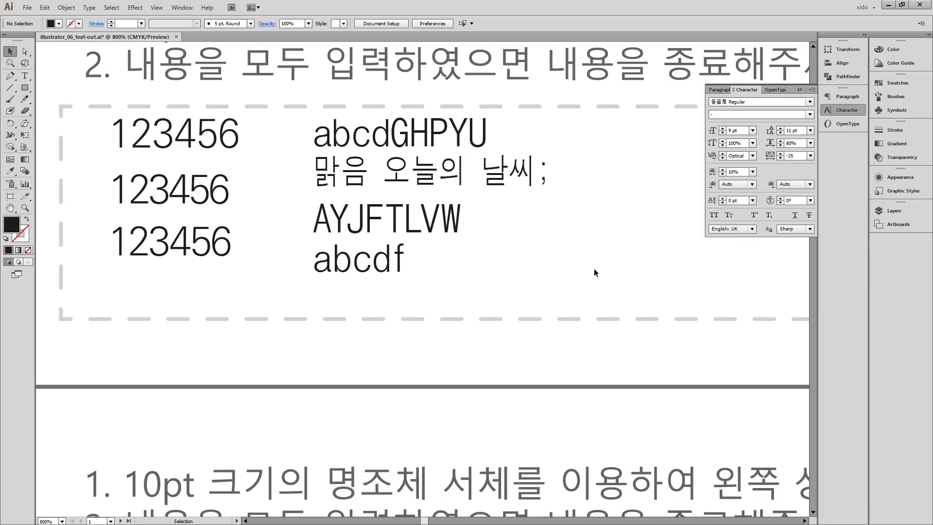
Examine the exercise instructions for 10pt text in two linked boxes and the empty box below them
{"action": "key", "text": "ctrl+minus"}
{"action": "left_click_drag", "start_coordinate": [644, 394], "coordinate": [517, 109]}
{"action": "left_click", "coordinate": [851, 111]}
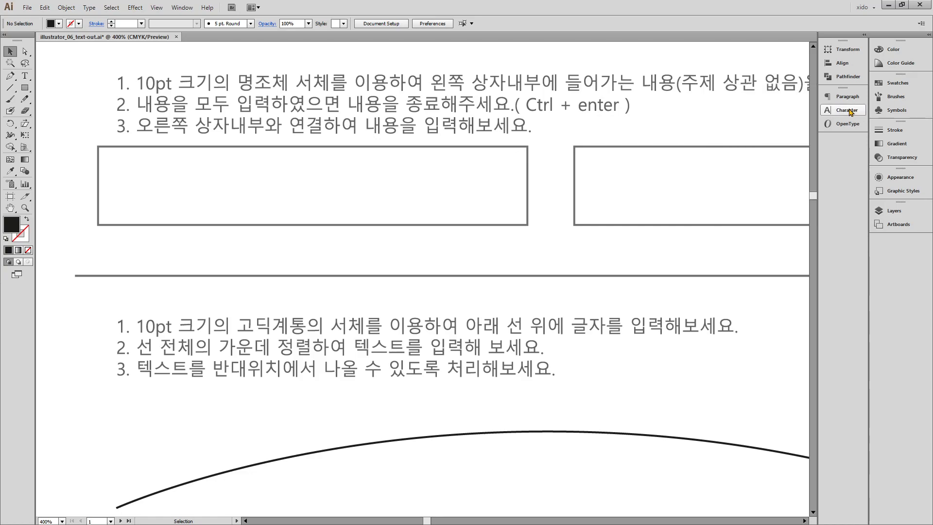
{"action": "key", "text": "space"}
{"action": "left_click", "coordinate": [438, 225], "text": "ctrl"}
{"action": "left_click_drag", "start_coordinate": [382, 233], "coordinate": [544, 269]}
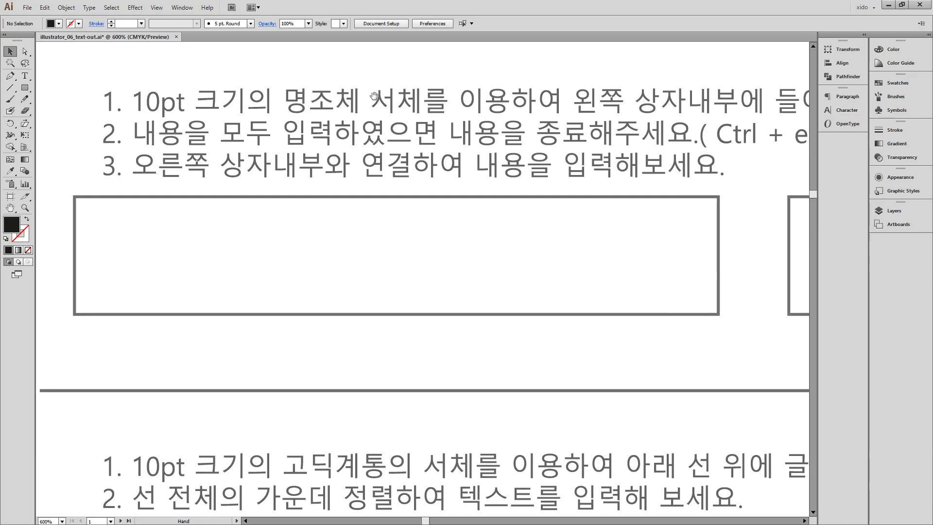
{"action": "left_click_drag", "start_coordinate": [302, 104], "coordinate": [339, 120]}
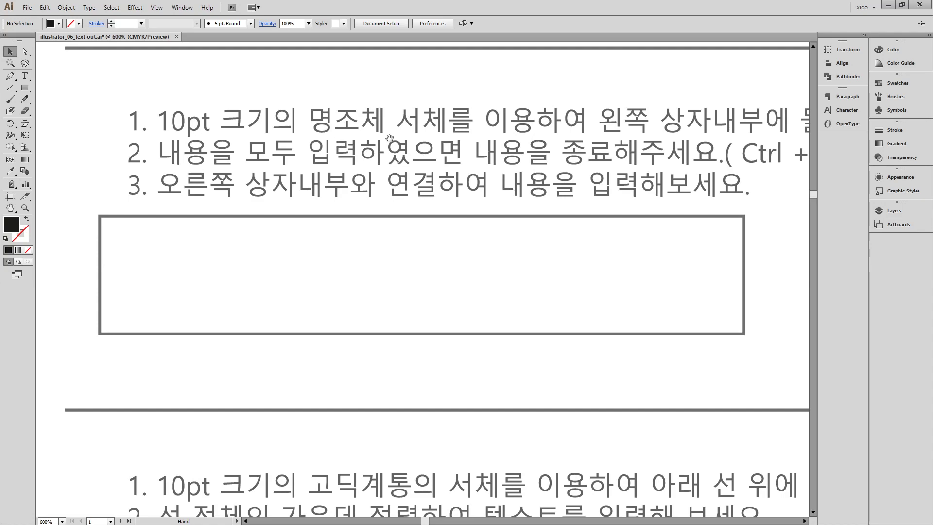
{"action": "left_click_drag", "start_coordinate": [390, 139], "coordinate": [370, 110]}
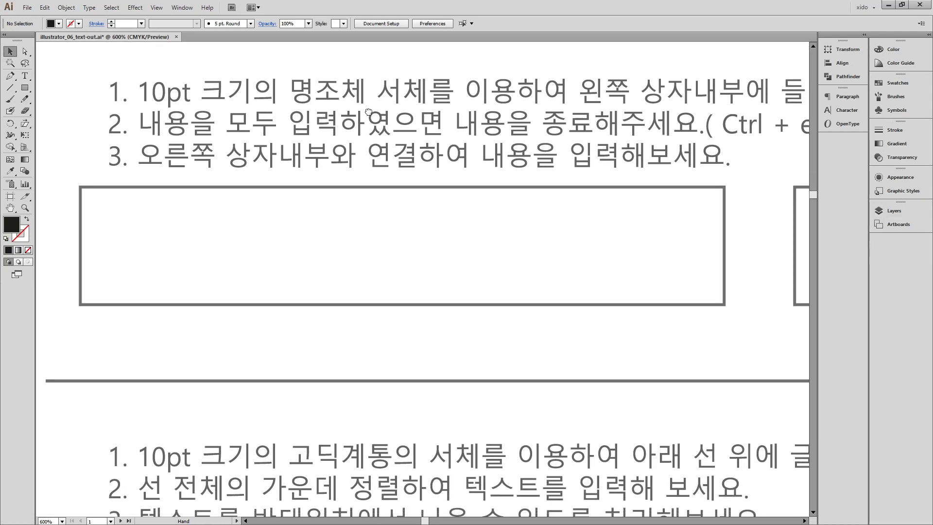
Swap the fill and stroke of the first empty box and colour its fill yellow with Y 100 and K 5
{"action": "left_click", "coordinate": [25, 78]}
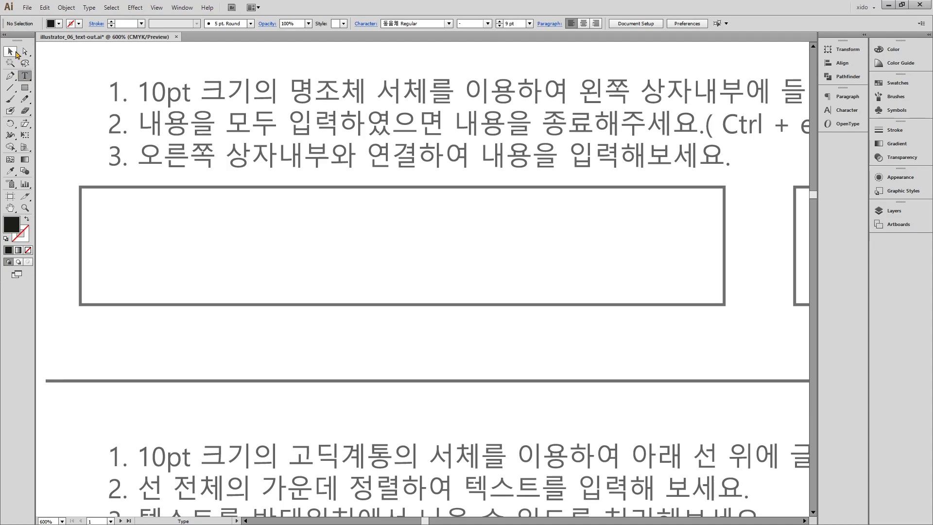
{"action": "left_click", "coordinate": [10, 52]}
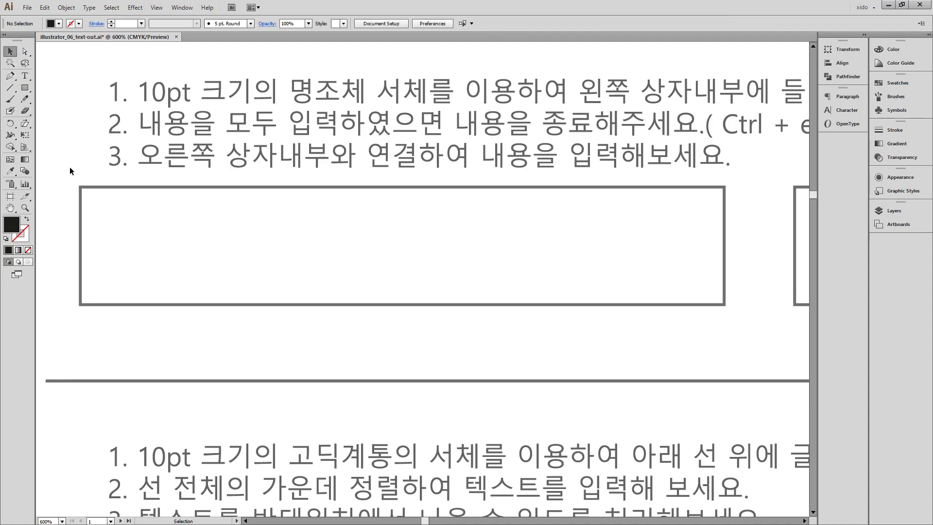
{"action": "left_click", "coordinate": [93, 186]}
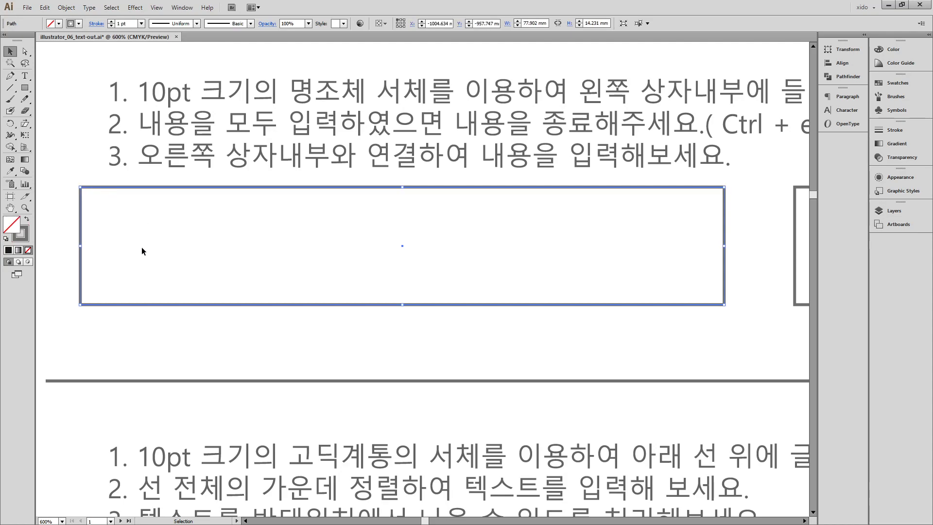
{"action": "left_click_drag", "start_coordinate": [91, 213], "coordinate": [754, 316]}
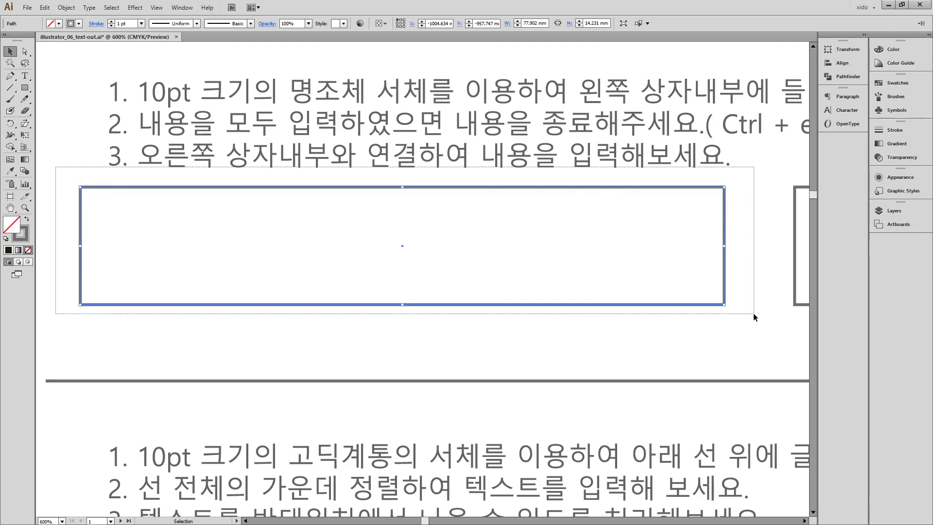
{"action": "left_click_drag", "start_coordinate": [75, 149], "coordinate": [759, 328]}
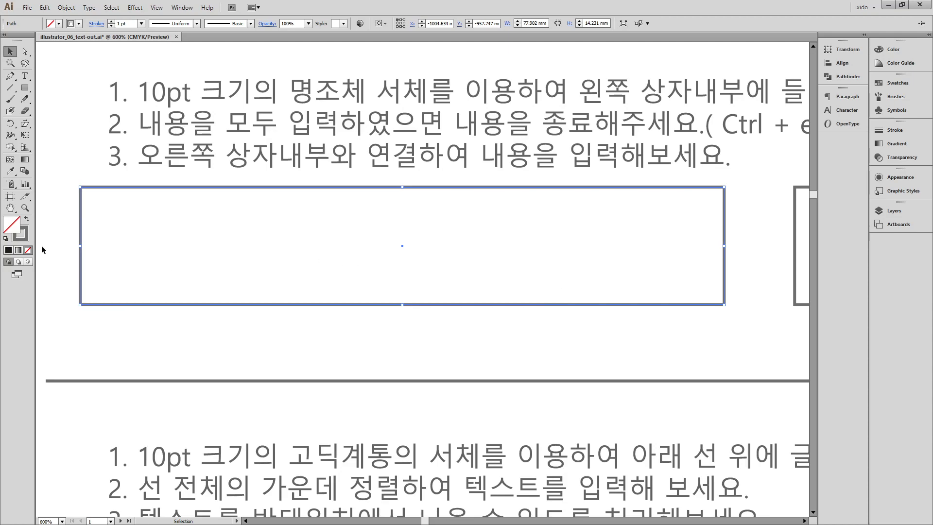
{"action": "left_click", "coordinate": [27, 219]}
{"action": "left_click", "coordinate": [894, 49]}
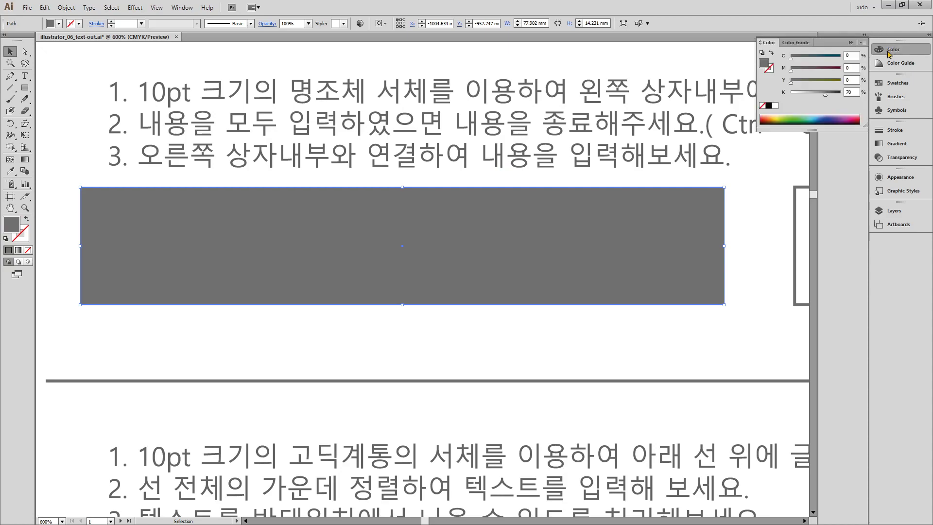
{"action": "left_click", "coordinate": [807, 94]}
{"action": "mouse_move", "coordinate": [804, 82]}
{"action": "left_mouse_down"}
{"action": "mouse_move", "coordinate": [847, 85]}
{"action": "mouse_move", "coordinate": [793, 96]}
{"action": "left_mouse_up"}
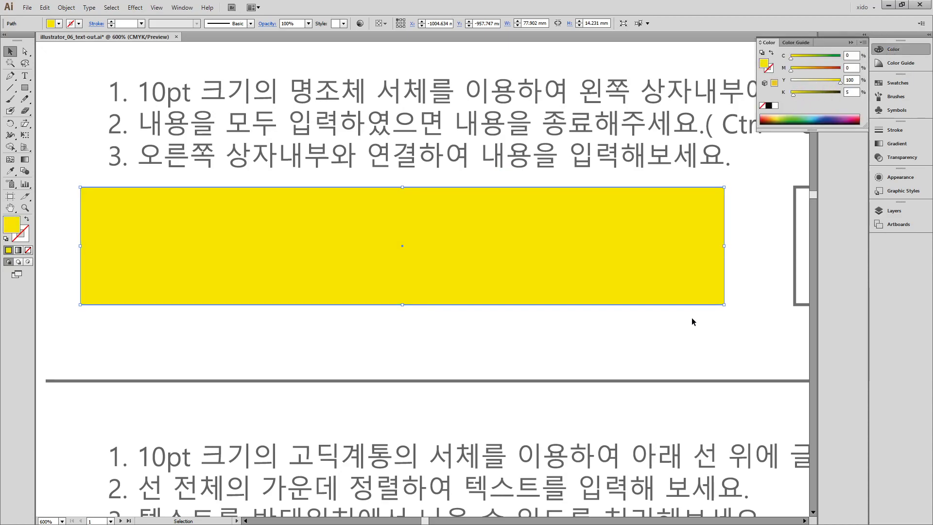
{"action": "left_click", "coordinate": [649, 340]}
{"action": "left_click", "coordinate": [424, 246]}
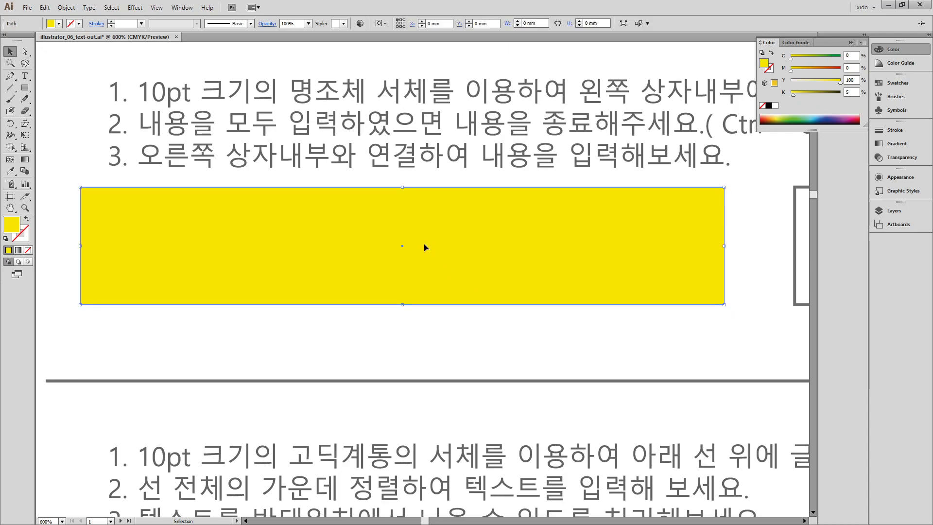
Turn the yellow box into an area type frame containing "1233456 asdfasdf asdfasdf asdfasdf"
{"action": "left_click", "coordinate": [24, 77]}
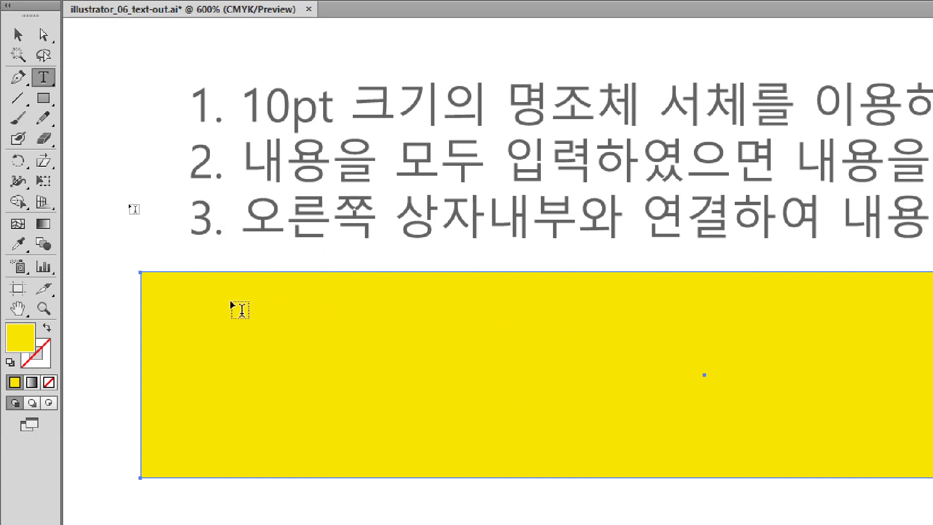
{"action": "left_click", "coordinate": [161, 287]}
{"action": "type", "text": "1"}
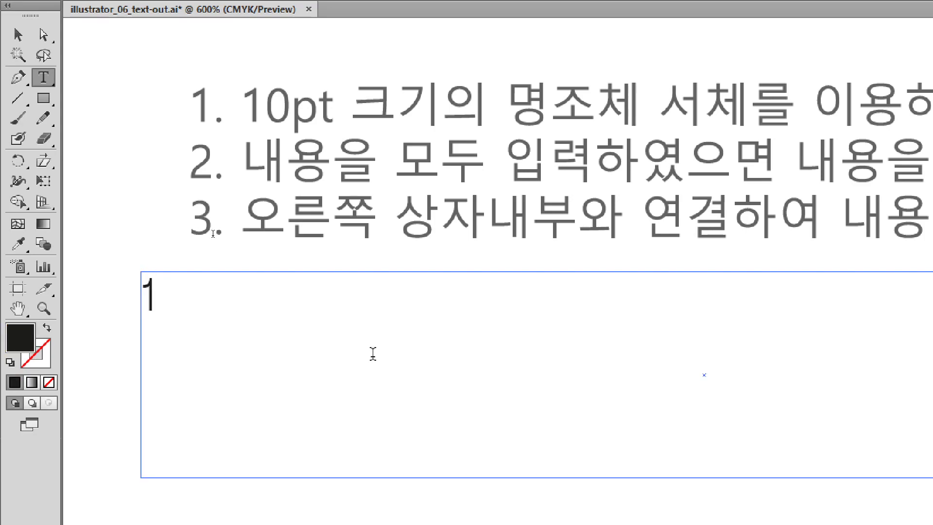
{"action": "type", "text": "233456  asdf"}
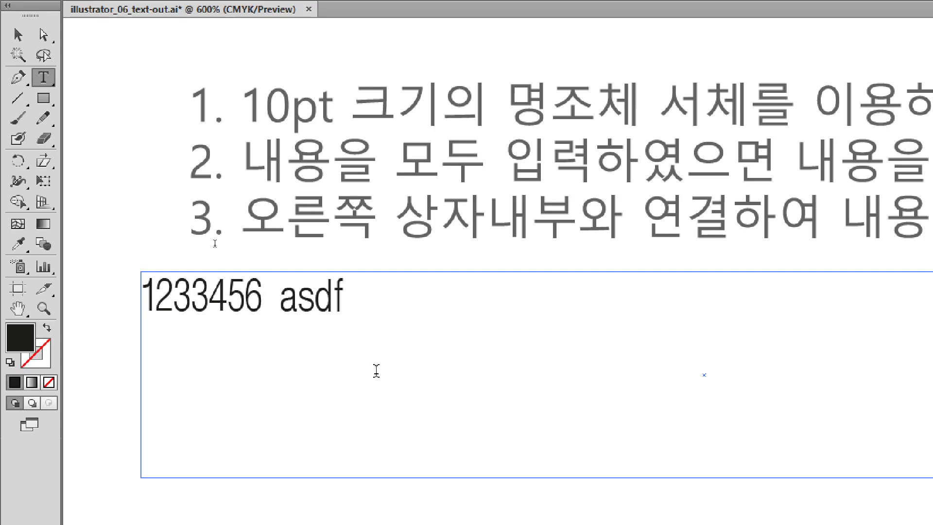
{"action": "type", "text": "asdf  asdfasdf  asd"}
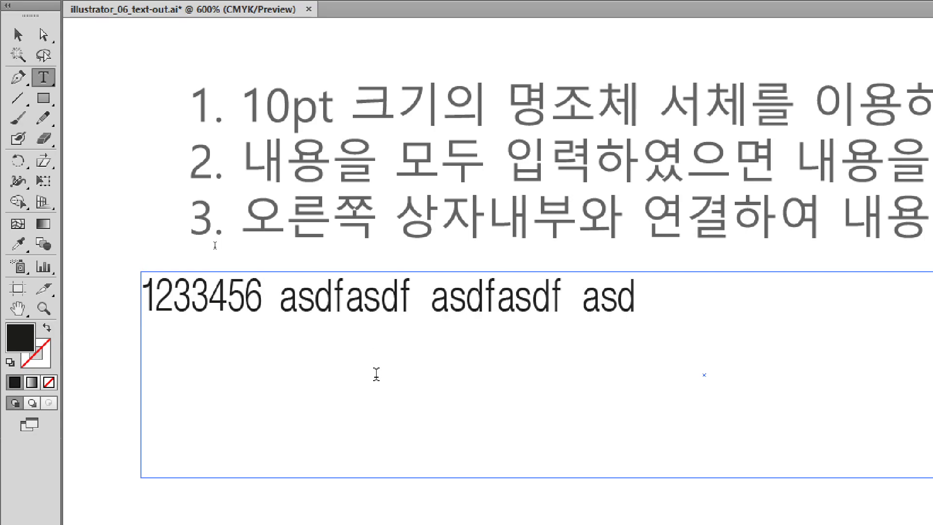
{"action": "type", "text": "fasdf"}
{"action": "key", "text": "Escape"}
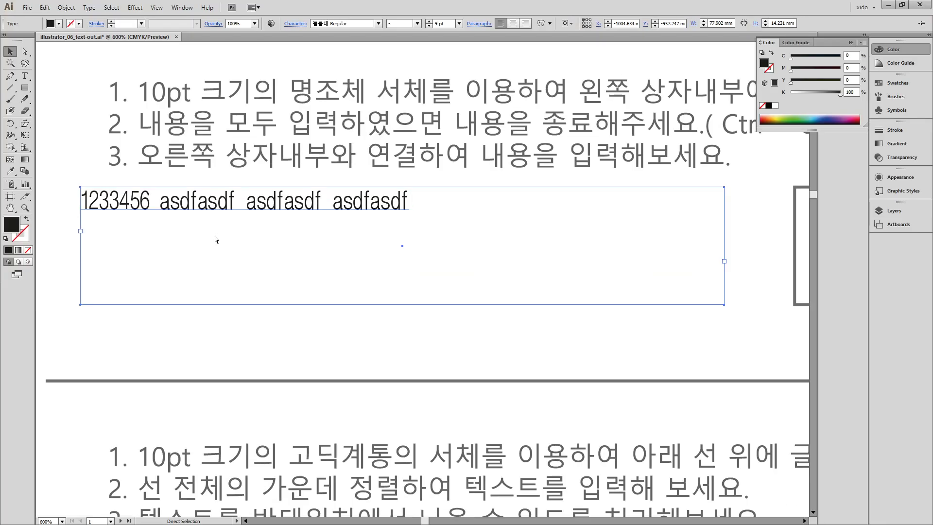
Set the horizontal scale of the area text to 100% and its tracking to 0
{"action": "key", "text": "ctrl+minus"}
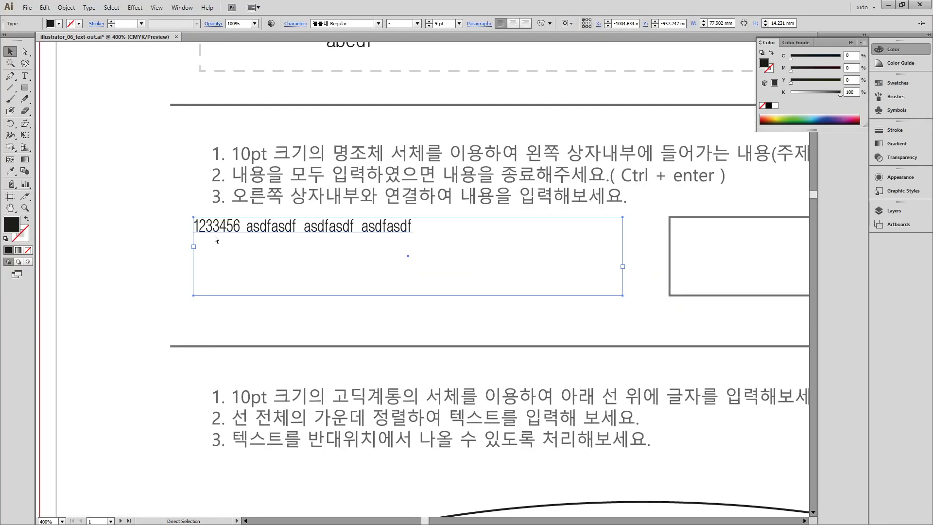
{"action": "key", "text": "ctrl+space"}
{"action": "left_click_drag", "start_coordinate": [164, 183], "coordinate": [669, 337]}
{"action": "left_click", "coordinate": [893, 51]}
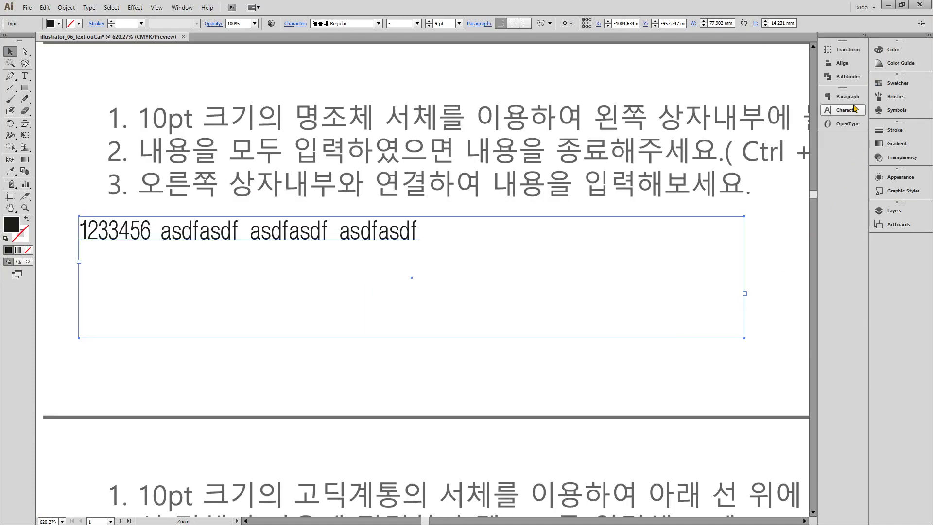
{"action": "left_click", "coordinate": [854, 108]}
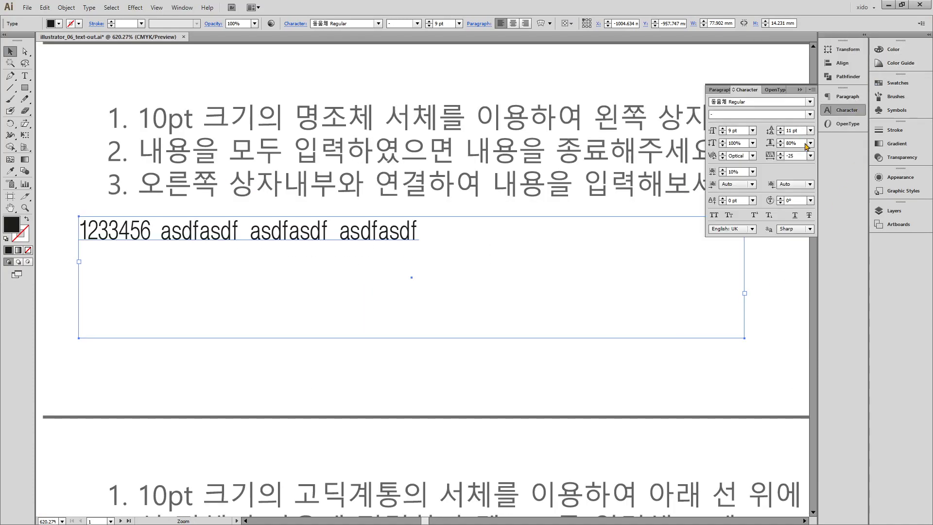
{"action": "left_click", "coordinate": [810, 144]}
{"action": "left_click", "coordinate": [822, 196]}
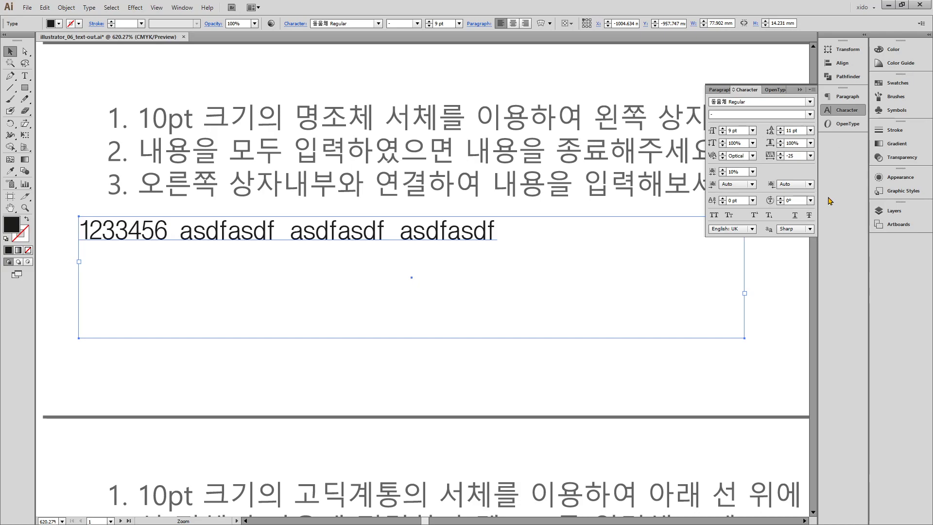
{"action": "left_click", "coordinate": [810, 156]}
{"action": "left_click", "coordinate": [822, 234]}
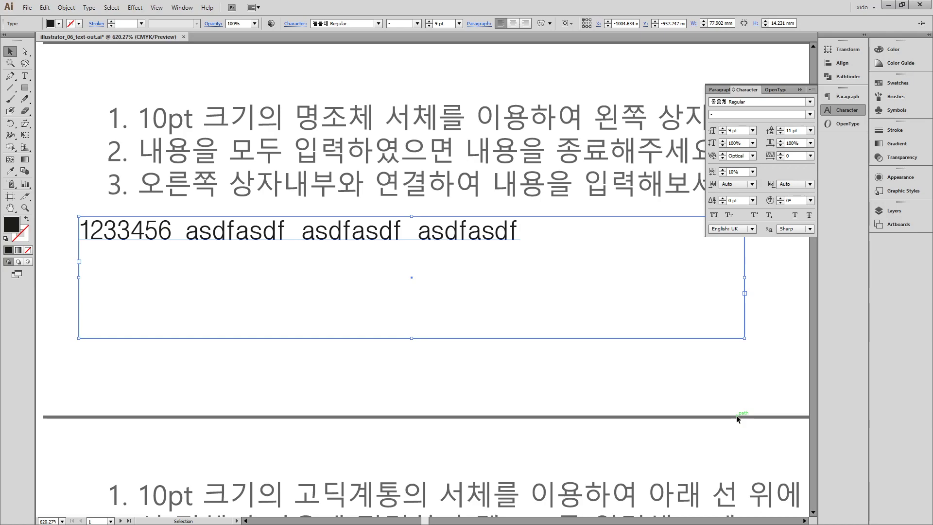
{"action": "left_click", "coordinate": [830, 113]}
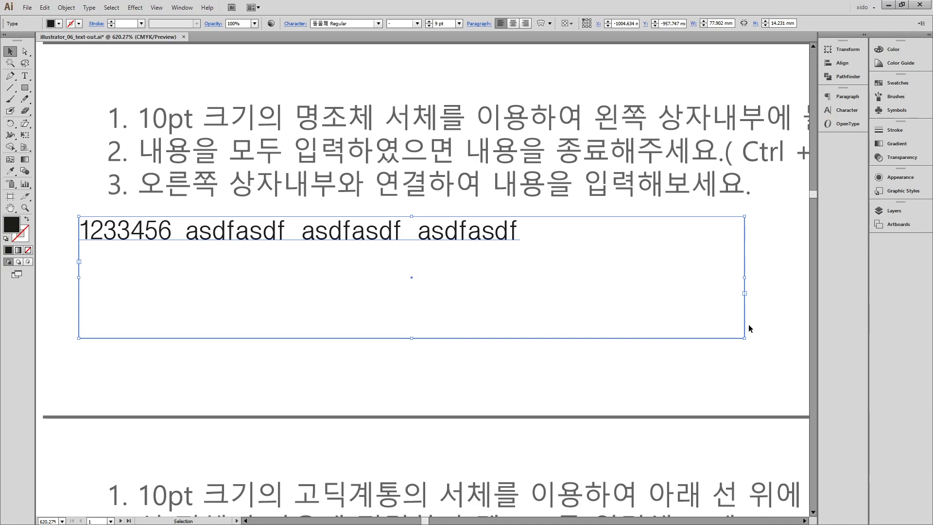
{"action": "key", "text": "ctrl"}
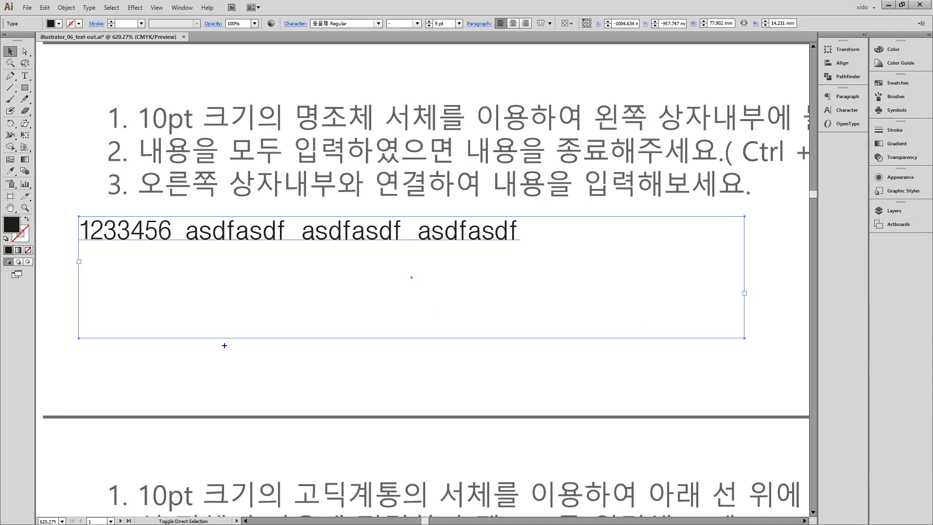
{"action": "mouse_move", "coordinate": [78, 267]}
{"action": "left_mouse_down"}
{"action": "mouse_move", "coordinate": [80, 246]}
{"action": "mouse_move", "coordinate": [90, 268]}
{"action": "left_mouse_up"}
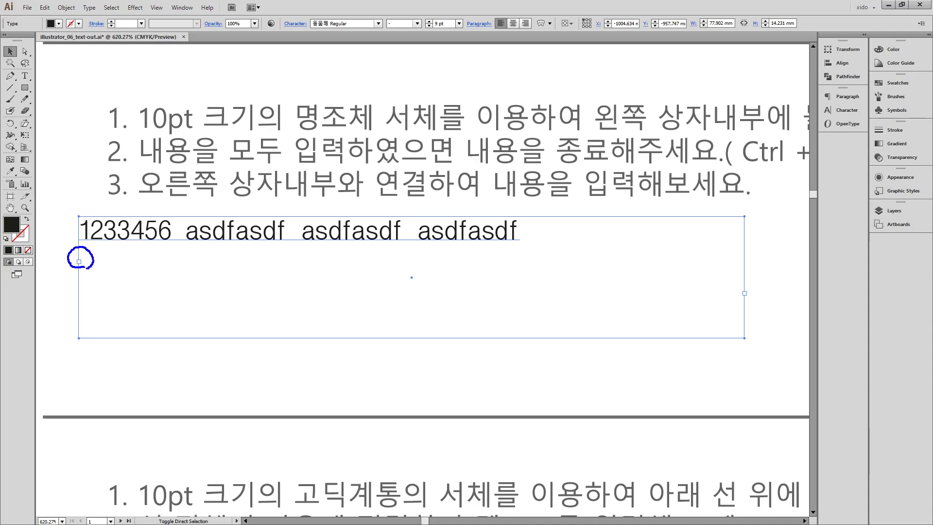
{"action": "mouse_move", "coordinate": [752, 300]}
{"action": "left_mouse_down"}
{"action": "mouse_move", "coordinate": [733, 298]}
{"action": "mouse_move", "coordinate": [753, 276]}
{"action": "left_mouse_up"}
{"action": "mouse_move", "coordinate": [71, 210]}
{"action": "left_mouse_down"}
{"action": "mouse_move", "coordinate": [79, 214]}
{"action": "mouse_move", "coordinate": [111, 192]}
{"action": "left_mouse_up"}
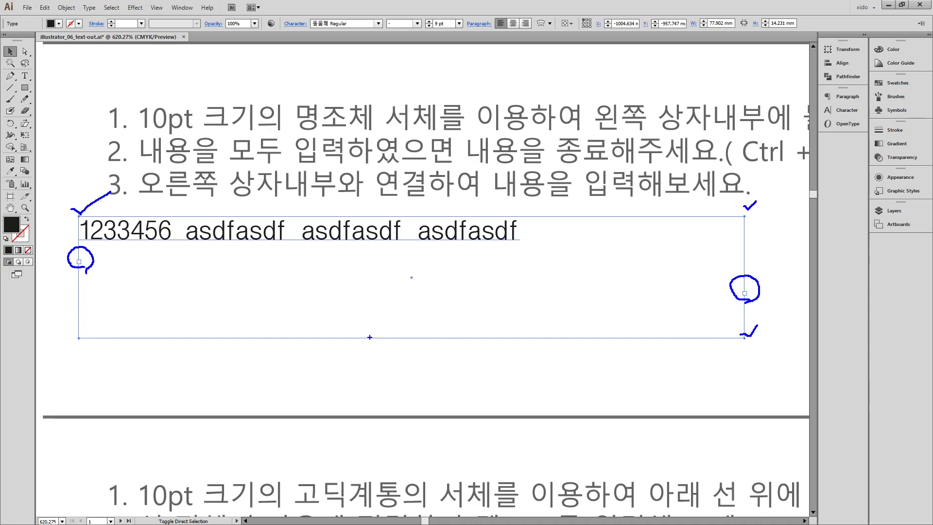
{"action": "mouse_move", "coordinate": [77, 327]}
{"action": "left_mouse_down"}
{"action": "mouse_move", "coordinate": [85, 334]}
{"action": "mouse_move", "coordinate": [102, 312]}
{"action": "left_mouse_up"}
{"action": "left_click_drag", "start_coordinate": [60, 268], "coordinate": [84, 270]}
{"action": "left_click_drag", "start_coordinate": [62, 272], "coordinate": [86, 272]}
{"action": "left_click_drag", "start_coordinate": [741, 297], "coordinate": [766, 297]}
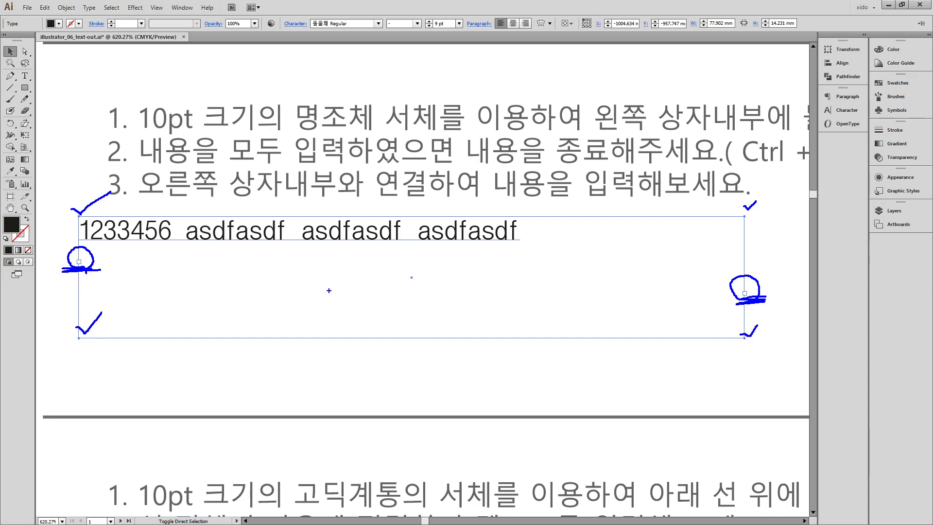
{"action": "left_click_drag", "start_coordinate": [568, 359], "coordinate": [789, 434]}
{"action": "mouse_move", "coordinate": [745, 292]}
{"action": "left_mouse_down"}
{"action": "mouse_move", "coordinate": [583, 312]}
{"action": "mouse_move", "coordinate": [537, 343]}
{"action": "mouse_move", "coordinate": [527, 367]}
{"action": "mouse_move", "coordinate": [567, 375]}
{"action": "left_mouse_up"}
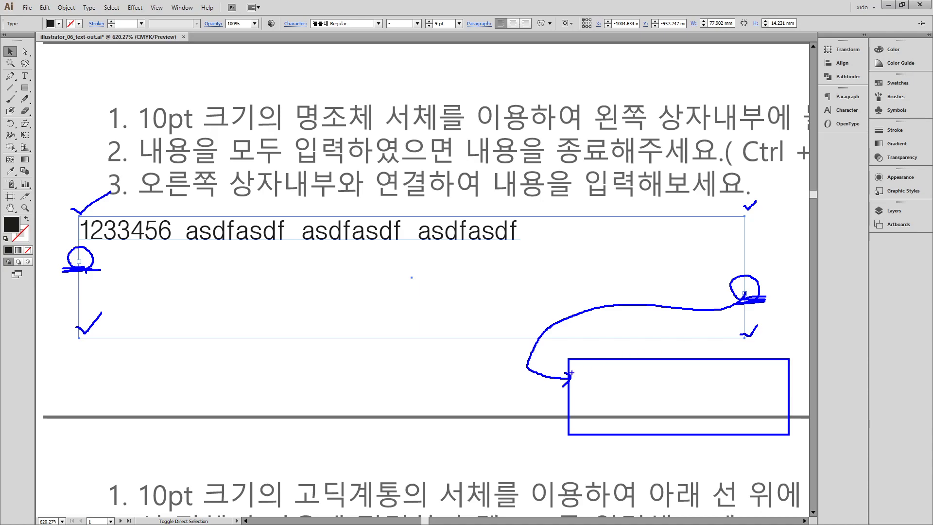
Turn the second empty box into an area type frame containing "123"
{"action": "key", "text": "Escape"}
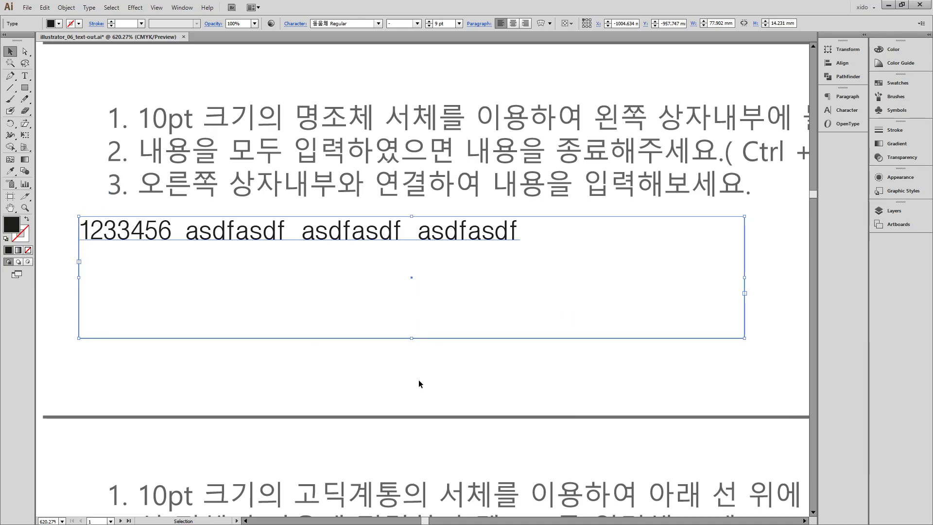
{"action": "left_click", "coordinate": [486, 391]}
{"action": "left_click_drag", "start_coordinate": [642, 343], "coordinate": [236, 344]}
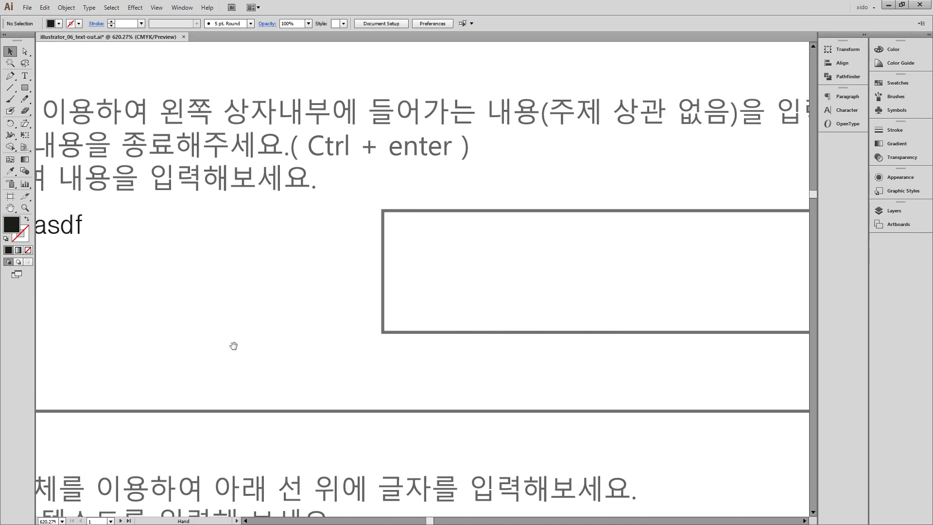
{"action": "left_click_drag", "start_coordinate": [492, 288], "coordinate": [330, 276]}
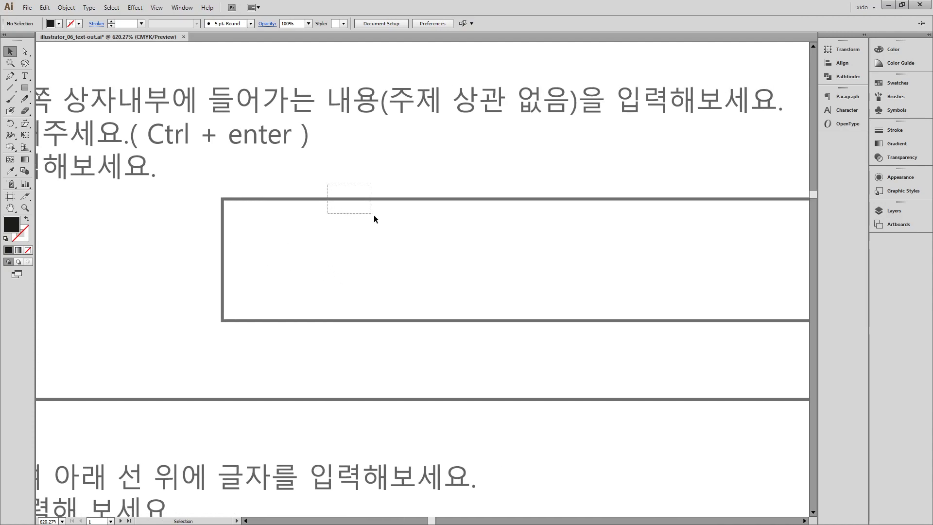
{"action": "left_click_drag", "start_coordinate": [372, 215], "coordinate": [373, 214]}
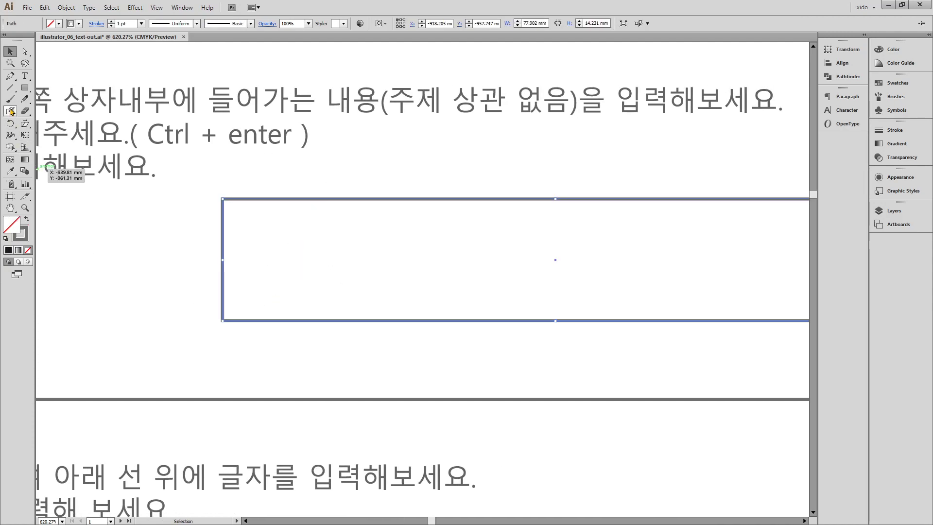
{"action": "left_click", "coordinate": [24, 75]}
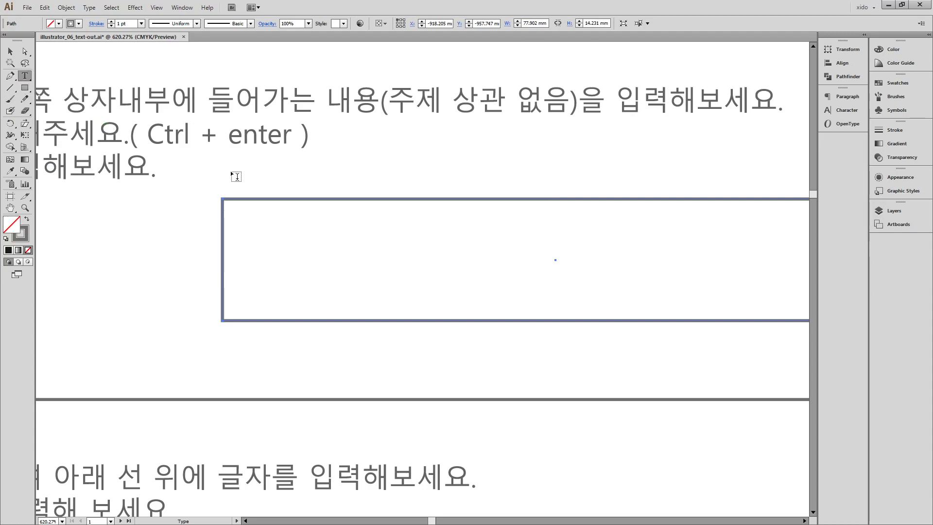
{"action": "left_click", "coordinate": [233, 209]}
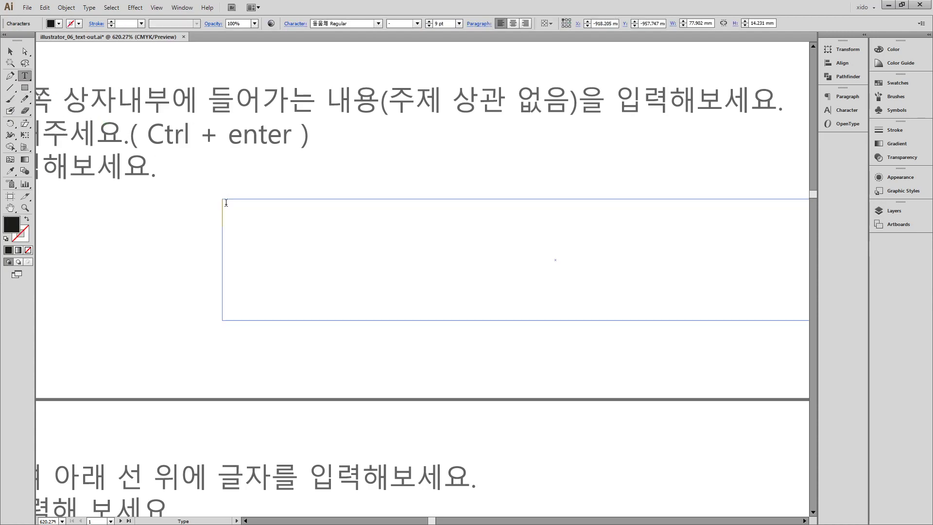
{"action": "type", "text": "123"}
{"action": "key", "text": "ctrl+Return"}
Select both area type frames together around the gap between them
{"action": "scroll", "coordinate": [211, 232], "scroll_direction": "left", "scroll_amount": 5}
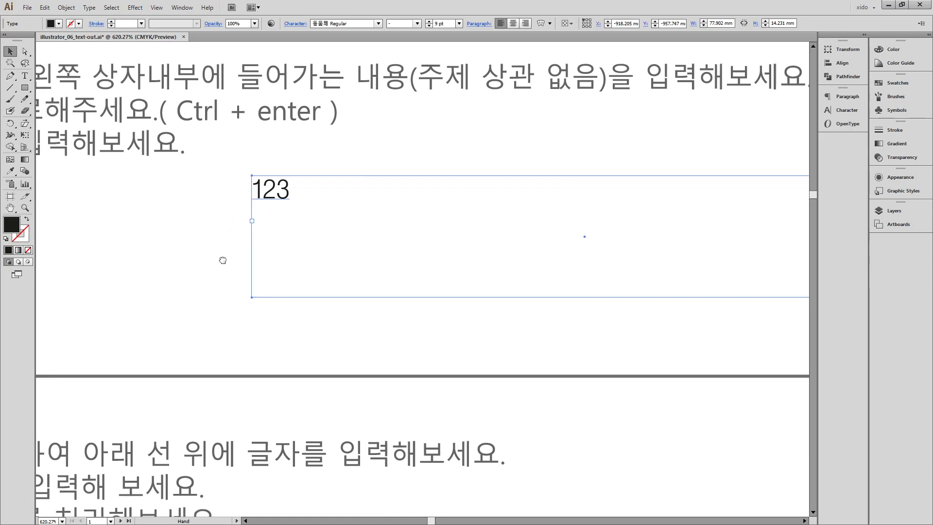
{"action": "left_click", "coordinate": [82, 191], "text": "shift"}
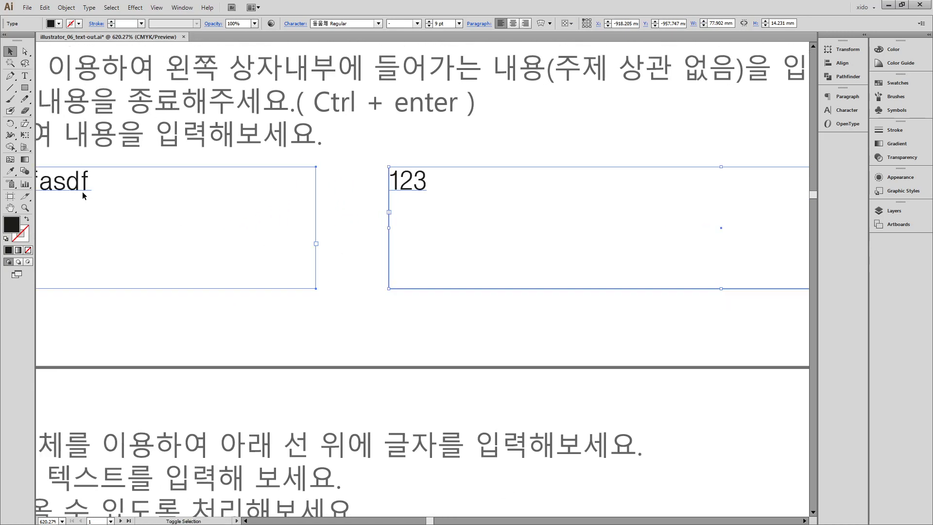
{"action": "left_click_drag", "start_coordinate": [248, 132], "coordinate": [544, 358]}
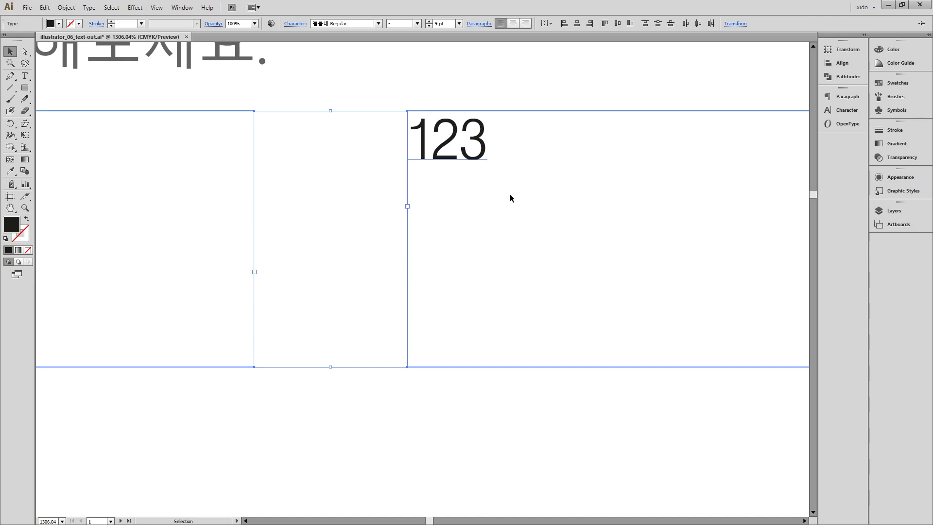
{"action": "key", "text": "Delete"}
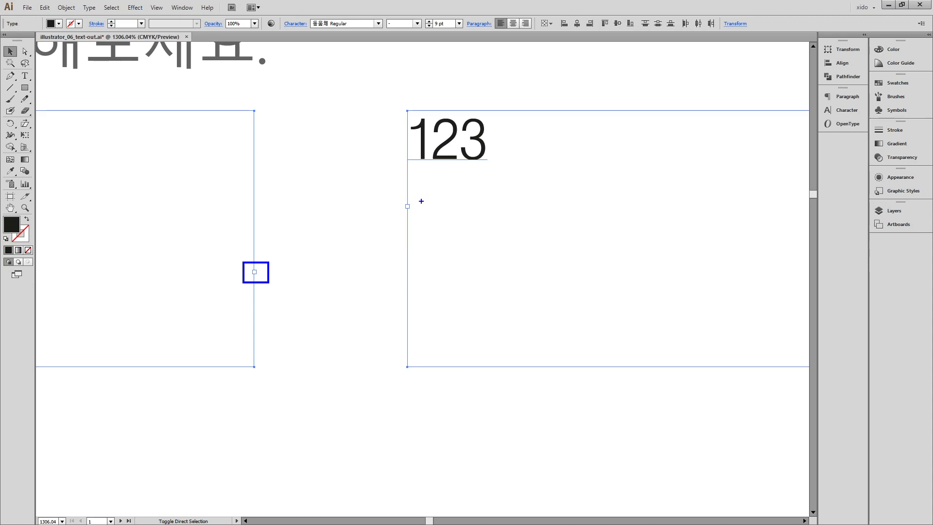
{"action": "left_click_drag", "start_coordinate": [416, 132], "coordinate": [486, 221]}
{"action": "mouse_move", "coordinate": [447, 175]}
{"action": "left_mouse_down"}
{"action": "mouse_move", "coordinate": [465, 172]}
{"action": "mouse_move", "coordinate": [392, 203]}
{"action": "mouse_move", "coordinate": [419, 195]}
{"action": "left_mouse_up"}
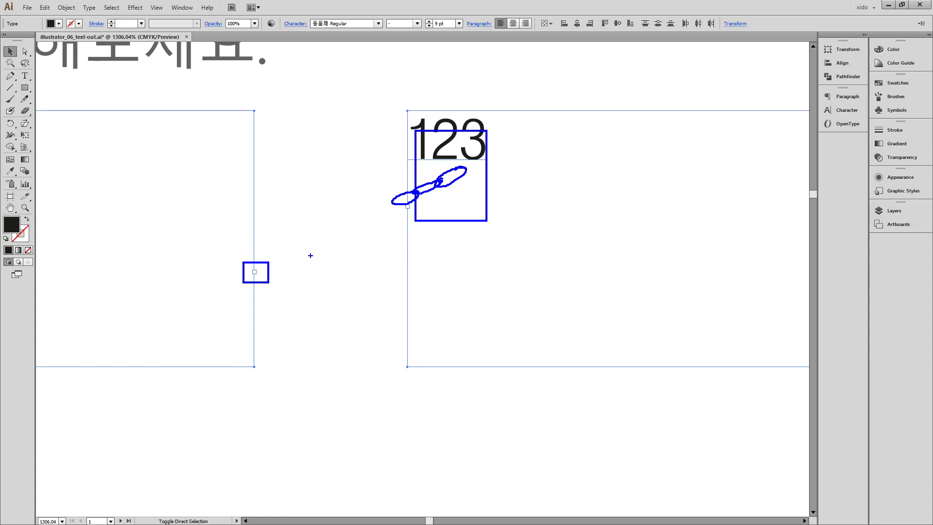
{"action": "left_click_drag", "start_coordinate": [253, 270], "coordinate": [407, 206]}
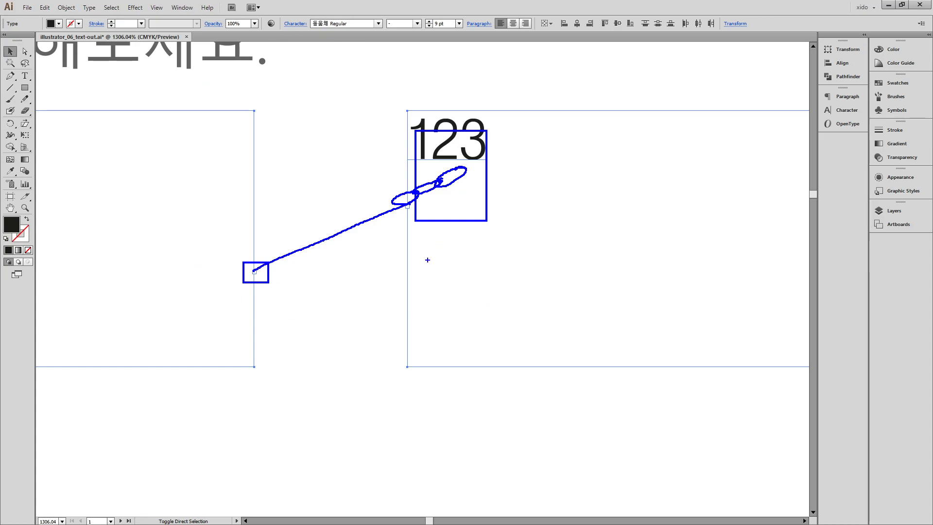
{"action": "key", "text": "Escape"}
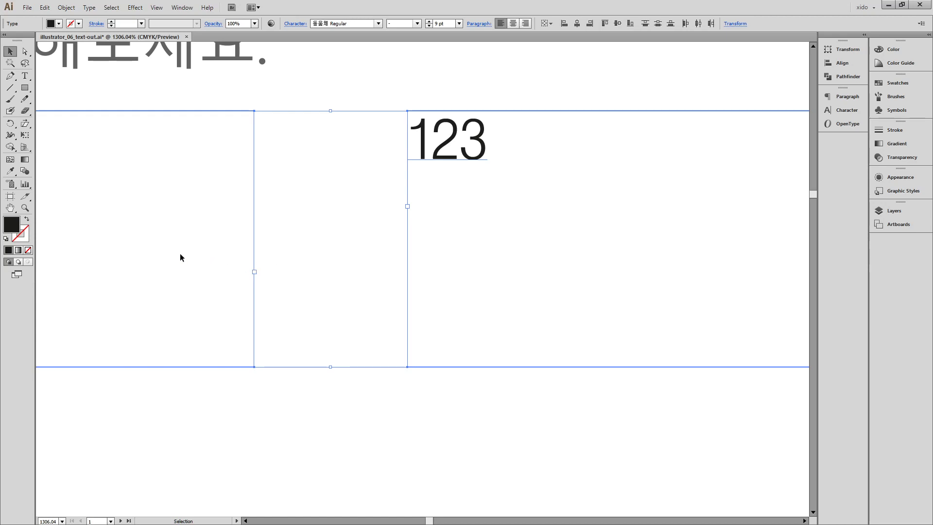
Thread the first area type frame's out port into the second frame containing "123"
{"action": "left_click_drag", "start_coordinate": [298, 313], "coordinate": [194, 252]}
{"action": "left_click_drag", "start_coordinate": [363, 119], "coordinate": [266, 306]}
{"action": "key", "text": "Delete"}
{"action": "key", "text": "t"}
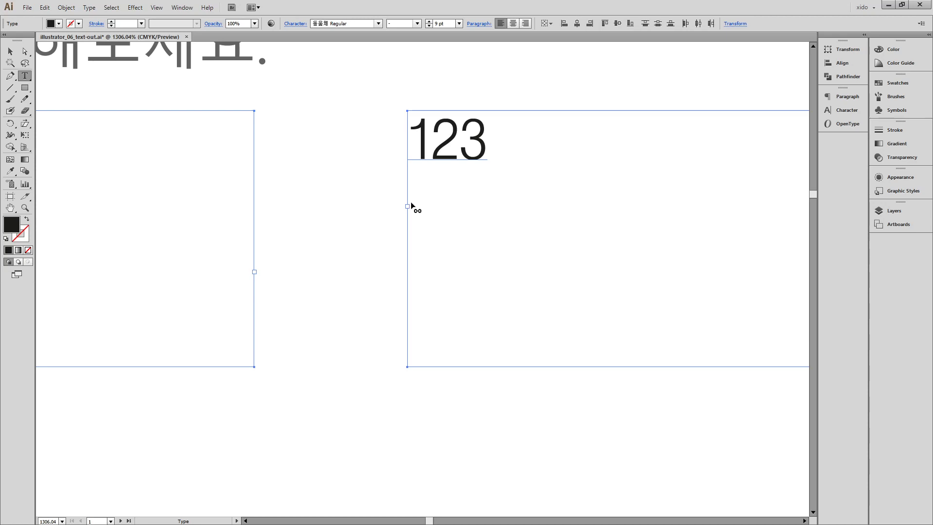
{"action": "left_click", "coordinate": [427, 147]}
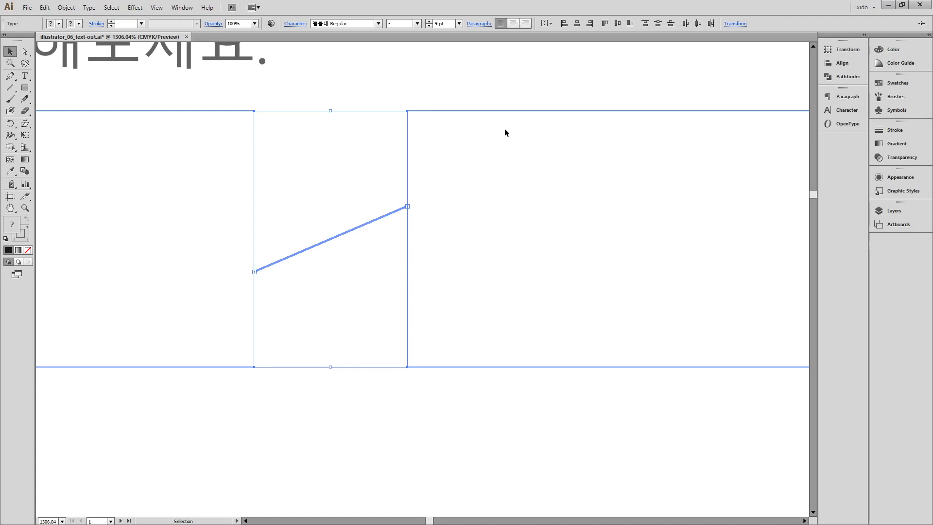
Examine how the text flows through the two linked frames
{"action": "key", "text": "space"}
{"action": "left_click_drag", "start_coordinate": [175, 282], "coordinate": [719, 267]}
{"action": "left_click_drag", "start_coordinate": [88, 265], "coordinate": [539, 289]}
{"action": "left_click_drag", "start_coordinate": [350, 275], "coordinate": [549, 278]}
{"action": "left_click_drag", "start_coordinate": [322, 271], "coordinate": [436, 271]}
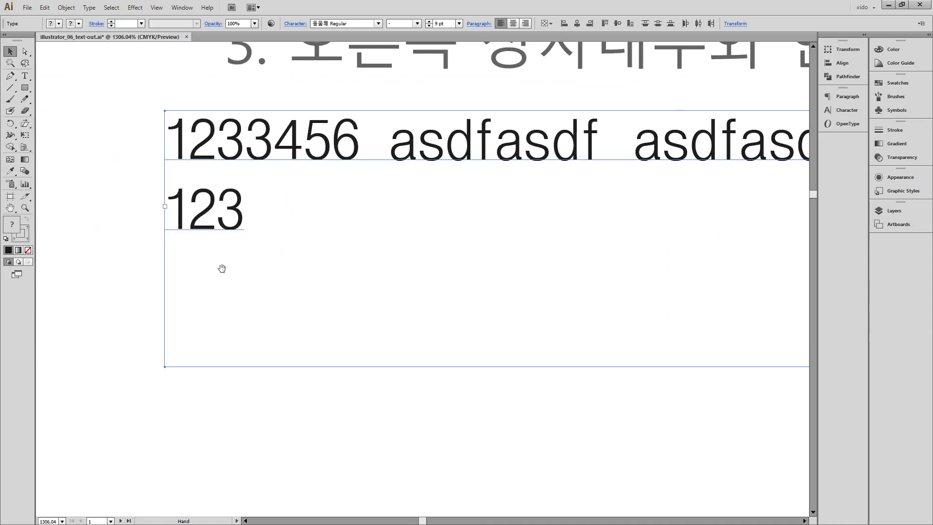
{"action": "key", "text": "ctrl+minus"}
{"action": "key", "text": "ctrl+minus"}
{"action": "key", "text": "ctrl+minus"}
{"action": "key", "text": "ctrl+minus"}
{"action": "key", "text": "ctrl+minus"}
{"action": "left_click_drag", "start_coordinate": [547, 262], "coordinate": [349, 209]}
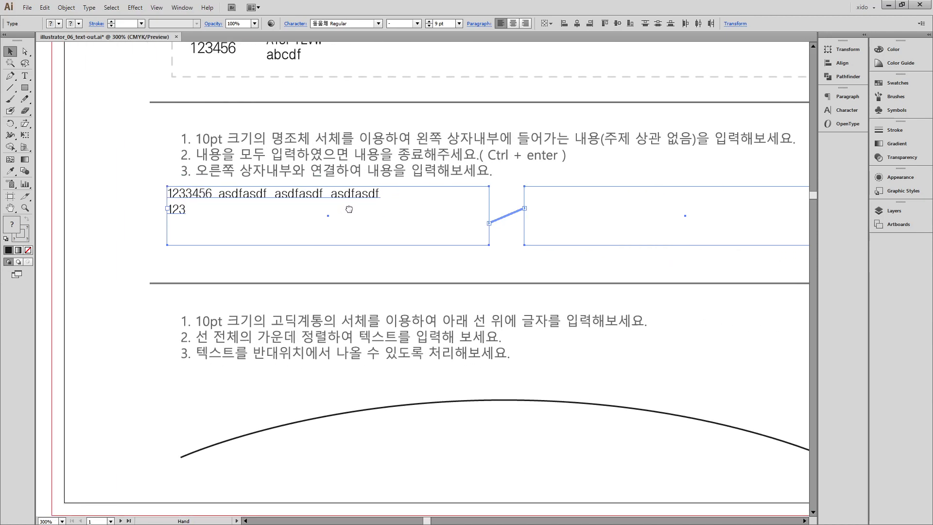
Insert the lines "asdf", "asdfasdf", "asdfasdf" and "asdfasdf" after the first line of the linked text
{"action": "double_click", "coordinate": [338, 193]}
{"action": "key", "text": "Return"}
{"action": "type", "text": "asdf"}
{"action": "key", "text": "Return"}
{"action": "type", "text": "asdfasdf"}
{"action": "key", "text": "Return"}
{"action": "type", "text": "asdfasdf"}
{"action": "key", "text": "Return"}
{"action": "type", "text": "asdfasdf"}
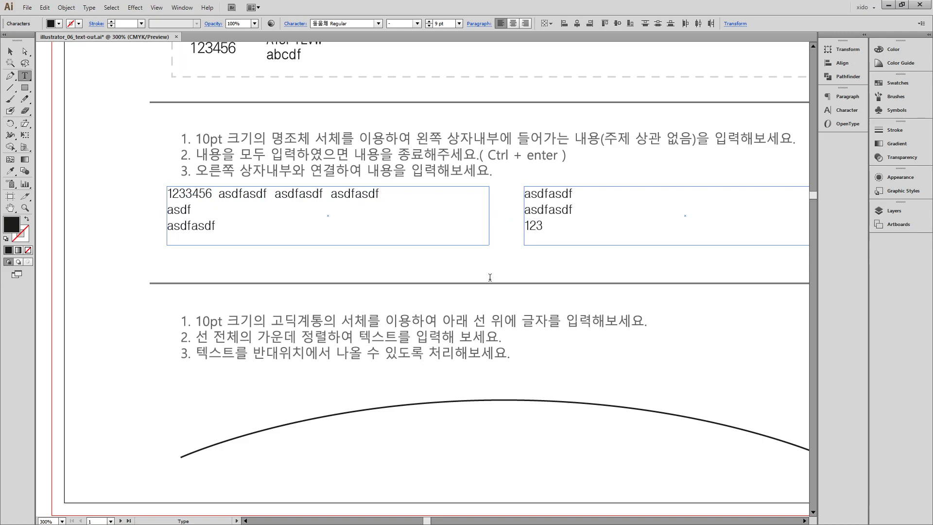
{"action": "key", "text": "ctrl+Return"}
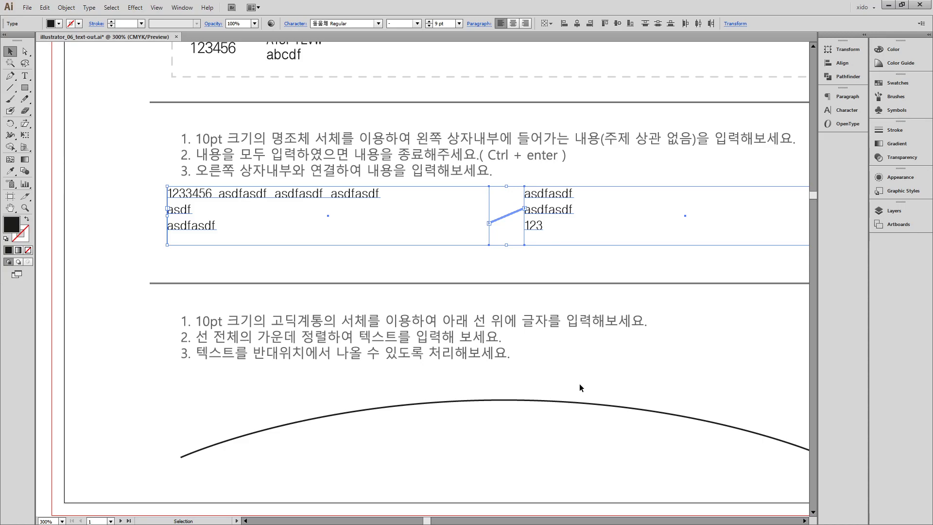
Break the thread between the two linked area type frames at the first frame's out port
{"action": "key", "text": "ctrl+space"}
{"action": "left_click_drag", "start_coordinate": [459, 167], "coordinate": [593, 282]}
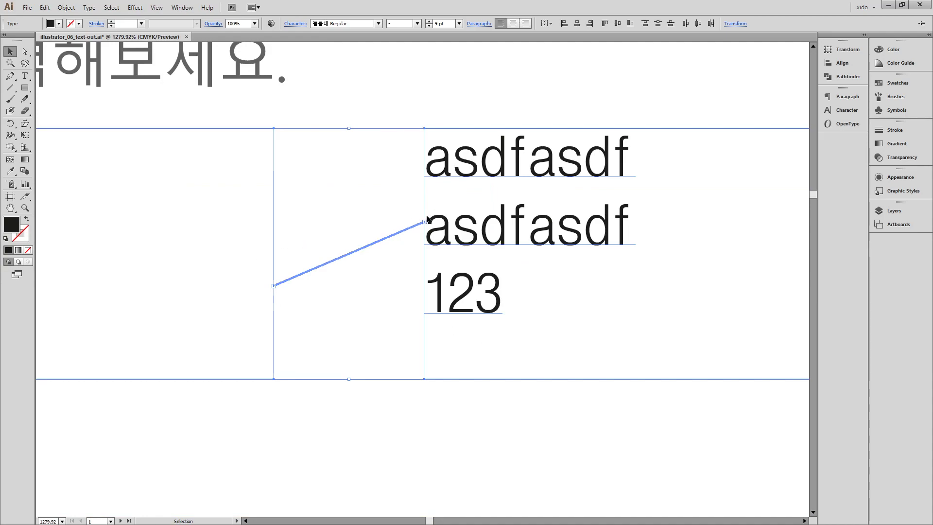
{"action": "left_click", "coordinate": [328, 320]}
{"action": "left_click_drag", "start_coordinate": [328, 320], "coordinate": [234, 262]}
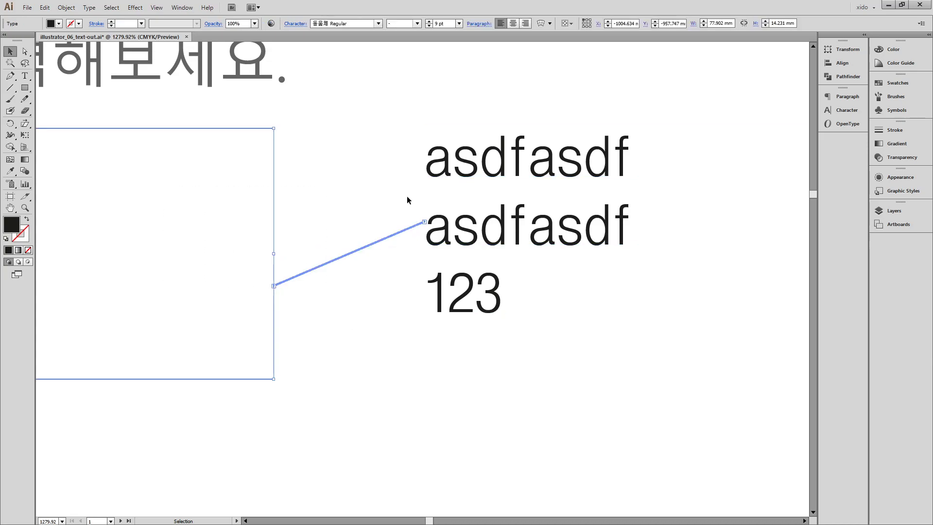
{"action": "left_click", "coordinate": [423, 226], "text": "shift"}
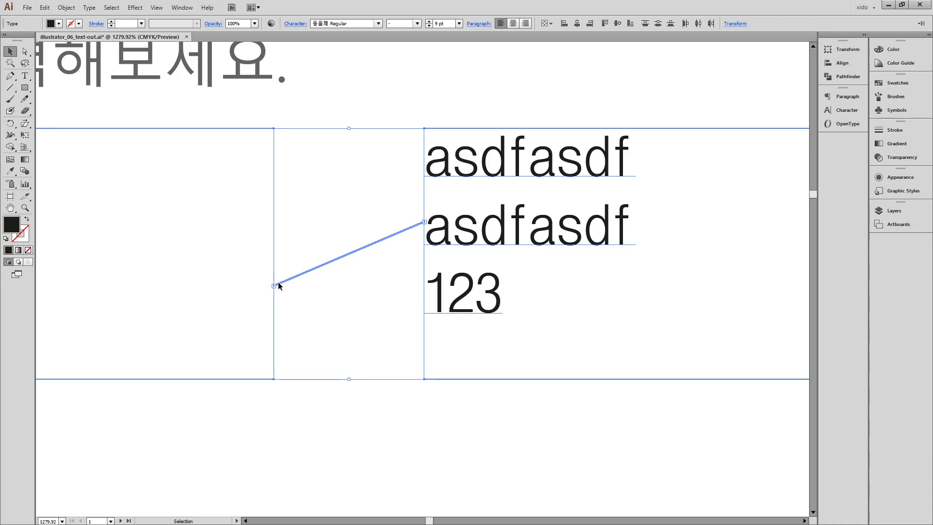
{"action": "key", "text": "t"}
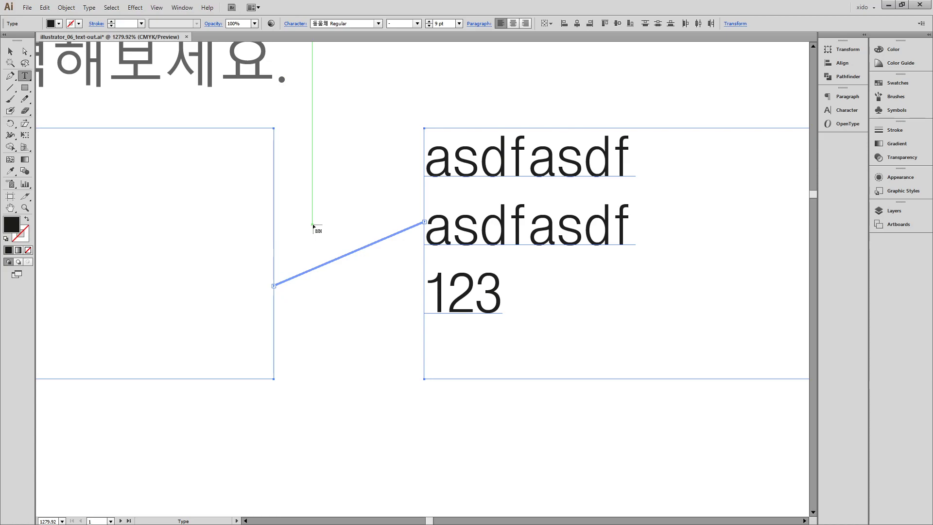
{"action": "key", "text": "ctrl"}
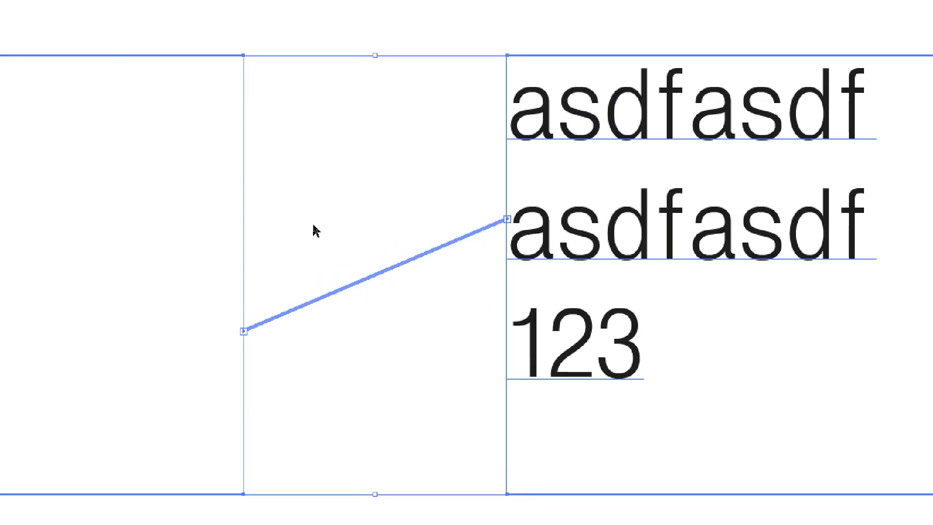
{"action": "left_click", "coordinate": [244, 332]}
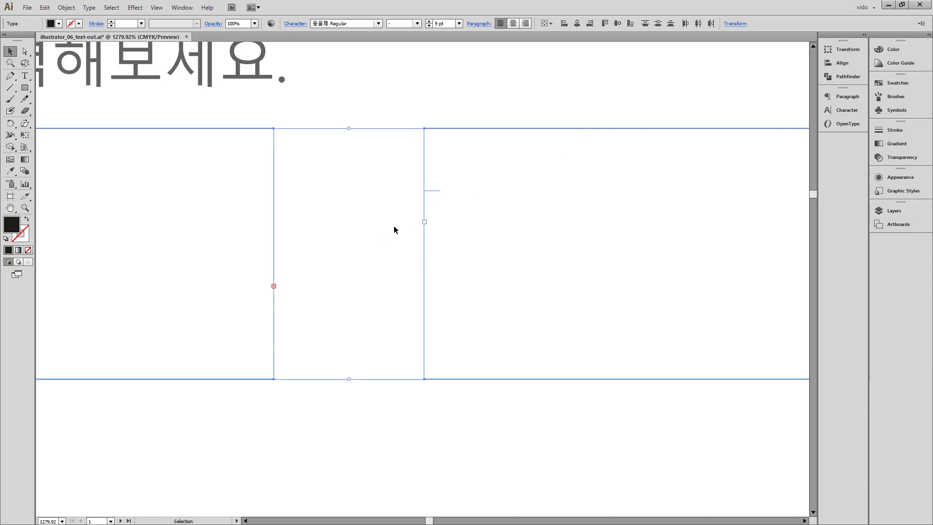
{"action": "key", "text": "ctrl"}
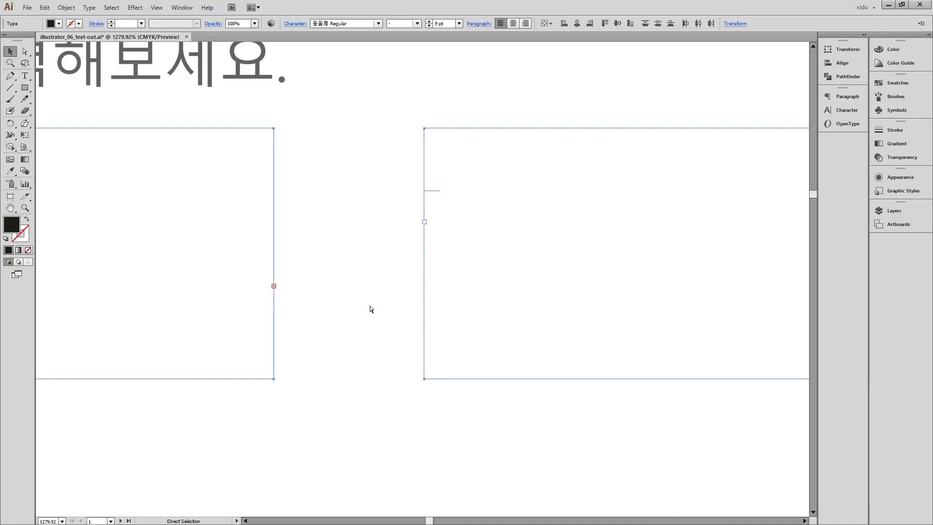
Delete both area type frames from the exercise area
{"action": "key", "text": "ctrl+minus"}
{"action": "key", "text": "ctrl+minus"}
{"action": "key", "text": "ctrl+minus"}
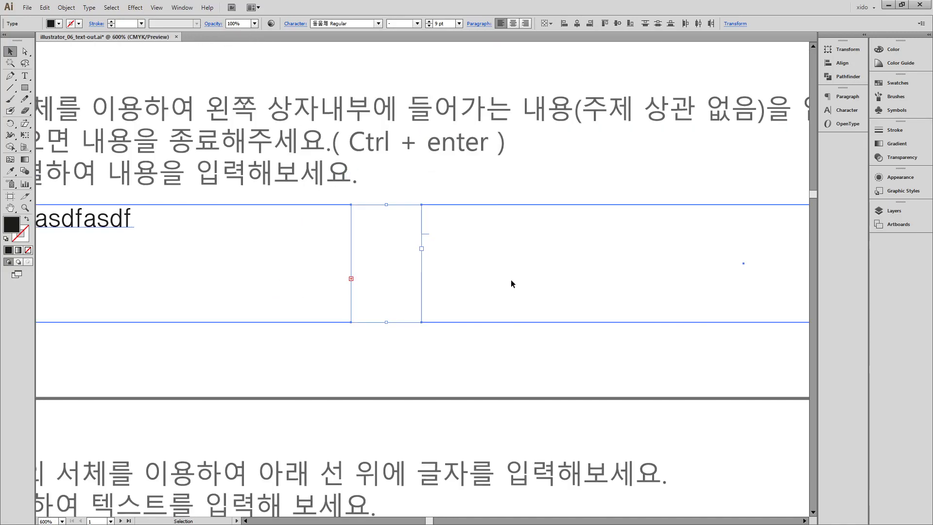
{"action": "scroll", "coordinate": [453, 280], "scroll_direction": "up", "scroll_amount": 5}
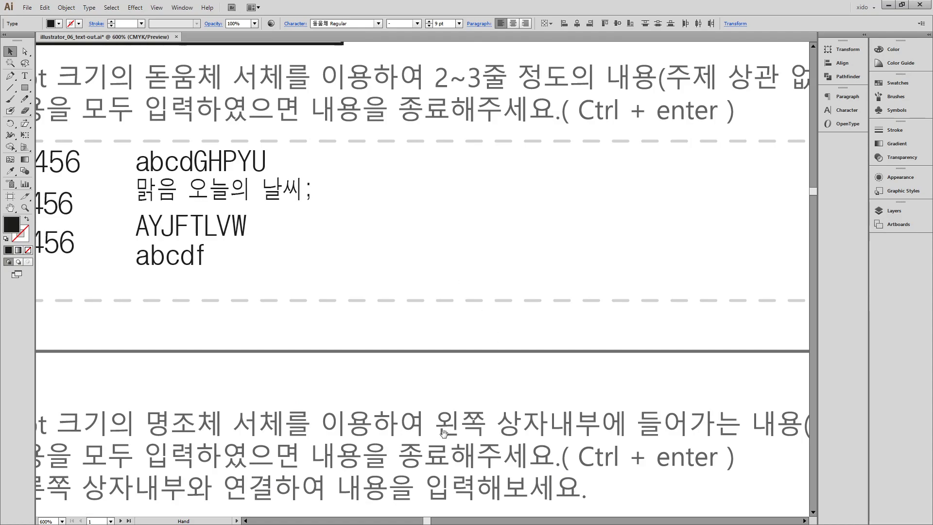
{"action": "scroll", "coordinate": [449, 291], "scroll_direction": "down", "scroll_amount": 5}
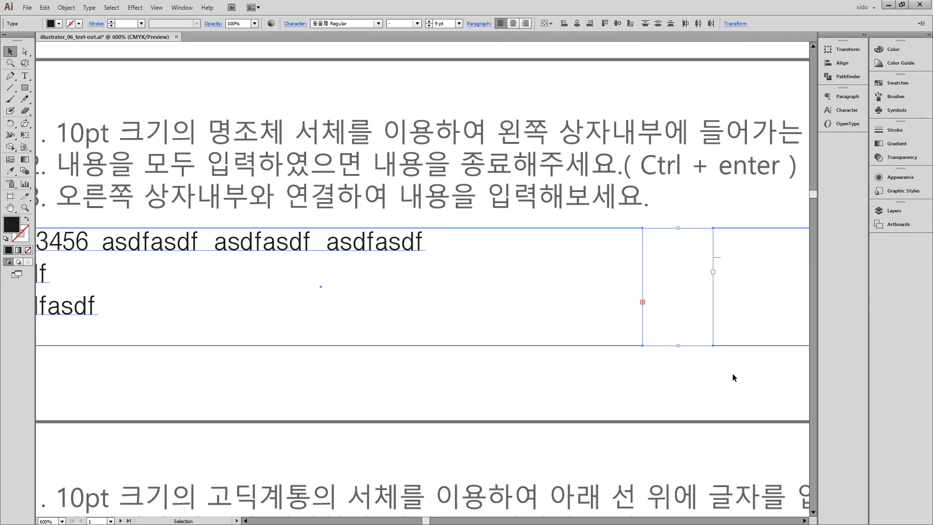
{"action": "key", "text": "Delete"}
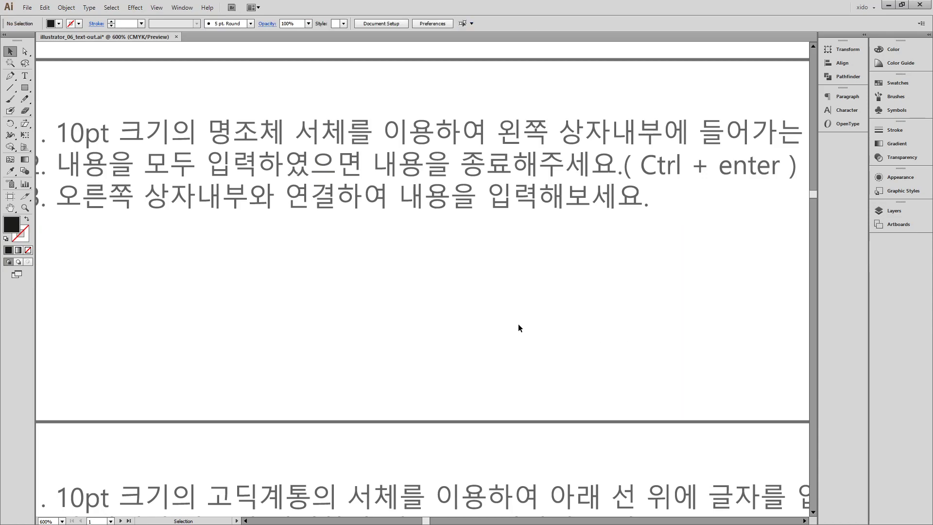
Draw an area type frame about 55 by 16 mm below the instructions, enter "1234", and narrow the frame
{"action": "left_click_drag", "start_coordinate": [267, 304], "coordinate": [320, 278]}
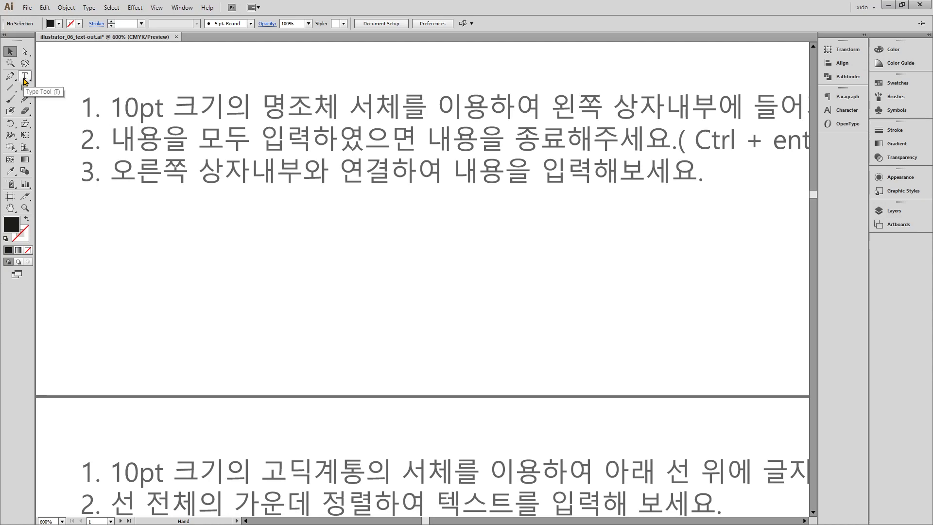
{"action": "left_click", "coordinate": [24, 78]}
{"action": "left_click_drag", "start_coordinate": [81, 195], "coordinate": [541, 335]}
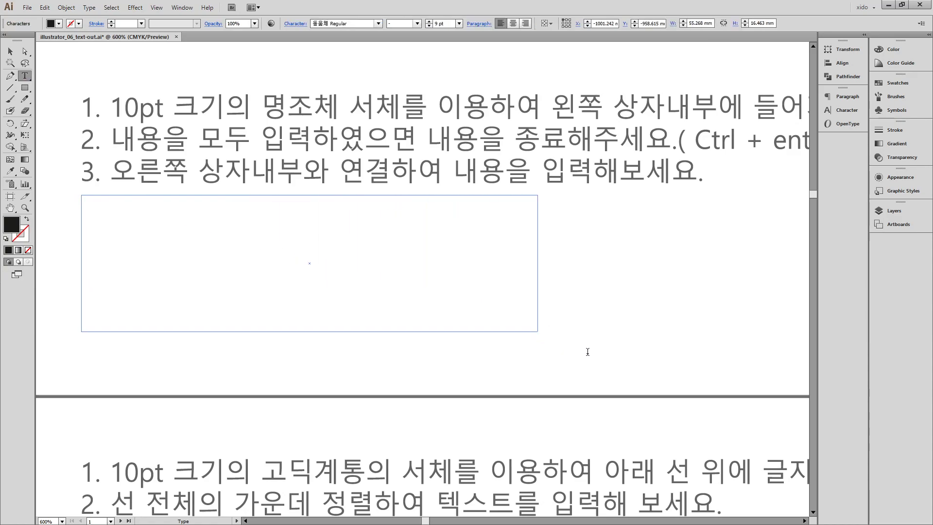
{"action": "type", "text": "1234"}
{"action": "key", "text": "ctrl+Return"}
{"action": "left_click_drag", "start_coordinate": [537, 263], "coordinate": [214, 263]}
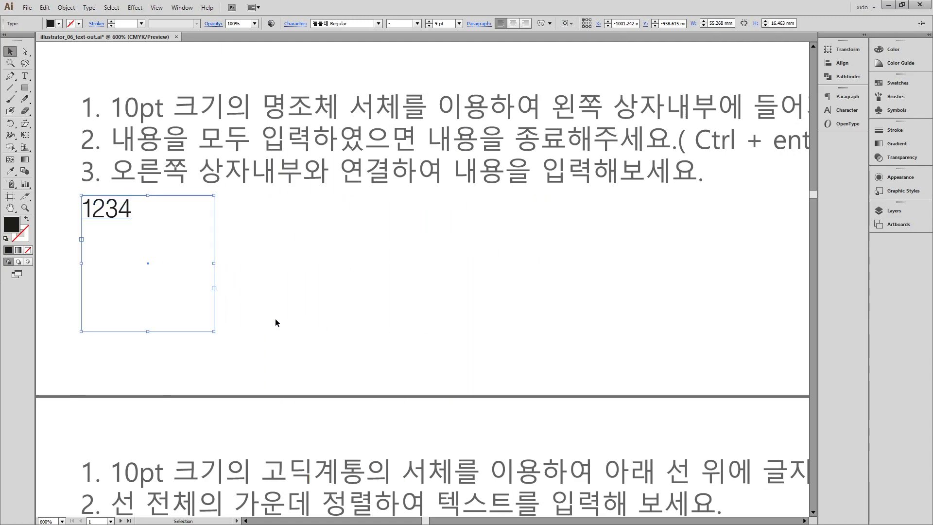
Draw a circle about 18.8 mm in diameter beside the "1234" frame and fill it green
{"action": "left_click", "coordinate": [383, 274]}
{"action": "left_click_drag", "start_coordinate": [25, 88], "coordinate": [86, 115]}
{"action": "left_click_drag", "start_coordinate": [342, 202], "coordinate": [503, 322]}
{"action": "key", "text": "v"}
{"action": "left_click_drag", "start_coordinate": [428, 314], "coordinate": [415, 304]}
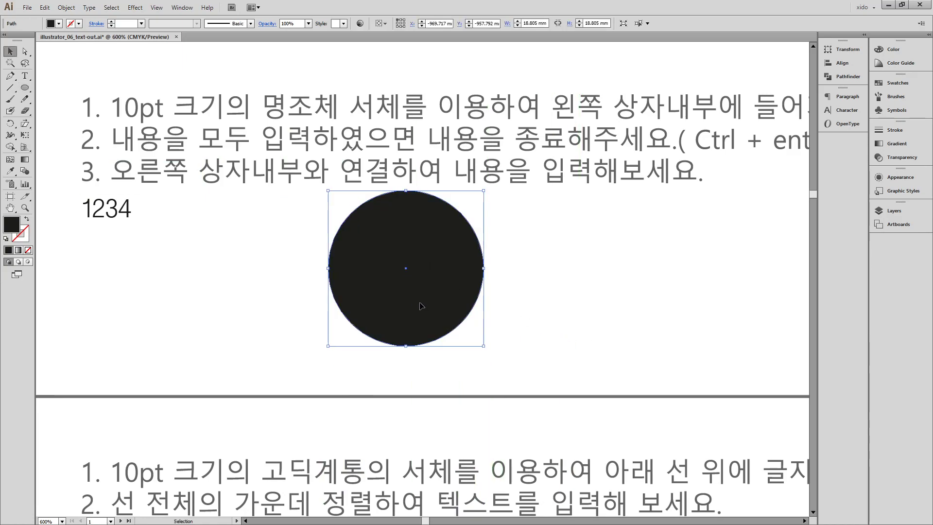
{"action": "left_click", "coordinate": [892, 49]}
{"action": "left_click", "coordinate": [801, 119]}
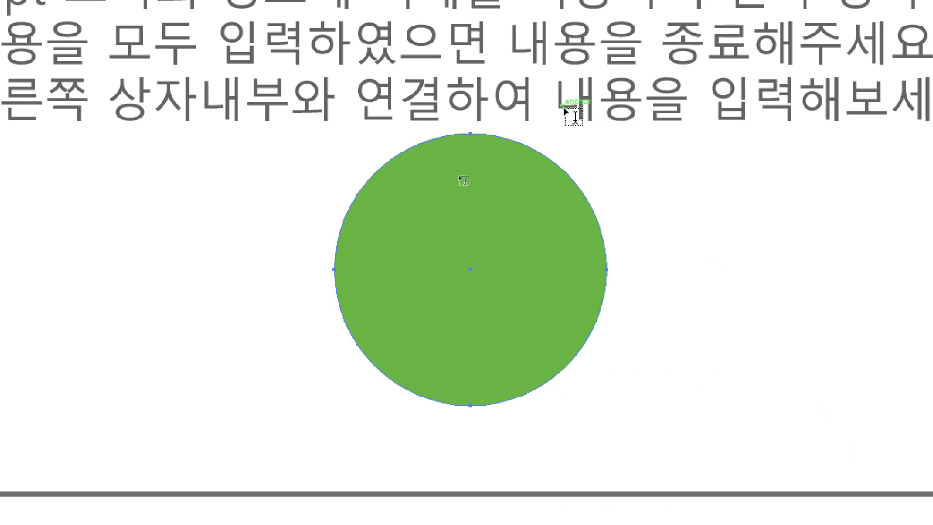
Turn the green circle into an area type container and fill it with repeated "123" digits
{"action": "left_click", "coordinate": [469, 144]}
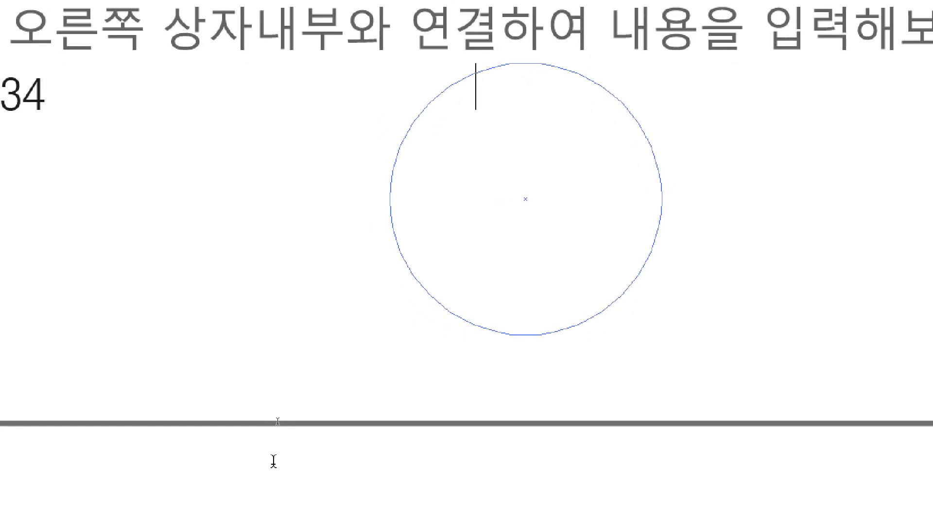
{"action": "type", "text": "12312"}
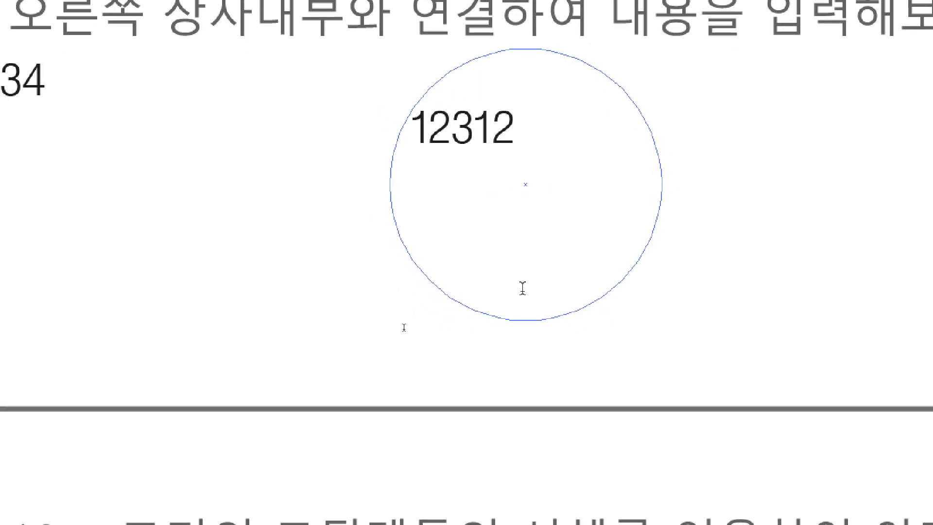
{"action": "type", "text": "3123123123123  12312"}
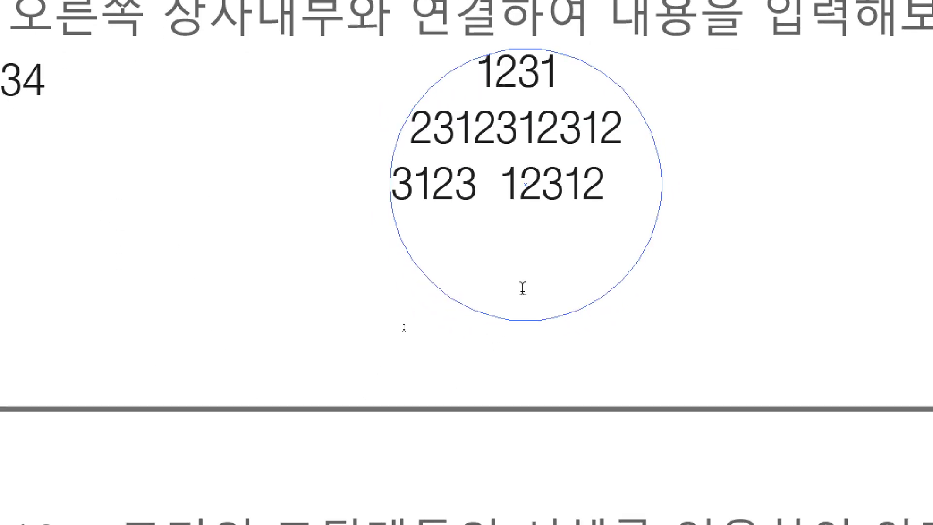
{"action": "type", "text": "3123123123123"}
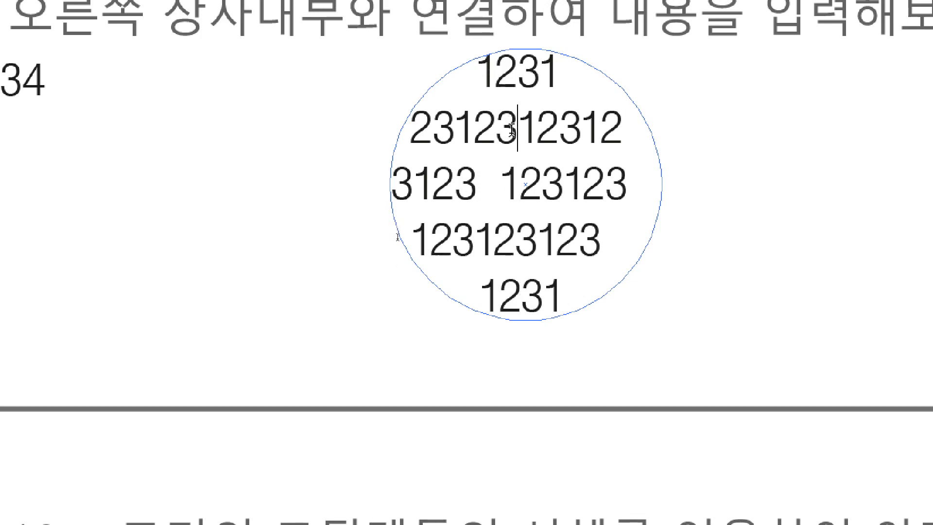
Remove some of the digits inside the circle, insert "s" and a line break after "12312", and finish the text editing
{"action": "key", "text": "BackSpace"}
{"action": "key", "text": "BackSpace"}
{"action": "key", "text": "BackSpace"}
{"action": "key", "text": "BackSpace"}
{"action": "key", "text": "BackSpace"}
{"action": "key", "text": "BackSpace"}
{"action": "key", "text": "BackSpace"}
{"action": "key", "text": "BackSpace"}
{"action": "key", "text": "BackSpace"}
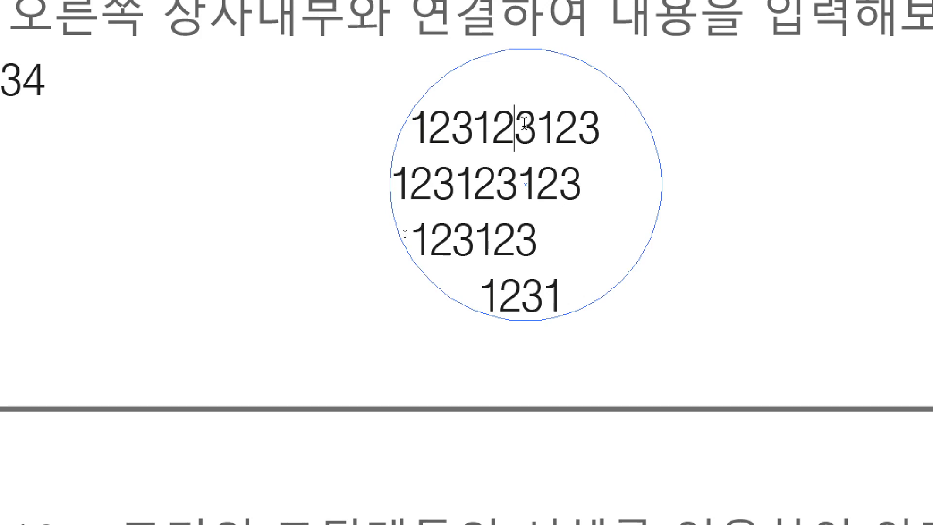
{"action": "type", "text": "s"}
{"action": "key", "text": "Return"}
{"action": "left_click", "coordinate": [515, 239]}
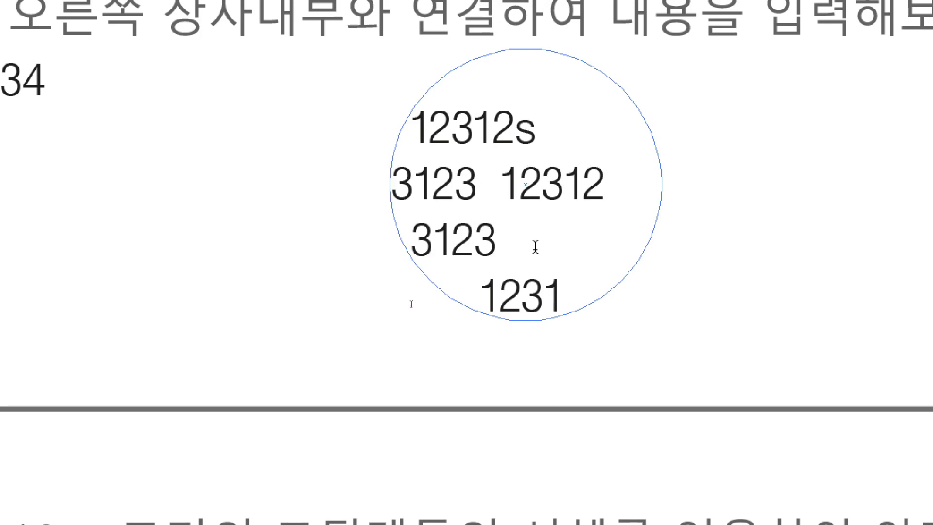
{"action": "key", "text": "Escape"}
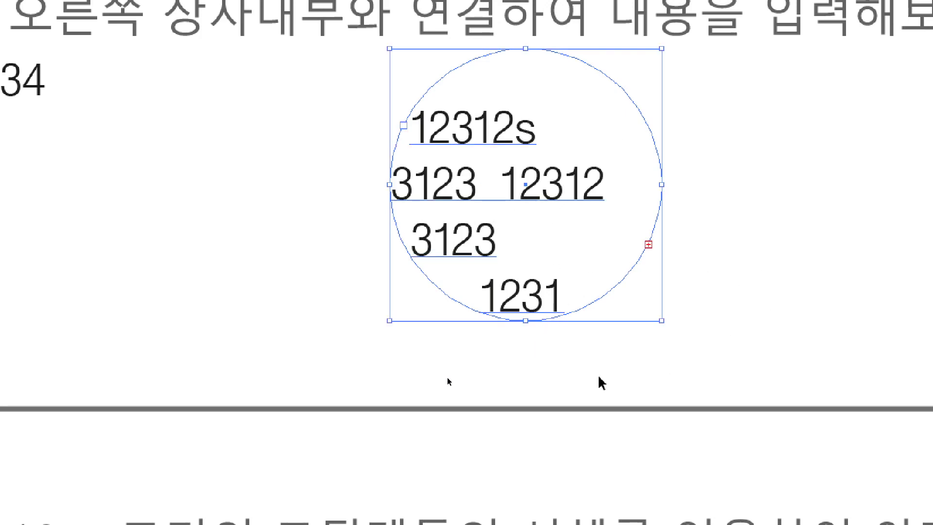
Select the circular text frame together with the "1234" frame to show both outlines, and deselect them
{"action": "key", "text": "a"}
{"action": "key", "text": "v"}
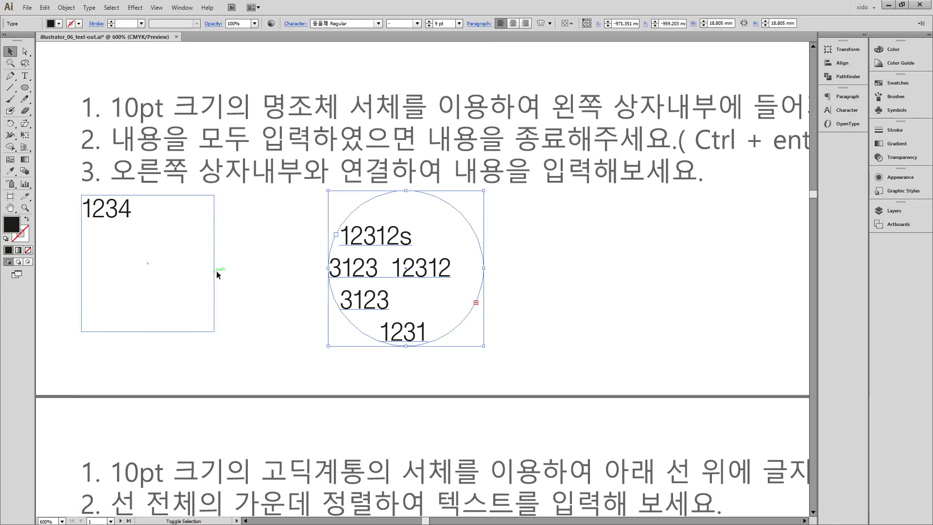
{"action": "left_click", "coordinate": [151, 213], "text": "shift"}
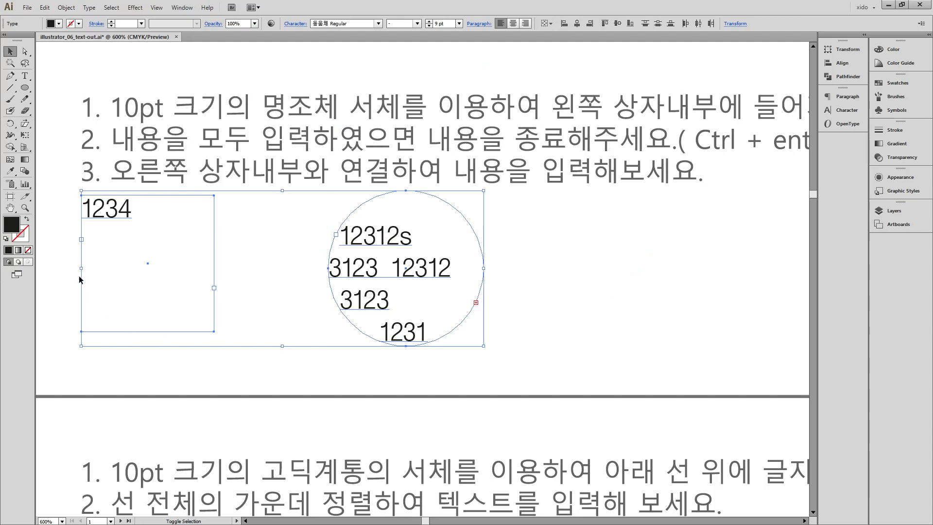
{"action": "left_click", "coordinate": [576, 291]}
Duplicate the circular text frame horizontally into the empty space beside the original
{"action": "key", "text": "space"}
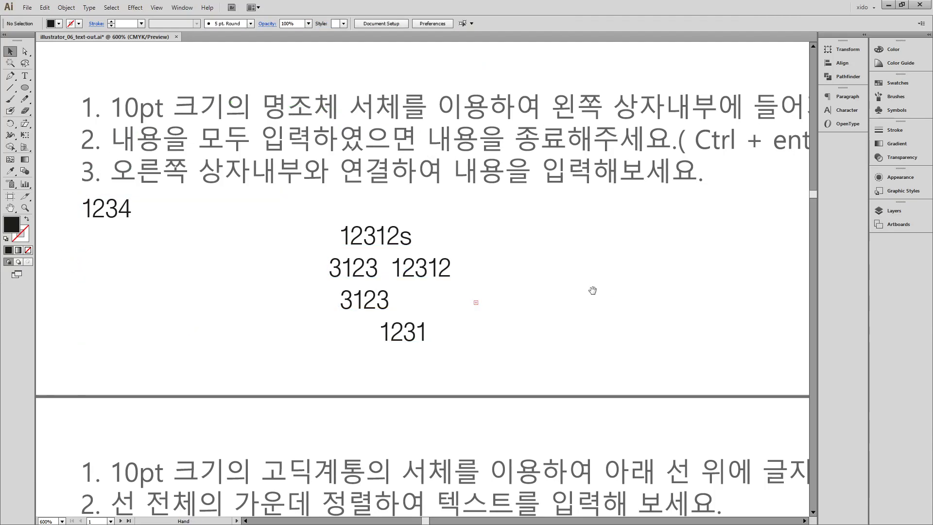
{"action": "left_click_drag", "start_coordinate": [591, 292], "coordinate": [561, 236]}
{"action": "left_click_drag", "start_coordinate": [362, 311], "coordinate": [179, 341]}
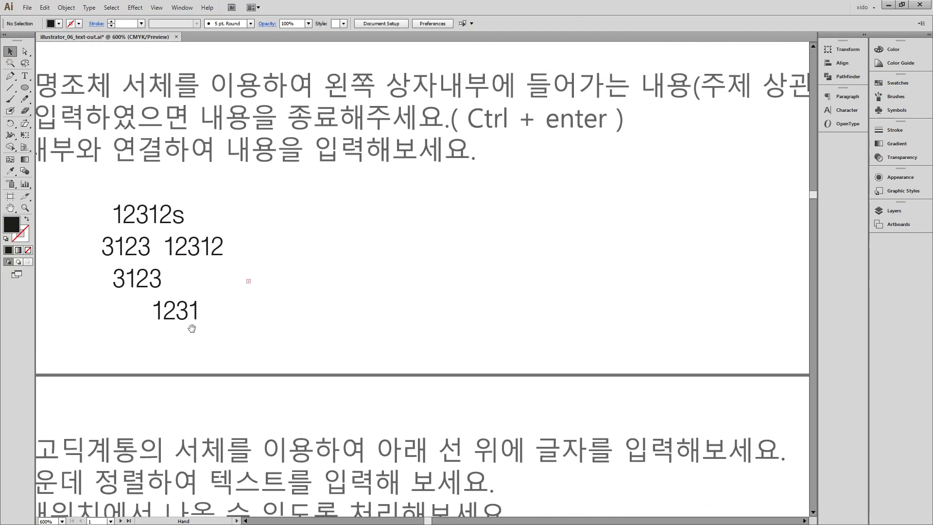
{"action": "left_click", "coordinate": [182, 252]}
{"action": "left_click_drag", "start_coordinate": [190, 261], "coordinate": [402, 261]}
Detach the Transform panel from the dock and float it beside the copied circular text frame
{"action": "left_click", "coordinate": [842, 66]}
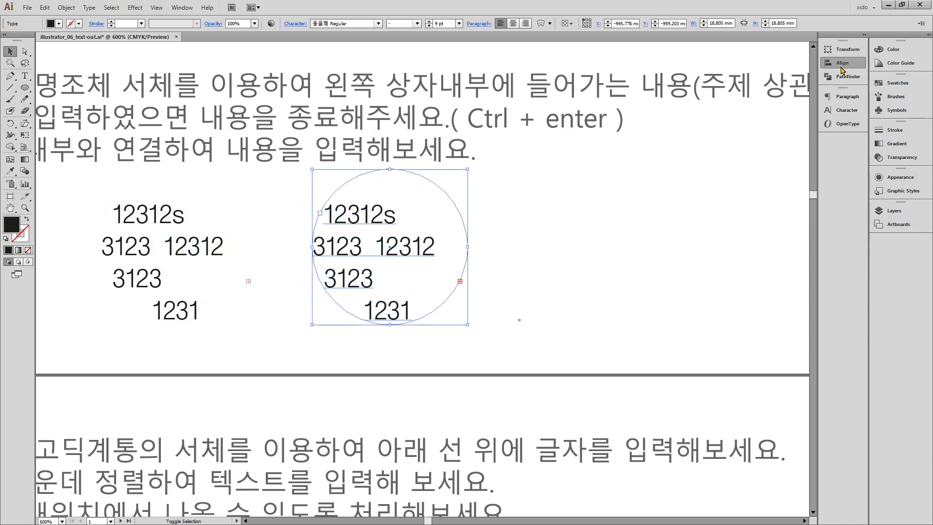
{"action": "left_click_drag", "start_coordinate": [841, 69], "coordinate": [541, 188]}
{"action": "left_click", "coordinate": [565, 170]}
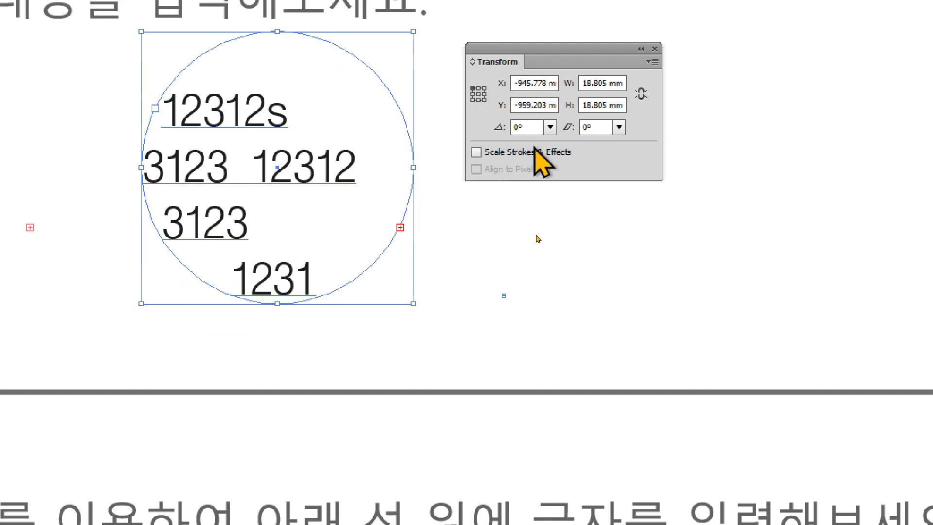
{"action": "left_click_drag", "start_coordinate": [486, 49], "coordinate": [632, 34]}
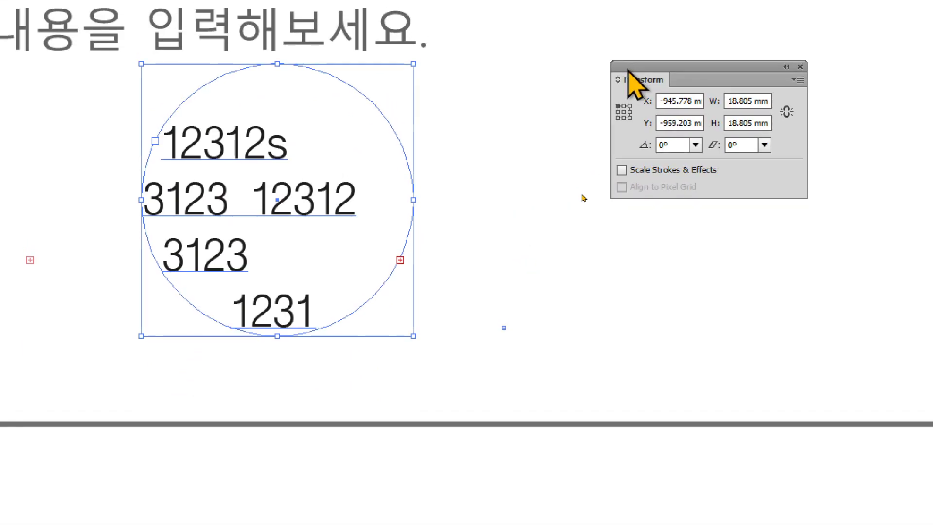
{"action": "left_click_drag", "start_coordinate": [619, 81], "coordinate": [715, 82]}
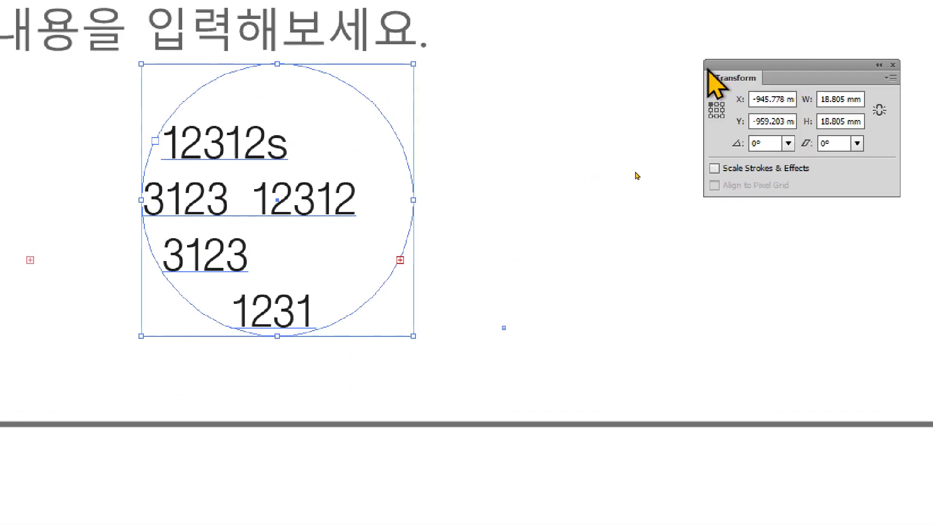
Make another copy of the circular text frame alongside, and switch Scale Strokes & Effects on and off again
{"action": "left_click_drag", "start_coordinate": [247, 202], "coordinate": [544, 201]}
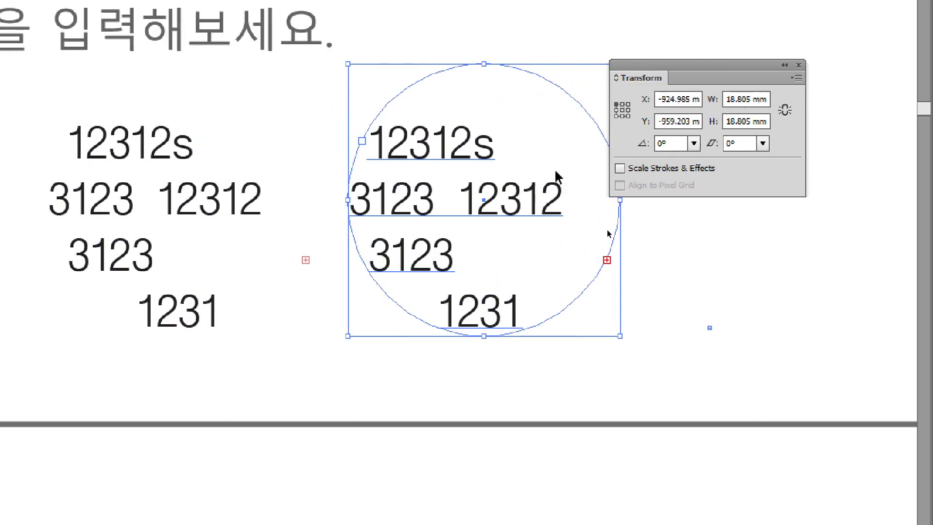
{"action": "left_click", "coordinate": [633, 167]}
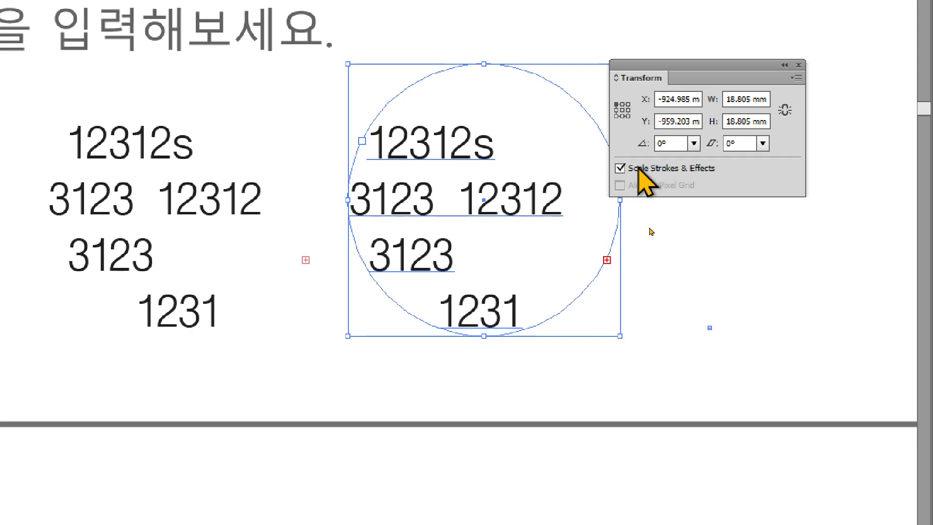
{"action": "left_click", "coordinate": [639, 168]}
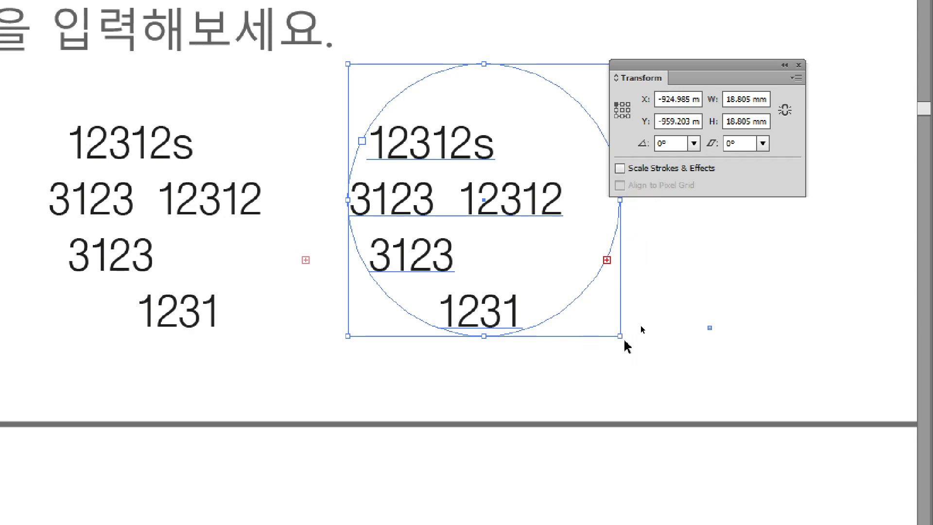
Resize the third circular text frame to about 28.4 mm in diameter with Scale Strokes & Effects off
{"action": "left_click_drag", "start_coordinate": [624, 335], "coordinate": [514, 283]}
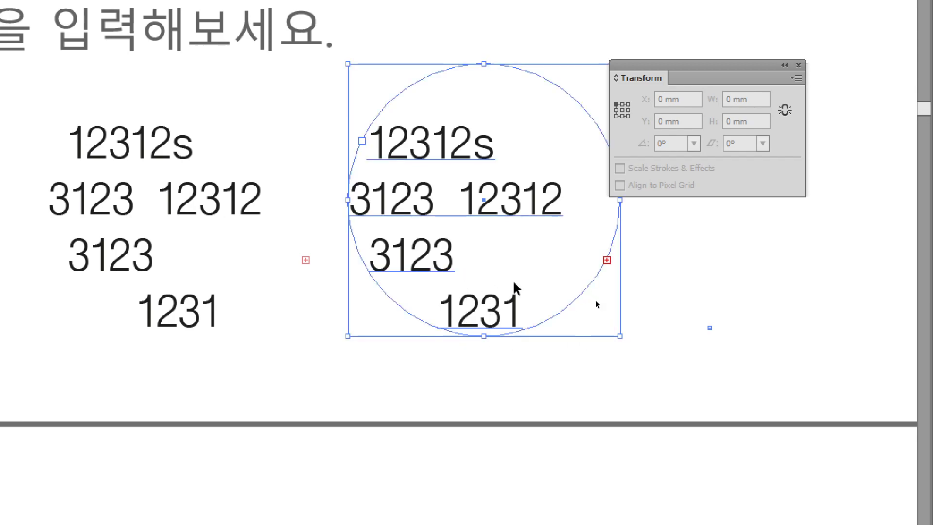
{"action": "left_click", "coordinate": [624, 336]}
{"action": "left_click_drag", "start_coordinate": [559, 384], "coordinate": [432, 277]}
{"action": "mouse_move", "coordinate": [622, 335]}
{"action": "left_mouse_down"}
{"action": "mouse_move", "coordinate": [466, 225]}
{"action": "mouse_move", "coordinate": [498, 185]}
{"action": "mouse_move", "coordinate": [514, 237]}
{"action": "mouse_move", "coordinate": [689, 358]}
{"action": "mouse_move", "coordinate": [811, 459]}
{"action": "mouse_move", "coordinate": [722, 381]}
{"action": "mouse_move", "coordinate": [613, 328]}
{"action": "left_mouse_up"}
{"action": "left_click_drag", "start_coordinate": [449, 50], "coordinate": [577, 110]}
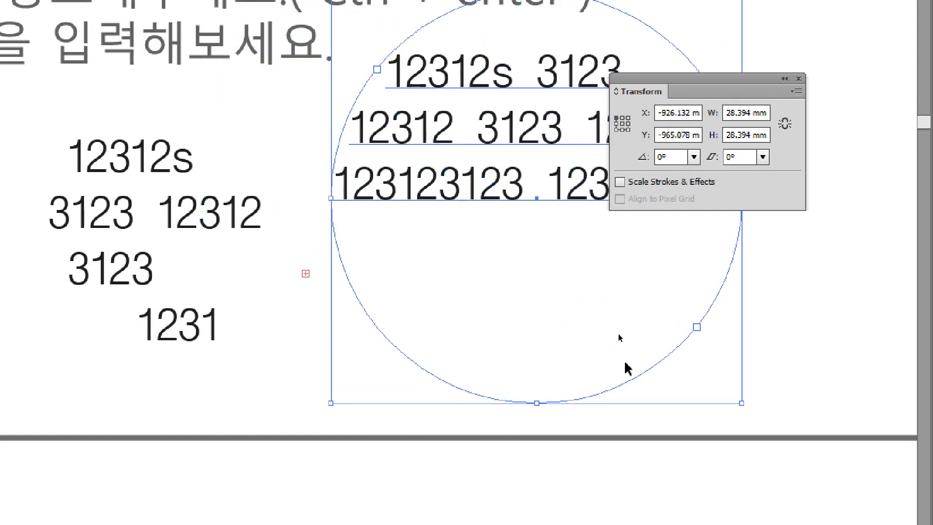
With Scale Strokes & Effects on, shrink the middle circular text frame to about 8.1 mm and enlarge it to about 18.9 mm
{"action": "left_click", "coordinate": [266, 210]}
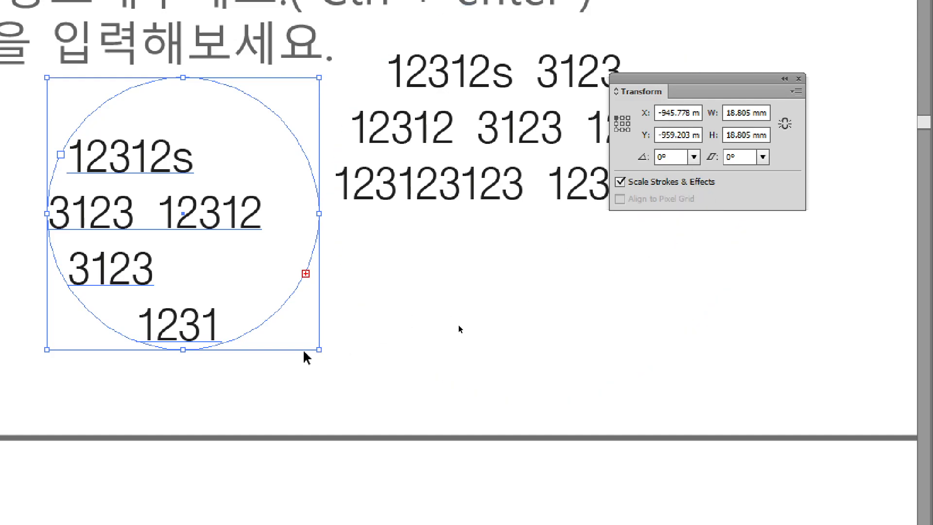
{"action": "left_click_drag", "start_coordinate": [319, 349], "coordinate": [230, 260]}
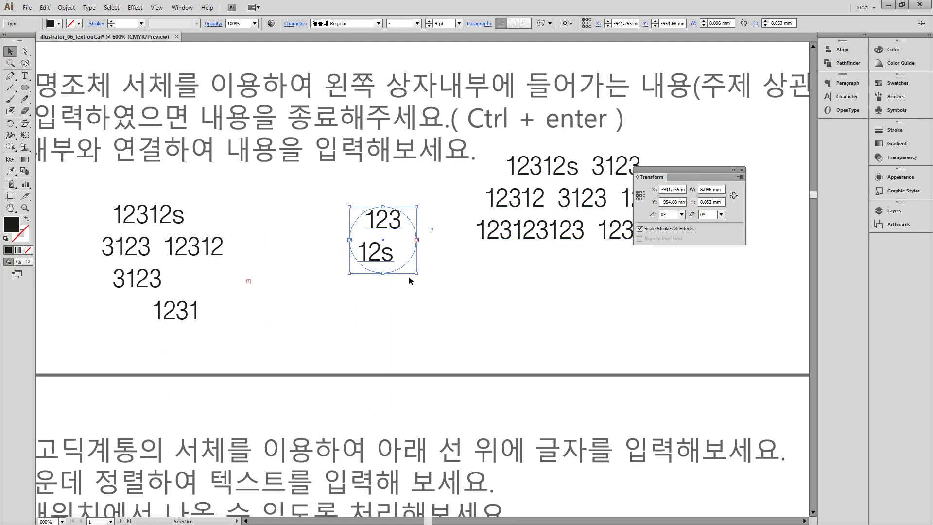
{"action": "left_click_drag", "start_coordinate": [417, 274], "coordinate": [506, 362]}
{"action": "left_click_drag", "start_coordinate": [397, 279], "coordinate": [348, 248]}
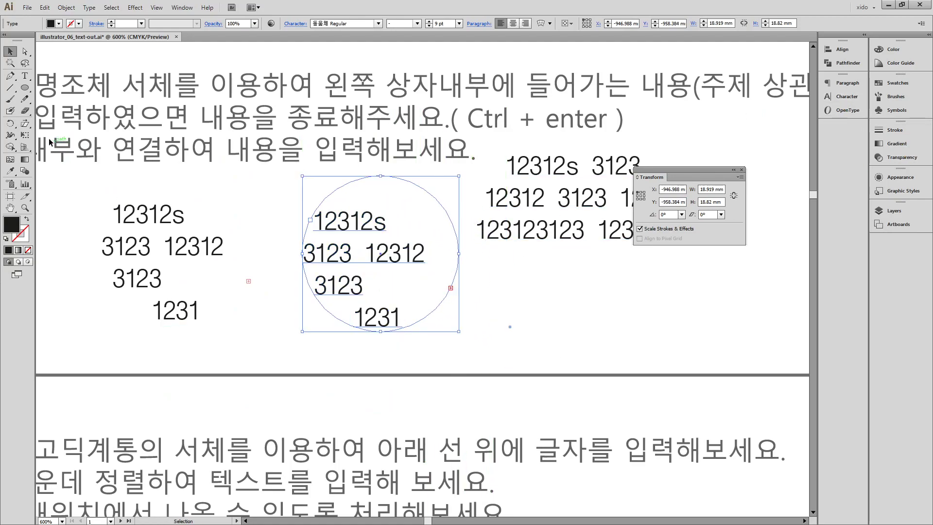
Enlarge the middle circular frame together with its text using the Scale tool
{"action": "left_click_drag", "start_coordinate": [29, 124], "coordinate": [30, 125]}
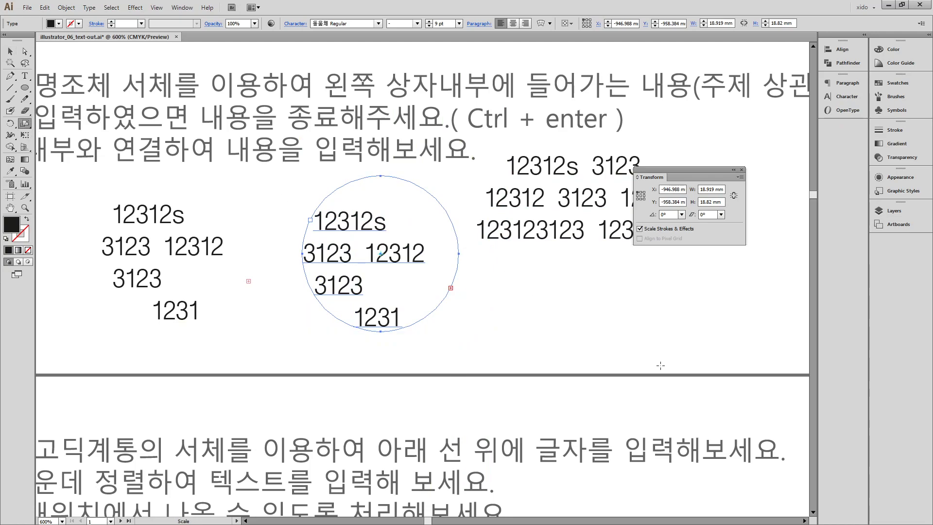
{"action": "left_click_drag", "start_coordinate": [580, 364], "coordinate": [545, 382]}
{"action": "left_click", "coordinate": [10, 51]}
Scale the third circular frame and its text down to about 16.4 mm in diameter with the Scale tool
{"action": "left_click", "coordinate": [634, 235]}
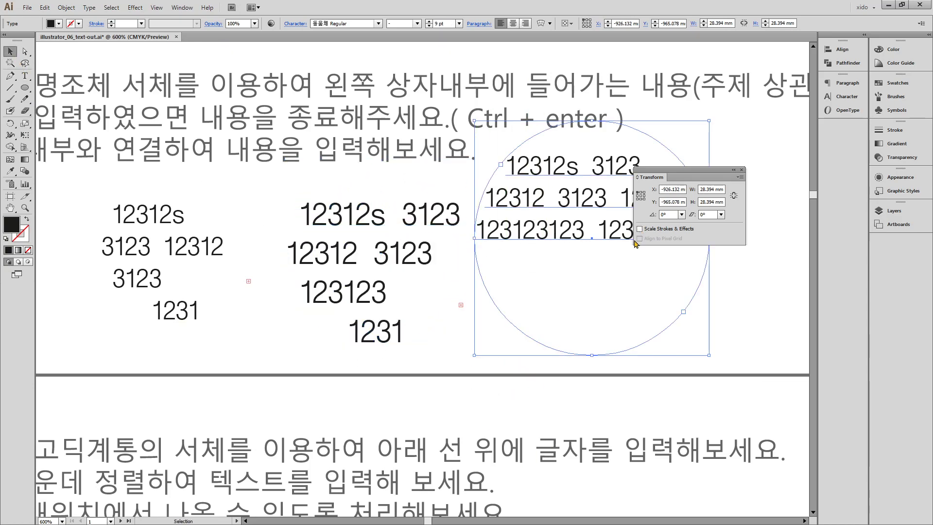
{"action": "left_click", "coordinate": [25, 124]}
{"action": "left_click_drag", "start_coordinate": [654, 336], "coordinate": [699, 364]}
{"action": "key", "text": "ctrl+z"}
{"action": "key", "text": "v"}
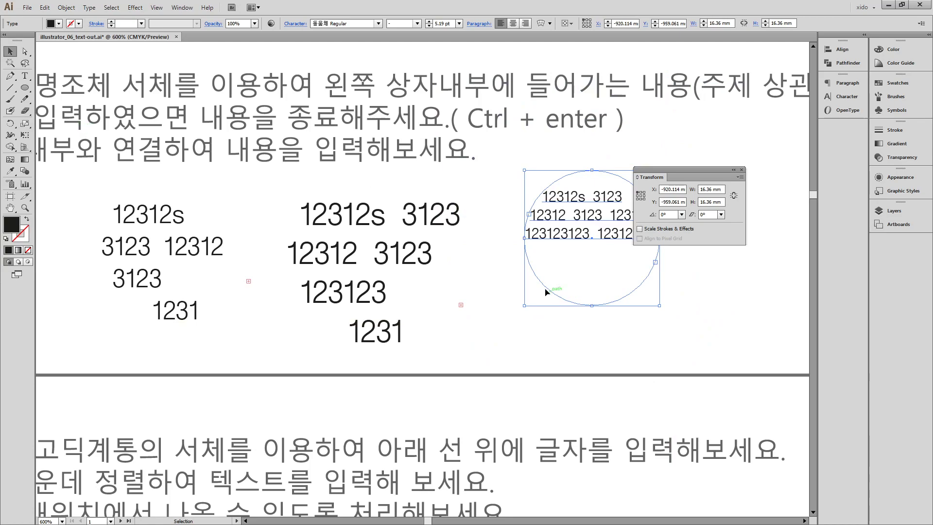
Resize the third circular frame to about 26.6 mm with Scale Strokes & Effects off, and to about 13.9 mm with it on
{"action": "left_click_drag", "start_coordinate": [592, 305], "coordinate": [592, 390]}
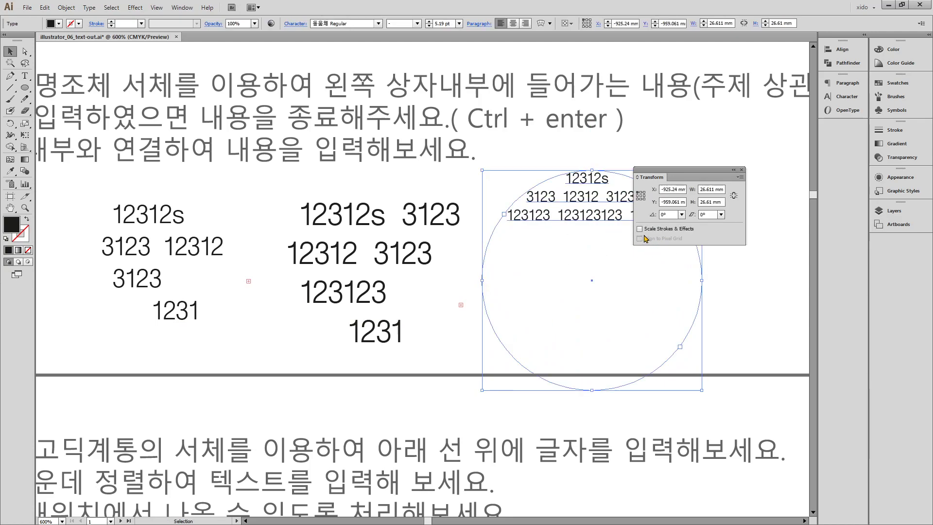
{"action": "left_click", "coordinate": [767, 309]}
{"action": "left_click", "coordinate": [579, 216]}
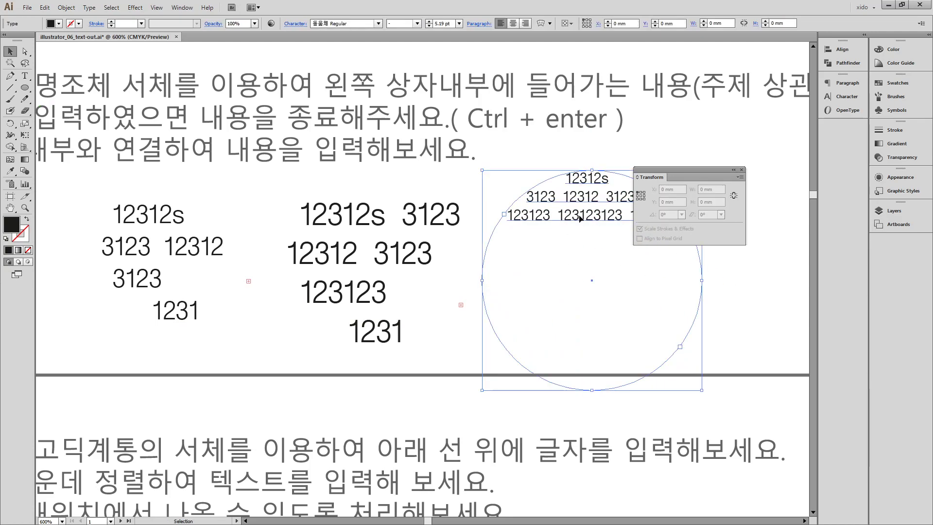
{"action": "left_click_drag", "start_coordinate": [590, 391], "coordinate": [592, 286]}
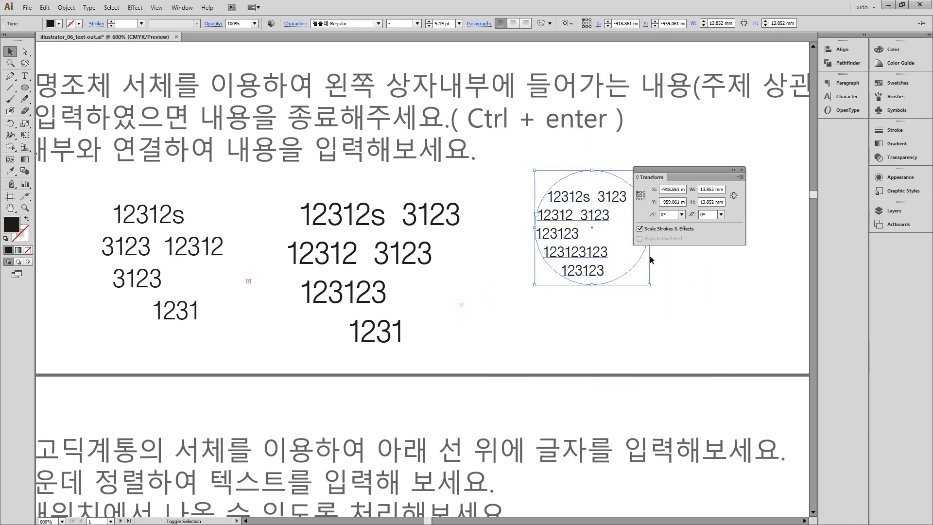
Choose Transform Object Only in the Transform options, enlarge the third circular frame to about 20.5 mm, and deselect it
{"action": "left_click", "coordinate": [740, 177]}
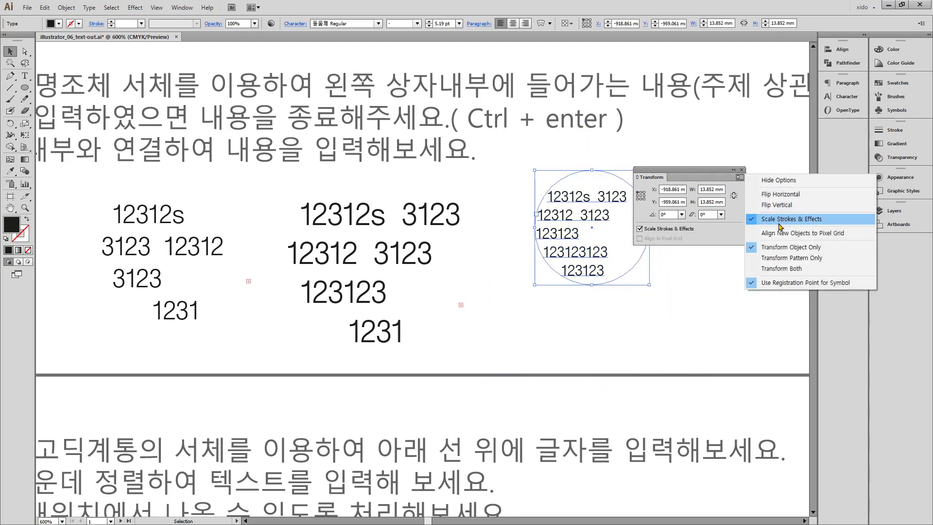
{"action": "left_click", "coordinate": [789, 250]}
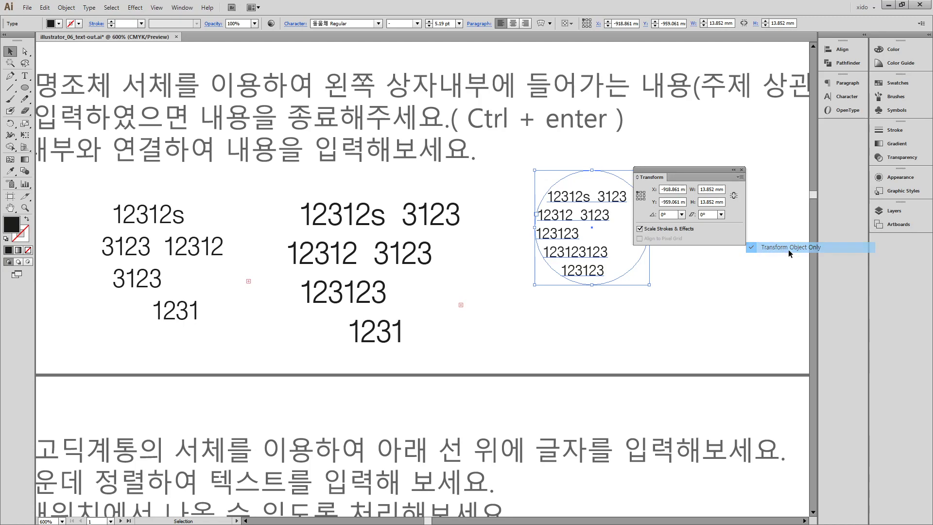
{"action": "left_click", "coordinate": [739, 177]}
{"action": "left_click", "coordinate": [768, 286]}
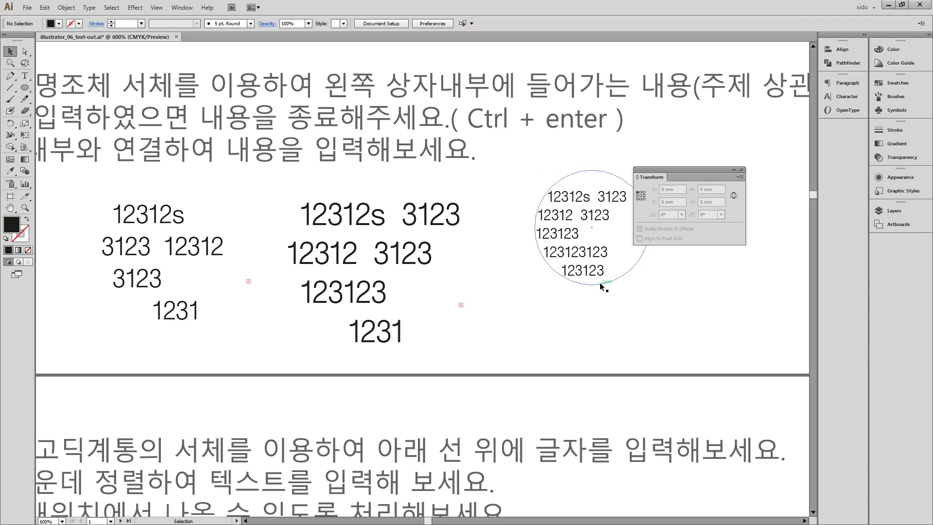
{"action": "left_click_drag", "start_coordinate": [593, 286], "coordinate": [592, 339]}
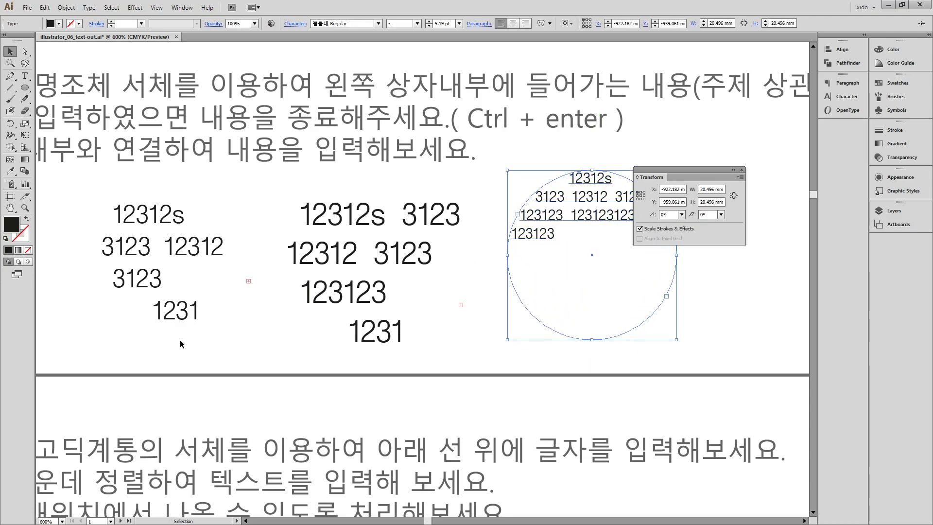
{"action": "left_click", "coordinate": [442, 360]}
Dock the floating Transform panel between Align and Pathfinder, and show the whole curved-line exercise
{"action": "key", "text": "space"}
{"action": "left_click_drag", "start_coordinate": [226, 437], "coordinate": [430, 45]}
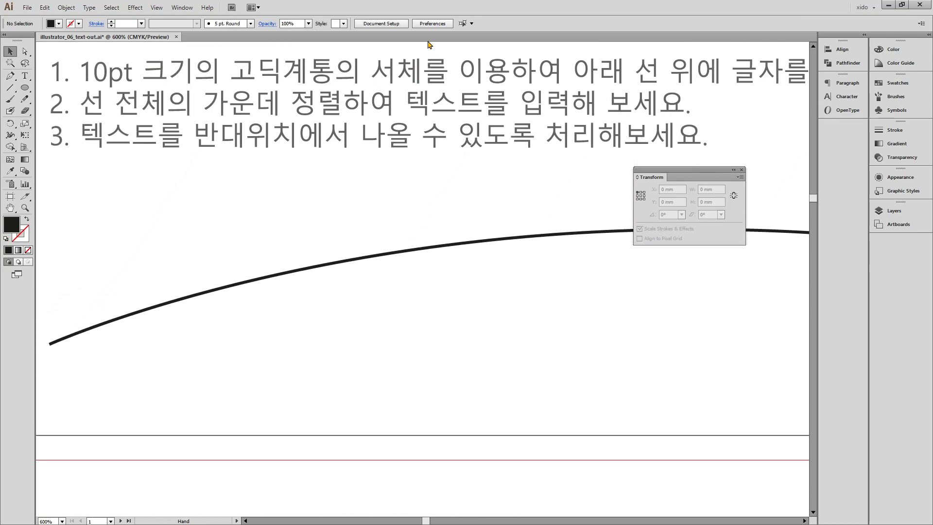
{"action": "key", "text": "ctrl+minus"}
{"action": "left_click_drag", "start_coordinate": [703, 174], "coordinate": [848, 57]}
{"action": "left_click_drag", "start_coordinate": [761, 406], "coordinate": [652, 327]}
{"action": "key", "text": "ctrl+minus"}
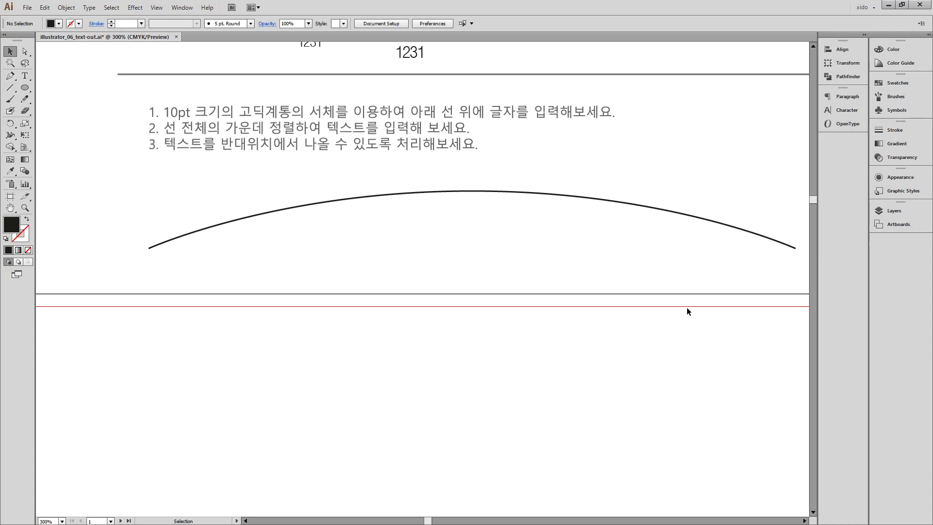
Convert the curved line into a type path starting near its midpoint and enter the text "1234567 adsf asdf asdf" on it
{"action": "left_click_drag", "start_coordinate": [601, 319], "coordinate": [549, 285]}
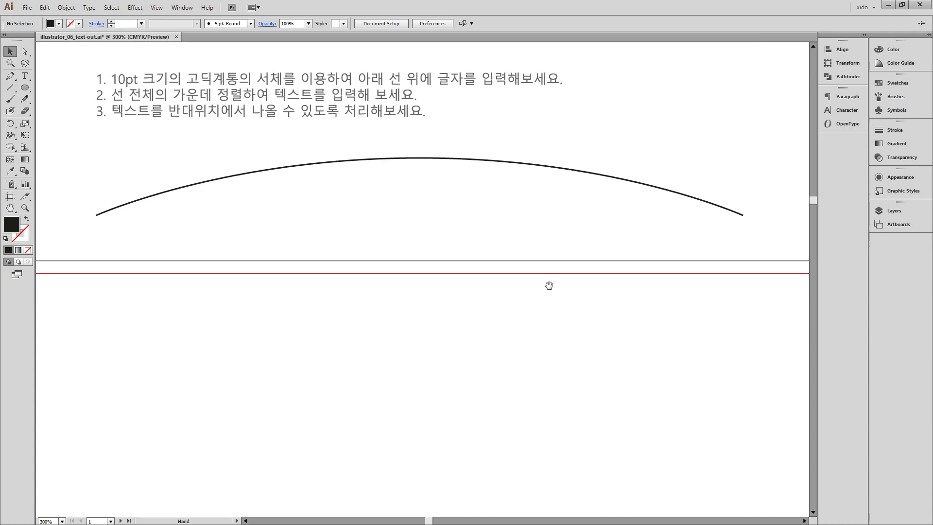
{"action": "left_click_drag", "start_coordinate": [479, 295], "coordinate": [329, 141]}
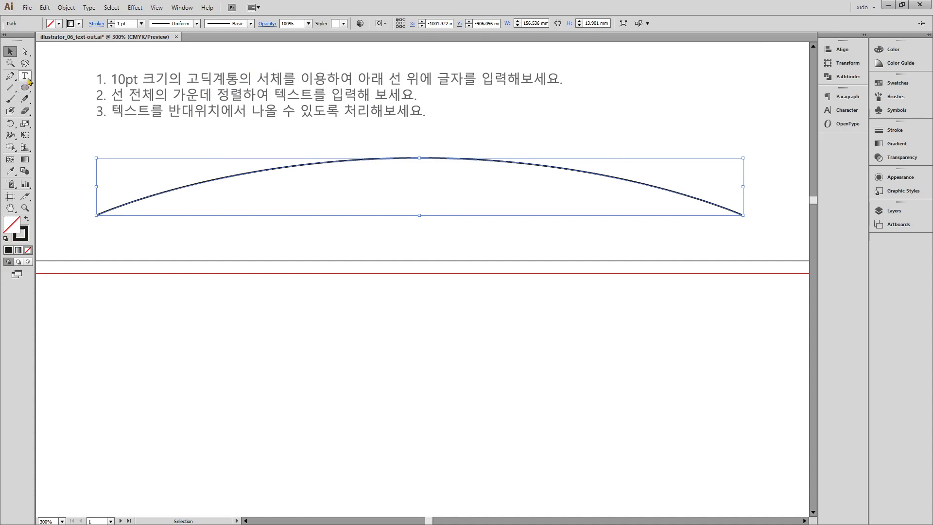
{"action": "left_click", "coordinate": [27, 78]}
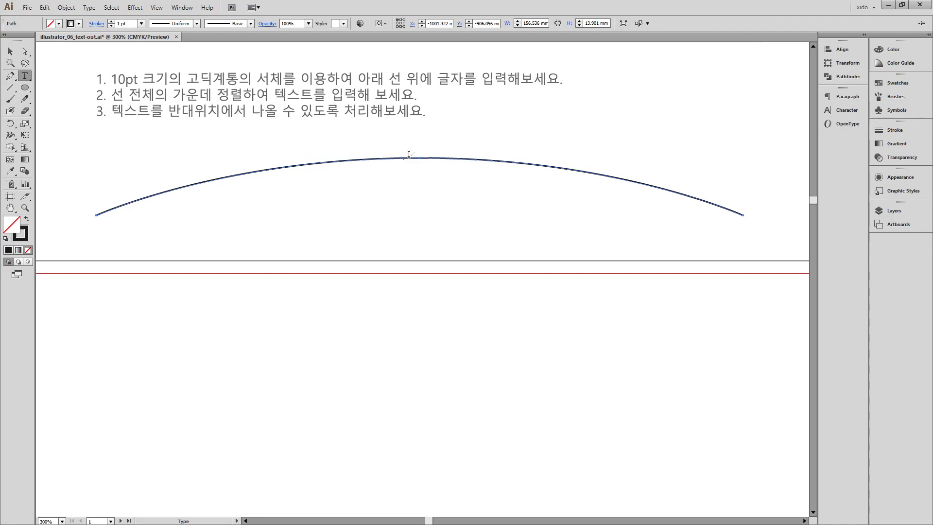
{"action": "left_click", "coordinate": [408, 154]}
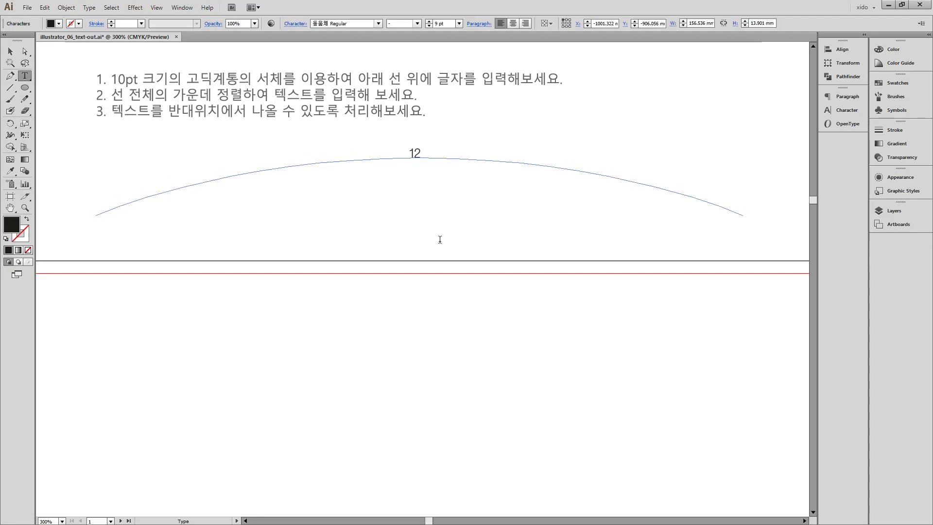
{"action": "type", "text": "67 adsf asdf asdf"}
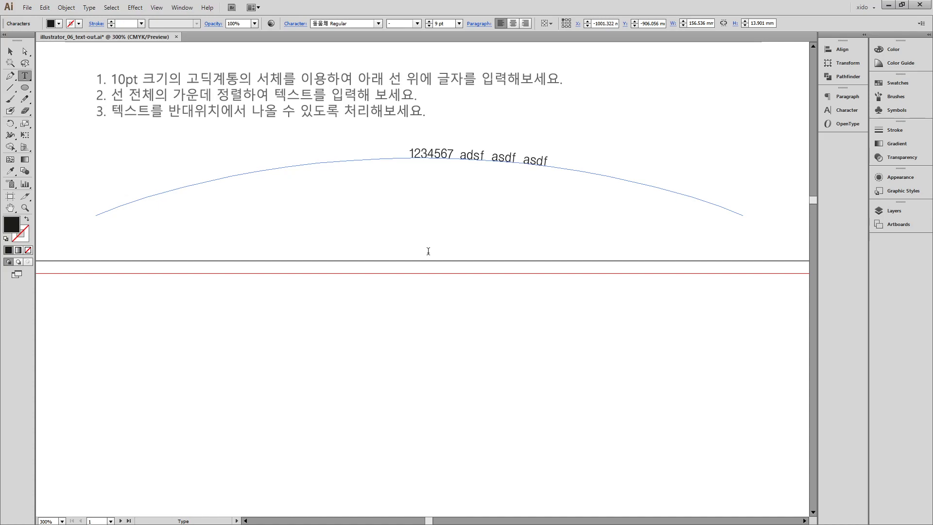
{"action": "key", "text": "Escape"}
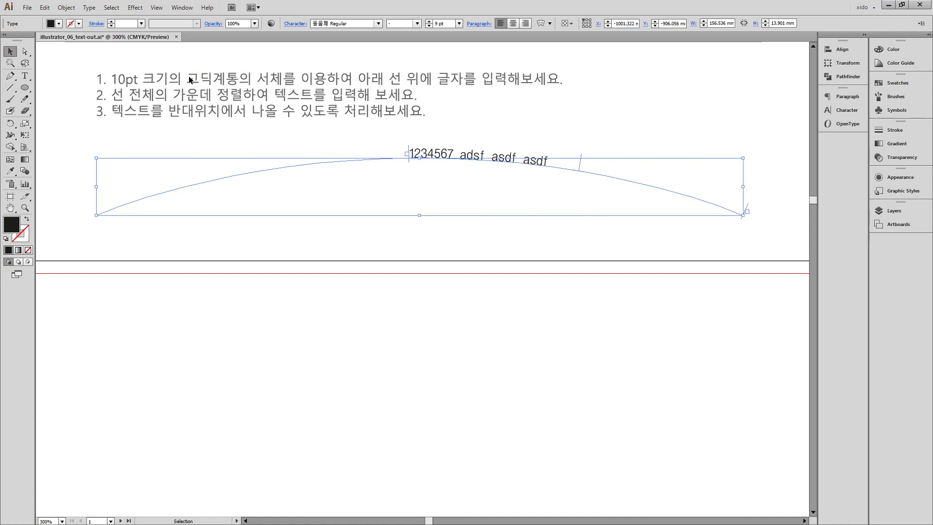
Set the path text to 10 pt in the Gothic font Adobe 고딕 Std B
{"action": "left_click", "coordinate": [839, 109]}
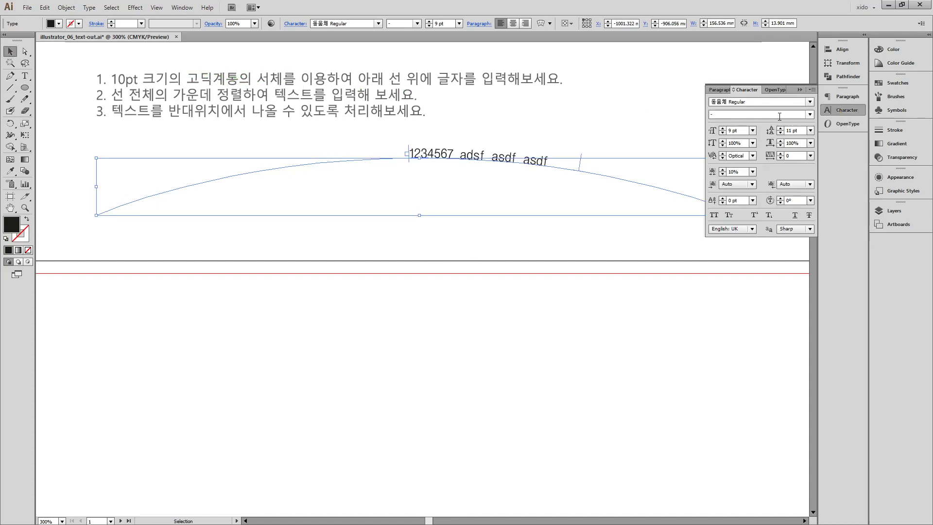
{"action": "left_click", "coordinate": [722, 129]}
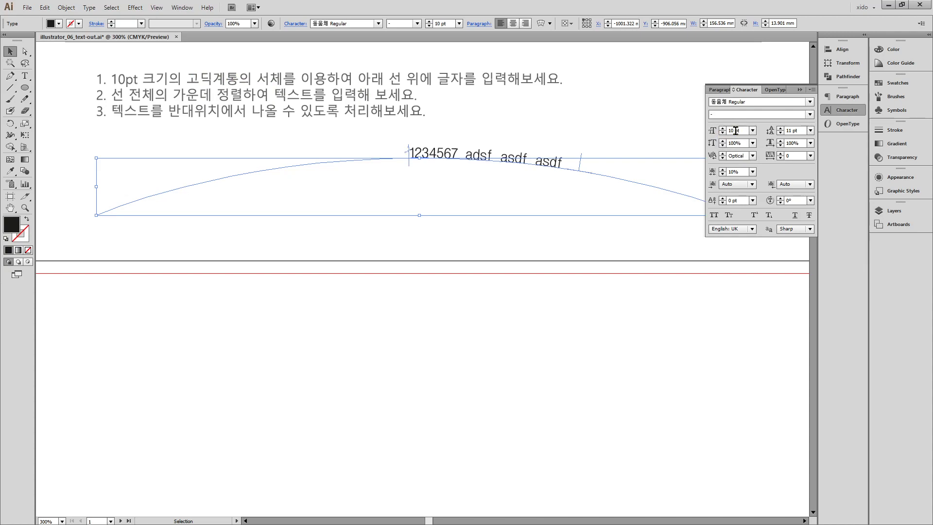
{"action": "left_click", "coordinate": [810, 102]}
{"action": "mouse_move", "coordinate": [813, 104]}
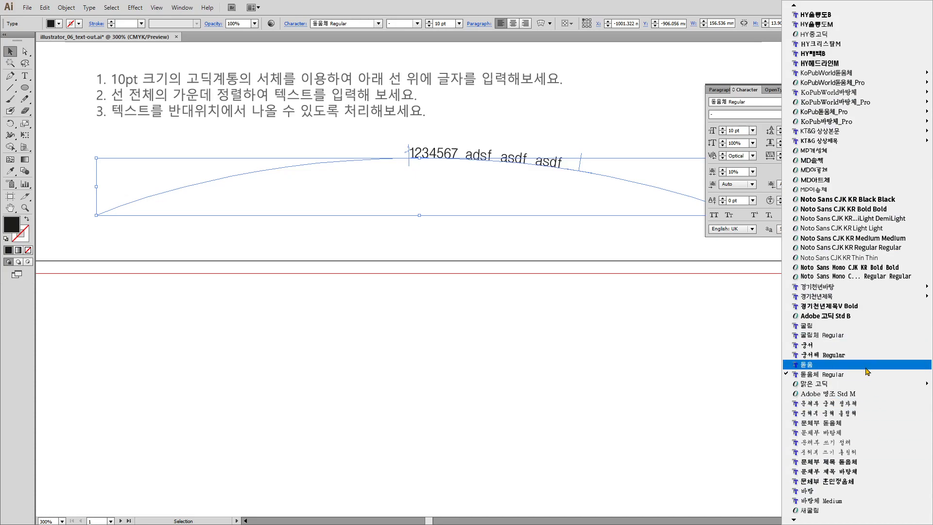
{"action": "left_click", "coordinate": [864, 320]}
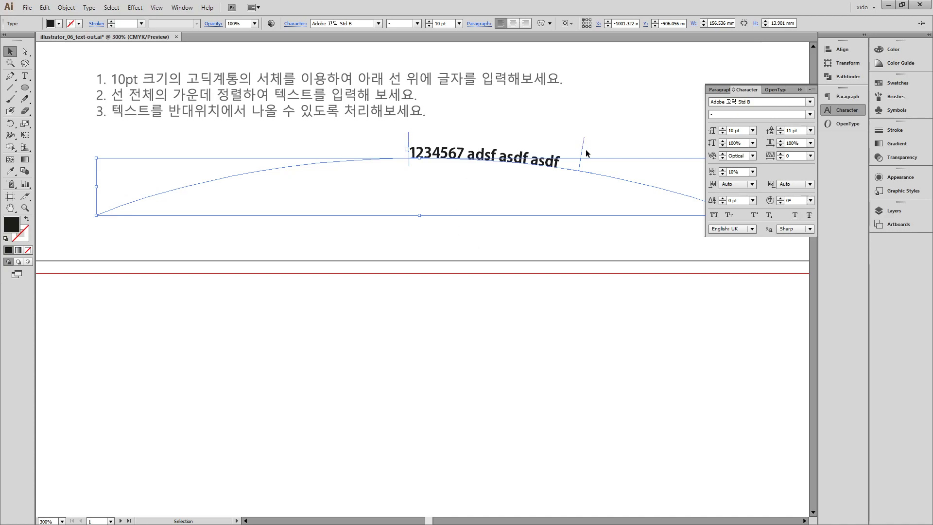
Examine the start, centre and end brackets of the text on the curve, marking each one
{"action": "left_click_drag", "start_coordinate": [619, 325], "coordinate": [358, 311]}
{"action": "left_click_drag", "start_coordinate": [125, 99], "coordinate": [580, 288]}
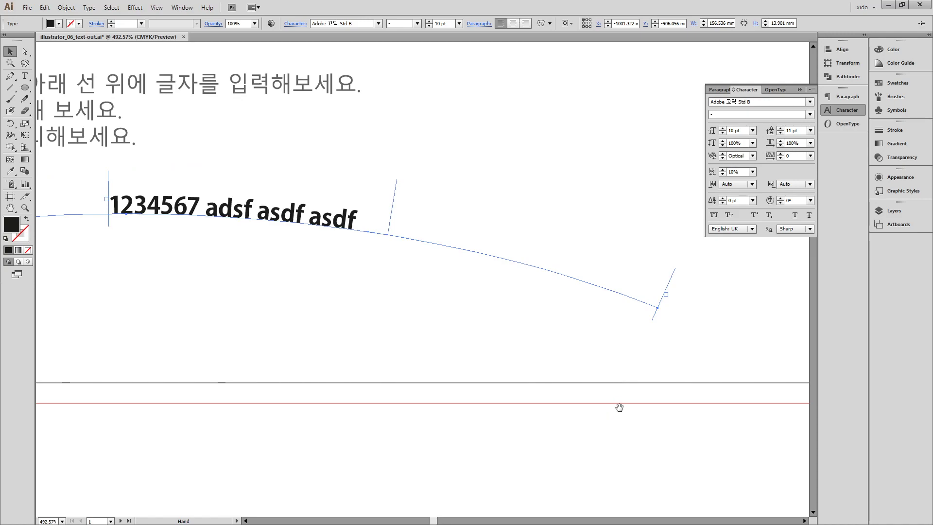
{"action": "left_click", "coordinate": [647, 396]}
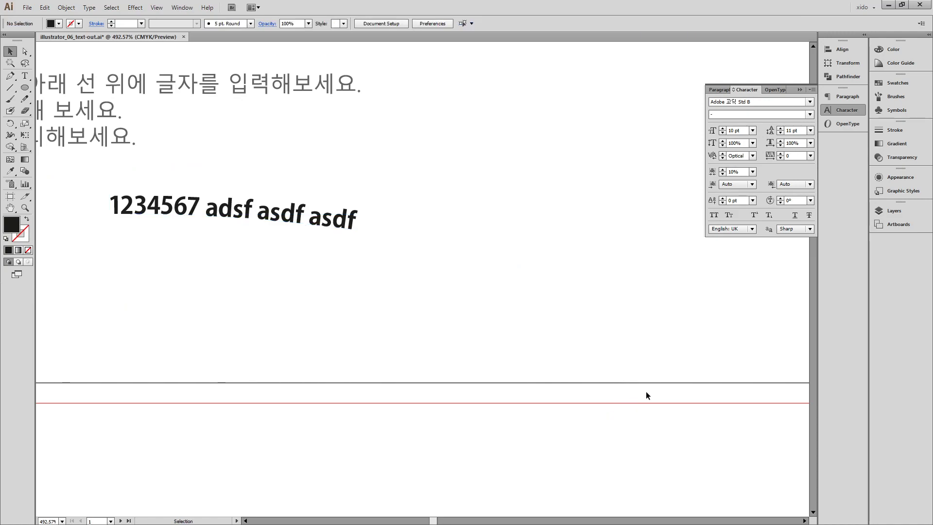
{"action": "left_click", "coordinate": [354, 232]}
{"action": "key", "text": "ctrl"}
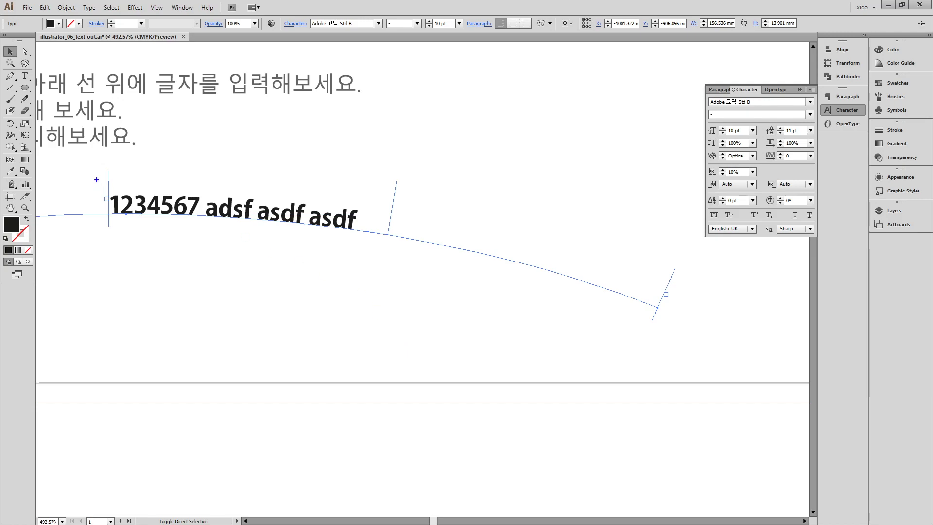
{"action": "left_click_drag", "start_coordinate": [106, 159], "coordinate": [123, 282]}
{"action": "left_click_drag", "start_coordinate": [398, 175], "coordinate": [387, 278]}
{"action": "left_click_drag", "start_coordinate": [685, 256], "coordinate": [647, 372]}
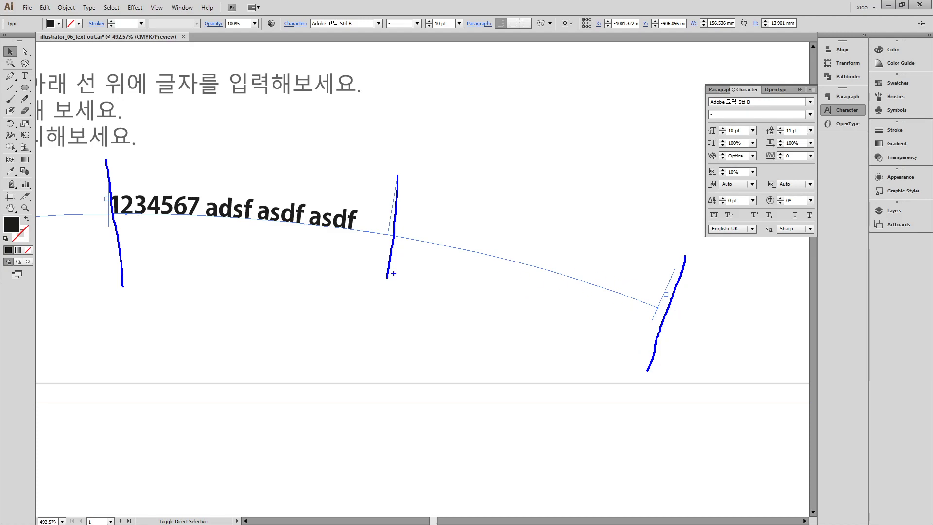
{"action": "mouse_move", "coordinate": [128, 201]}
{"action": "left_mouse_down"}
{"action": "mouse_move", "coordinate": [84, 200]}
{"action": "mouse_move", "coordinate": [90, 167]}
{"action": "mouse_move", "coordinate": [124, 159]}
{"action": "mouse_move", "coordinate": [140, 186]}
{"action": "mouse_move", "coordinate": [126, 216]}
{"action": "left_mouse_up"}
{"action": "mouse_move", "coordinate": [694, 304]}
{"action": "left_mouse_down"}
{"action": "mouse_move", "coordinate": [632, 281]}
{"action": "mouse_move", "coordinate": [684, 243]}
{"action": "mouse_move", "coordinate": [718, 284]}
{"action": "mouse_move", "coordinate": [676, 322]}
{"action": "left_mouse_up"}
{"action": "key", "text": "Escape"}
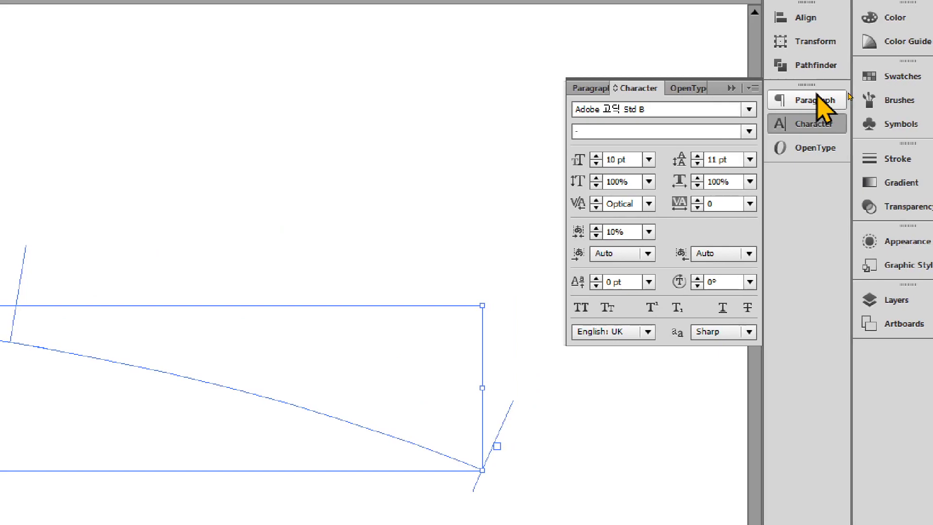
Try right alignment on the path text and set its paragraph alignment to centre
{"action": "left_click", "coordinate": [848, 96]}
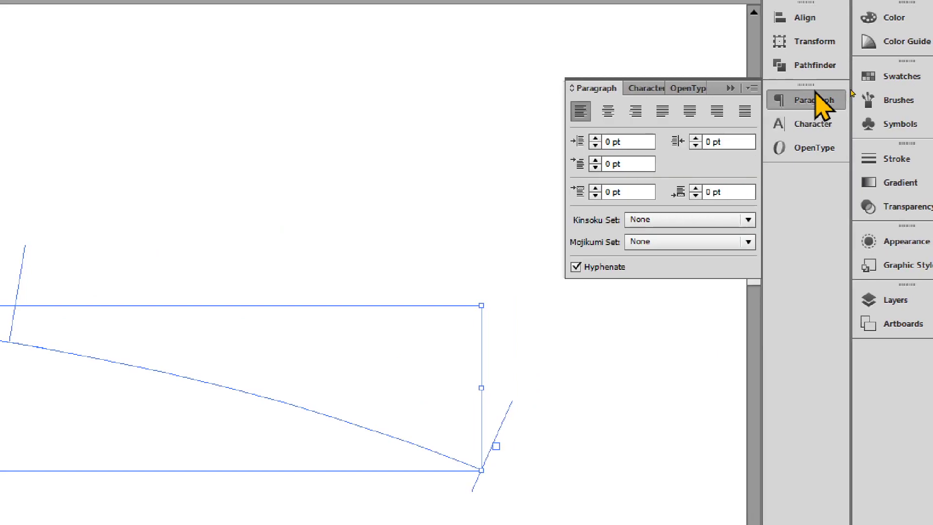
{"action": "left_click", "coordinate": [793, 100]}
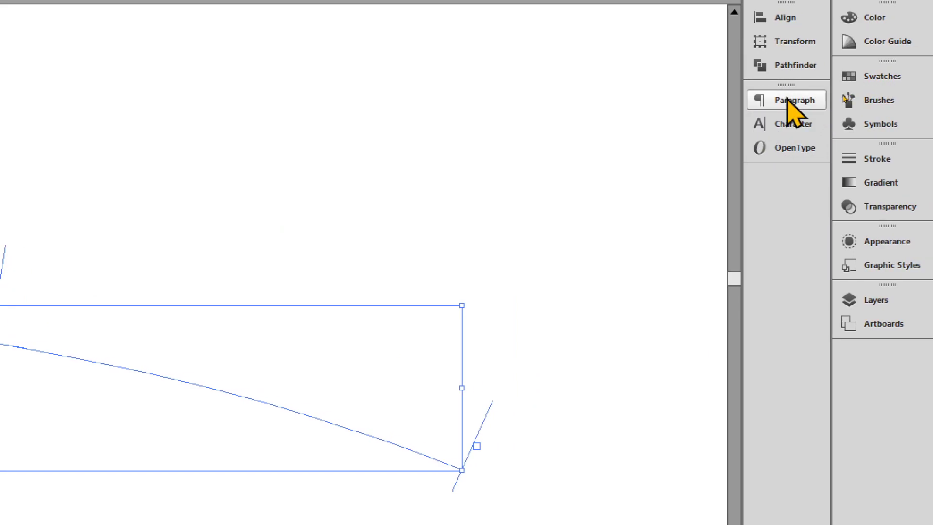
{"action": "left_click", "coordinate": [788, 98]}
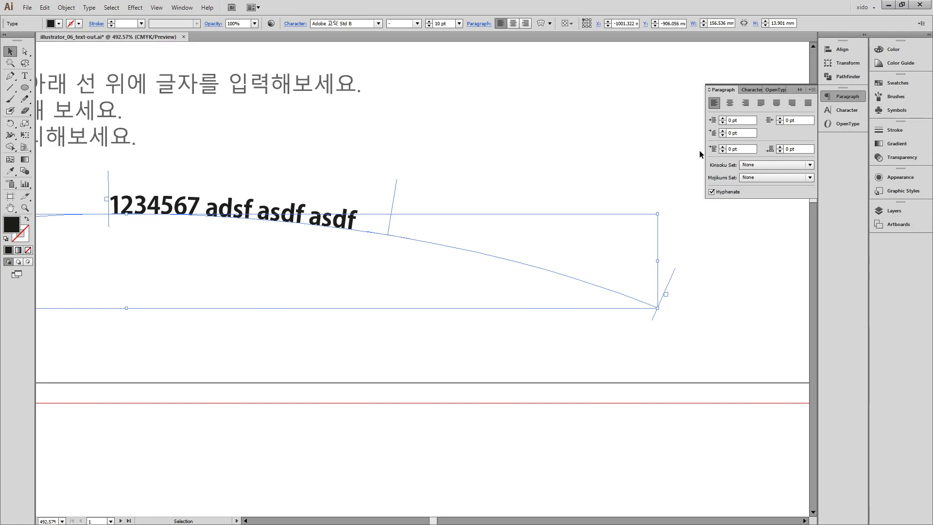
{"action": "left_click", "coordinate": [745, 102]}
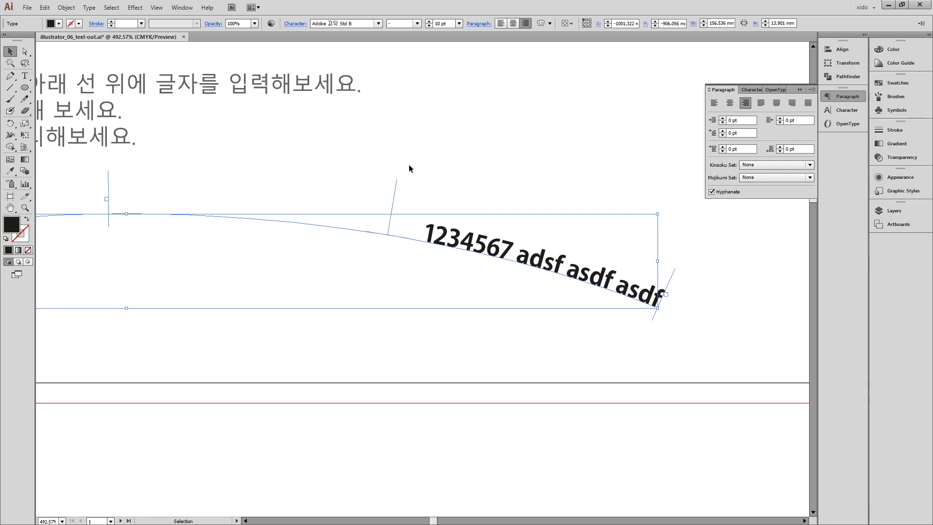
{"action": "left_click", "coordinate": [730, 103]}
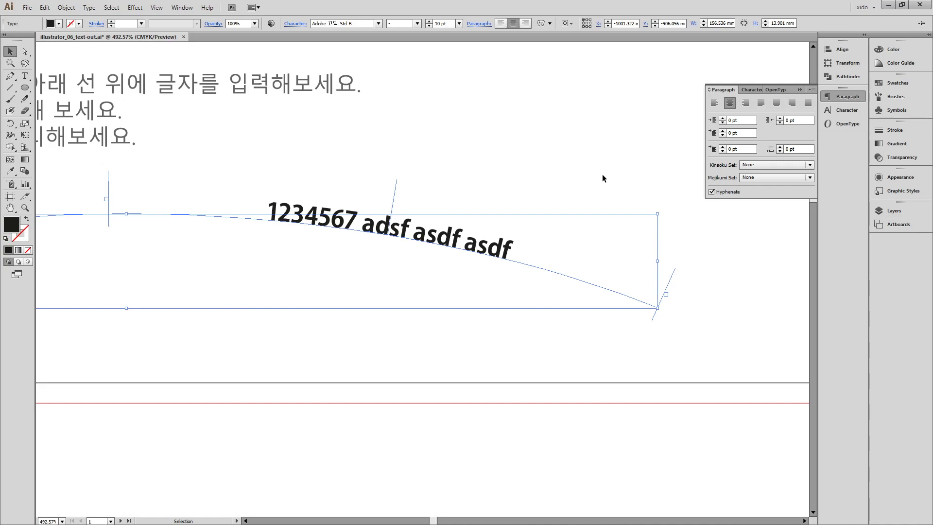
Move the path text's start bracket from the middle of the curve to the curve's left end
{"action": "key", "text": "ctrl+minus"}
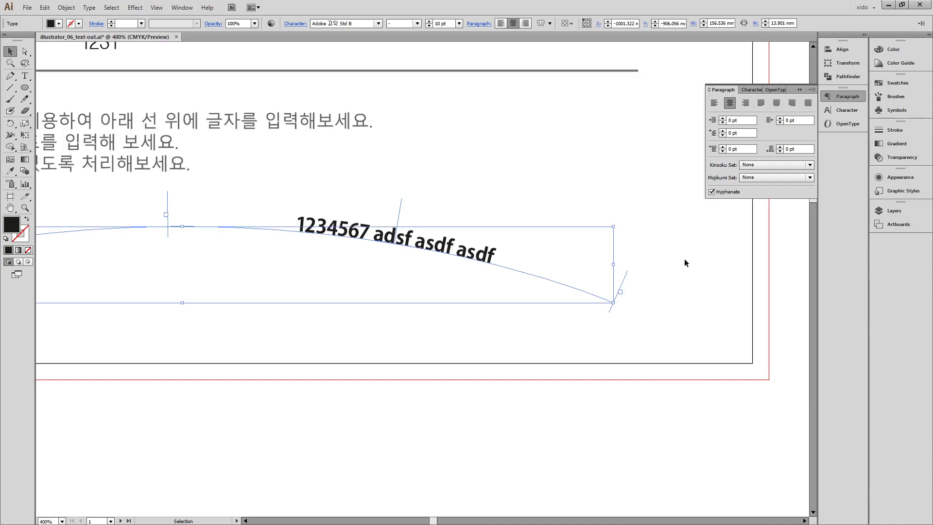
{"action": "left_click_drag", "start_coordinate": [303, 312], "coordinate": [508, 282]}
{"action": "left_click_drag", "start_coordinate": [416, 239], "coordinate": [525, 208]}
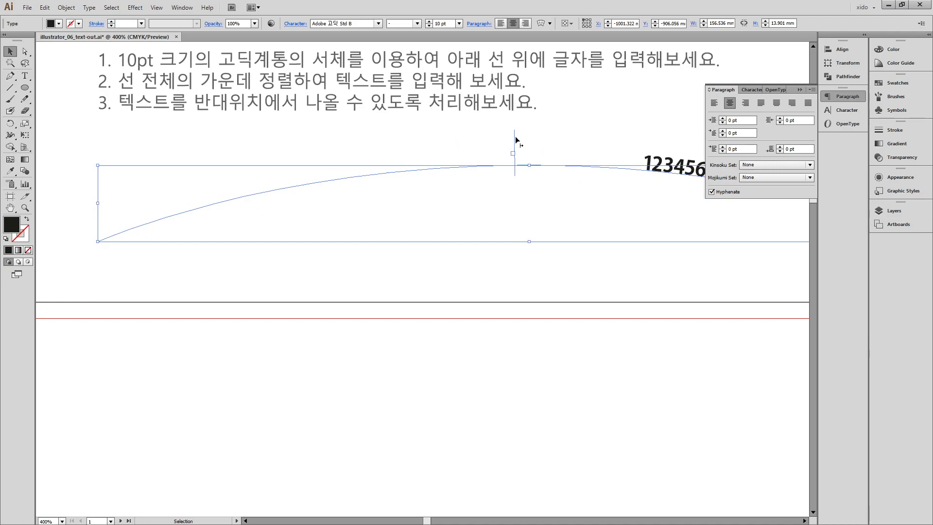
{"action": "left_click_drag", "start_coordinate": [516, 140], "coordinate": [87, 226]}
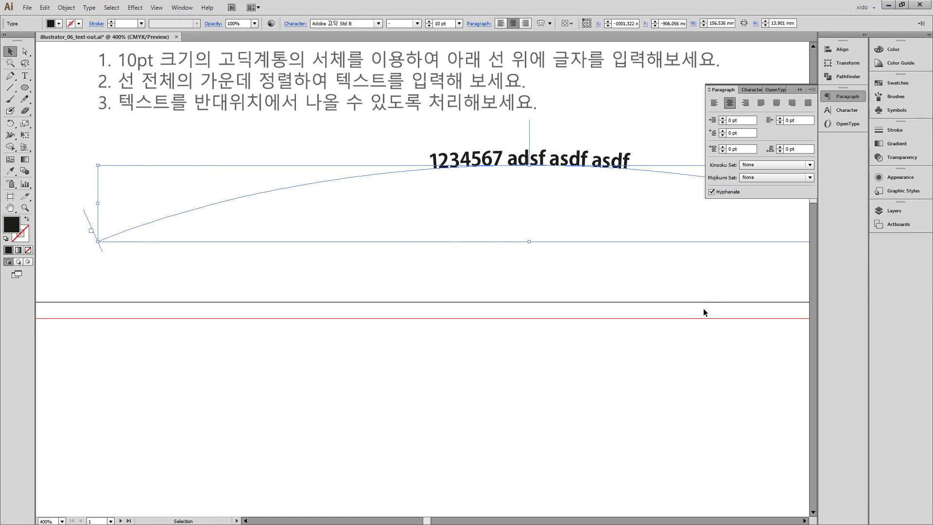
Move the text's end bracket to the middle of the curve and shift its centre bracket to the curve's midpoint
{"action": "left_click_drag", "start_coordinate": [716, 336], "coordinate": [444, 341]}
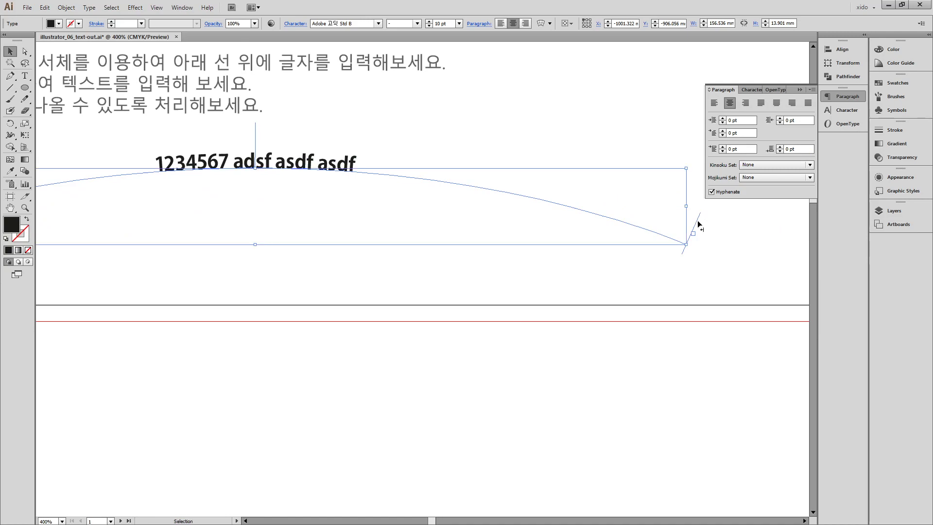
{"action": "left_click_drag", "start_coordinate": [699, 223], "coordinate": [255, 125]}
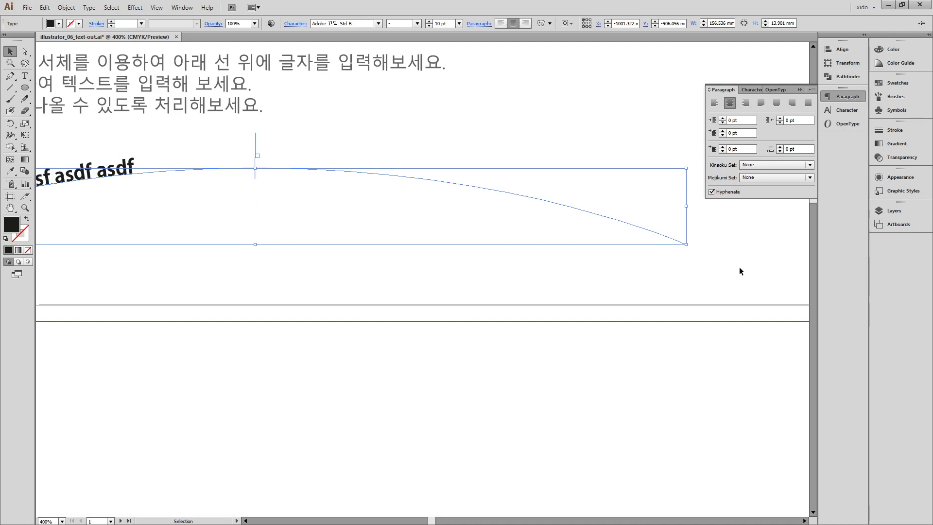
{"action": "key", "text": "space"}
{"action": "left_click_drag", "start_coordinate": [115, 348], "coordinate": [415, 339]}
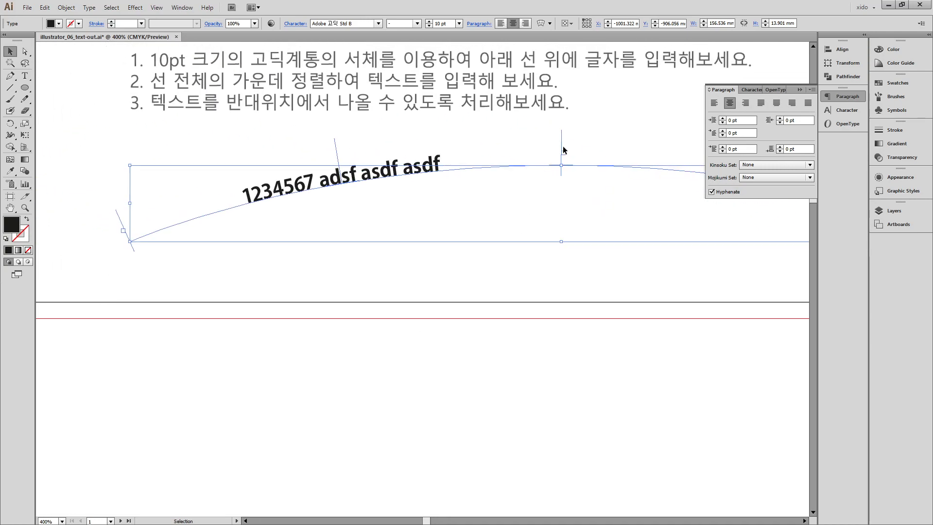
{"action": "left_click_drag", "start_coordinate": [335, 147], "coordinate": [565, 151]}
{"action": "left_click_drag", "start_coordinate": [629, 403], "coordinate": [485, 379]}
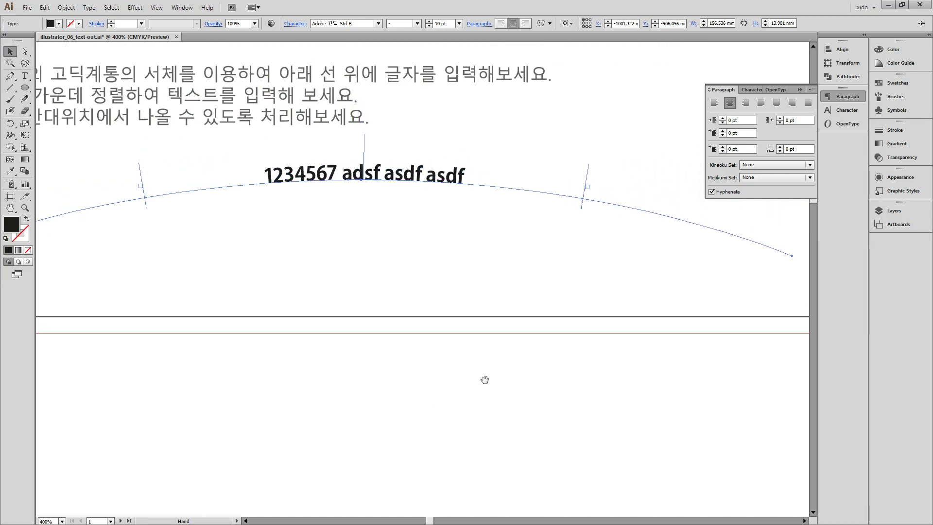
Try left and right alignment of the text between its brackets and return it to centre alignment
{"action": "left_click", "coordinate": [714, 103]}
{"action": "left_click", "coordinate": [750, 106]}
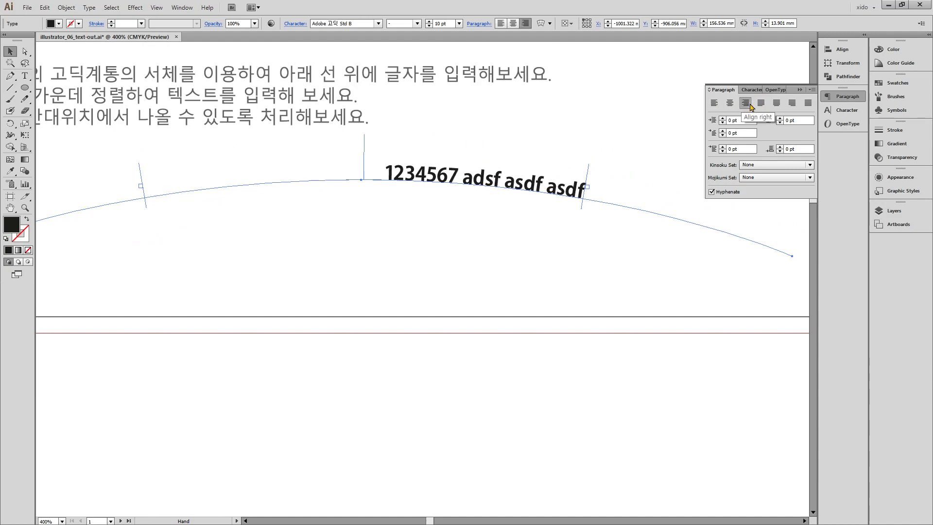
{"action": "left_click", "coordinate": [730, 103]}
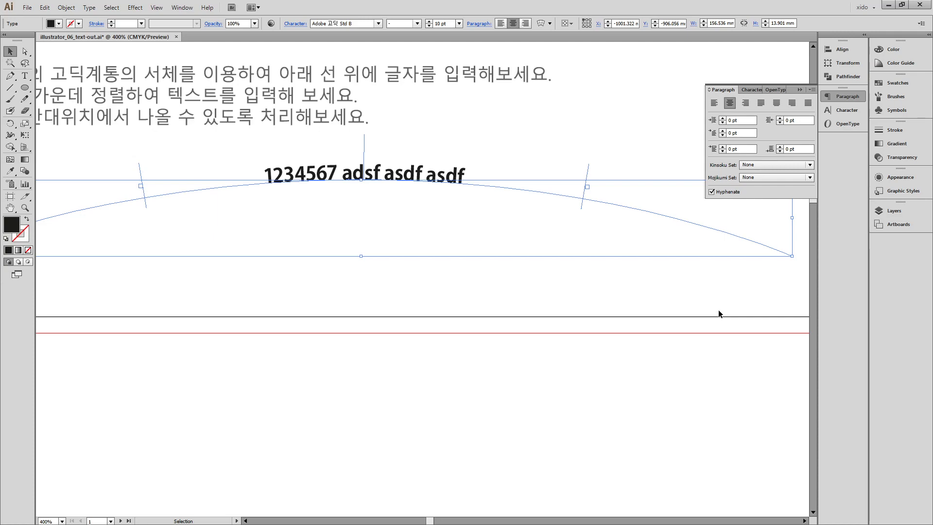
Add an anchor point to the type path just right of its midpoint and pull it down to bend the curve
{"action": "key", "text": "a"}
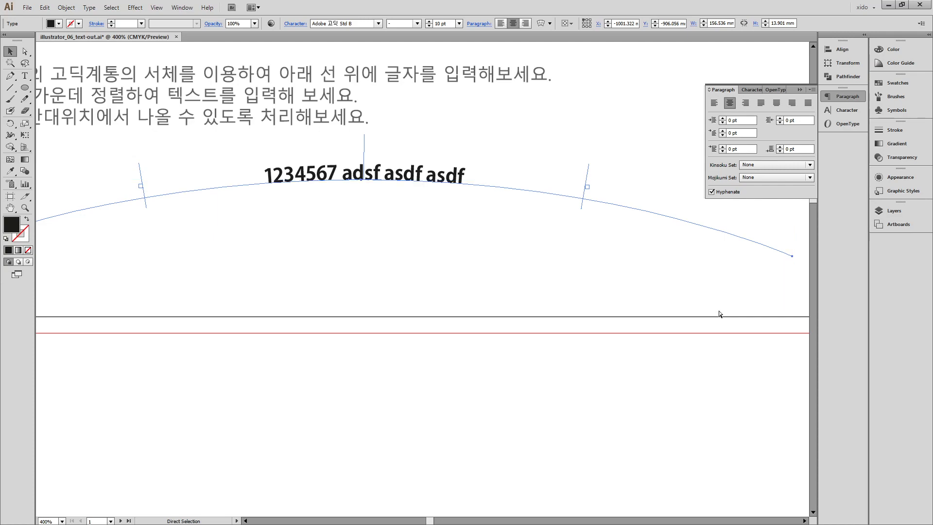
{"action": "key", "text": "ctrl+4"}
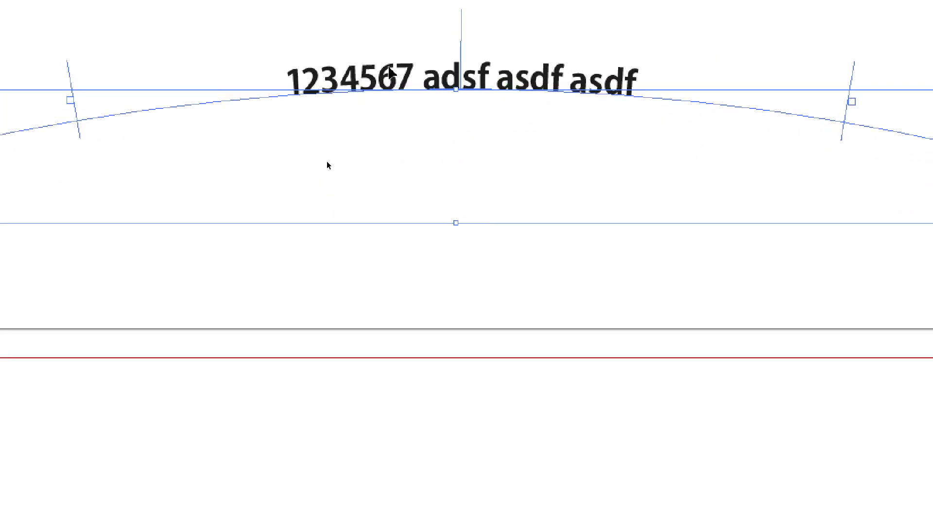
{"action": "key", "text": "p"}
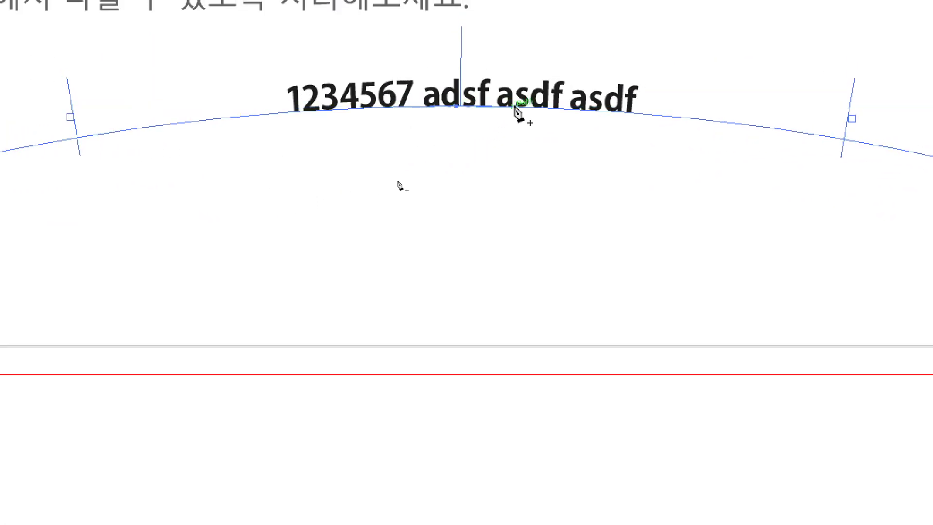
{"action": "left_click", "coordinate": [588, 111]}
{"action": "key", "text": "a"}
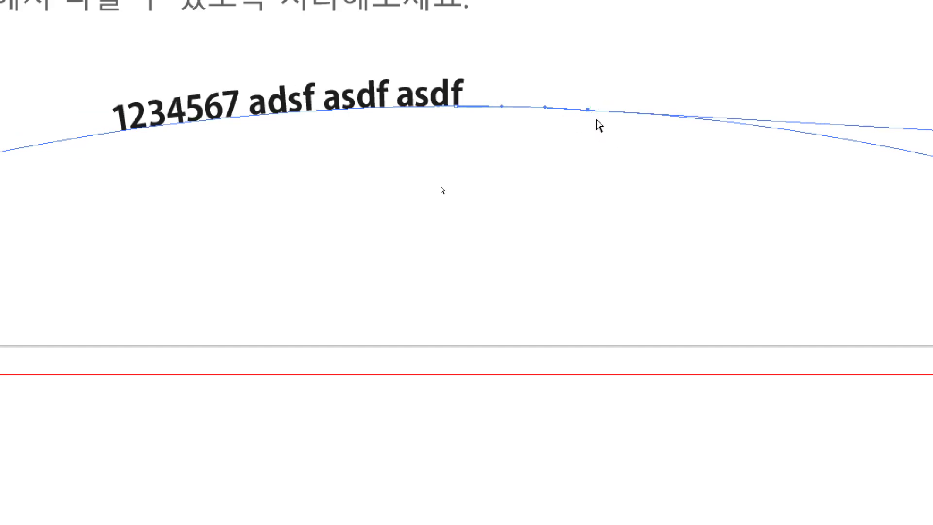
{"action": "left_click_drag", "start_coordinate": [588, 111], "coordinate": [574, 275]}
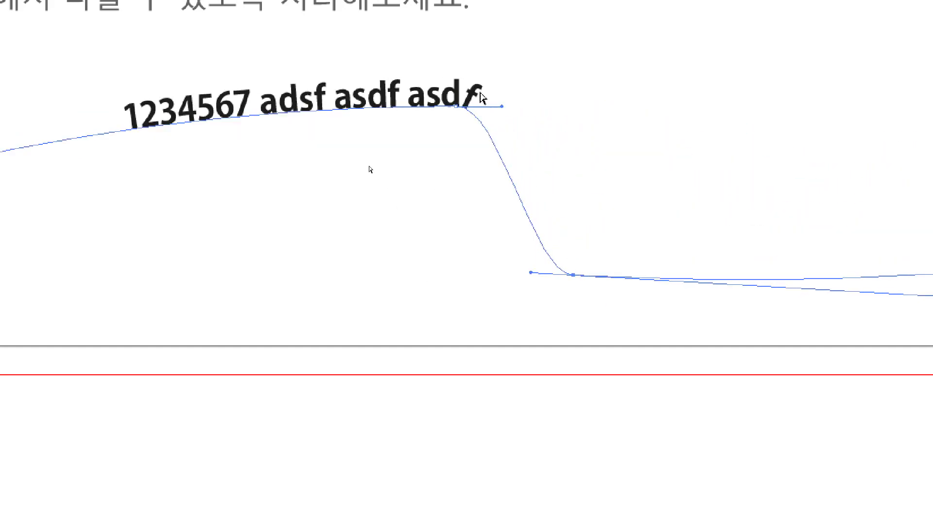
{"action": "key", "text": "v"}
{"action": "key", "text": "ctrl+minus"}
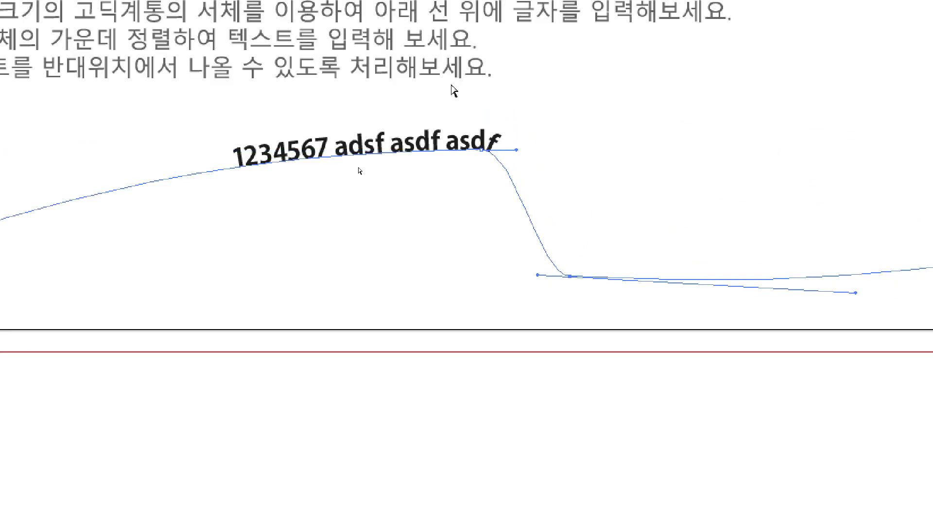
Slide the path text along the bent curve onto its steep bend and back toward the curve's left part
{"action": "left_click", "coordinate": [330, 298]}
{"action": "left_click", "coordinate": [348, 152]}
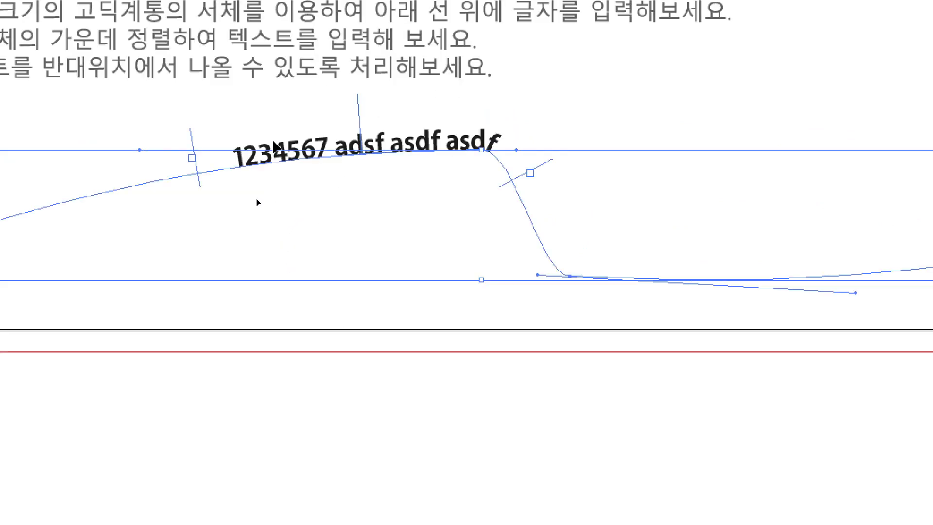
{"action": "left_click_drag", "start_coordinate": [361, 116], "coordinate": [789, 148]}
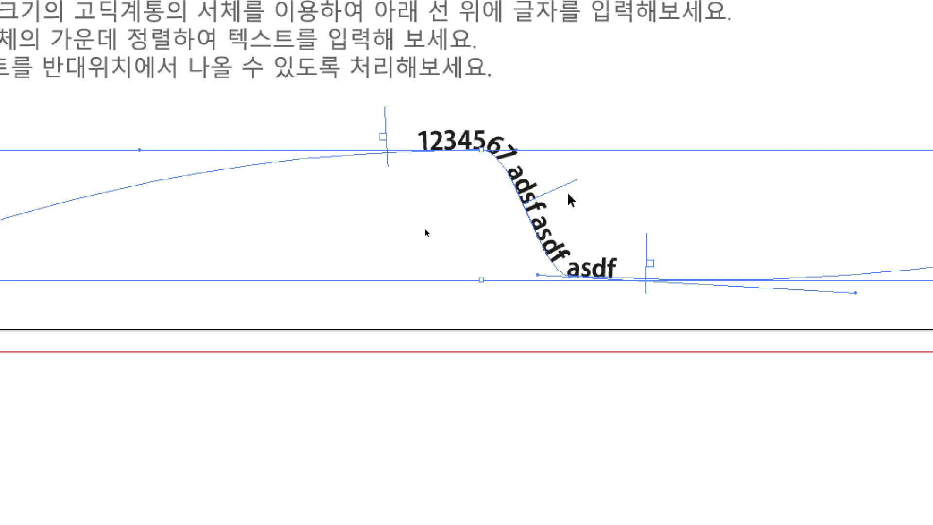
{"action": "left_click_drag", "start_coordinate": [572, 190], "coordinate": [209, 111]}
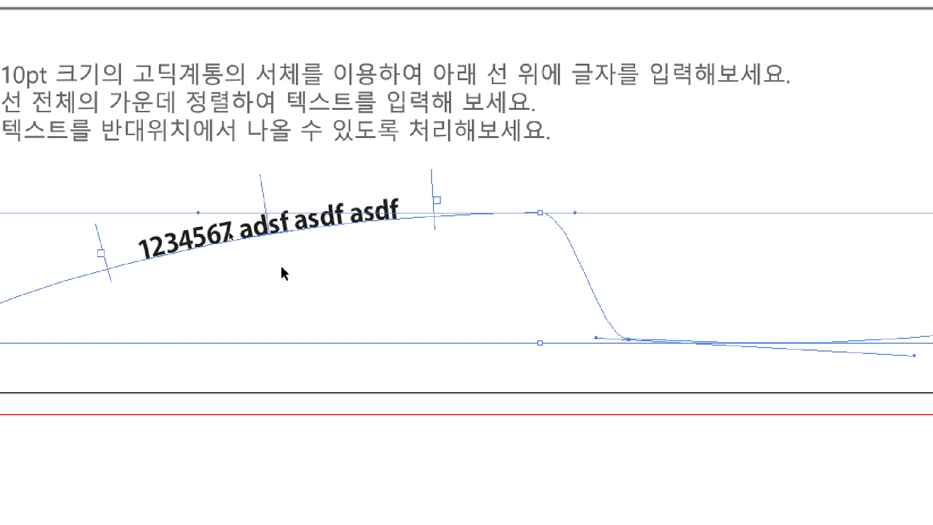
Flip the text to the underside of the path by pulling its centre bracket across the curve
{"action": "left_click_drag", "start_coordinate": [266, 191], "coordinate": [283, 269]}
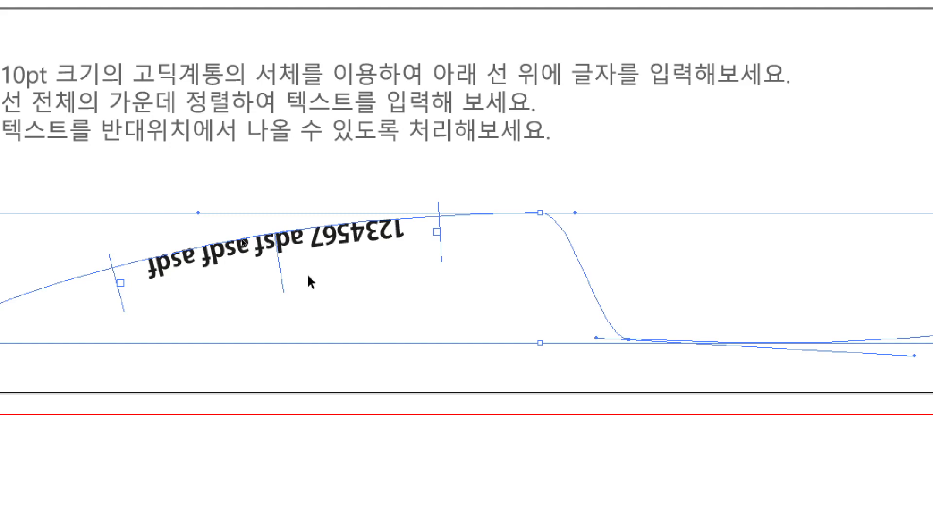
{"action": "mouse_move", "coordinate": [286, 277]}
{"action": "left_mouse_down"}
{"action": "mouse_move", "coordinate": [290, 207]}
{"action": "mouse_move", "coordinate": [290, 280]}
{"action": "left_mouse_up"}
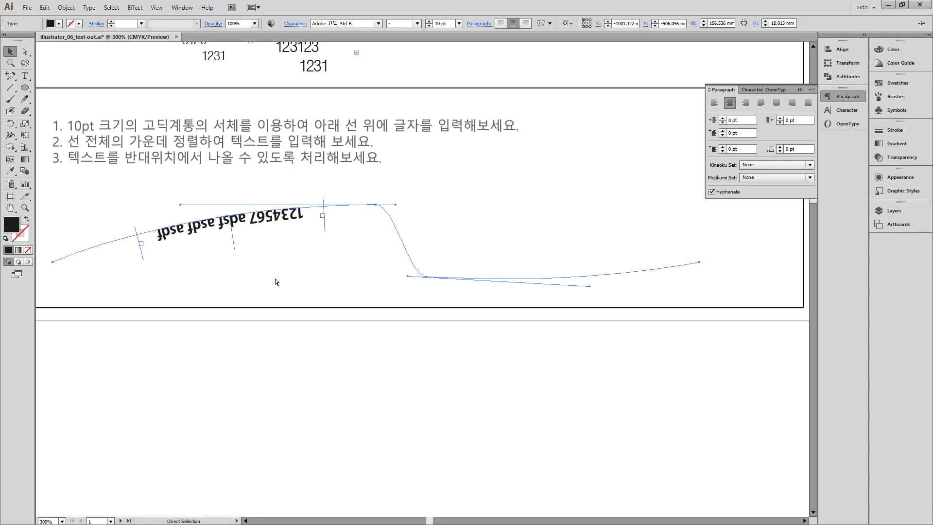
{"action": "key", "text": "ctrl+minus"}
{"action": "key", "text": "ctrl+minus"}
{"action": "key", "text": "ctrl+minus"}
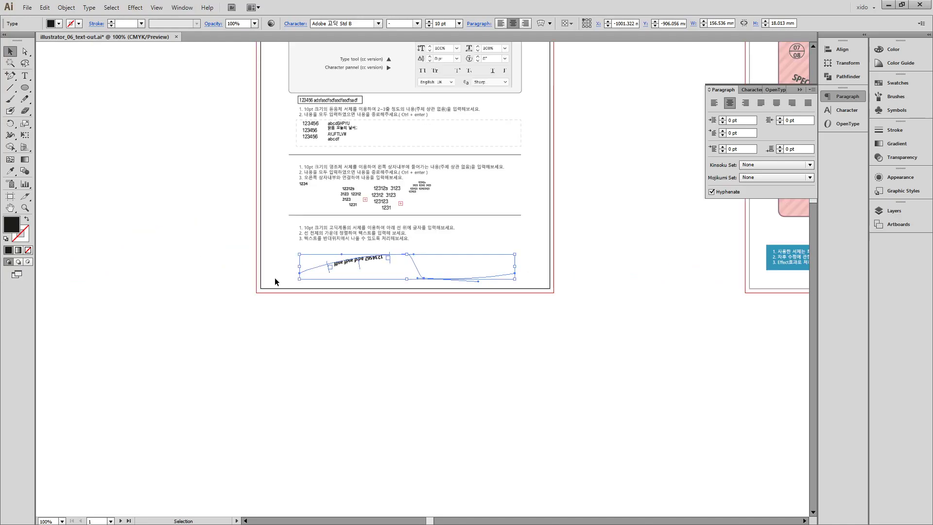
{"action": "left_click_drag", "start_coordinate": [519, 348], "coordinate": [460, 189]}
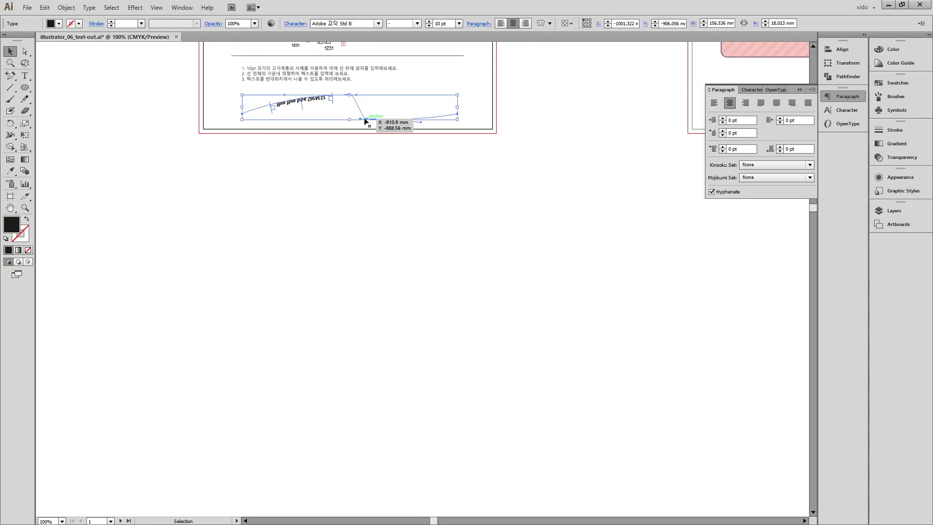
Undo the text flip and the bracket shifts along the bent path
{"action": "key", "text": "ctrl+z"}
{"action": "key", "text": "ctrl+z"}
{"action": "key", "text": "ctrl+z"}
{"action": "key", "text": "ctrl+z"}
{"action": "key", "text": "ctrl+z"}
{"action": "key", "text": "ctrl+z"}
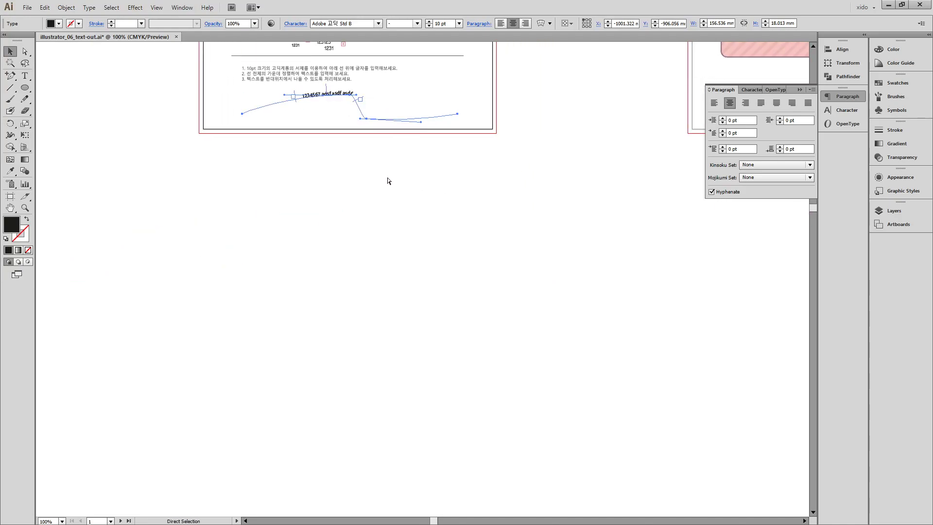
Duplicate the path text below the page and rotate the copy 180 degrees
{"action": "left_click", "coordinate": [342, 100]}
{"action": "left_click_drag", "start_coordinate": [374, 97], "coordinate": [390, 267]}
{"action": "left_click_drag", "start_coordinate": [266, 203], "coordinate": [478, 327]}
{"action": "left_click_drag", "start_coordinate": [385, 325], "coordinate": [413, 217]}
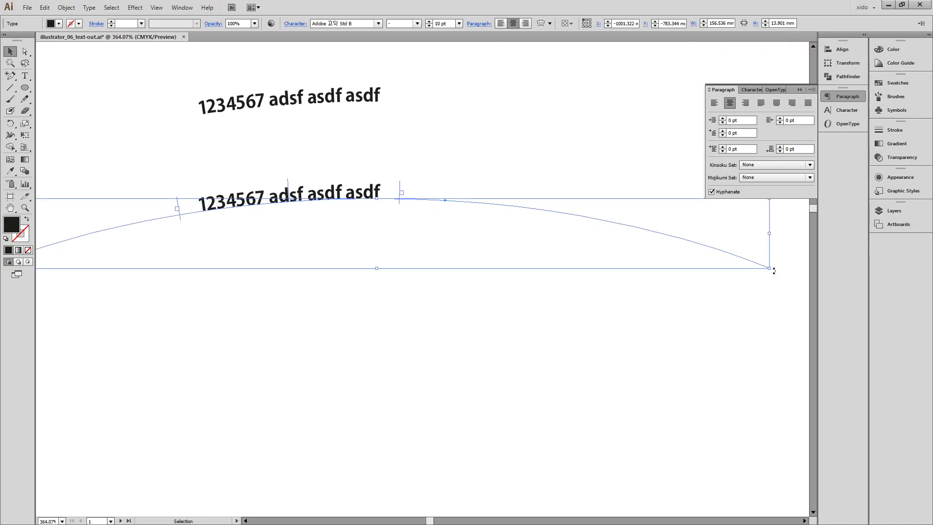
{"action": "left_click_drag", "start_coordinate": [774, 280], "coordinate": [199, 226]}
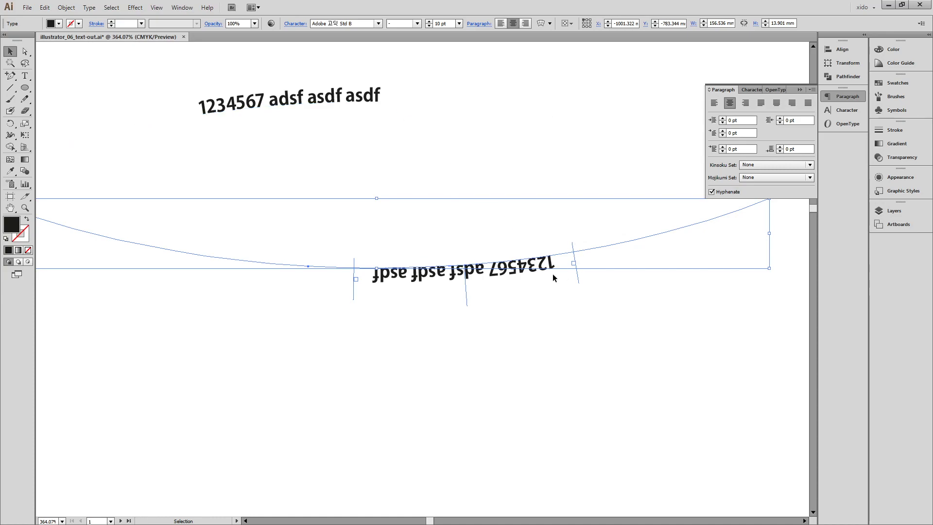
{"action": "left_click_drag", "start_coordinate": [550, 328], "coordinate": [444, 319]}
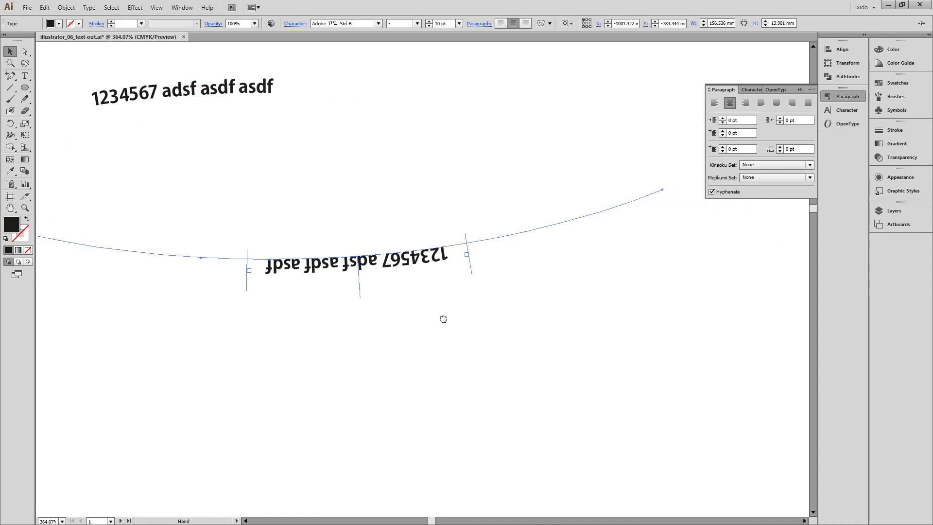
Move both end anchors of the rotated path downward so its curve arches upward
{"action": "key", "text": "a"}
{"action": "left_click", "coordinate": [335, 276]}
{"action": "left_click", "coordinate": [663, 192]}
{"action": "left_click_drag", "start_coordinate": [663, 192], "coordinate": [680, 327]}
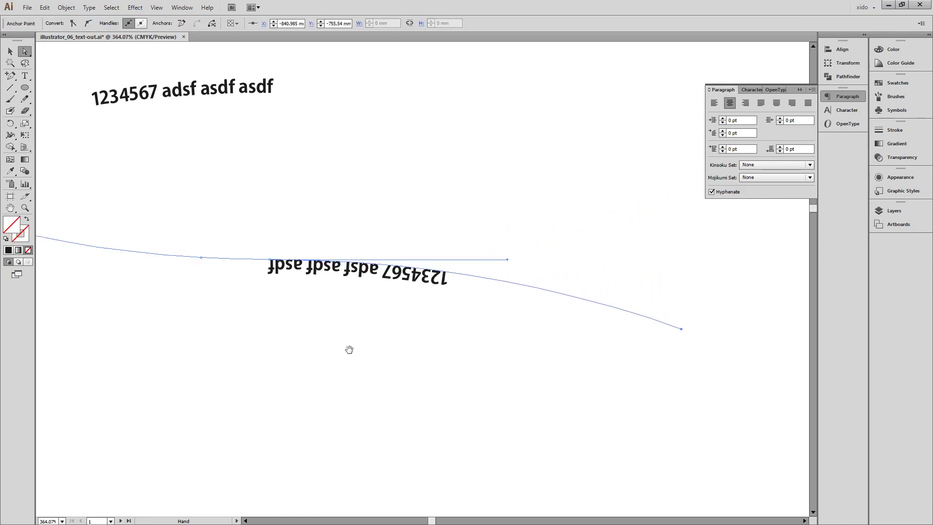
{"action": "left_click_drag", "start_coordinate": [331, 347], "coordinate": [520, 293]}
{"action": "left_click_drag", "start_coordinate": [66, 133], "coordinate": [76, 332]}
{"action": "left_click", "coordinate": [471, 328]}
{"action": "left_click_drag", "start_coordinate": [645, 317], "coordinate": [383, 328]}
{"action": "left_click_drag", "start_coordinate": [396, 307], "coordinate": [308, 143]}
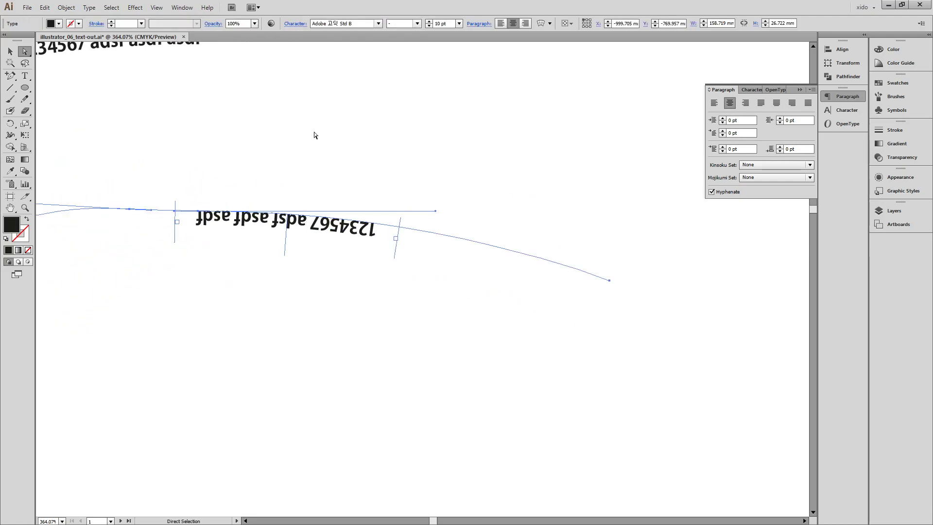
Move the reshaped upside-down path text up and to the left, and deselect it
{"action": "key", "text": "v"}
{"action": "key", "text": "ctrl+minus"}
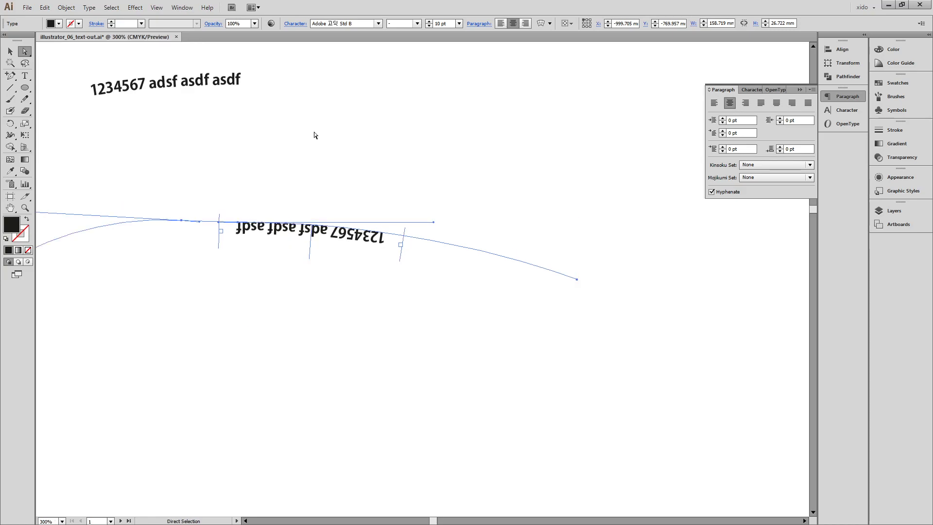
{"action": "left_click_drag", "start_coordinate": [311, 144], "coordinate": [461, 148]}
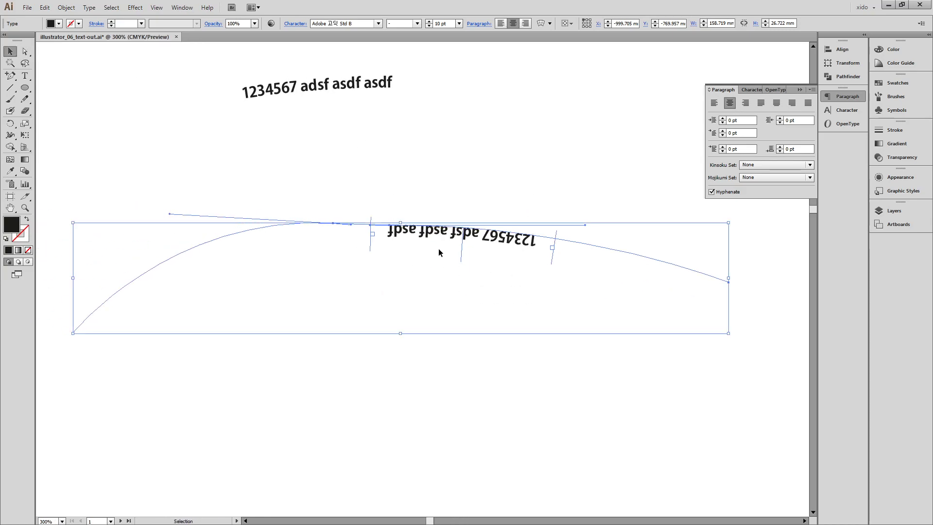
{"action": "left_click_drag", "start_coordinate": [444, 232], "coordinate": [311, 111]}
{"action": "key", "text": "a"}
{"action": "key", "text": "ctrl+0"}
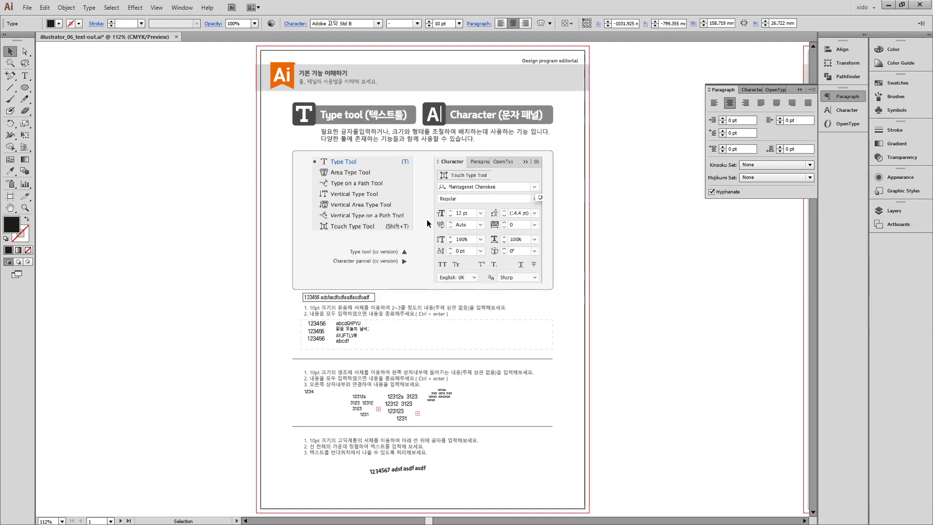
{"action": "left_click", "coordinate": [654, 338]}
{"action": "key", "text": "ctrl+space"}
{"action": "left_click_drag", "start_coordinate": [202, 186], "coordinate": [656, 503]}
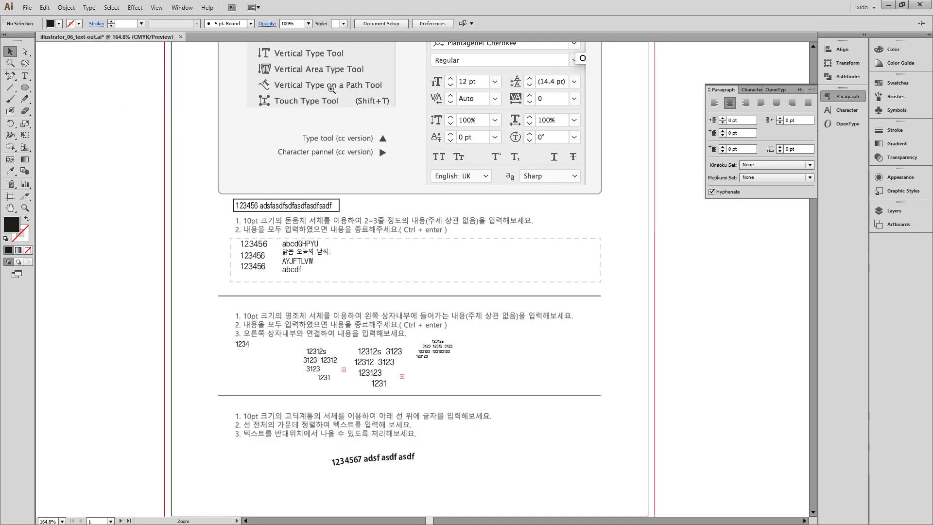
{"action": "left_click_drag", "start_coordinate": [367, 141], "coordinate": [343, 266]}
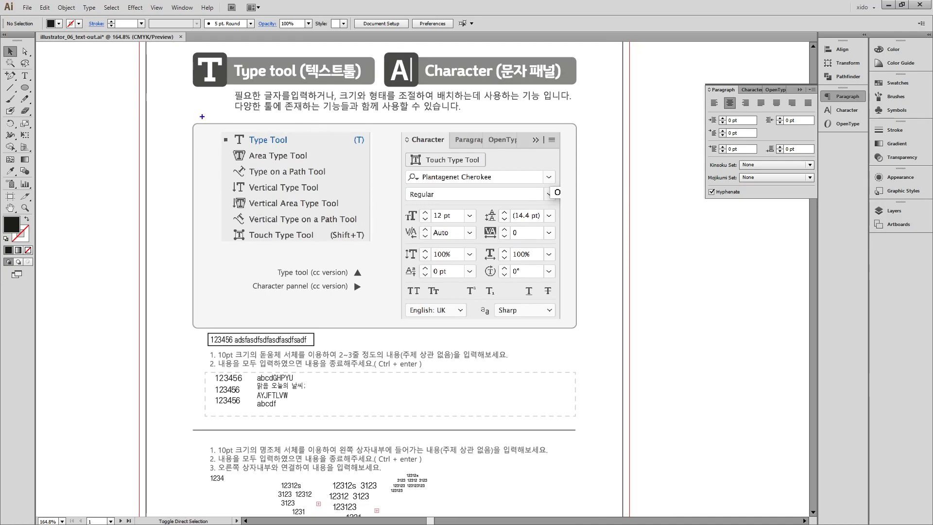
{"action": "left_click_drag", "start_coordinate": [219, 130], "coordinate": [376, 147]}
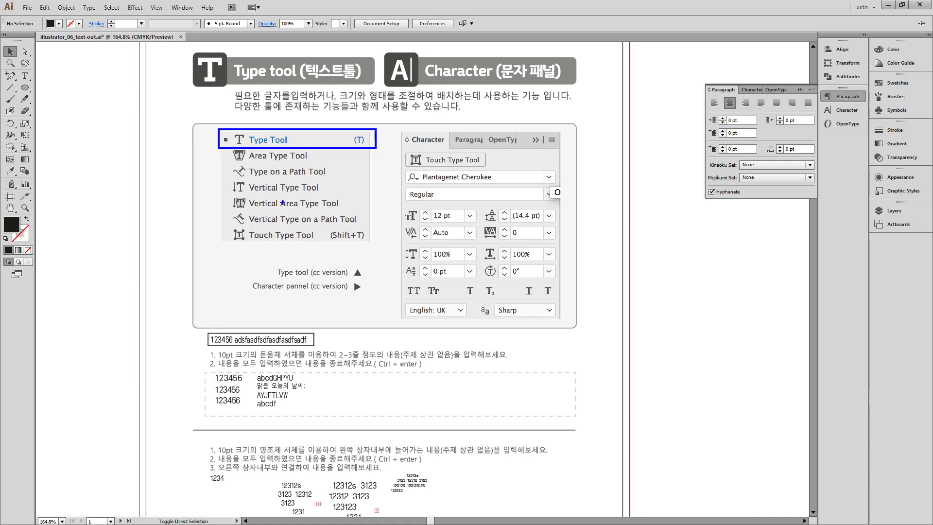
{"action": "mouse_move", "coordinate": [88, 141]}
{"action": "left_mouse_down"}
{"action": "mouse_move", "coordinate": [109, 141]}
{"action": "mouse_move", "coordinate": [102, 155]}
{"action": "mouse_move", "coordinate": [135, 157]}
{"action": "left_mouse_up"}
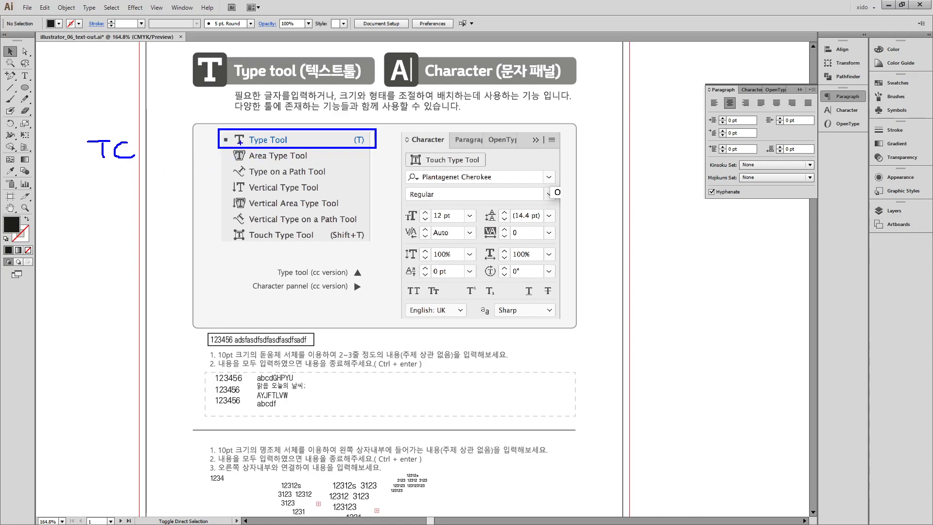
{"action": "left_click_drag", "start_coordinate": [60, 172], "coordinate": [180, 232]}
{"action": "mouse_move", "coordinate": [63, 179]}
{"action": "left_mouse_down"}
{"action": "mouse_move", "coordinate": [87, 179]}
{"action": "mouse_move", "coordinate": [76, 195]}
{"action": "mouse_move", "coordinate": [87, 197]}
{"action": "left_mouse_up"}
{"action": "mouse_move", "coordinate": [52, 287]}
{"action": "left_mouse_down"}
{"action": "mouse_move", "coordinate": [74, 270]}
{"action": "mouse_move", "coordinate": [95, 295]}
{"action": "mouse_move", "coordinate": [148, 283]}
{"action": "mouse_move", "coordinate": [175, 296]}
{"action": "left_mouse_up"}
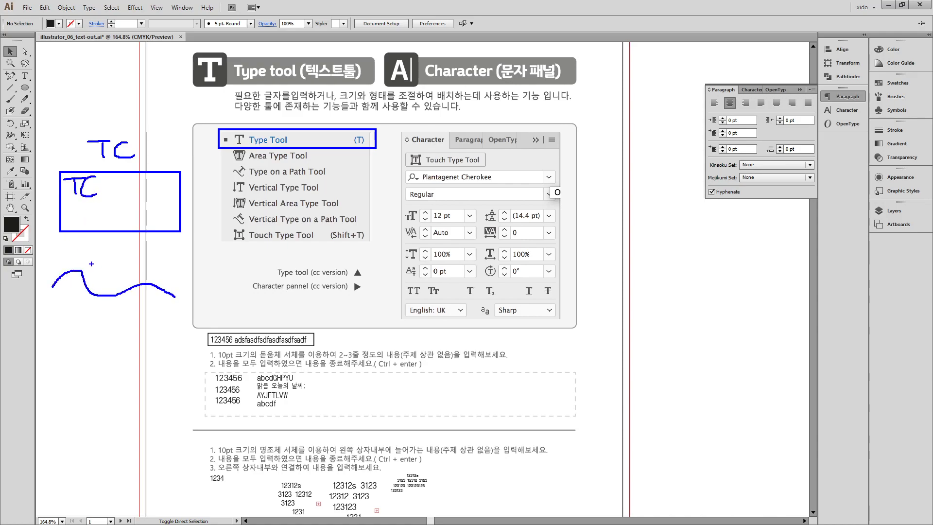
{"action": "mouse_move", "coordinate": [56, 259]}
{"action": "left_mouse_down"}
{"action": "mouse_move", "coordinate": [74, 257]}
{"action": "mouse_move", "coordinate": [69, 272]}
{"action": "left_mouse_up"}
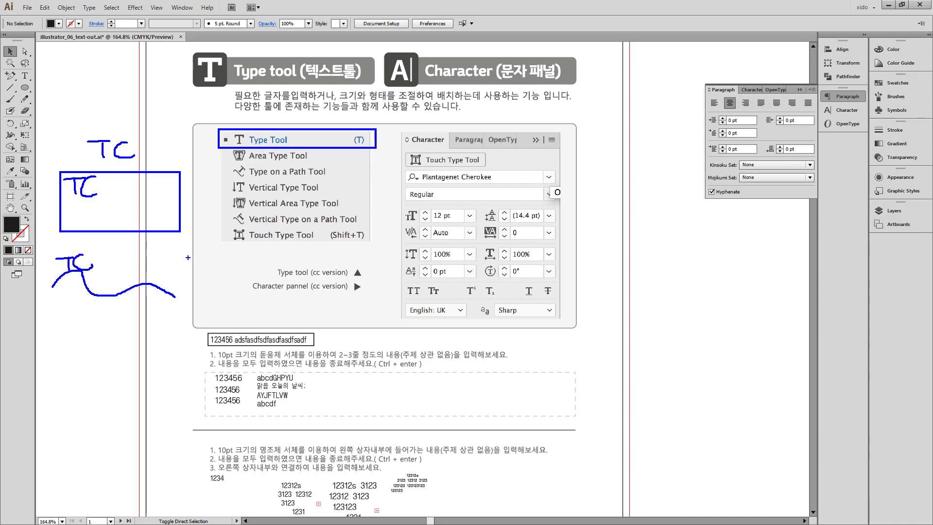
{"action": "mouse_move", "coordinate": [217, 127]}
{"action": "left_mouse_down"}
{"action": "mouse_move", "coordinate": [225, 139]}
{"action": "mouse_move", "coordinate": [244, 112]}
{"action": "left_mouse_up"}
{"action": "left_click_drag", "start_coordinate": [170, 187], "coordinate": [233, 156]}
{"action": "left_click_drag", "start_coordinate": [152, 290], "coordinate": [241, 168]}
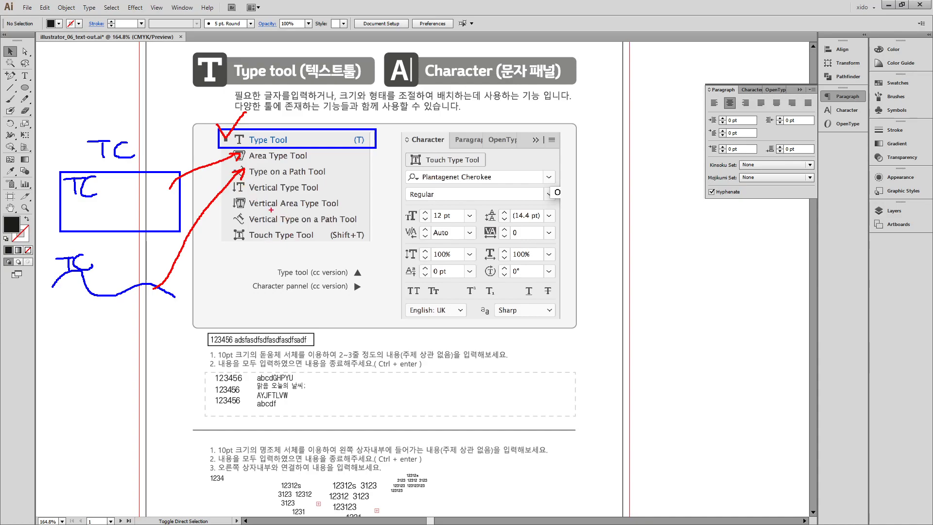
{"action": "left_click_drag", "start_coordinate": [226, 177], "coordinate": [373, 227]}
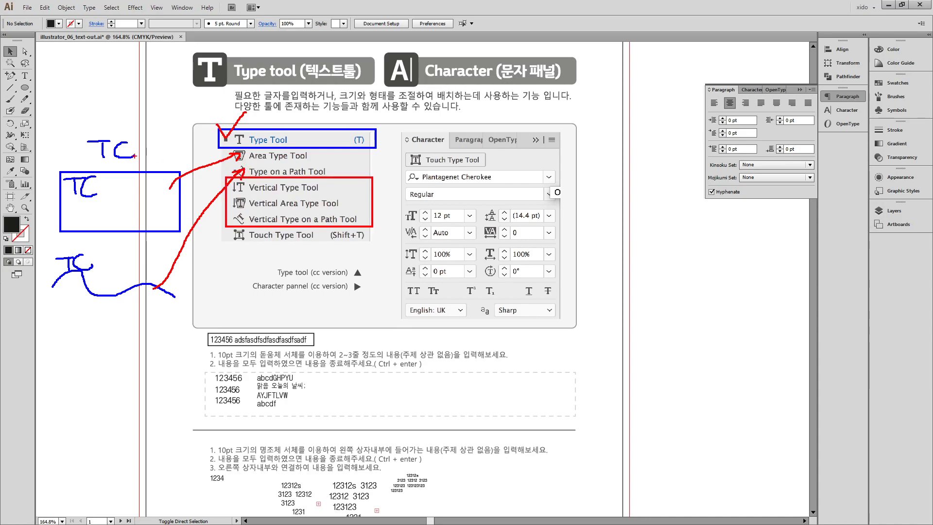
{"action": "mouse_move", "coordinate": [45, 128]}
{"action": "left_mouse_down"}
{"action": "mouse_move", "coordinate": [141, 138]}
{"action": "mouse_move", "coordinate": [77, 103]}
{"action": "left_mouse_up"}
{"action": "mouse_move", "coordinate": [132, 266]}
{"action": "left_mouse_down"}
{"action": "mouse_move", "coordinate": [169, 366]}
{"action": "mouse_move", "coordinate": [209, 372]}
{"action": "mouse_move", "coordinate": [197, 364]}
{"action": "mouse_move", "coordinate": [196, 384]}
{"action": "left_mouse_up"}
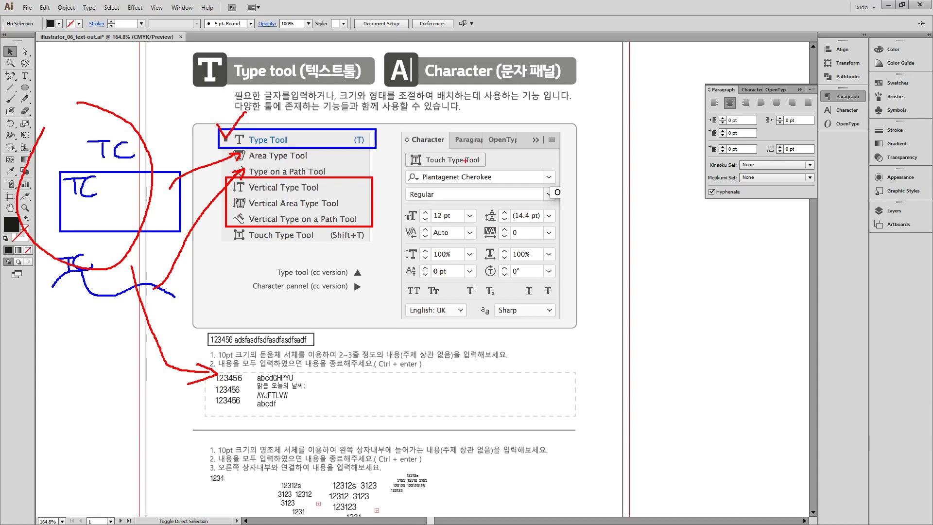
{"action": "key", "text": "Escape"}
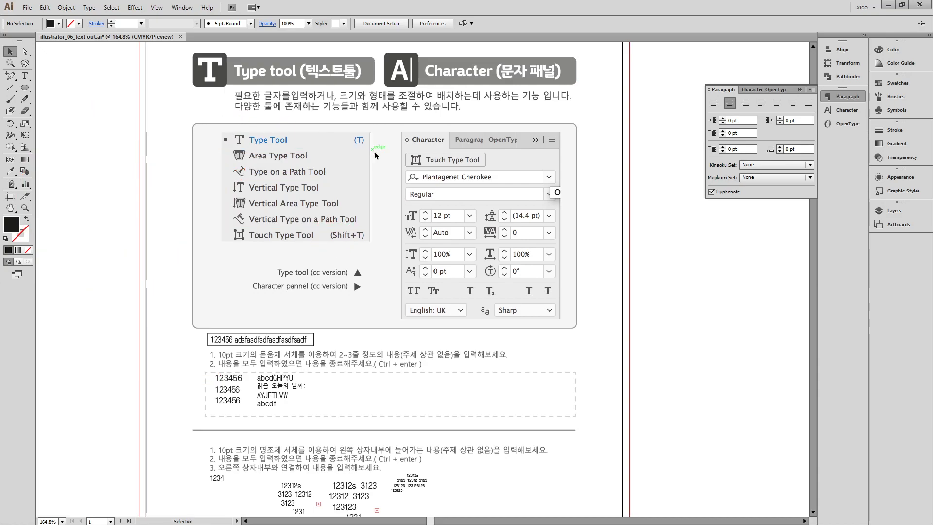
Float the Character panel over the page and add the point text "sdsdsd" in the empty area left of the page
{"action": "left_click_drag", "start_coordinate": [847, 110], "coordinate": [497, 146]}
{"action": "left_click", "coordinate": [498, 143]}
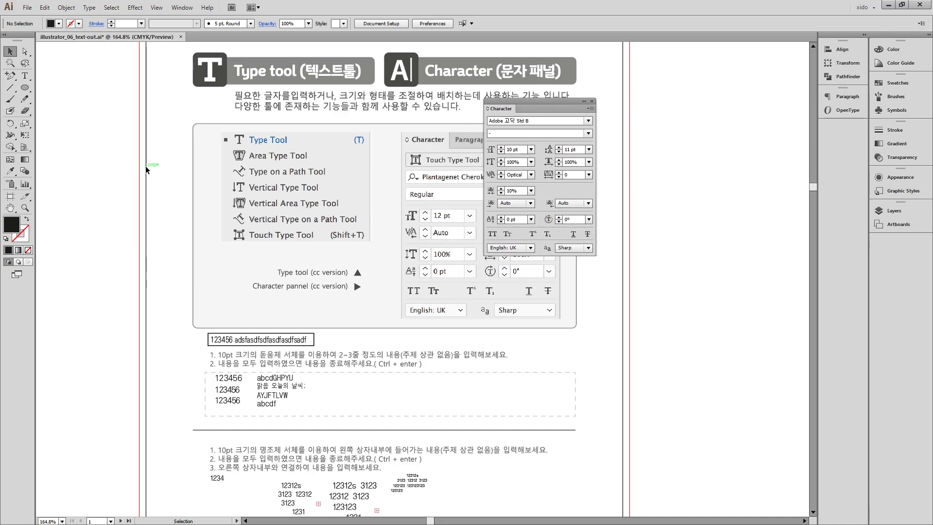
{"action": "key", "text": "t"}
{"action": "left_click", "coordinate": [62, 154]}
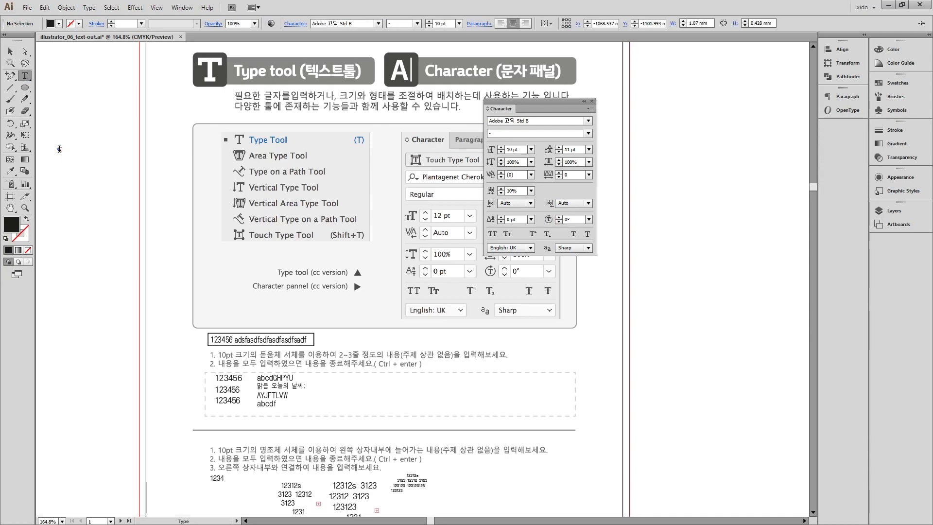
{"action": "type", "text": "sdsdsd"}
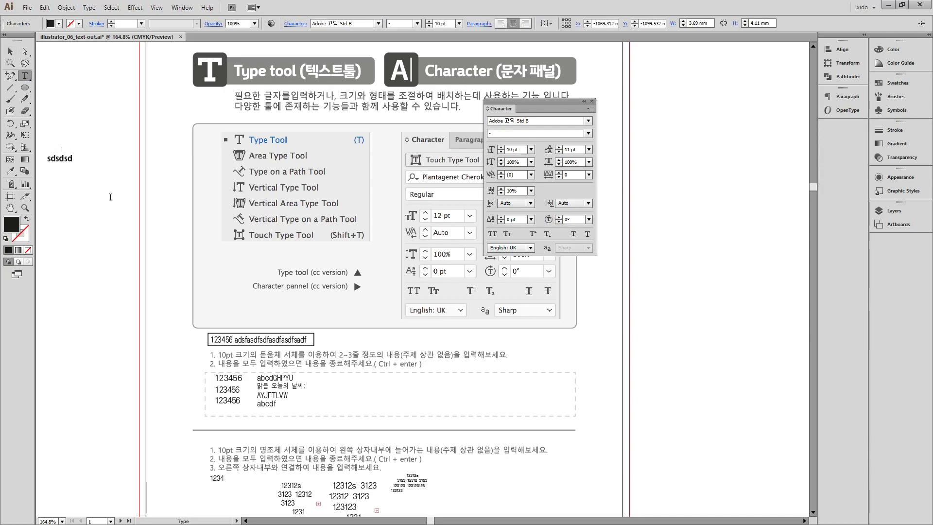
{"action": "key", "text": "ctrl+Return"}
Scale the "sdsdsd" text up to about 38.9 pt and try selecting single letters in it
{"action": "left_click_drag", "start_coordinate": [74, 164], "coordinate": [147, 236]}
{"action": "left_click_drag", "start_coordinate": [120, 253], "coordinate": [350, 256]}
{"action": "left_click_drag", "start_coordinate": [327, 173], "coordinate": [298, 192]}
{"action": "left_click", "coordinate": [25, 75]}
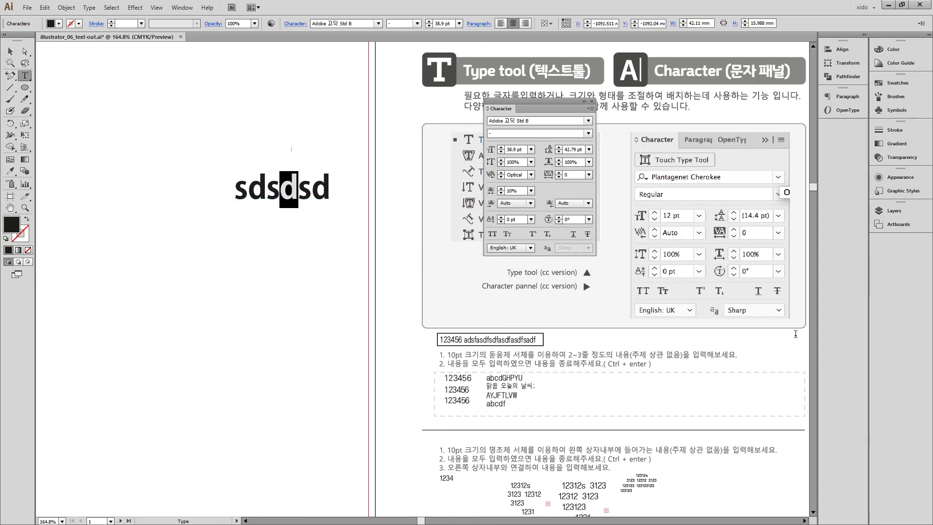
{"action": "key", "text": "End"}
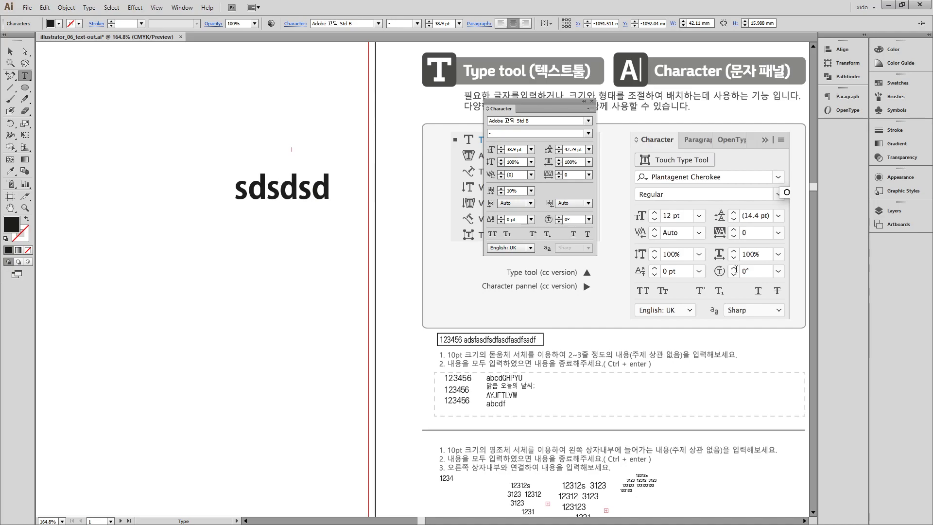
{"action": "key", "text": "shift+Left"}
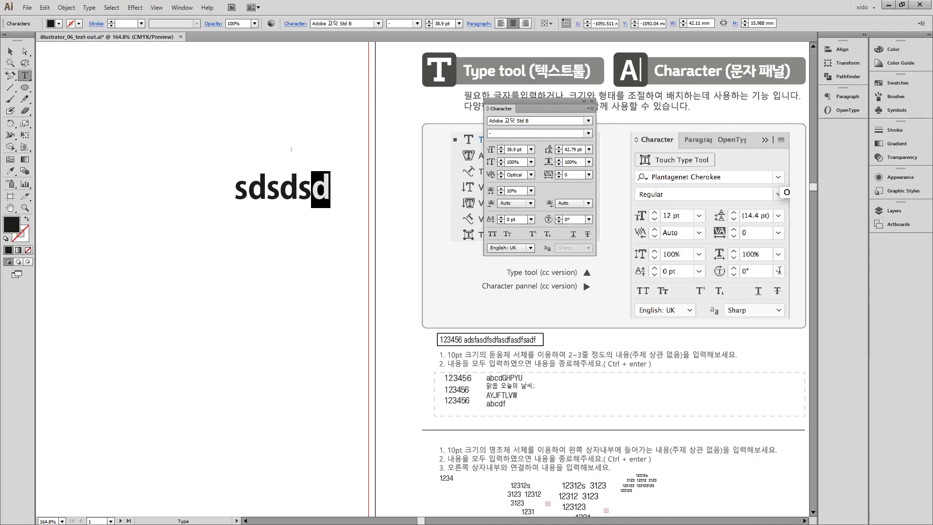
{"action": "key", "text": "shift+Right"}
Set the character rotation of the last two letters, "sd", to -60°
{"action": "left_click_drag", "start_coordinate": [333, 190], "coordinate": [295, 186]}
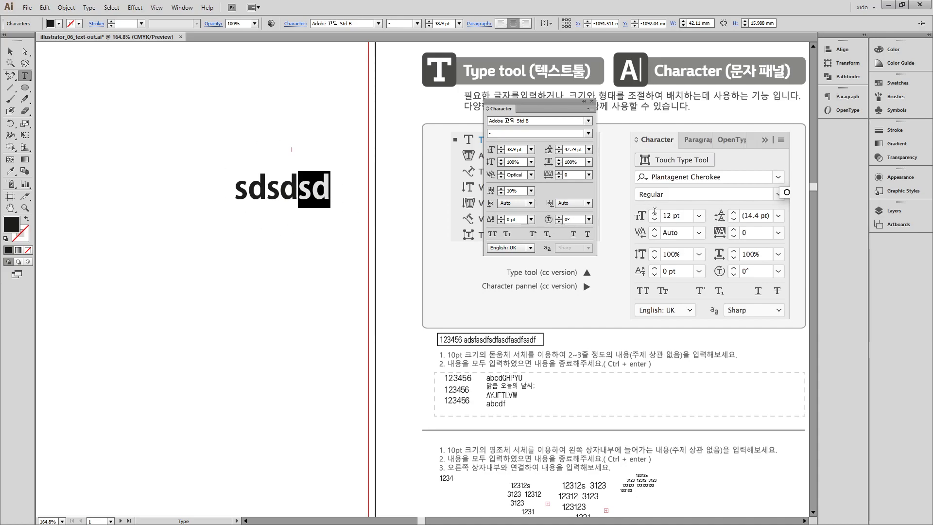
{"action": "key", "text": "Right"}
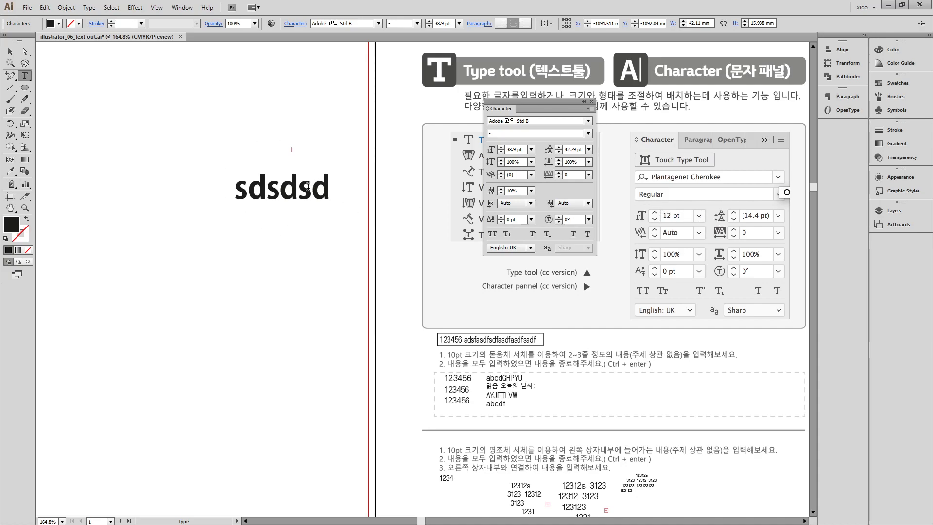
{"action": "left_click_drag", "start_coordinate": [296, 187], "coordinate": [360, 191]}
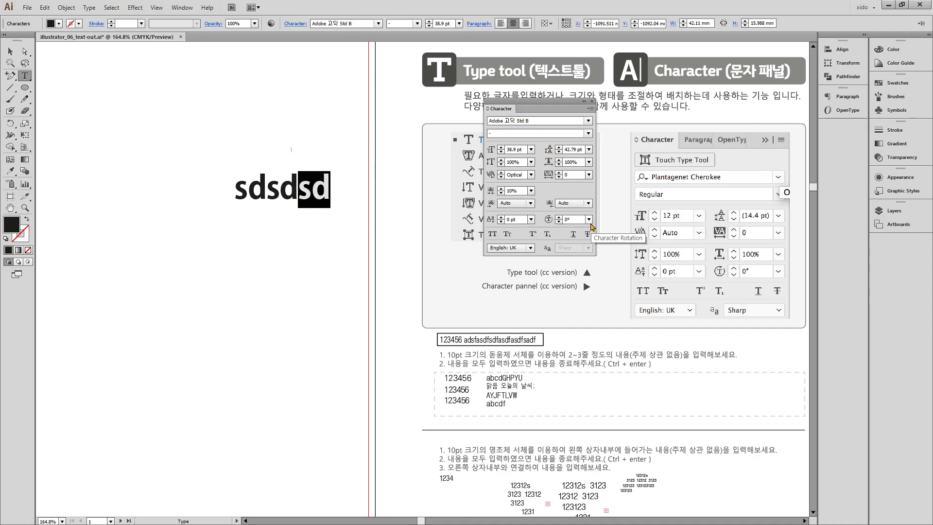
{"action": "left_click", "coordinate": [589, 219]}
{"action": "left_click", "coordinate": [601, 286]}
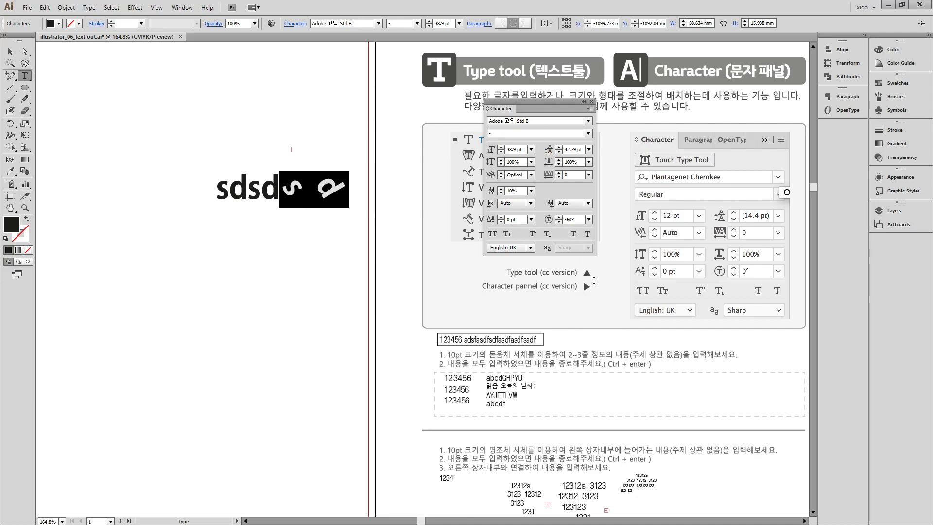
Set the two rotated letters to 24 pt, move the Character panel below the text, and finish text editing
{"action": "left_click", "coordinate": [532, 149]}
{"action": "left_click", "coordinate": [541, 279]}
{"action": "left_click_drag", "start_coordinate": [539, 106], "coordinate": [309, 273]}
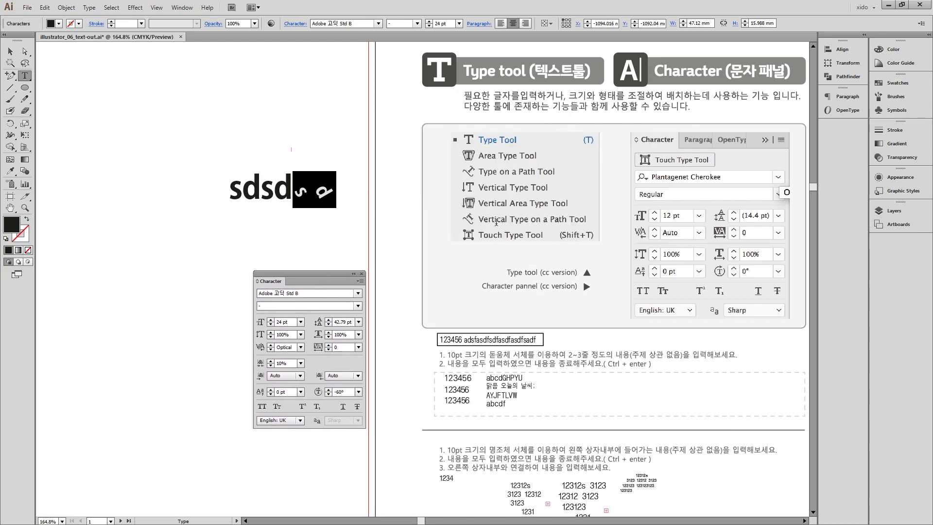
{"action": "left_click", "coordinate": [10, 51]}
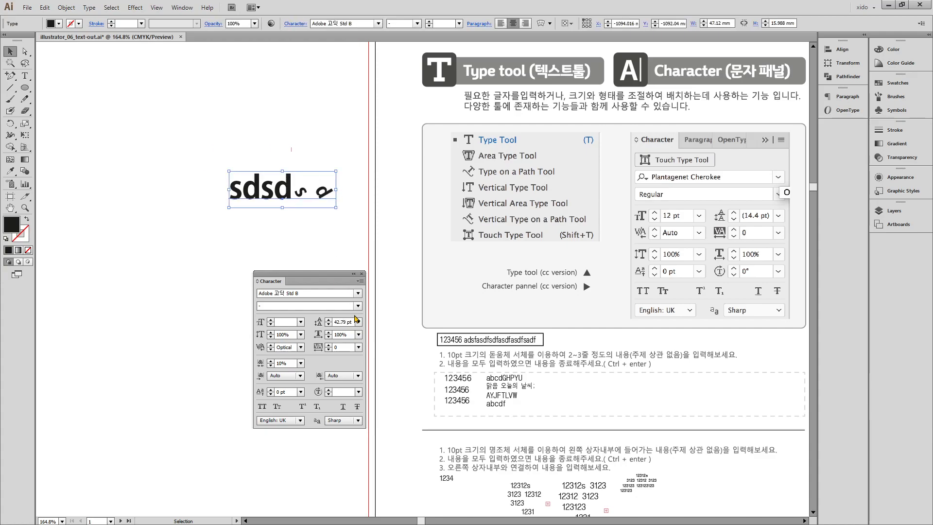
{"action": "key", "text": "ctrl+1"}
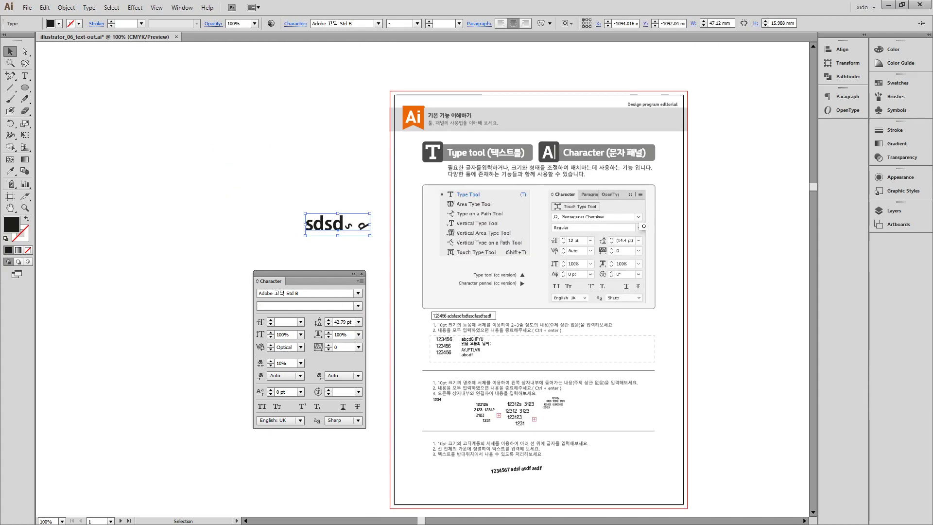